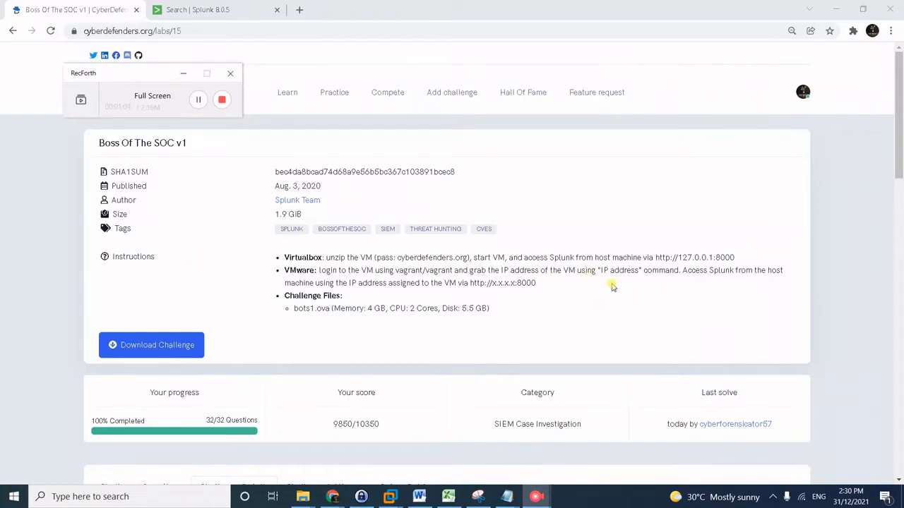
Highlight the Splunk web address in the lab instructions.
left_click_drag(144, 70, 416, 97)
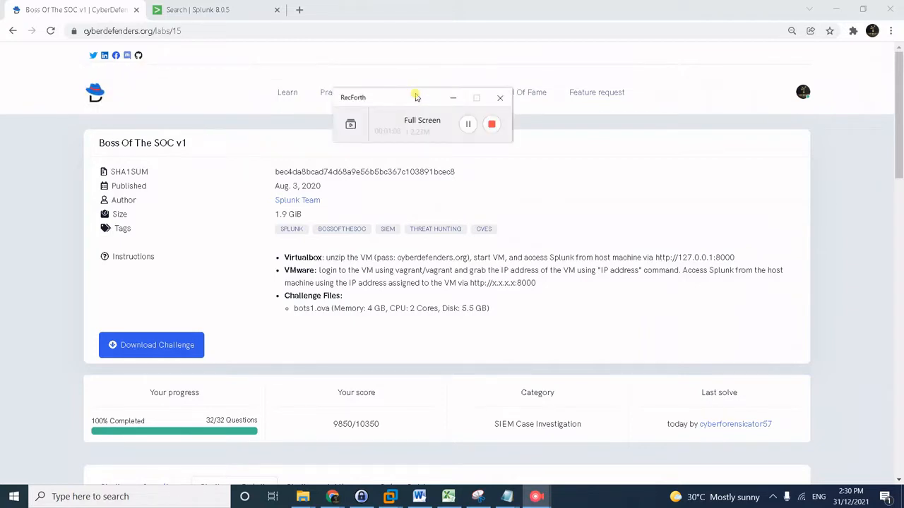
left_click_drag(416, 97, 341, 75)
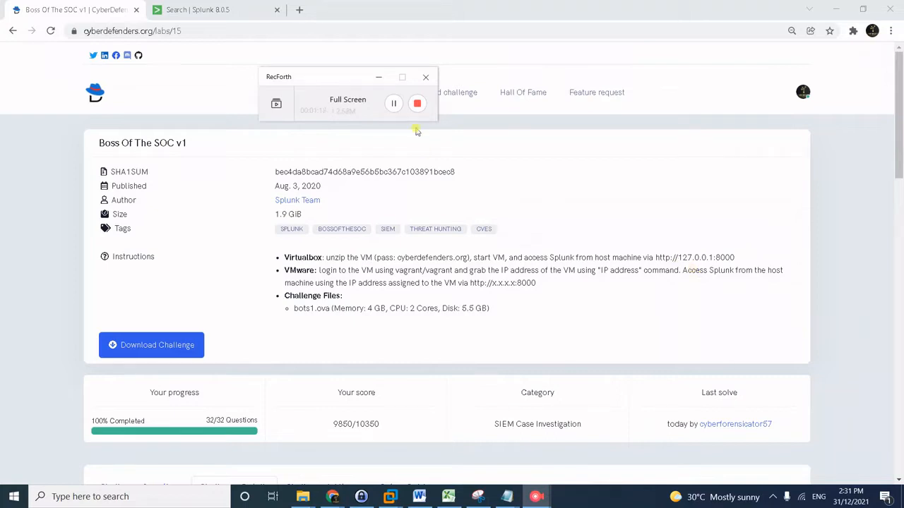
left_click_drag(360, 75, 124, 63)
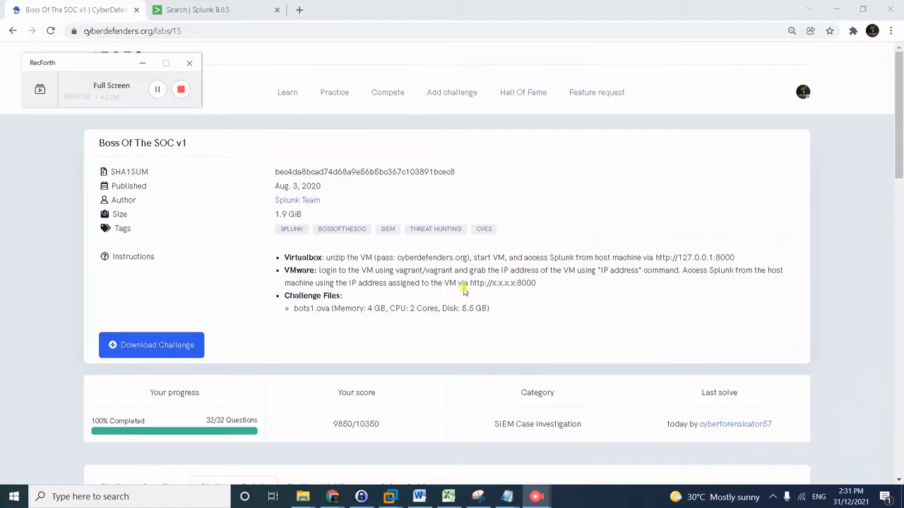
left_click_drag(468, 283, 549, 284)
left_click(570, 317)
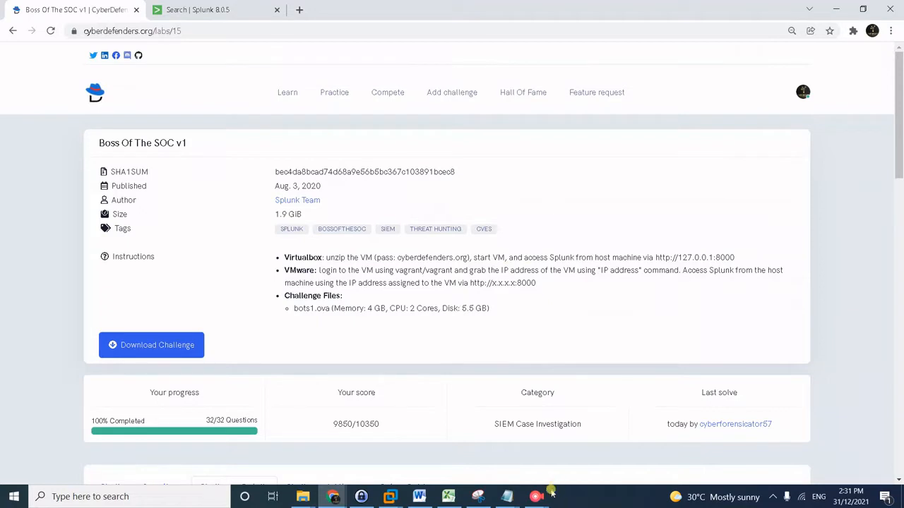
Scroll down through the Scenario 1 APT brief and the website defacement image.
mouse_move(544, 497)
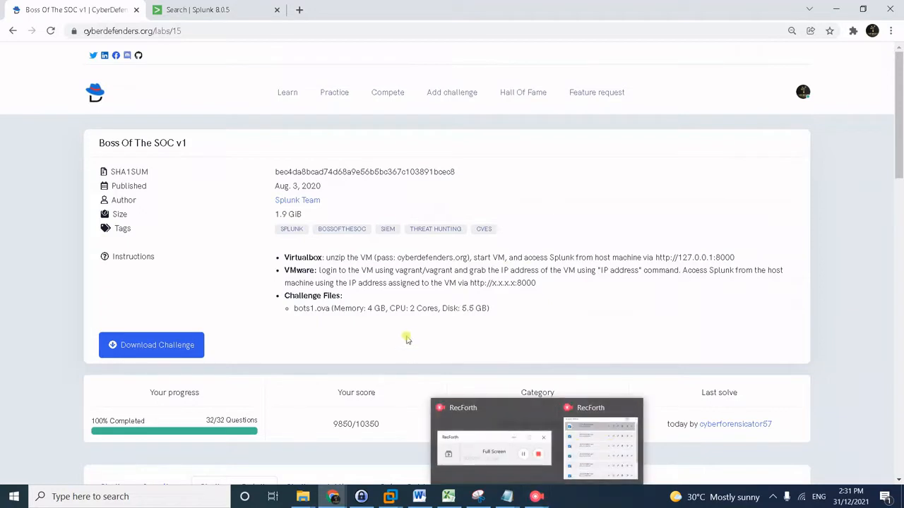
scroll(311, 327, "down", 1)
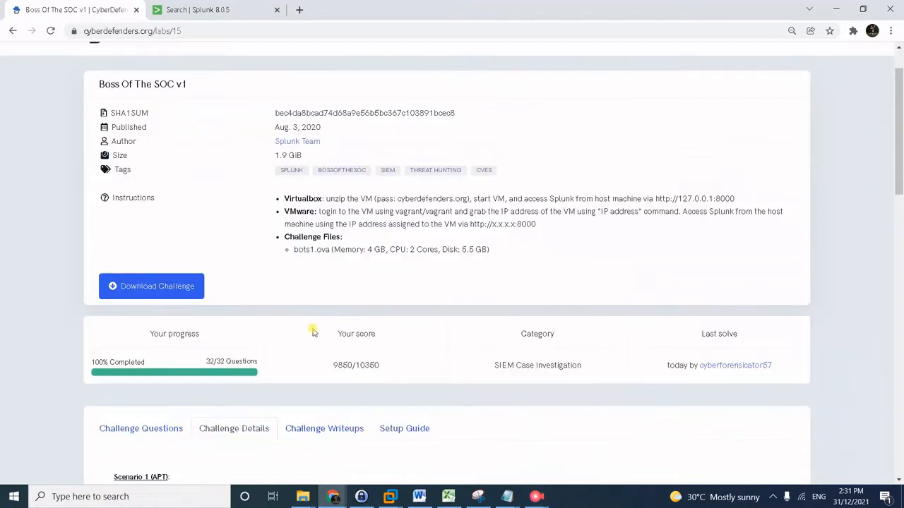
scroll(314, 333, "down", 5)
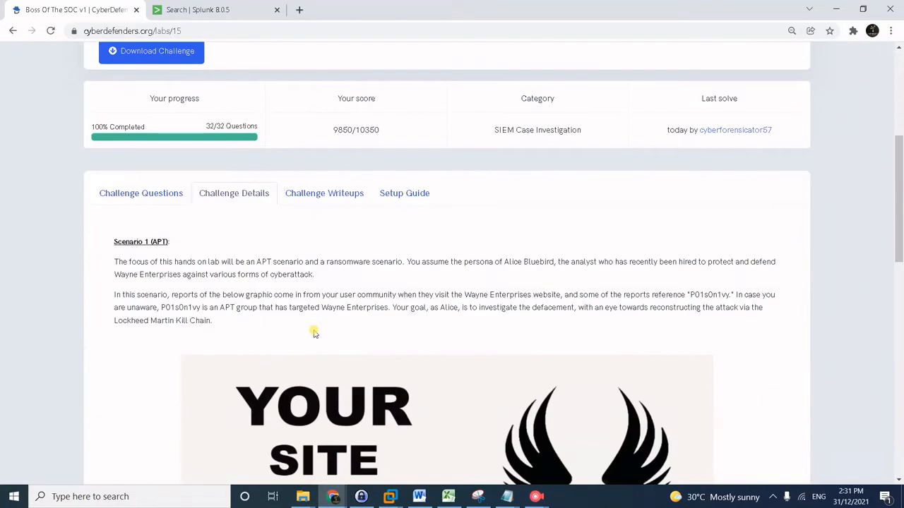
scroll(312, 333, "down", 1)
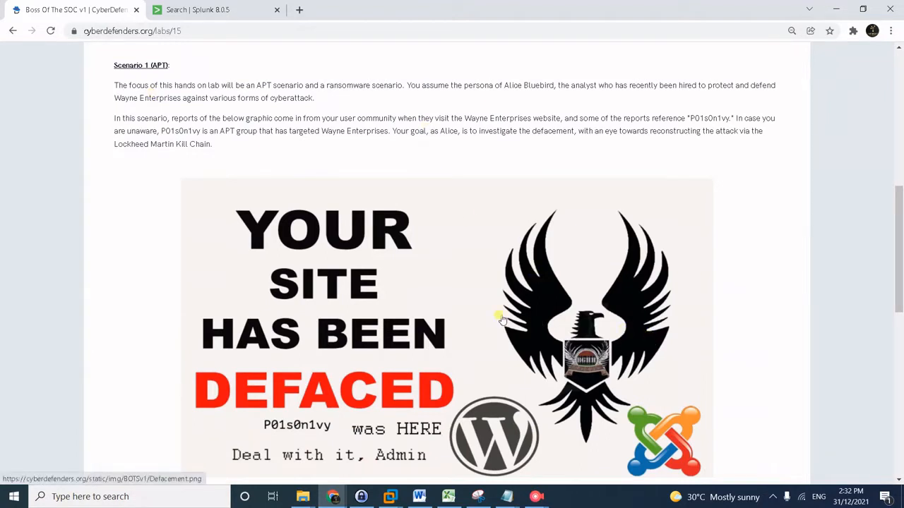
scroll(718, 293, "down", 1)
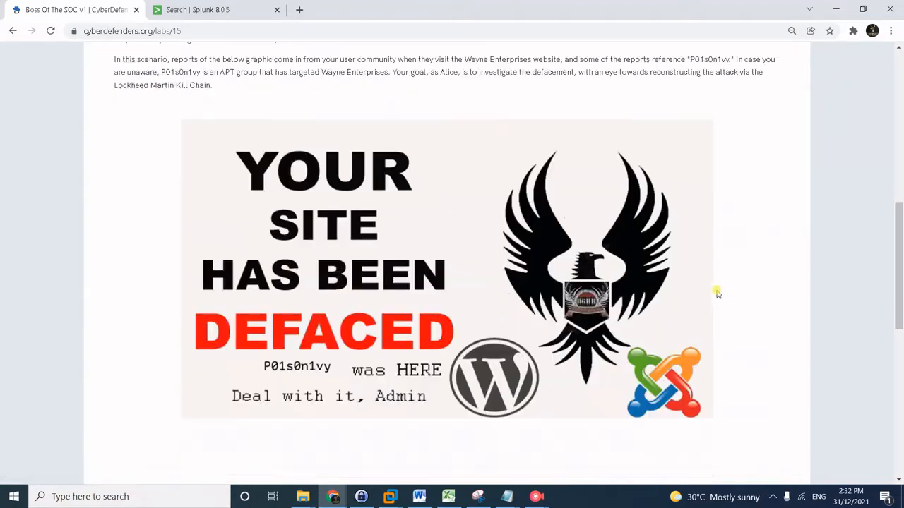
scroll(266, 406, "up", 1)
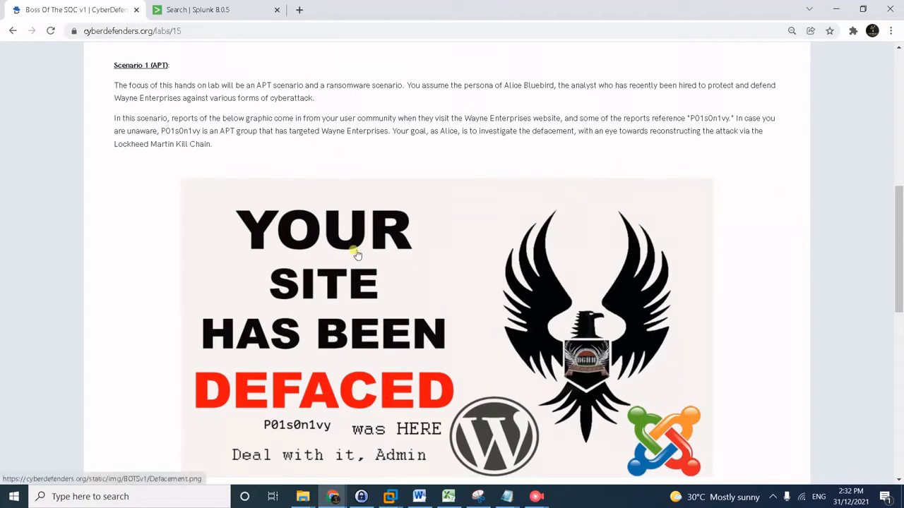
scroll(357, 255, "down", 1)
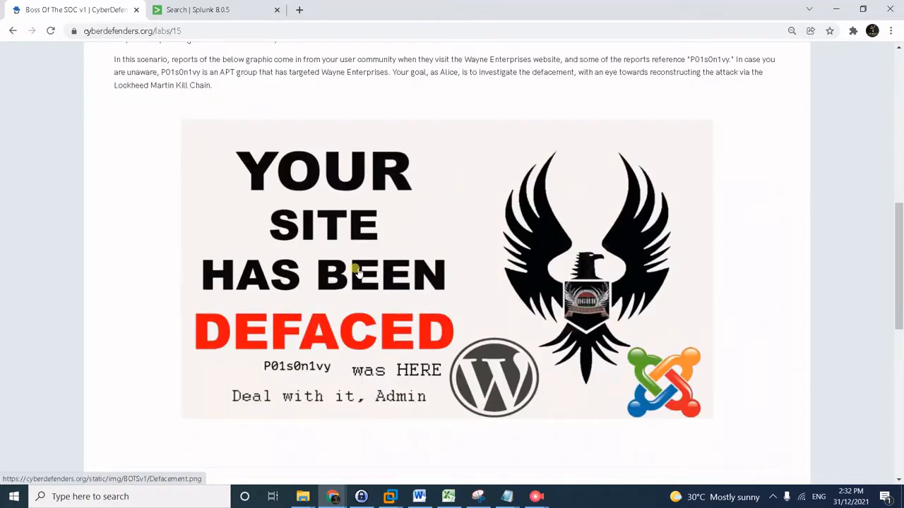
scroll(358, 272, "down", 7)
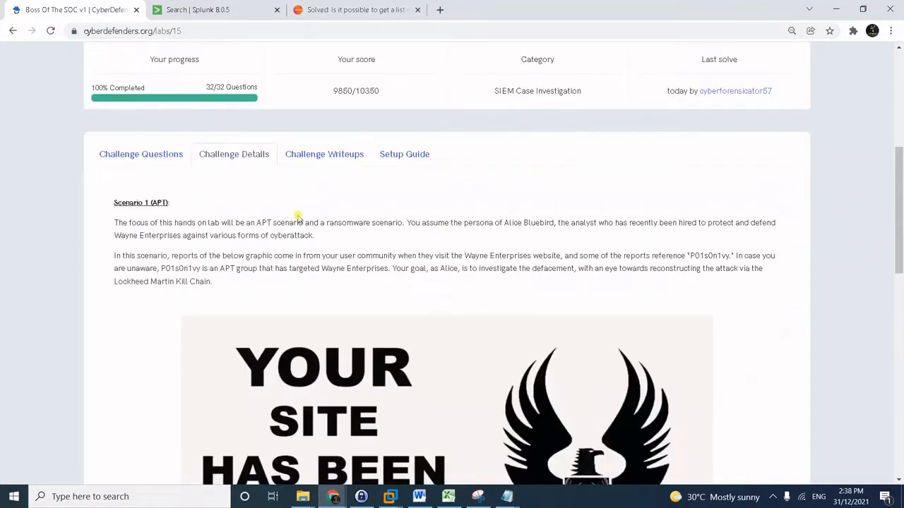
Show the Challenge Questions list and scroll through the answered questions.
left_click(138, 161)
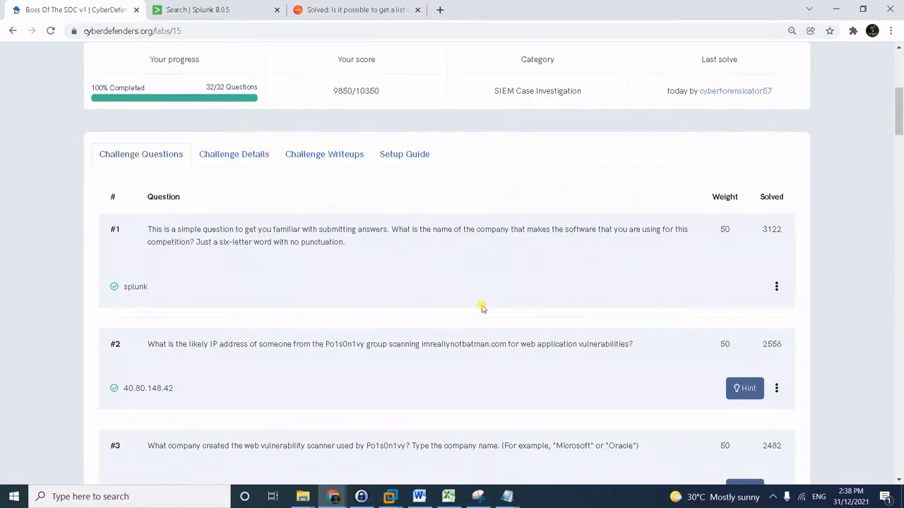
scroll(435, 277, "down", 1)
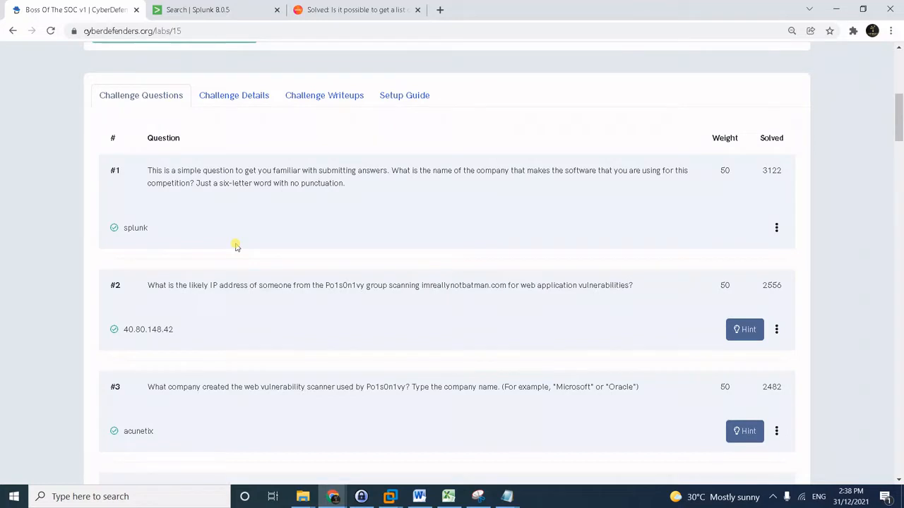
scroll(156, 206, "down", 1)
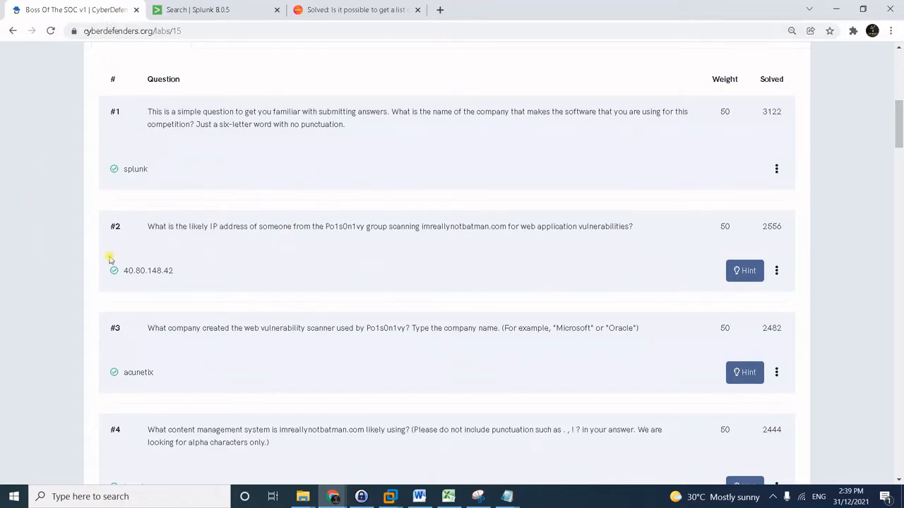
scroll(307, 278, "down", 1)
scroll(306, 280, "up", 1)
scroll(284, 250, "down", 2)
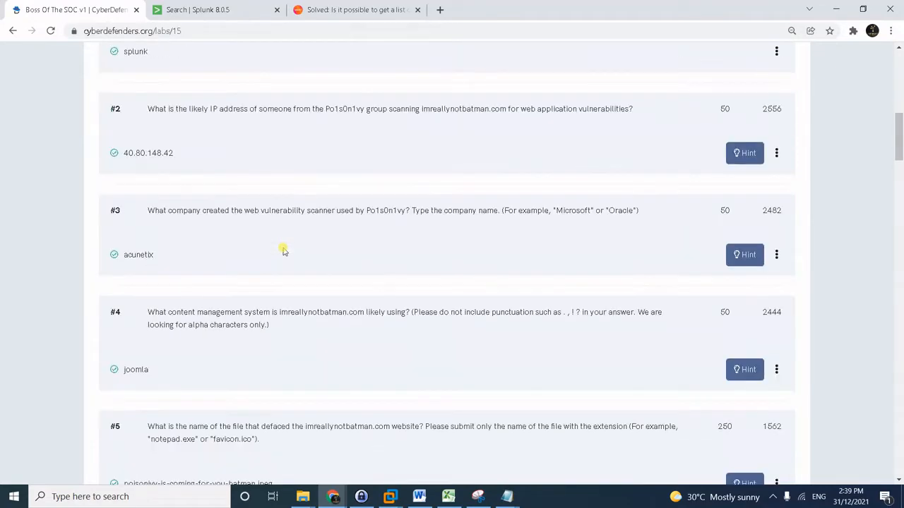
scroll(279, 253, "up", 2)
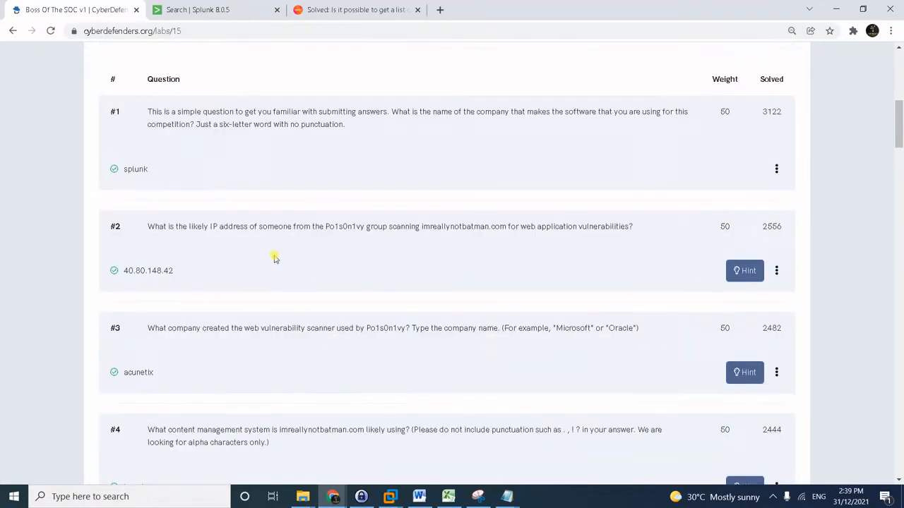
Zoom the questions page to 90% for easier reading.
key("ctrl+plus")
key("ctrl+plus")
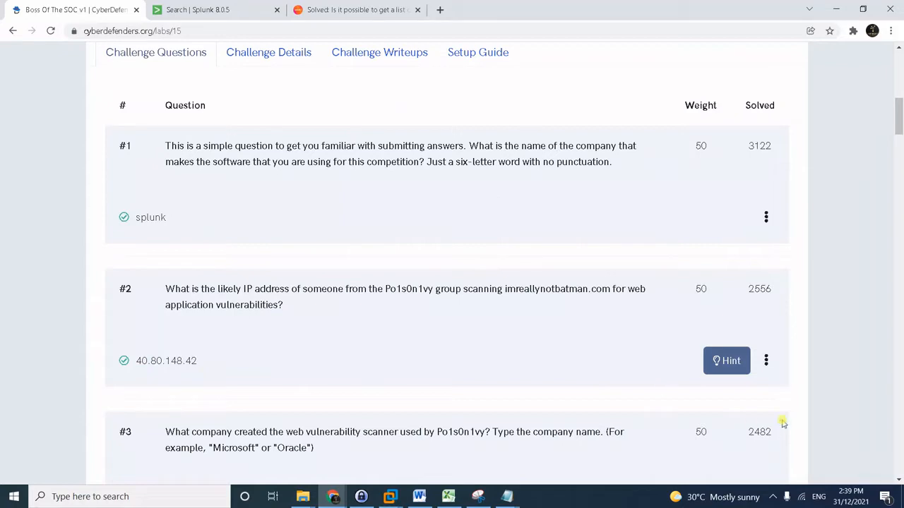
scroll(647, 400, "down", 1)
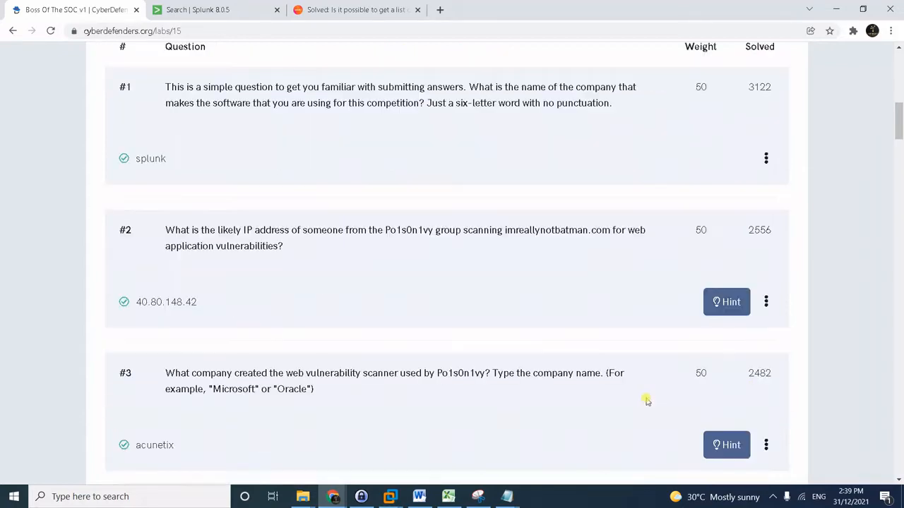
scroll(647, 400, "up", 1)
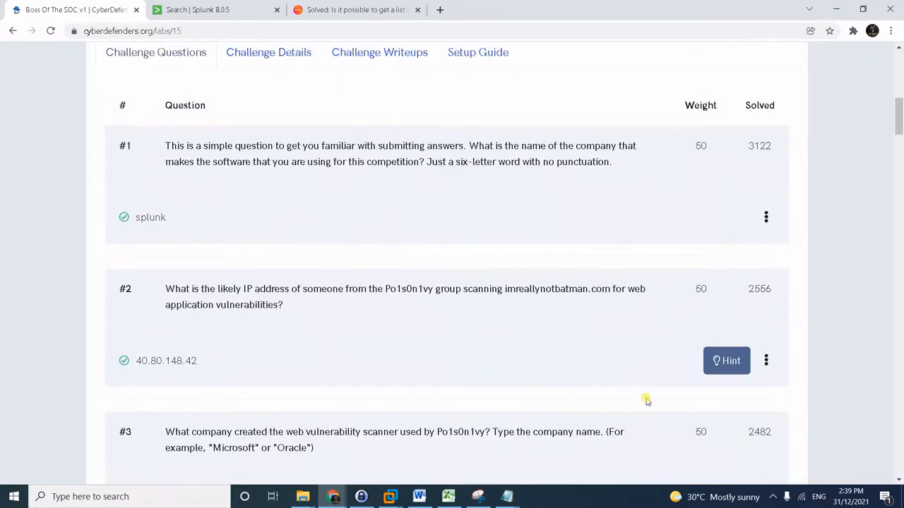
left_click(736, 363)
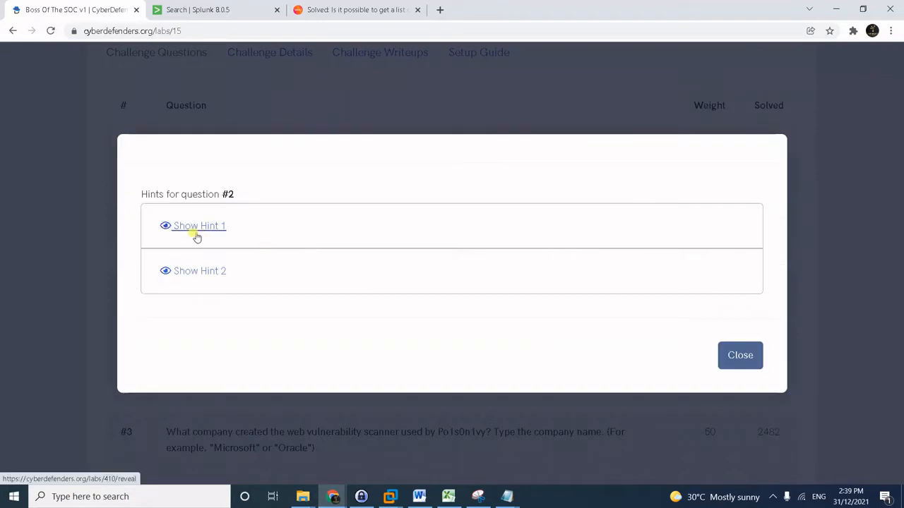
left_click(196, 235)
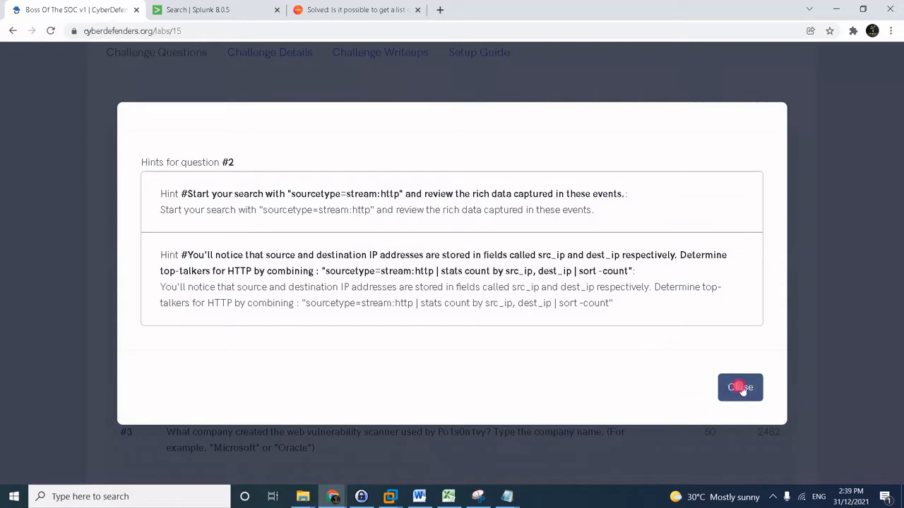
left_click(739, 387)
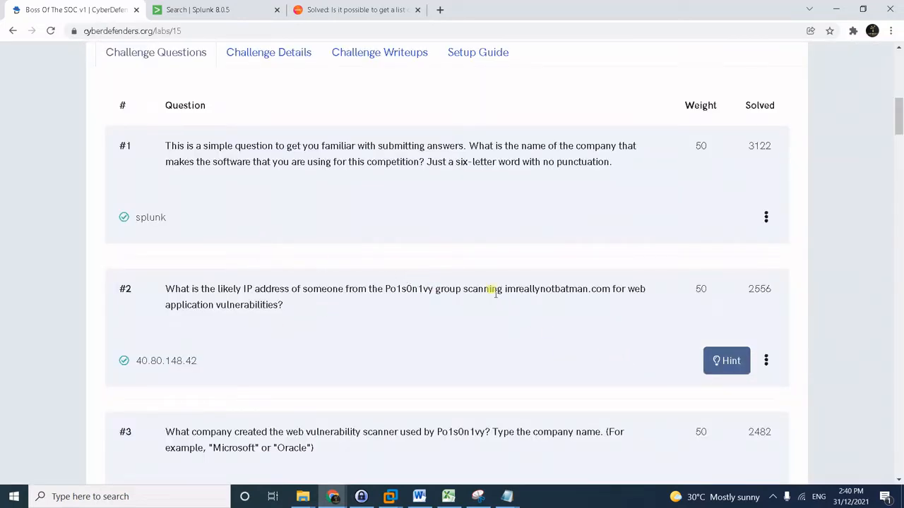
left_click_drag(506, 288, 612, 284)
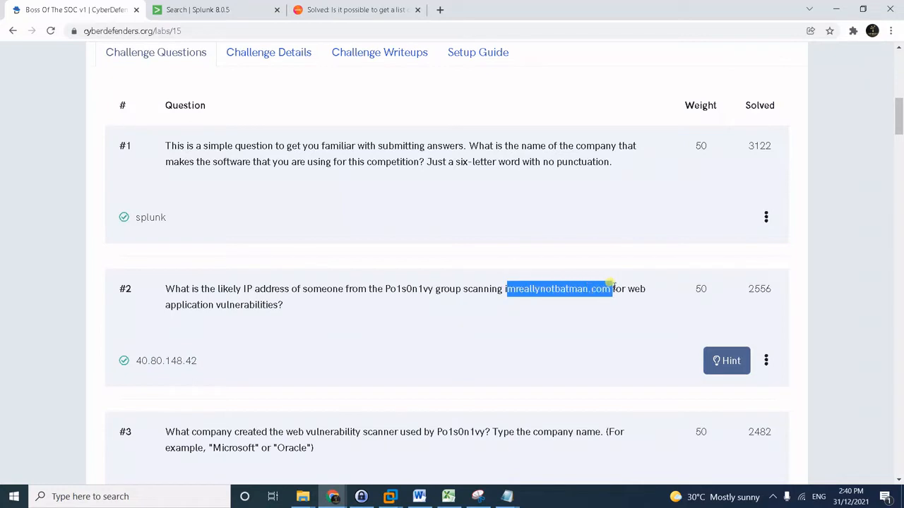
left_click(569, 346)
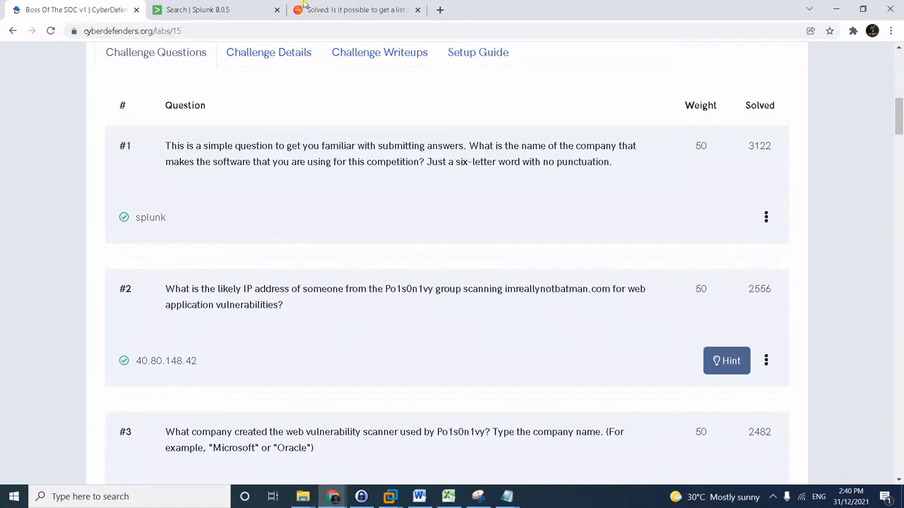
In Splunk, replace the search query with index="botsv1".
left_click(219, 5)
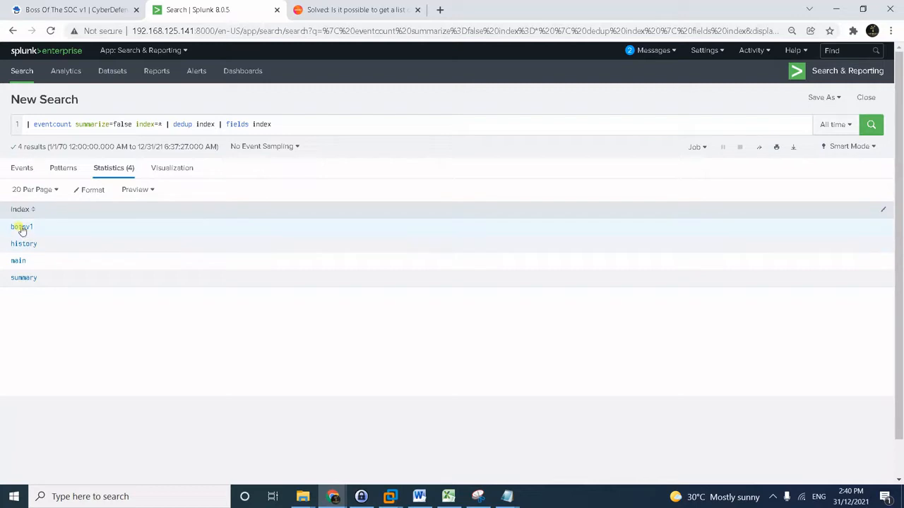
left_click(310, 123)
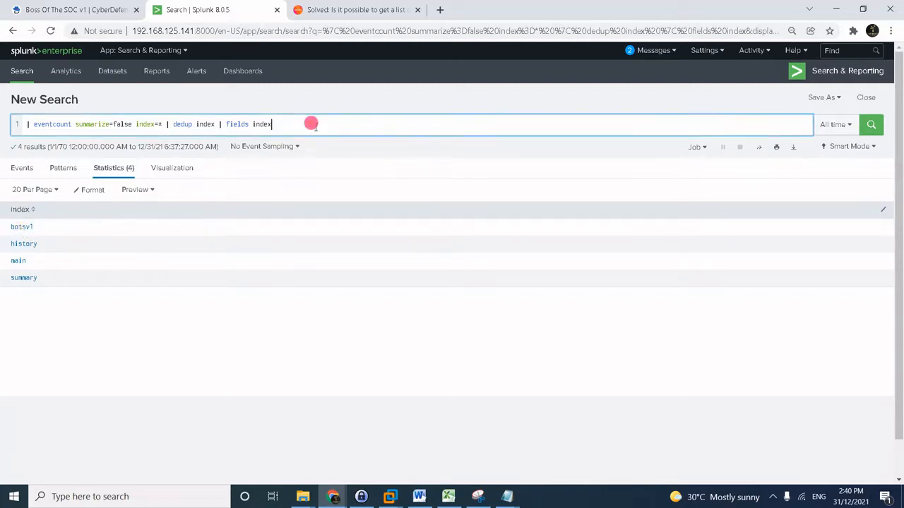
key("ctrl+a")
type("index")
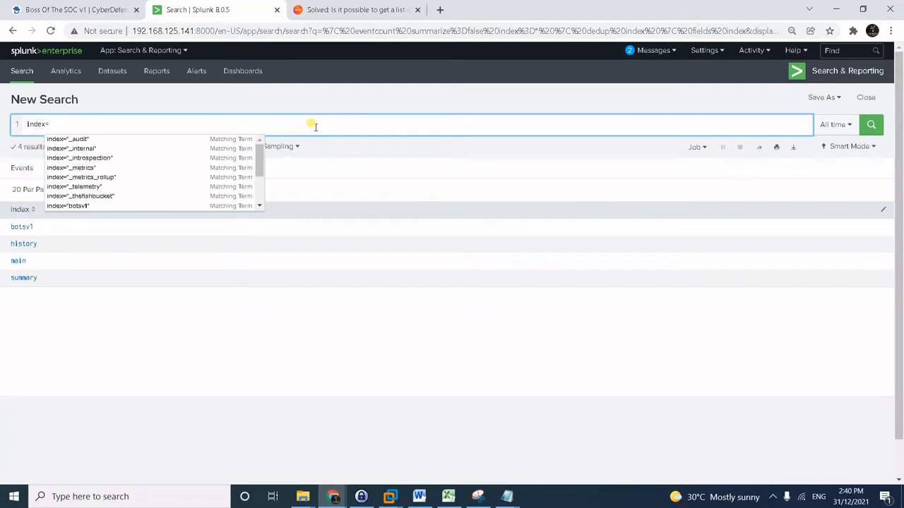
type("=\"botsv1\" i")
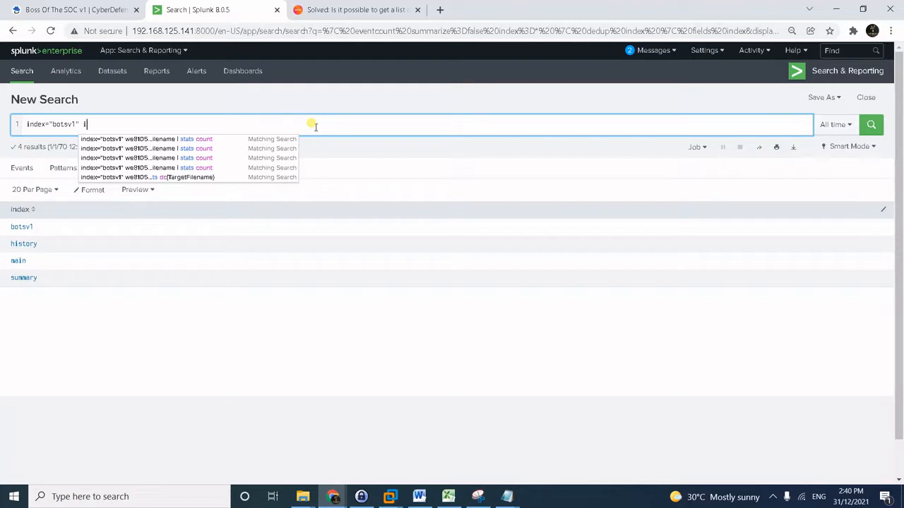
Copy imreallynotbatman.com from question #2 and paste it after index="botsv1" in the query.
left_click(97, 6)
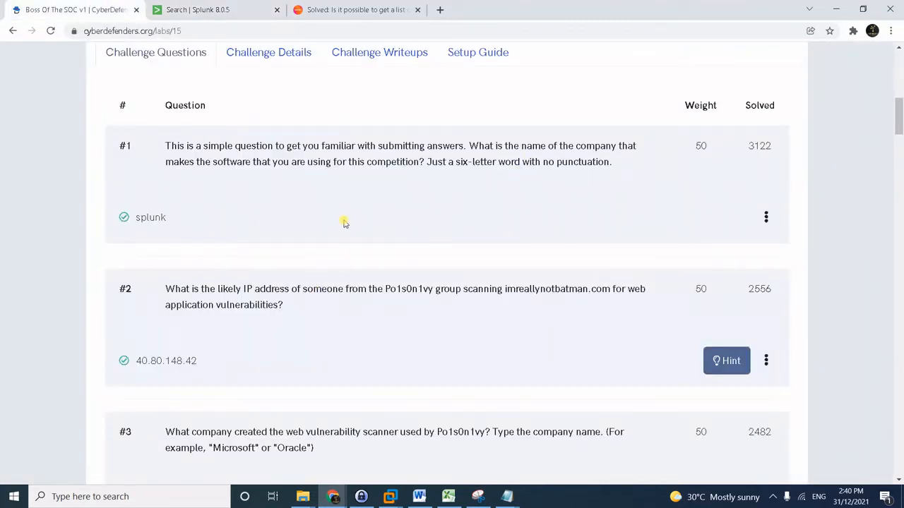
left_click_drag(507, 291, 611, 288)
key("ctrl+c")
left_click(251, 6)
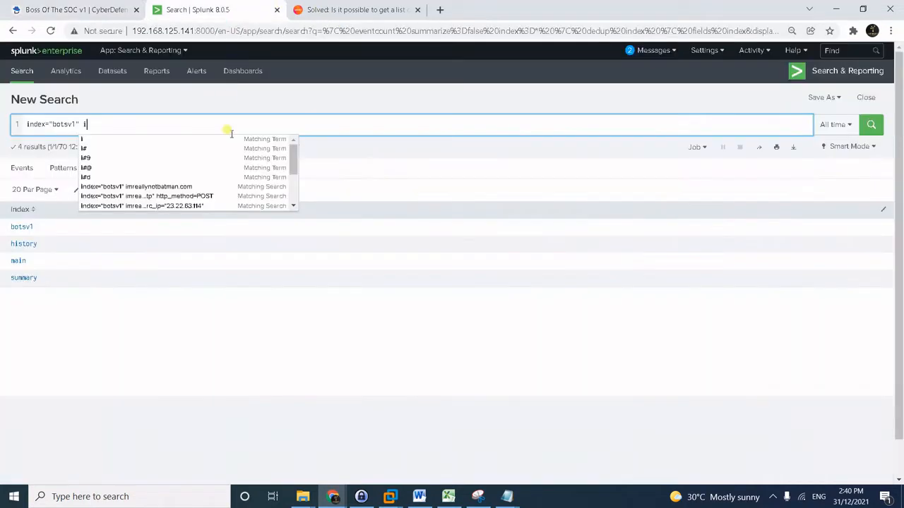
key("BackSpace")
key("ctrl+v")
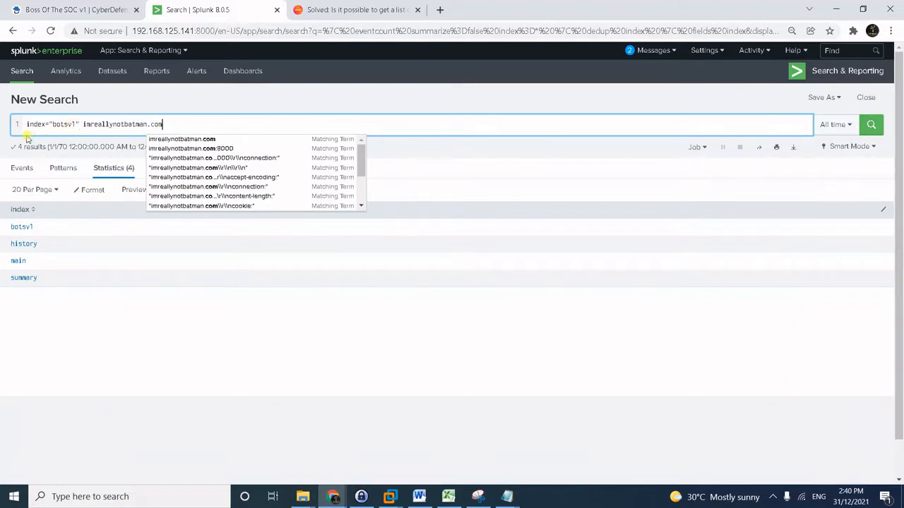
left_click_drag(83, 125, 181, 121)
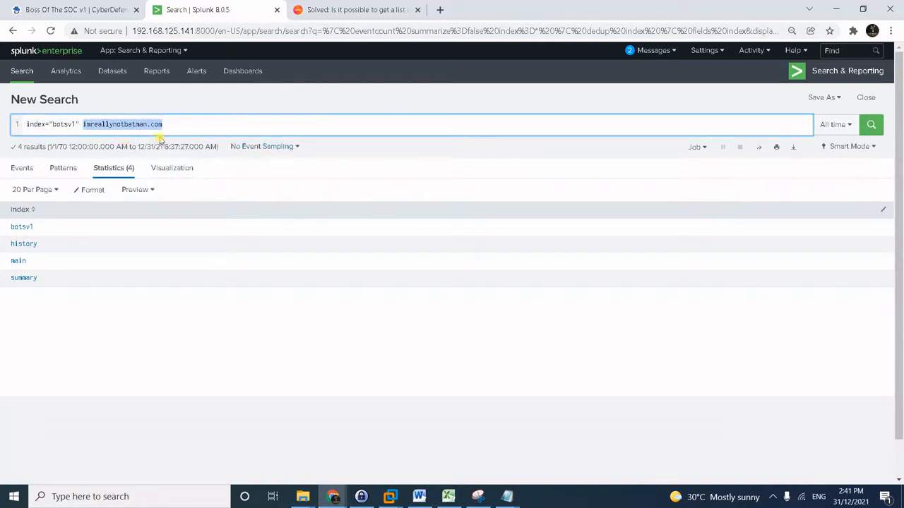
left_click(188, 121)
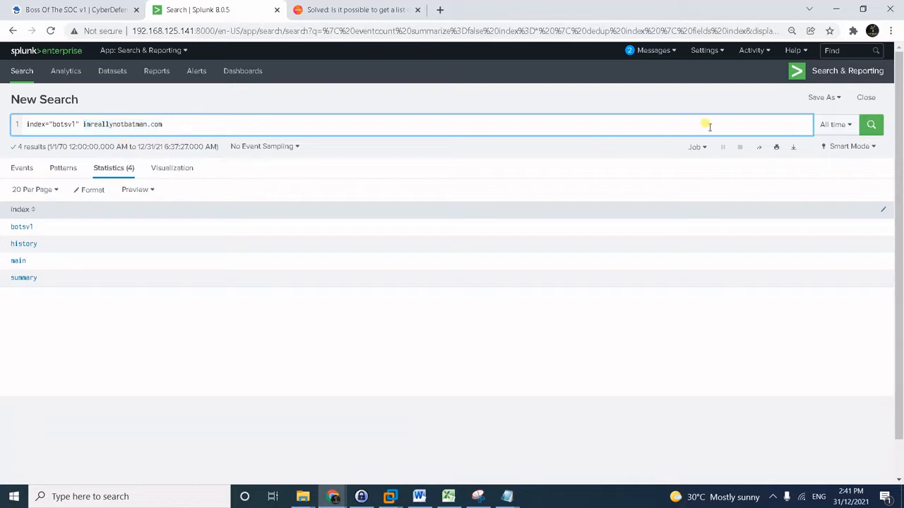
Run the index="botsv1" imreallynotbatman.com search.
key("Return")
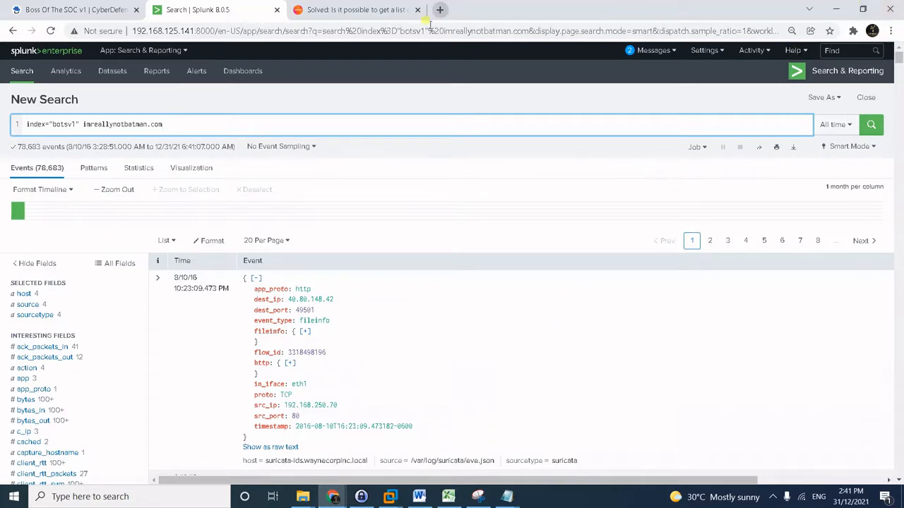
key("alt+Tab")
key("alt+Tab")
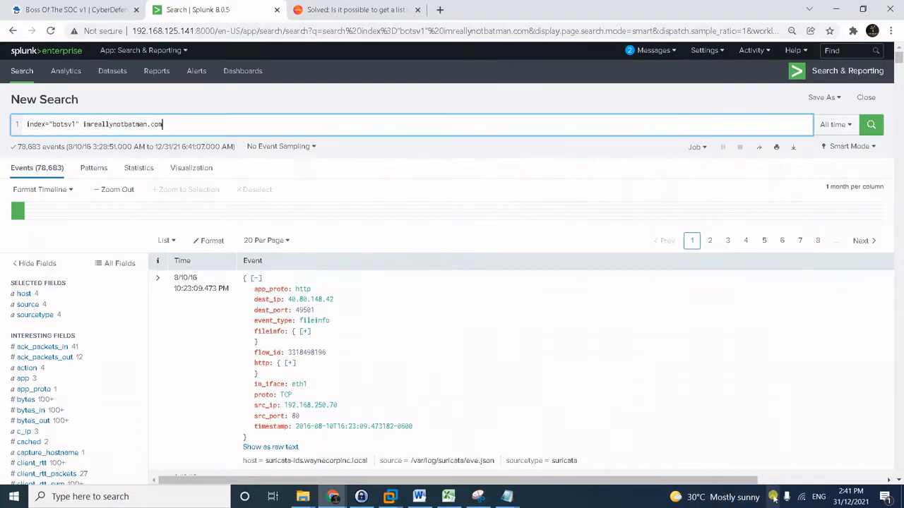
left_click(773, 497)
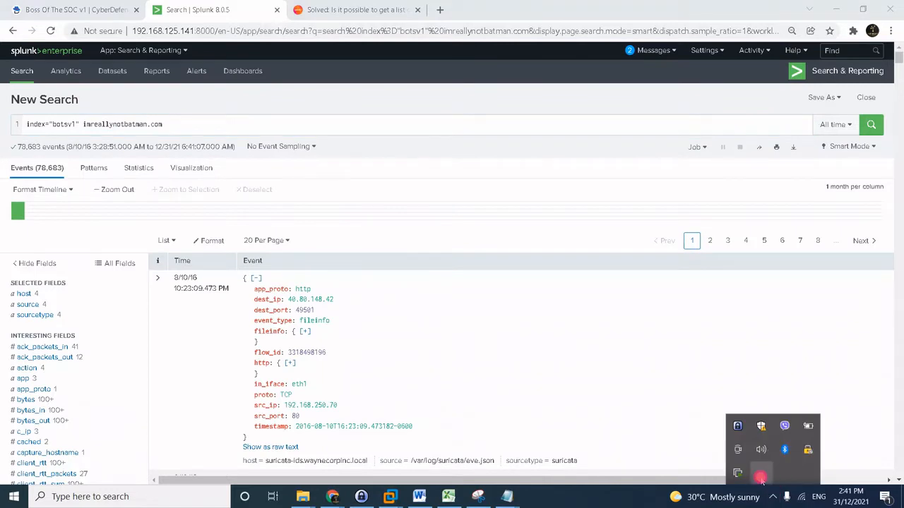
left_click(761, 478)
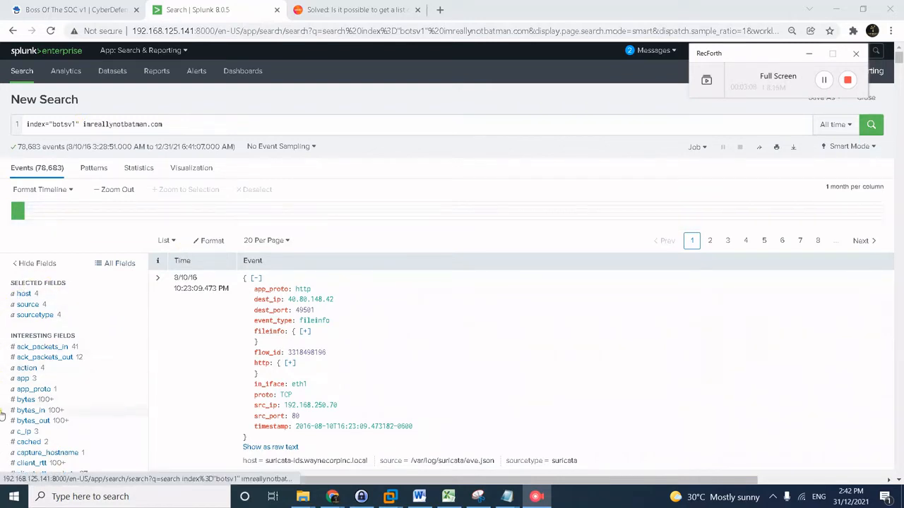
Show the src_ip value summary, with 40.80.148.42 as top source at 72.767%.
scroll(119, 288, "down", 1)
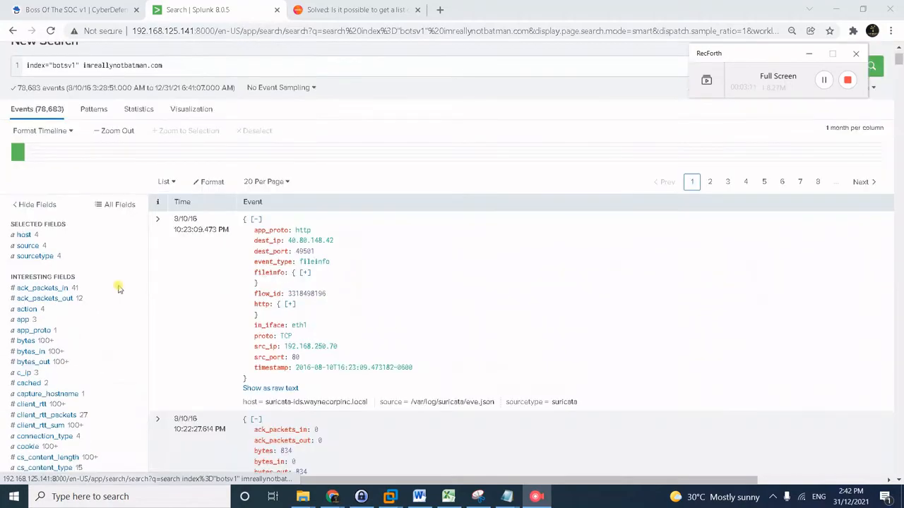
scroll(119, 288, "down", 7)
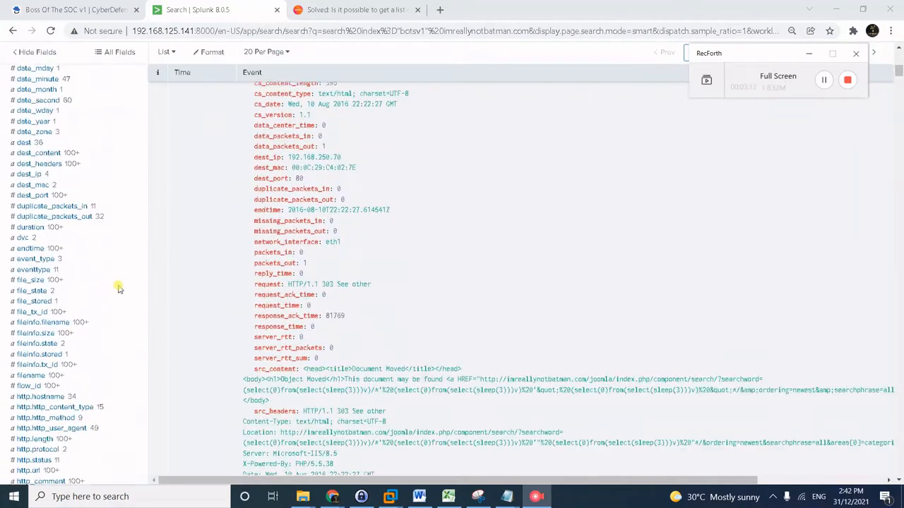
scroll(119, 288, "down", 2)
scroll(92, 341, "down", 3)
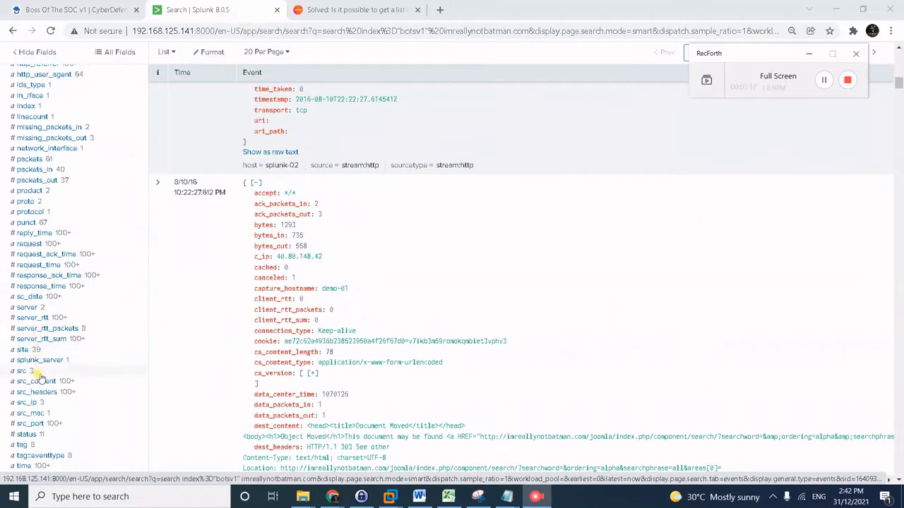
left_click(28, 401)
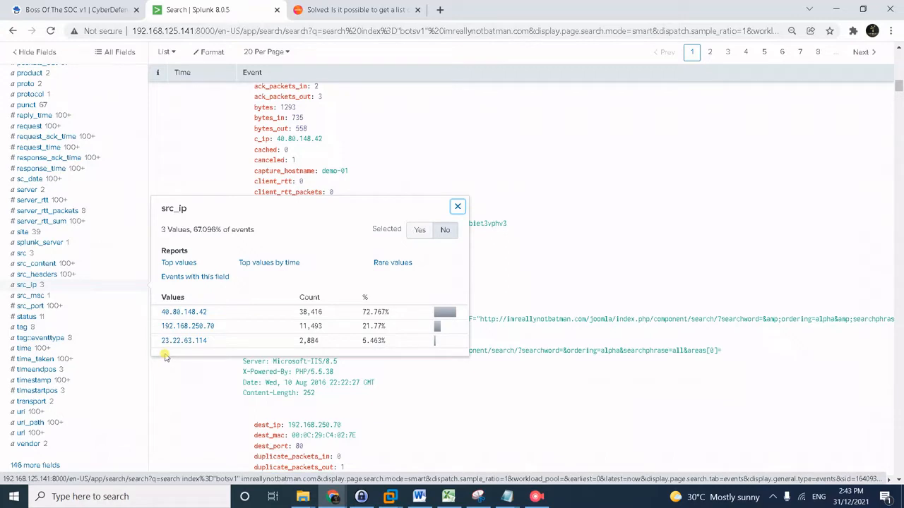
Add the src_ip="40.80.148.42" filter to the search from the src_ip summary.
double_click(312, 312)
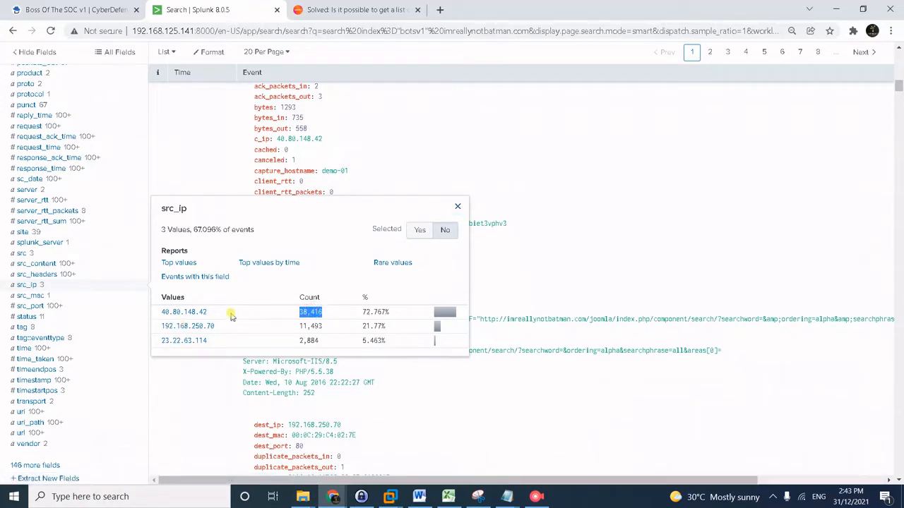
left_click(343, 314)
scroll(290, 281, "up", 20)
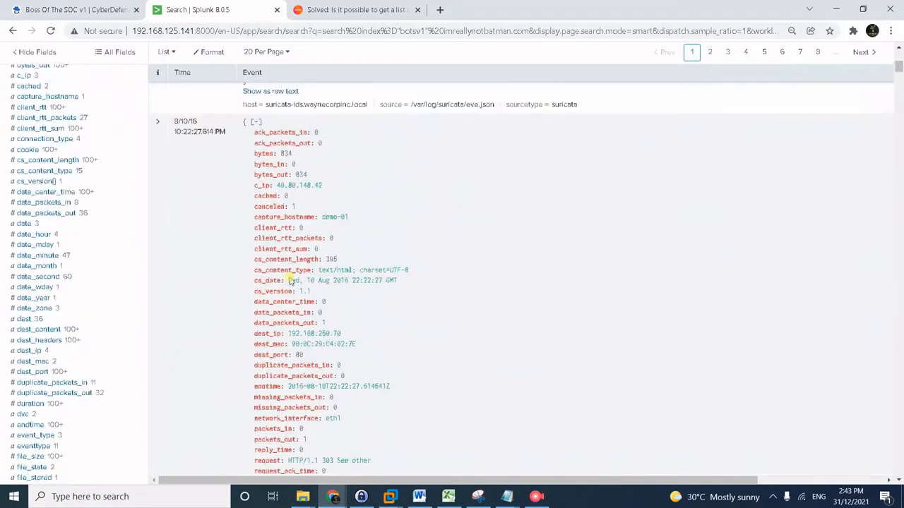
scroll(207, 263, "down", 15)
scroll(206, 263, "down", 6)
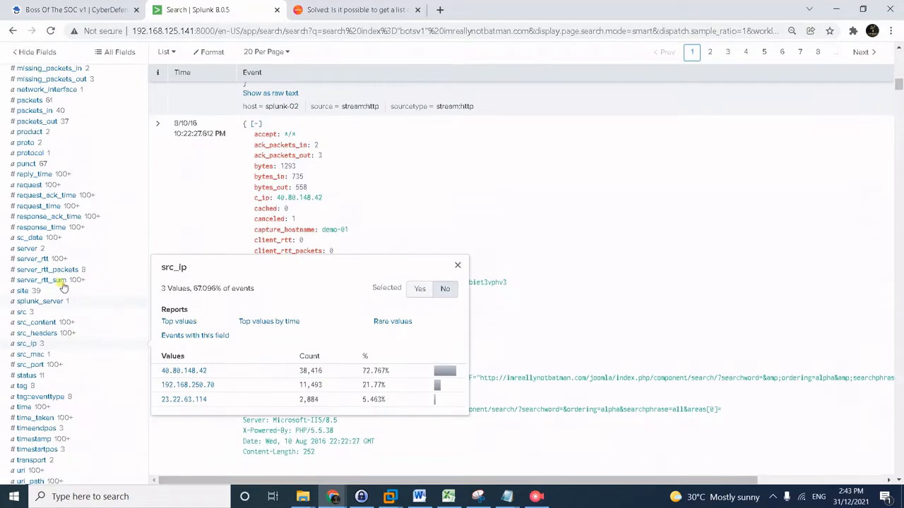
left_click(181, 378)
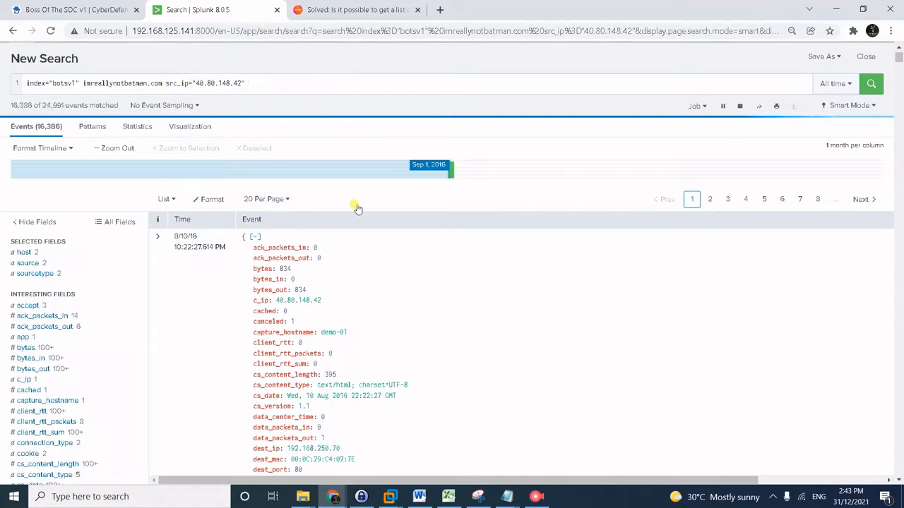
Display the first 40.80.148.42 event as raw text.
scroll(434, 349, "down", 2)
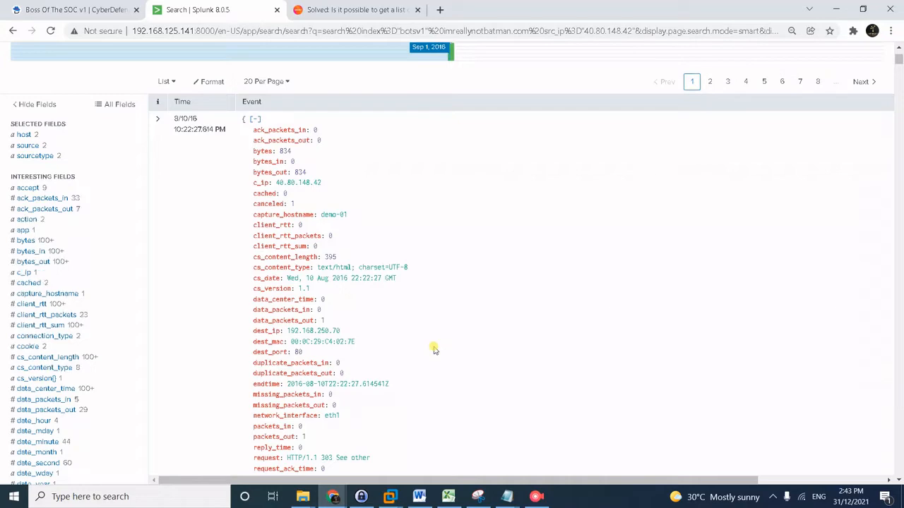
scroll(432, 364, "down", 3)
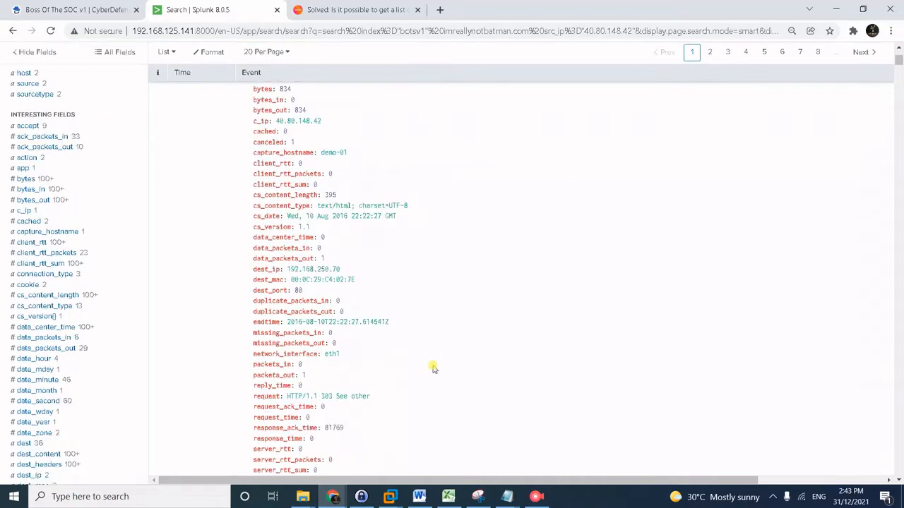
scroll(433, 363, "down", 1)
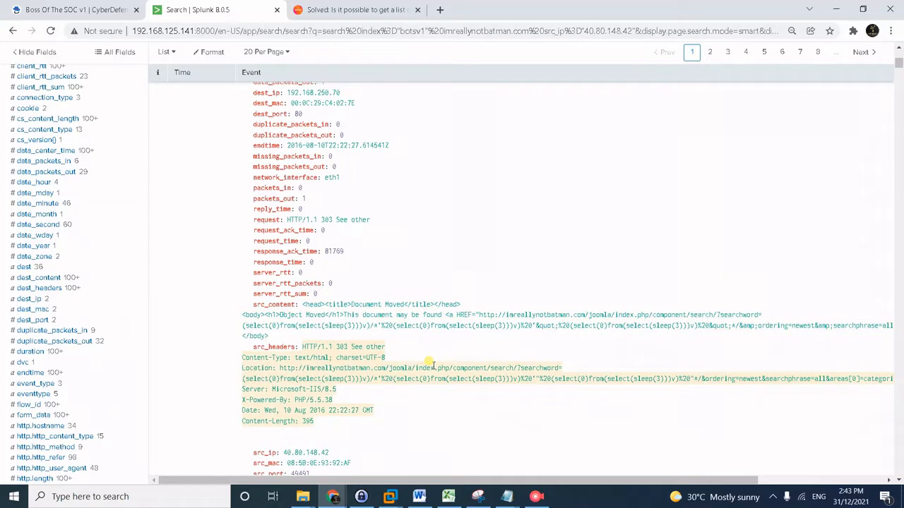
scroll(430, 365, "down", 3)
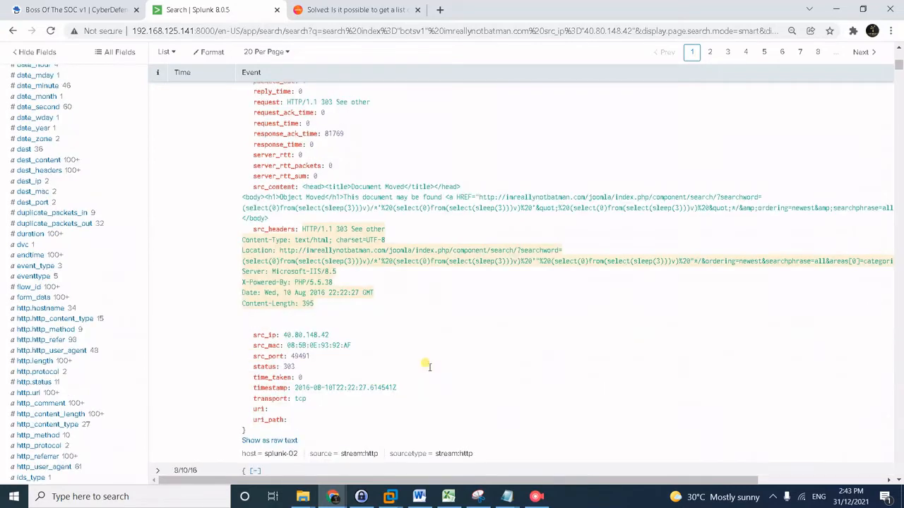
left_click(283, 382)
scroll(555, 308, "up", 7)
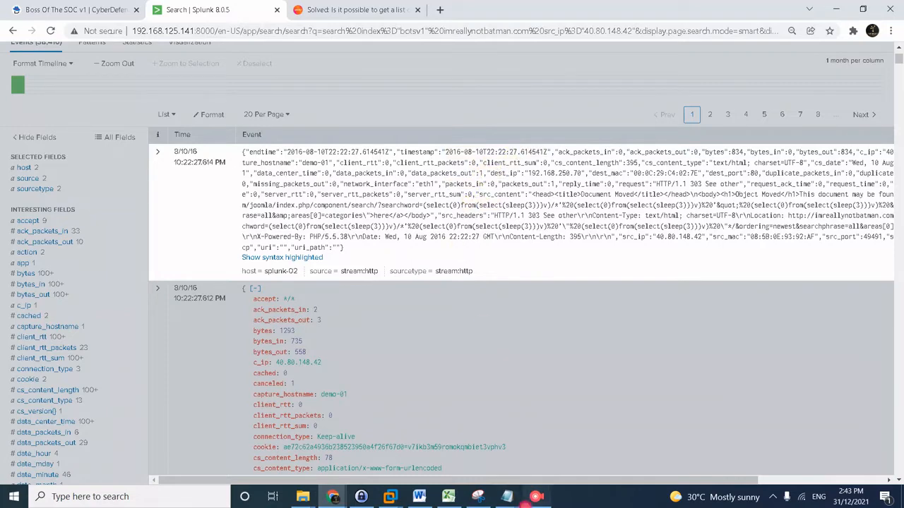
Highlight 'Acunetix Web Vulnerability Scanner - Free Edition' in the second event's raw headers.
left_click(535, 496)
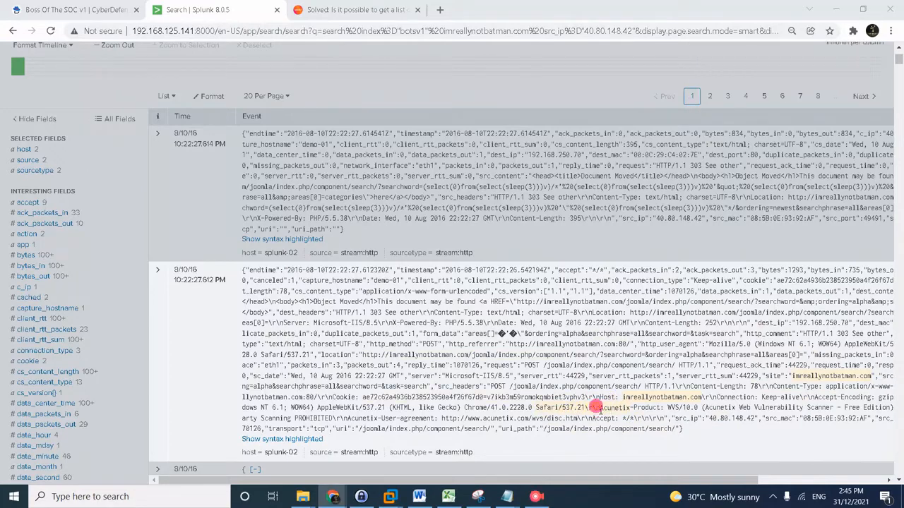
left_click_drag(599, 408, 662, 408)
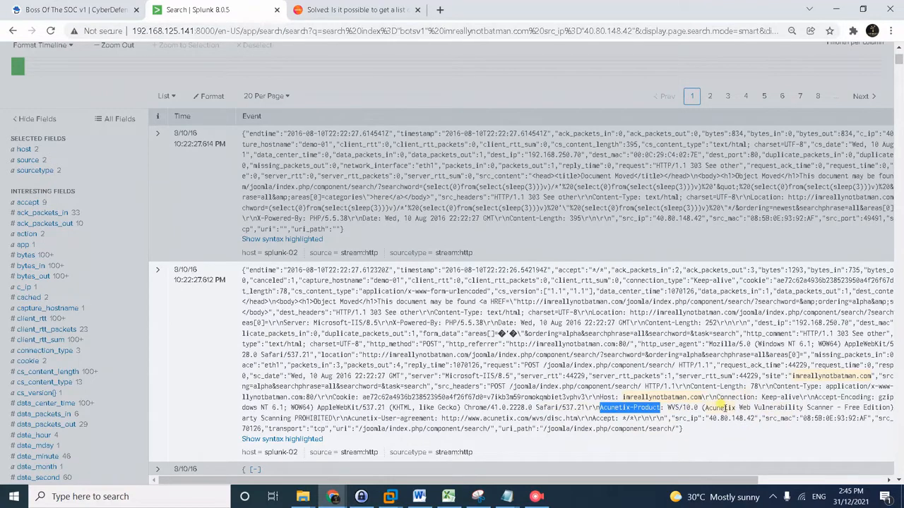
left_click_drag(701, 407, 803, 408)
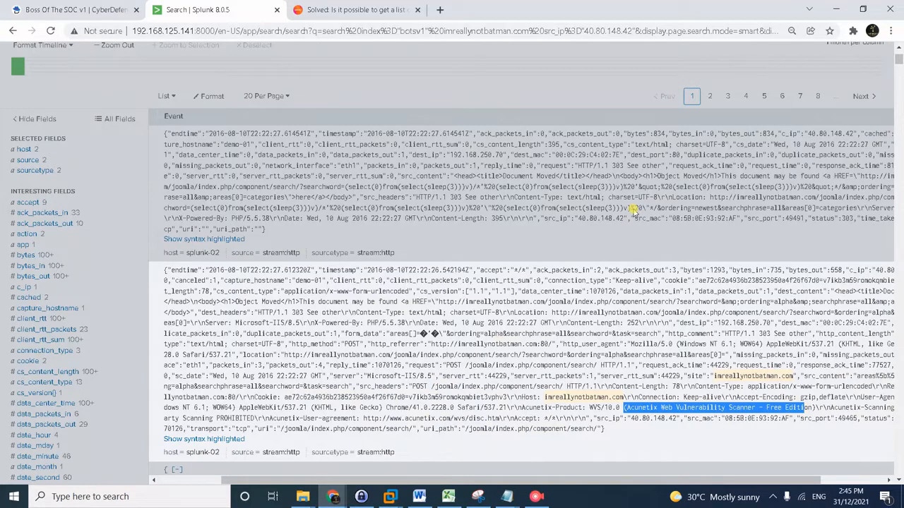
Find the 'acune' matches across the Splunk results, then close the find bar.
key("ctrl+f")
type("acune")
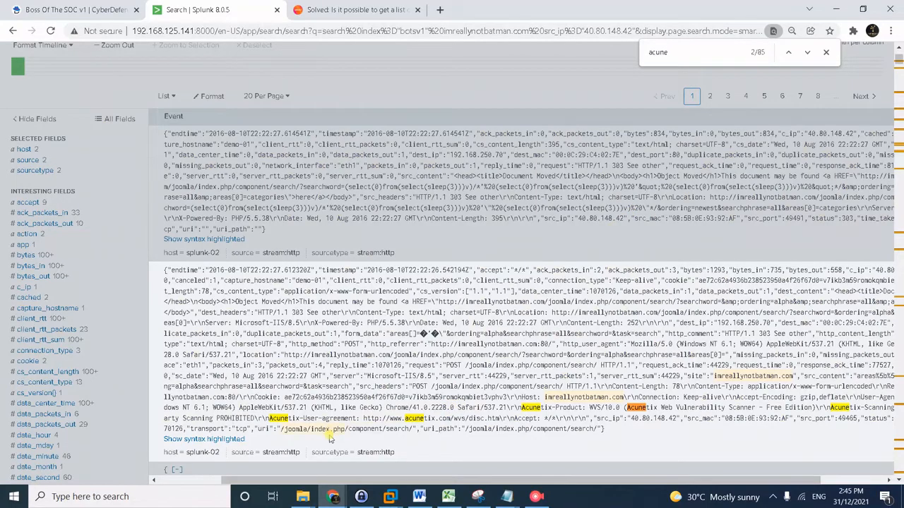
scroll(330, 435, "down", 16)
scroll(275, 305, "down", 15)
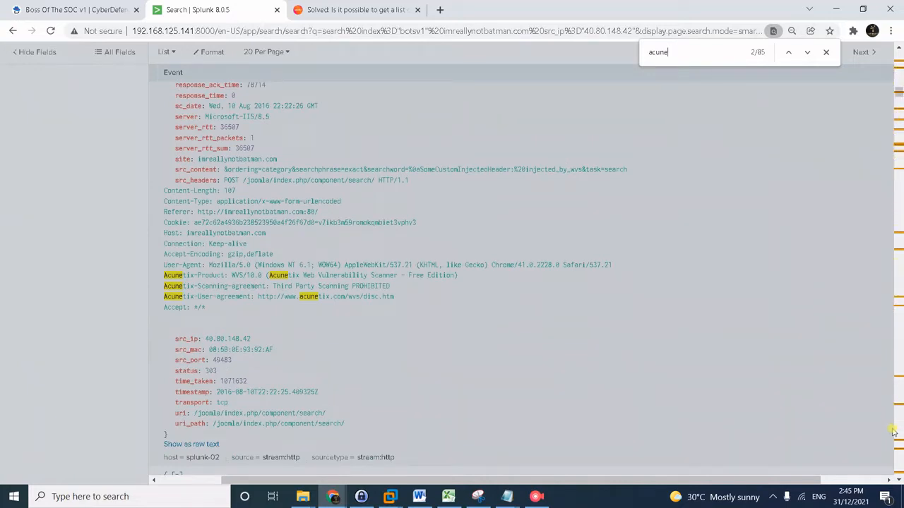
left_click_drag(898, 91, 900, 45)
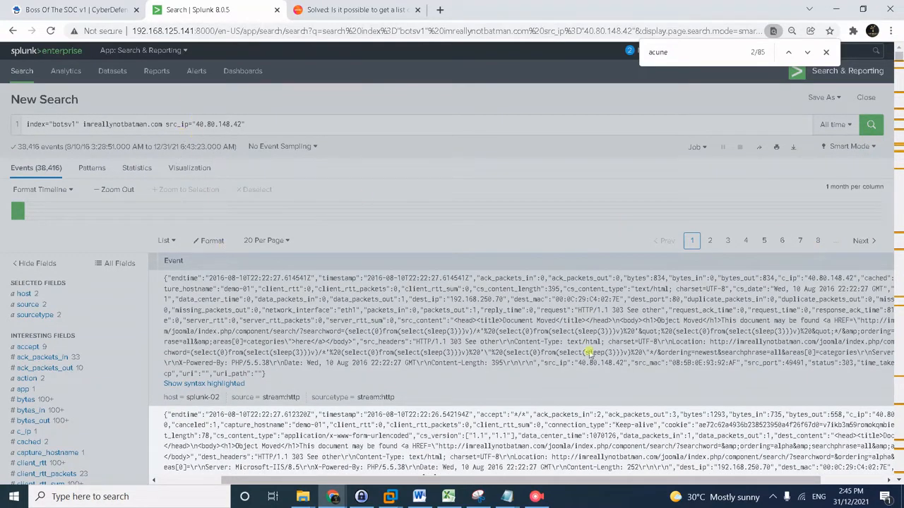
left_click(825, 52)
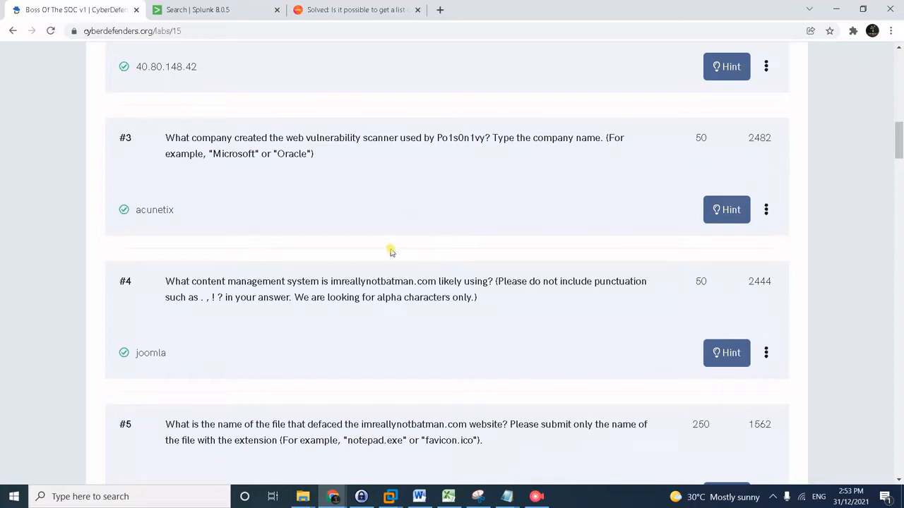
Review the answered CyberDefenders questions, briefly checking the Splunk results in between.
scroll(452, 314, "up", 1)
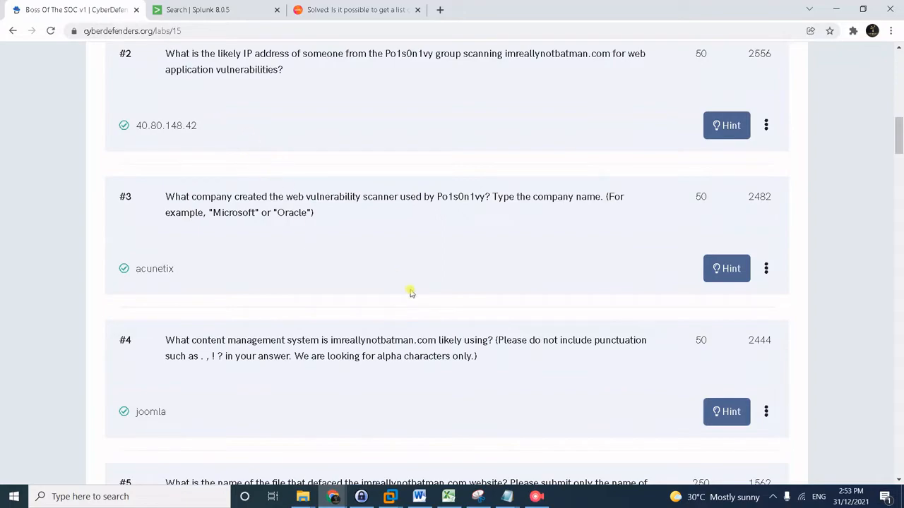
left_click(192, 10)
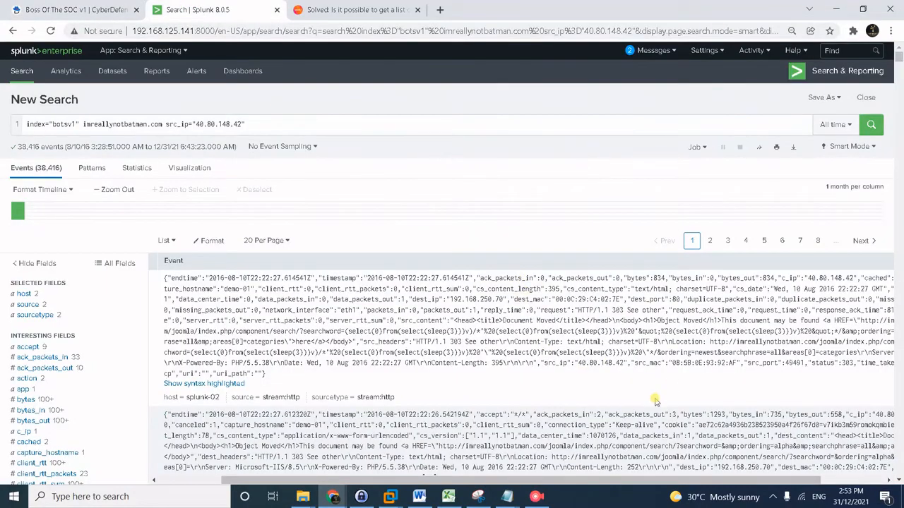
scroll(655, 396, "down", 2)
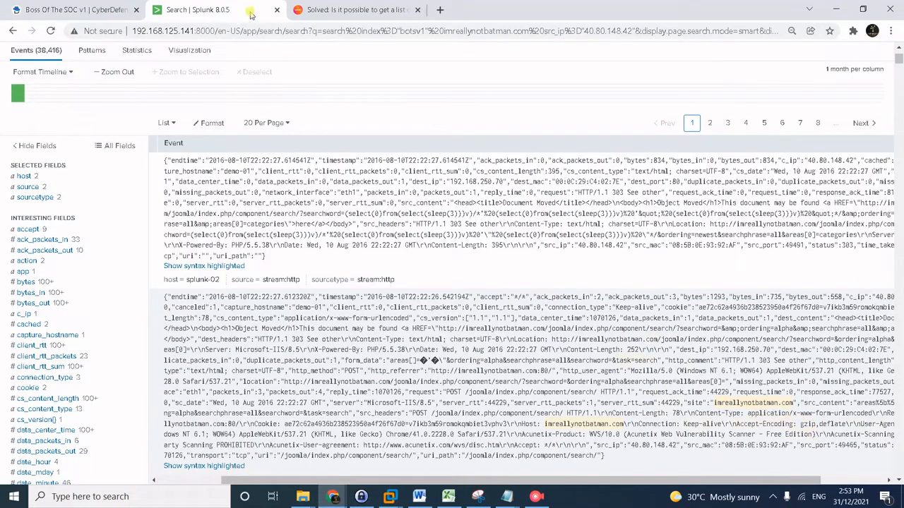
left_click(139, 6)
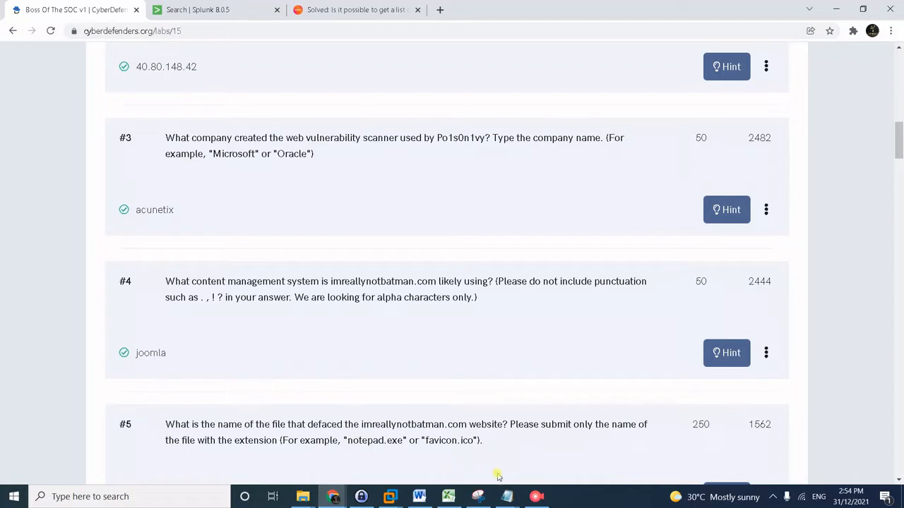
Handle the screen recorder window from the taskbar, then return to the Splunk results.
left_click(537, 497)
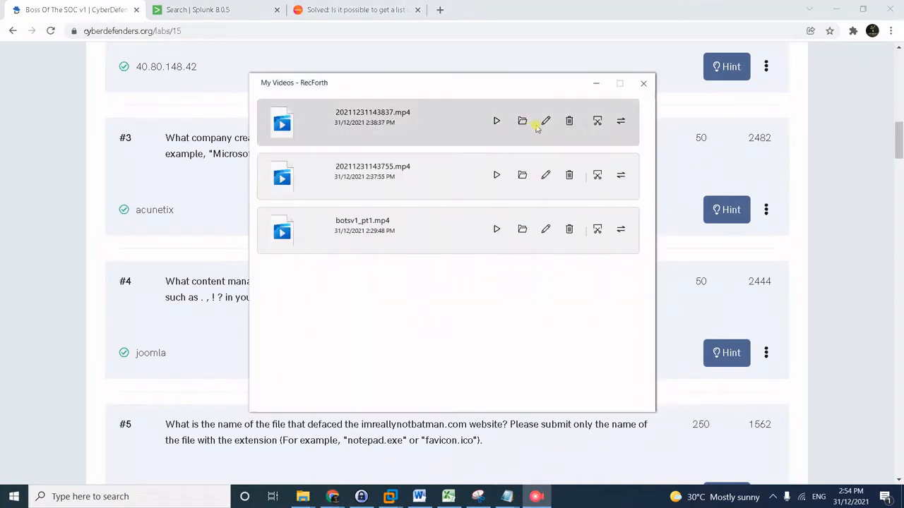
left_click(593, 77)
left_click(773, 497)
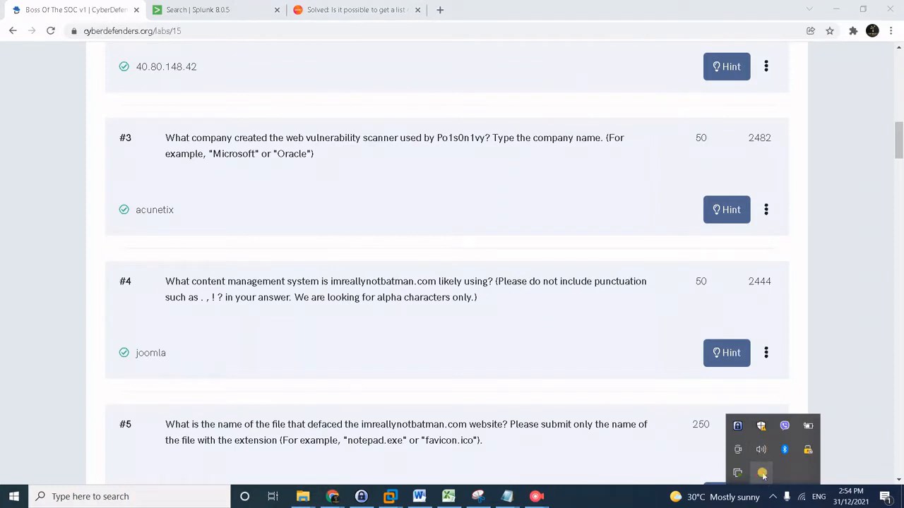
left_click(545, 498)
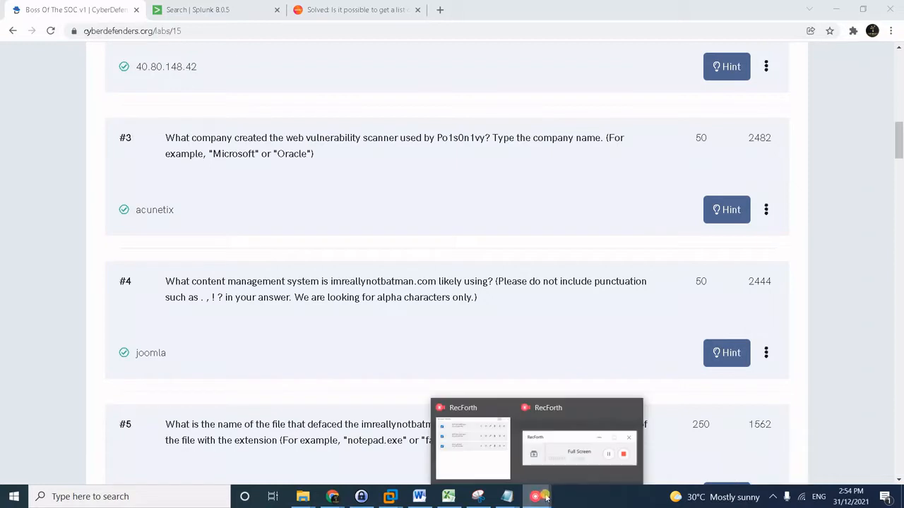
left_click(578, 408)
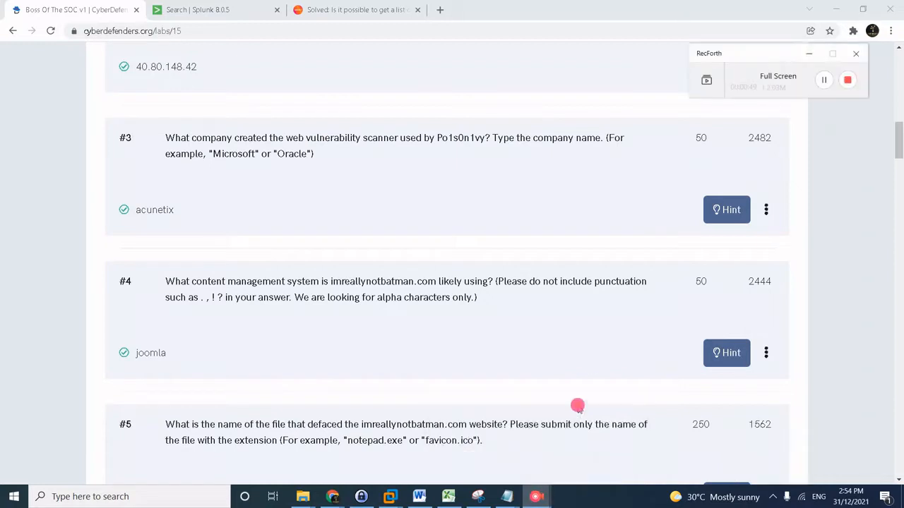
left_click(822, 80)
left_click(203, 9)
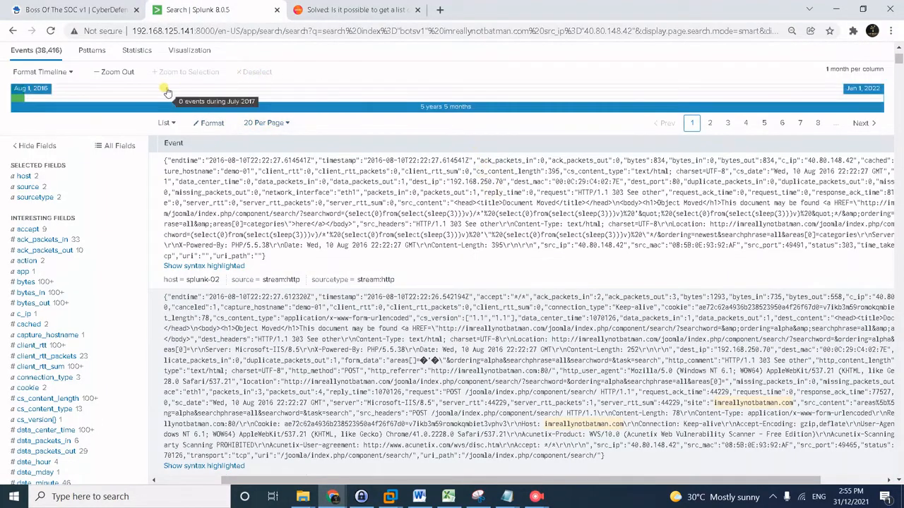
Show the top 10 values of the uri field for the 40.80.148.42 events.
scroll(223, 127, "up", 2)
left_click(284, 121)
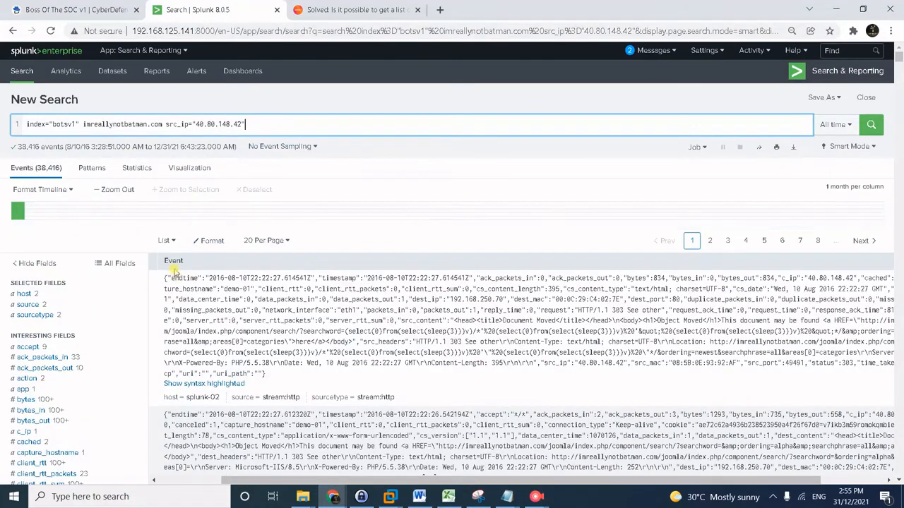
scroll(67, 338, "down", 7)
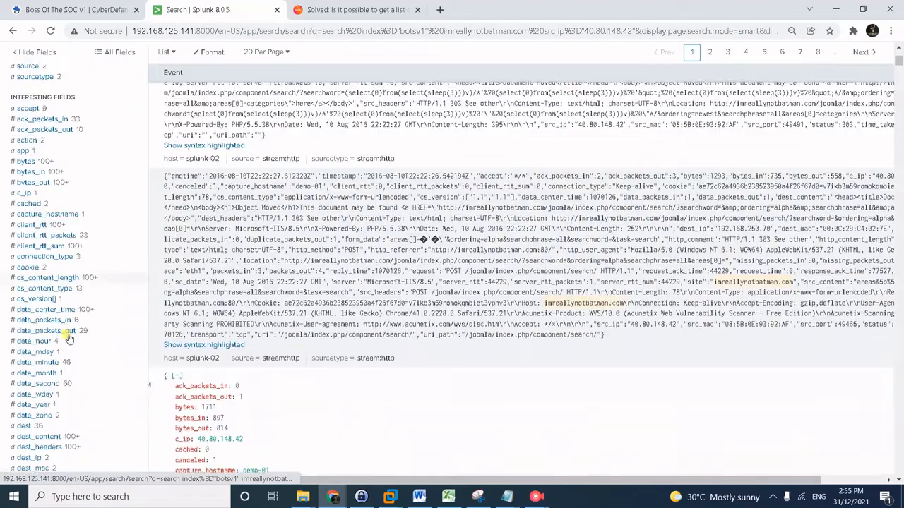
scroll(67, 338, "down", 10)
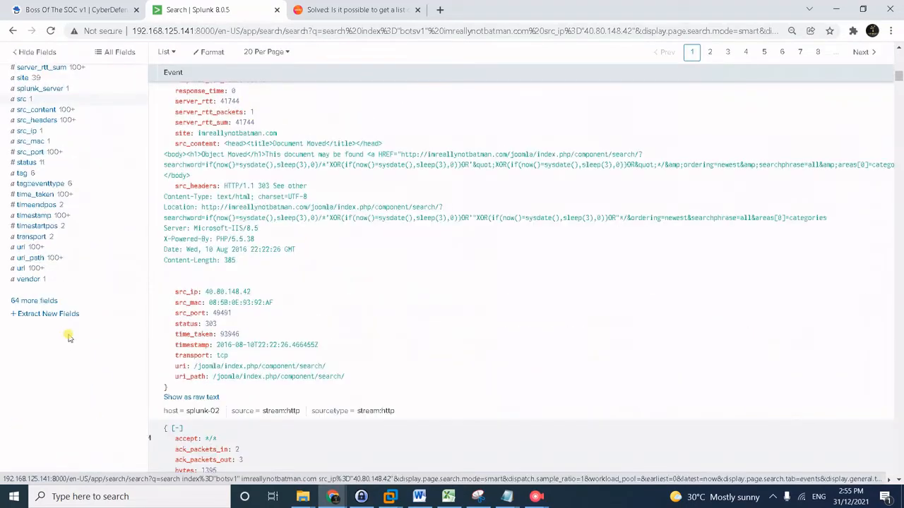
left_click(25, 247)
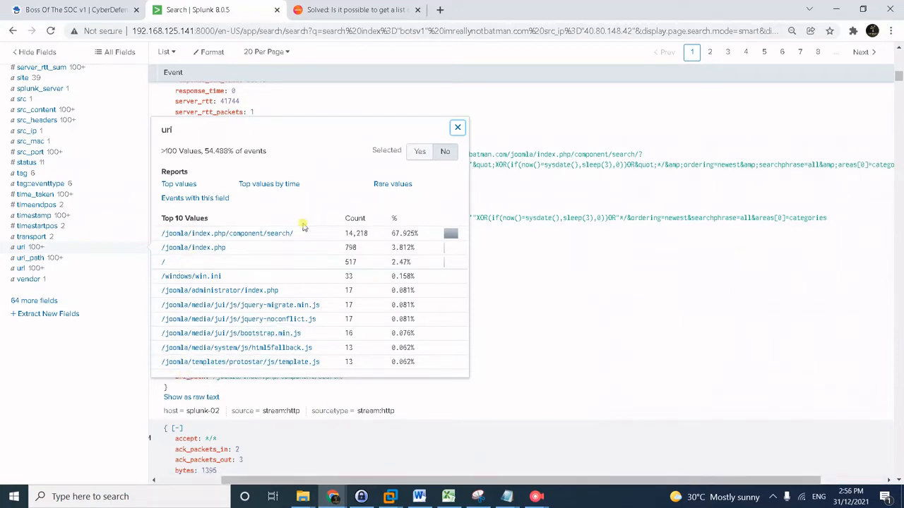
Close the uri summary and handle the screen recorder window from the taskbar.
mouse_move(550, 497)
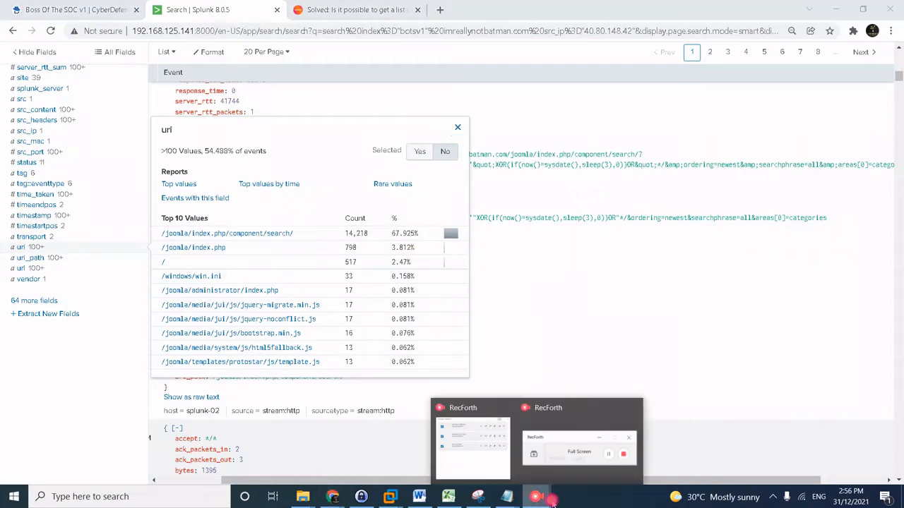
left_click(586, 417)
right_click(695, 261)
left_click(565, 397)
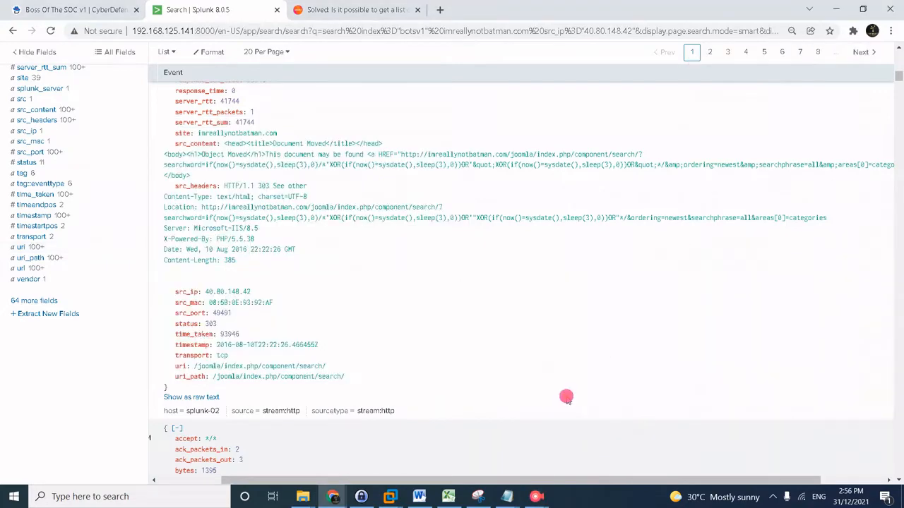
mouse_move(536, 496)
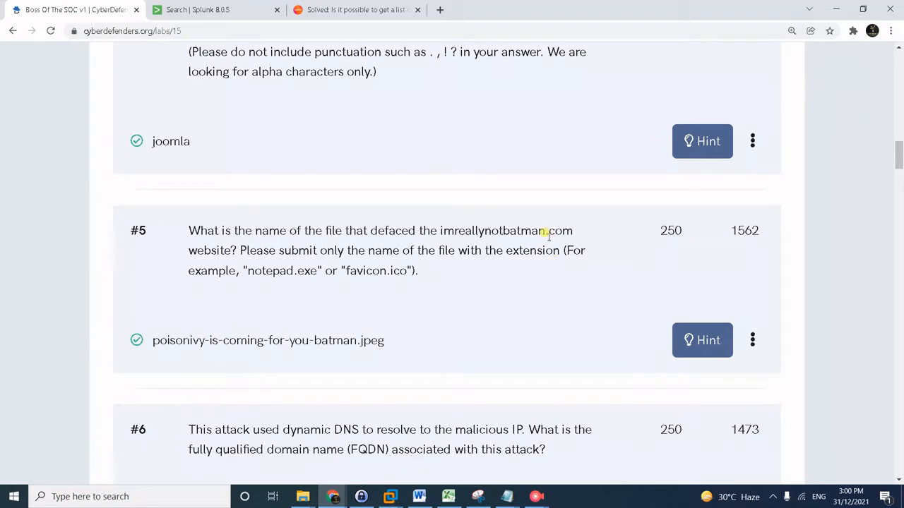
Open the dest_ip summary: 192.168.250.70 with 38,414 events and 192.168.250.40 with 2.
left_click(226, 16)
scroll(296, 282, "up", 15)
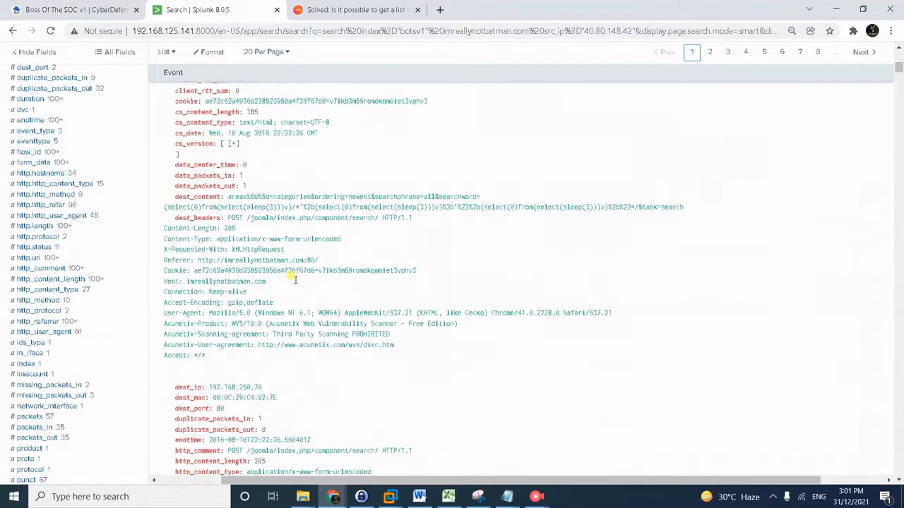
left_click_drag(899, 65, 896, 48)
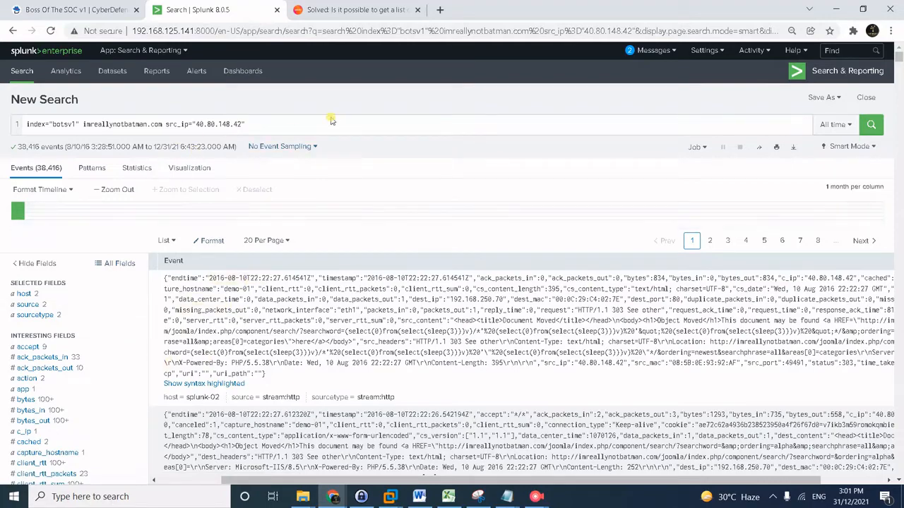
scroll(67, 347, "down", 4)
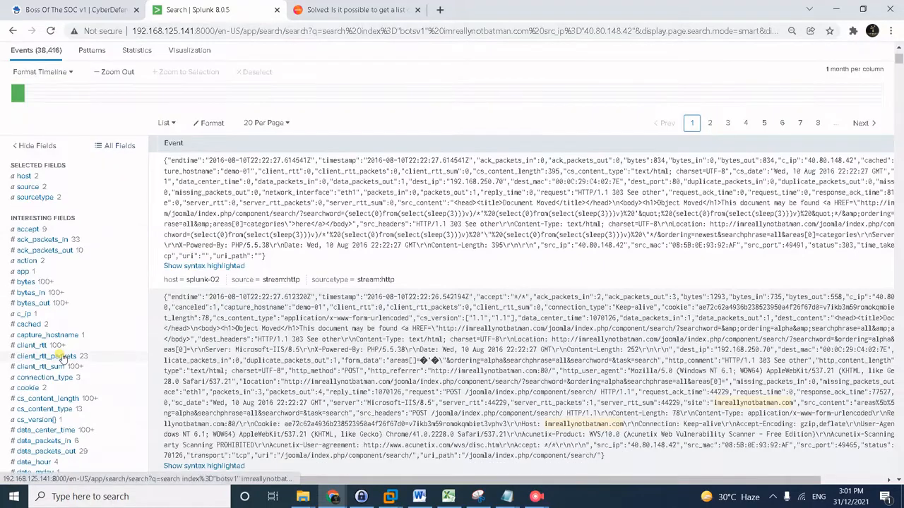
scroll(62, 326, "down", 3)
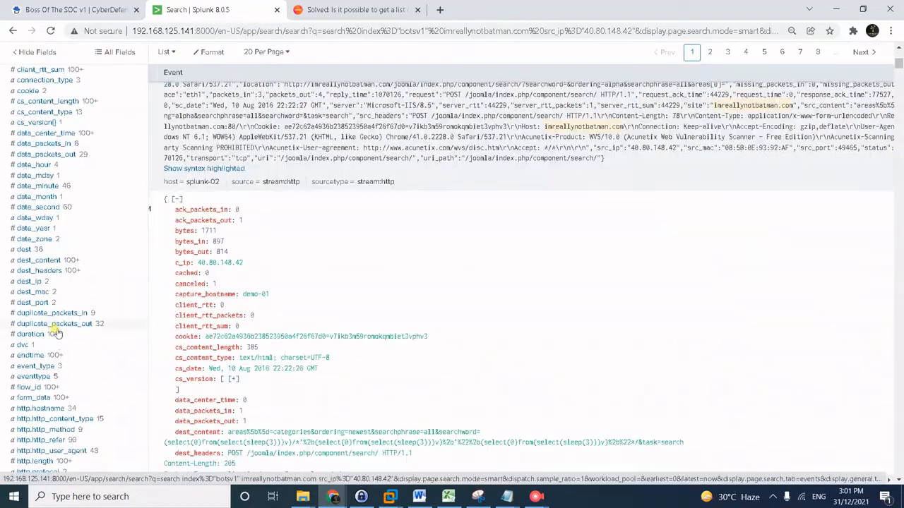
left_click(29, 281)
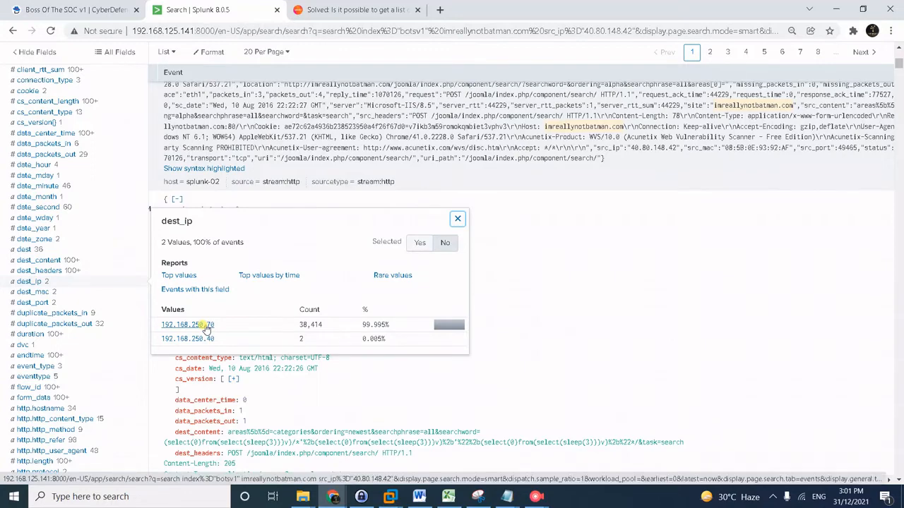
Add dest_ip="192.168.250.70" to the search from the field summary.
left_click(206, 326)
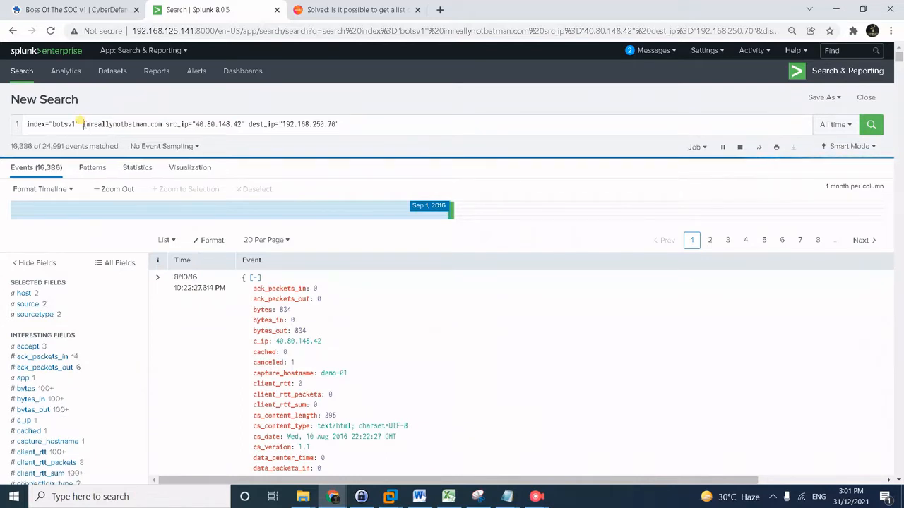
Change the query to index="botsv1" c_ip="192.168.250.70" and run it.
left_click_drag(84, 124, 276, 124)
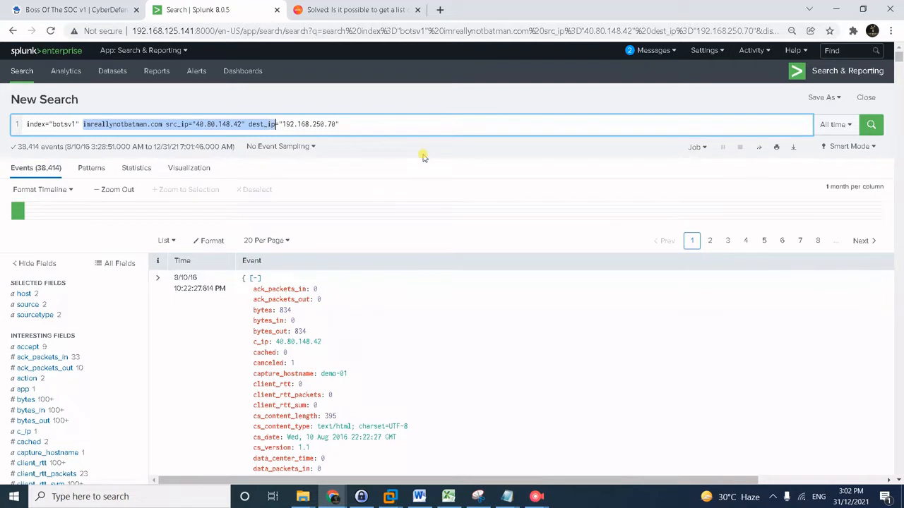
type("c_ip")
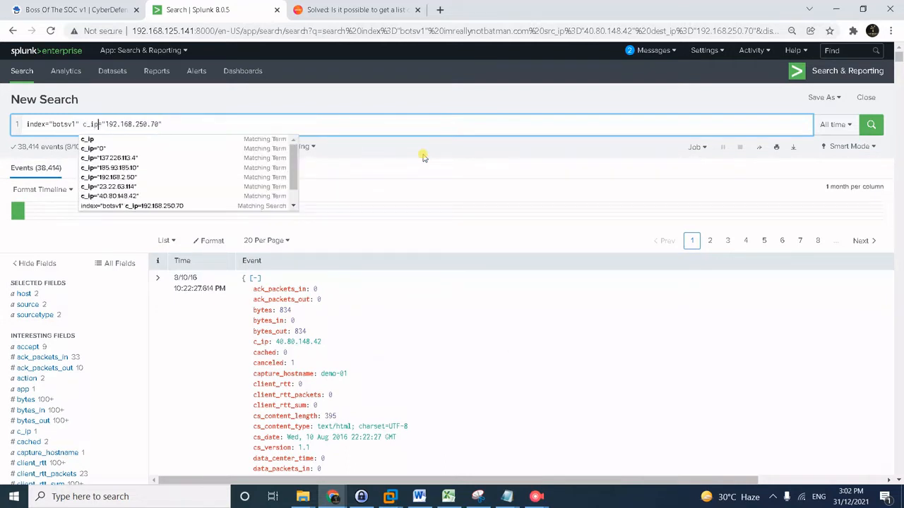
type("=")
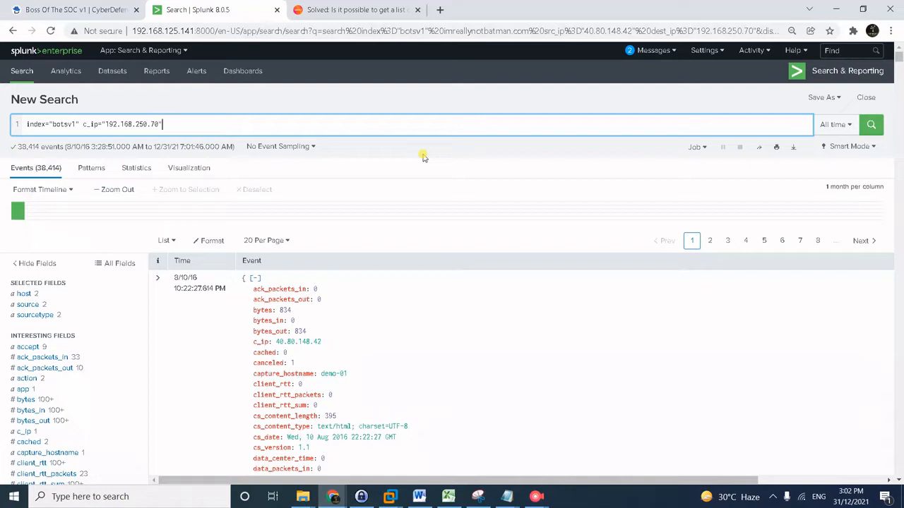
key("Return")
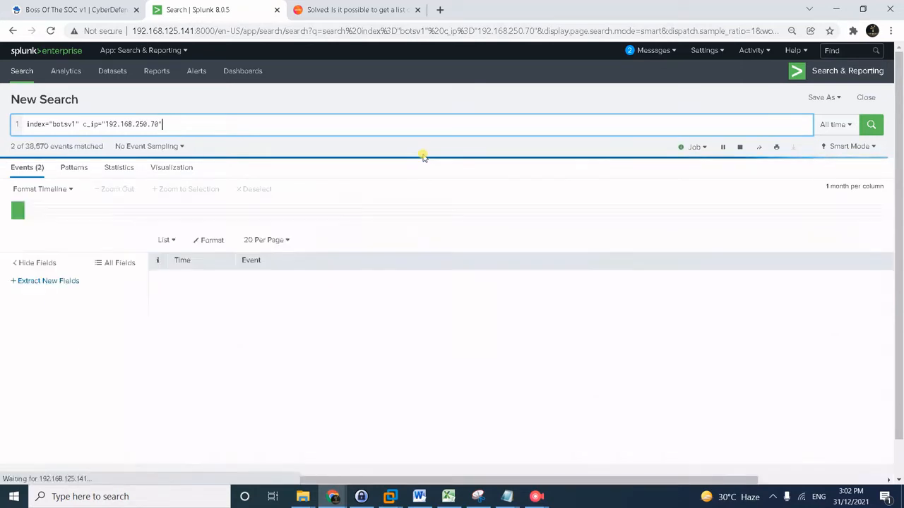
key("Return")
key("Return")
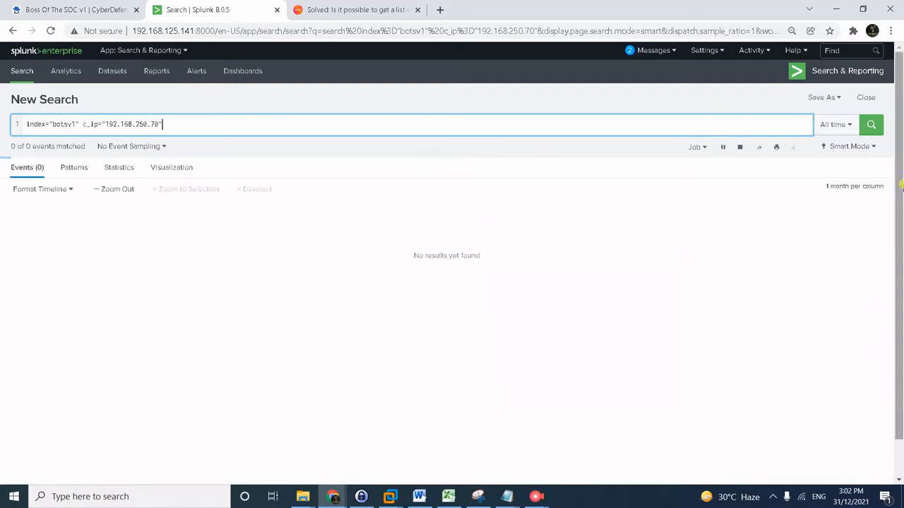
left_click(292, 119)
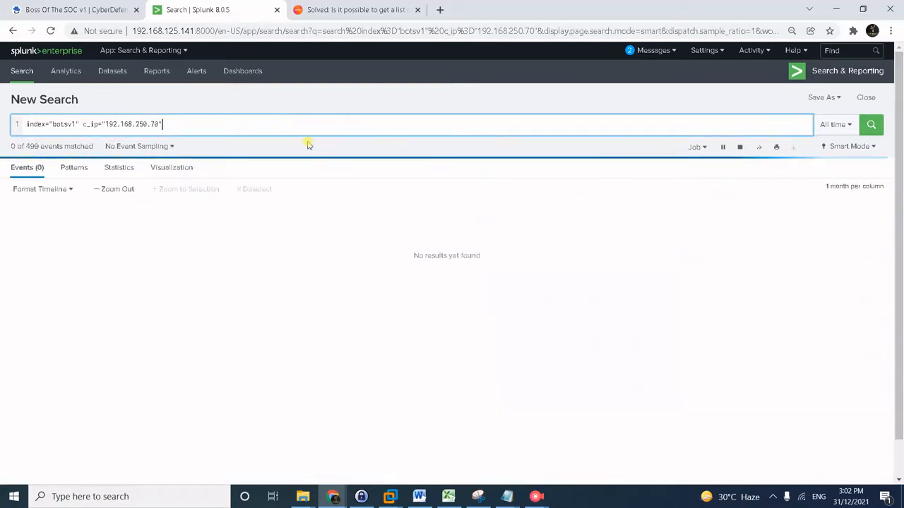
key("Return")
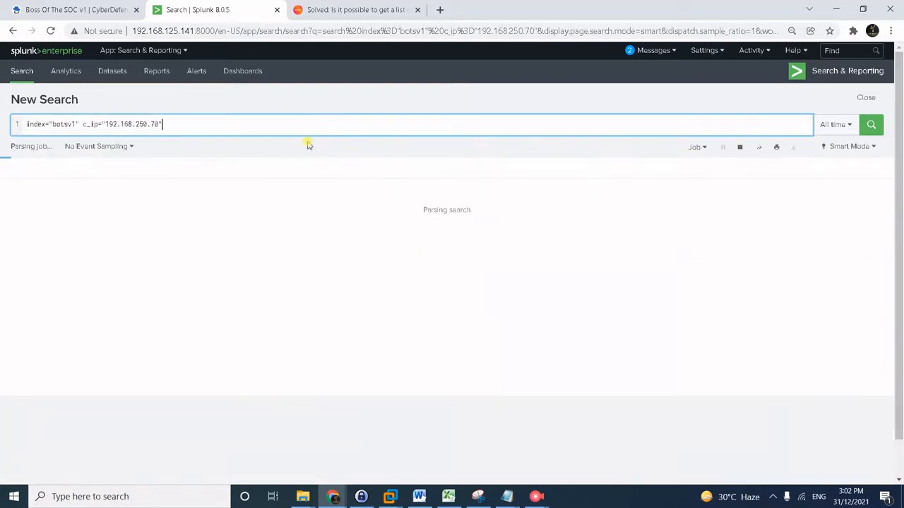
left_click(315, 120)
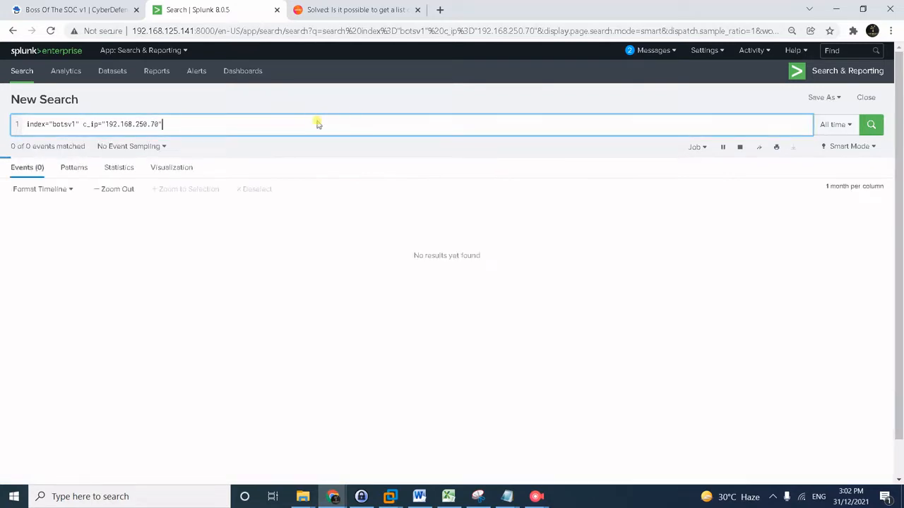
key("Return")
Append '| stats count by url' on a new line and view the 5 resulting URLs.
key("shift+Return")
type("| st")
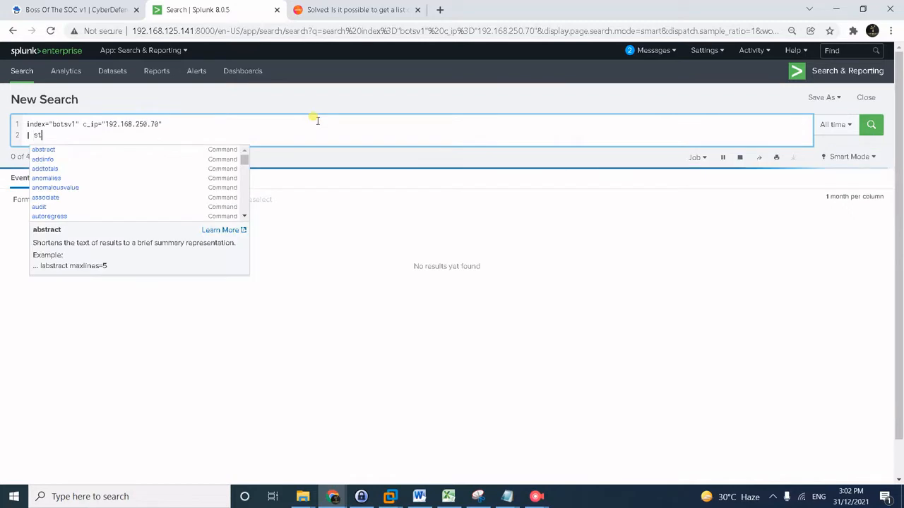
type("ats count by url")
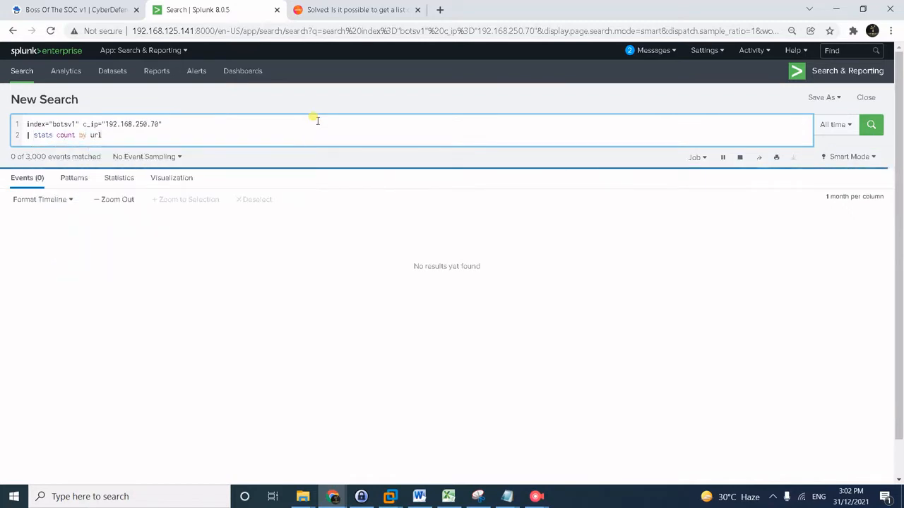
key("Return")
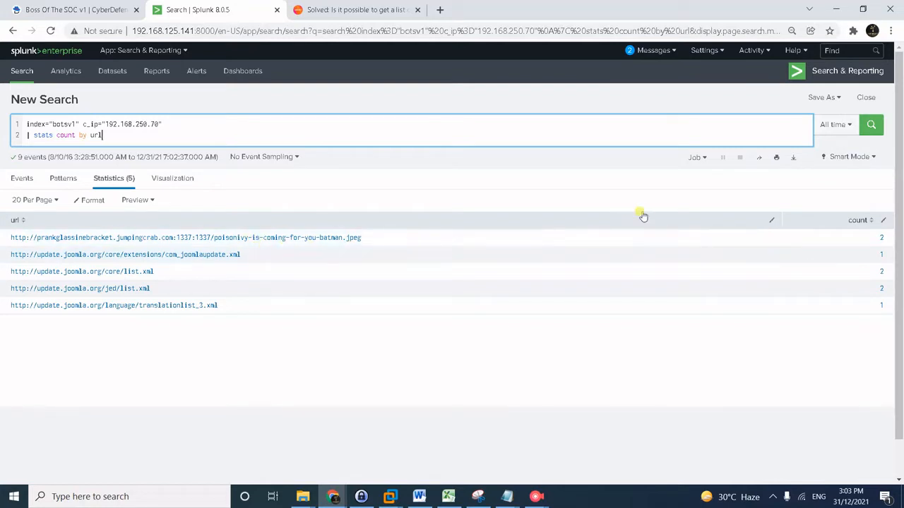
left_click(550, 486)
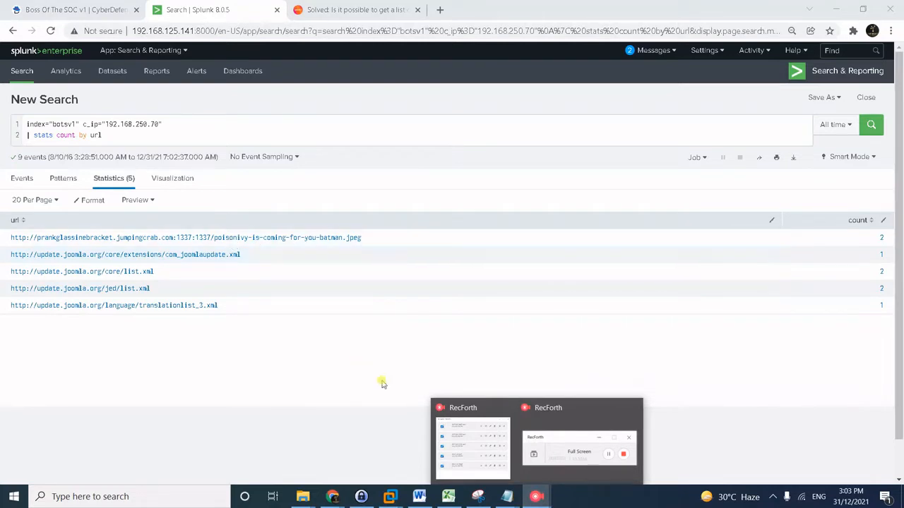
Check CyberDefenders answers #5–#7 against Splunk's jumpingcrab.com:1337 URL, then return to Splunk.
left_click(554, 413)
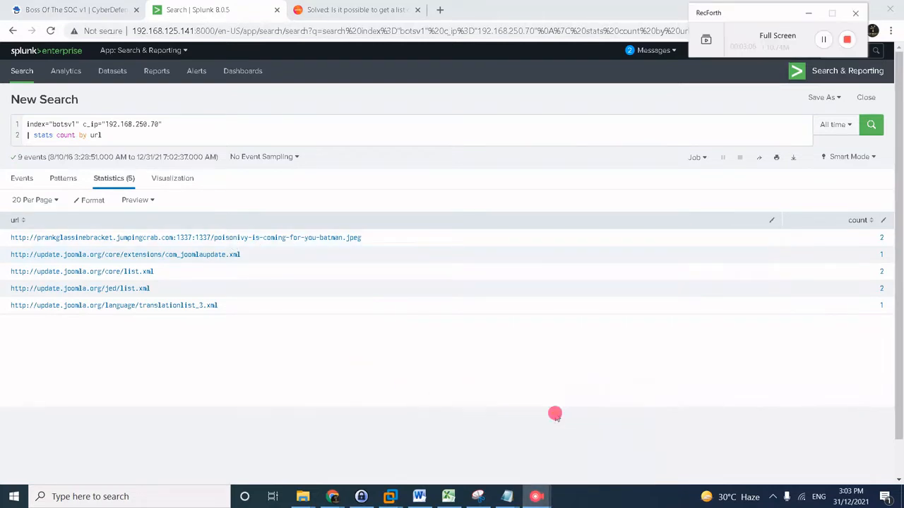
left_click(830, 40)
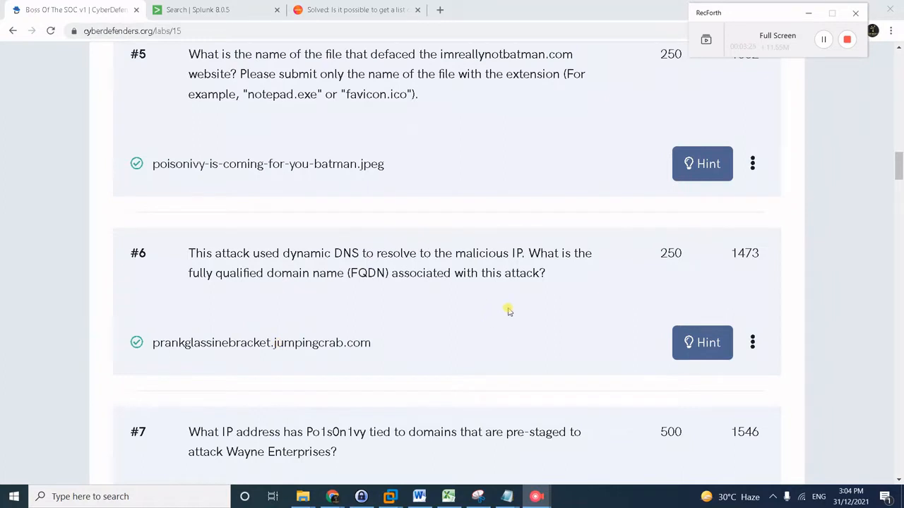
scroll(508, 310, "down", 2)
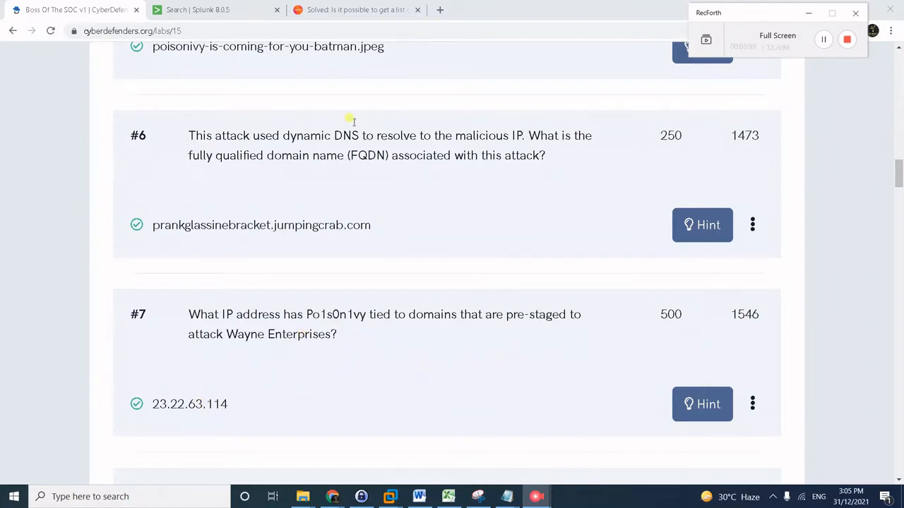
left_click(229, 5)
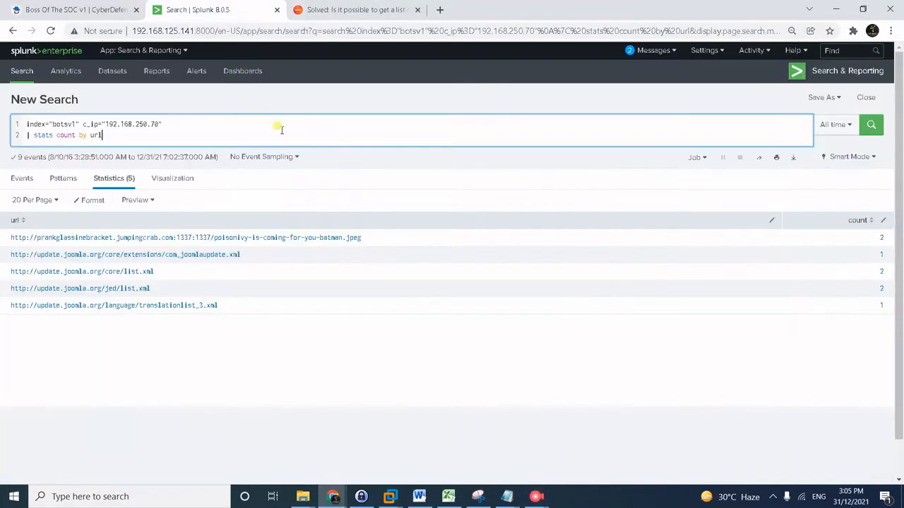
Replace the query with index="botsv1" imreallynotbatman.com and run it.
left_click_drag(106, 136, 83, 124)
type("im")
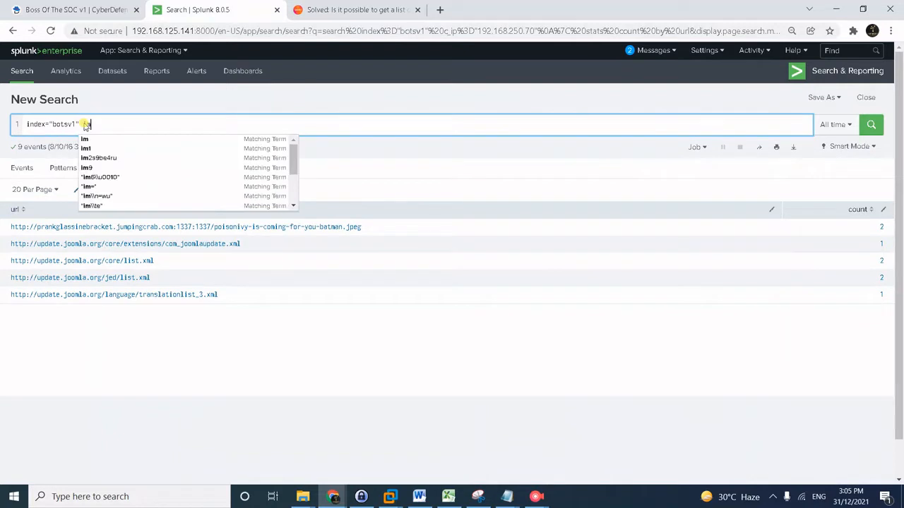
type("reall")
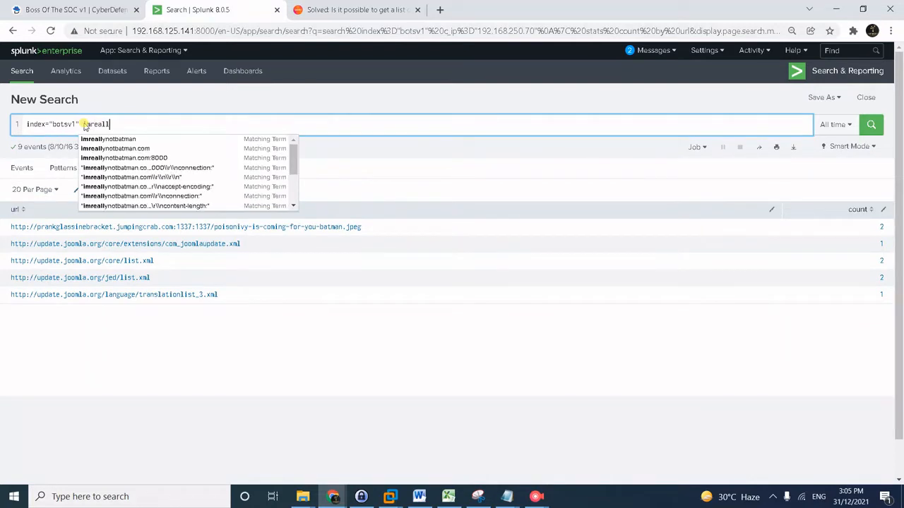
key("Down")
key("Down")
key("Return")
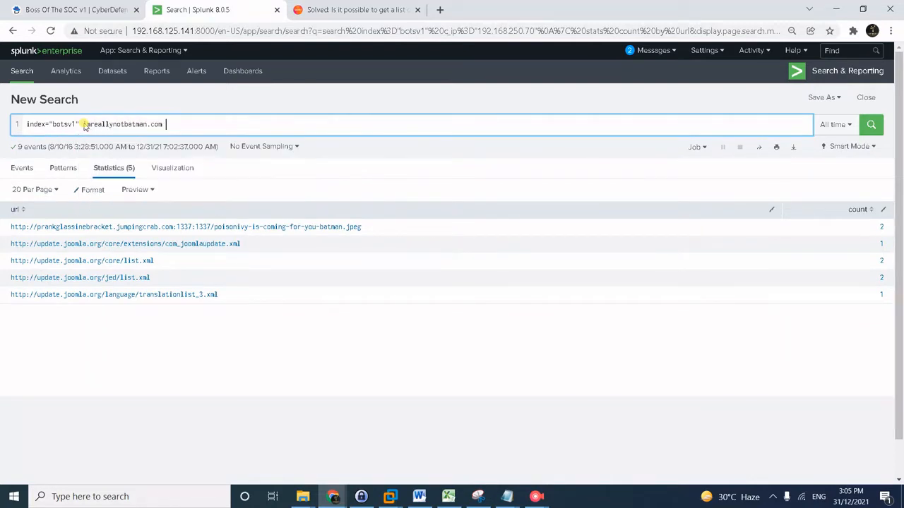
key("Return")
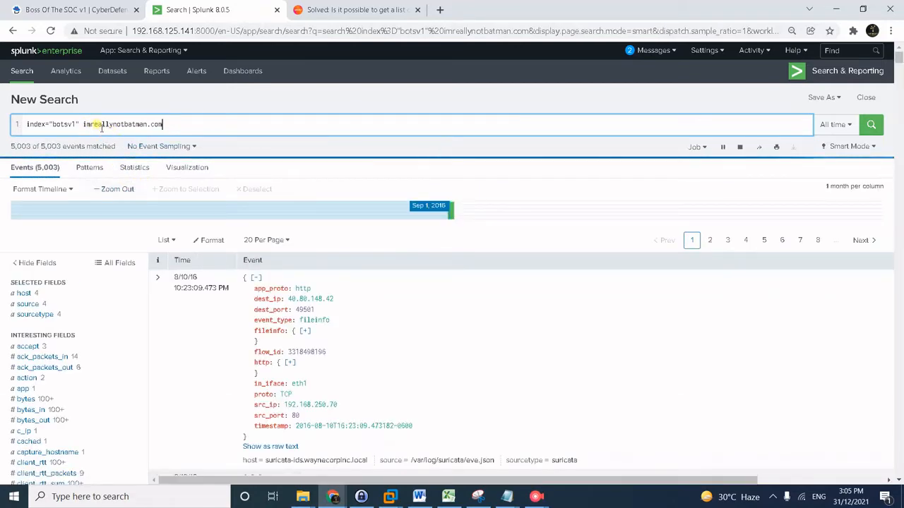
Copy the third src_ip value 23.22.63.114 from the field summary into a new tab.
scroll(151, 363, "down", 4)
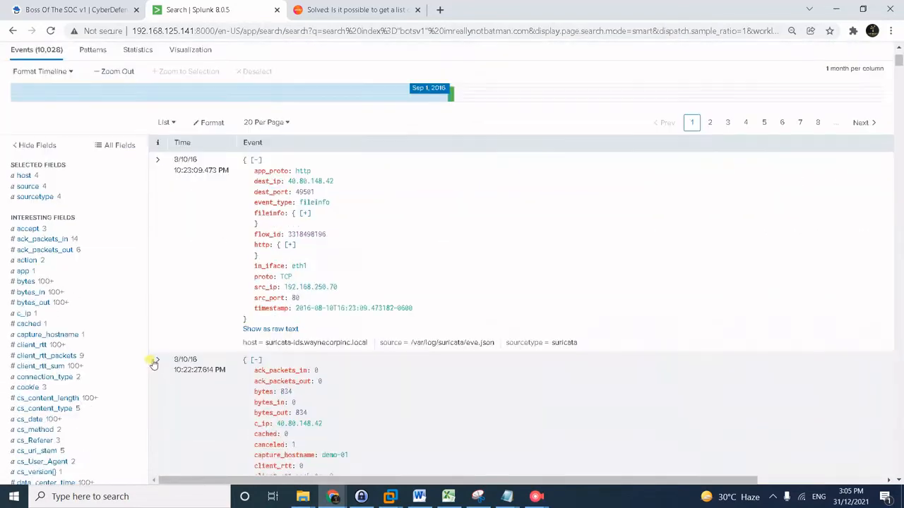
scroll(50, 261, "down", 6)
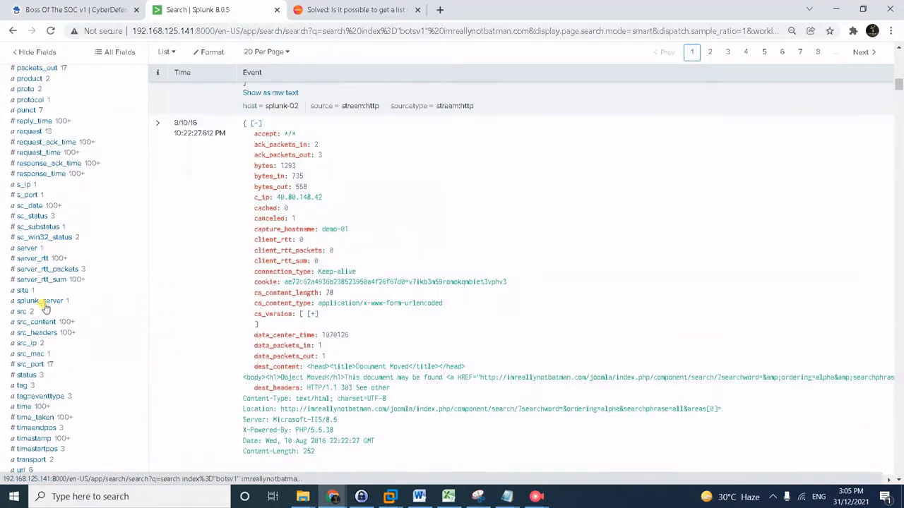
scroll(44, 308, "up", 3)
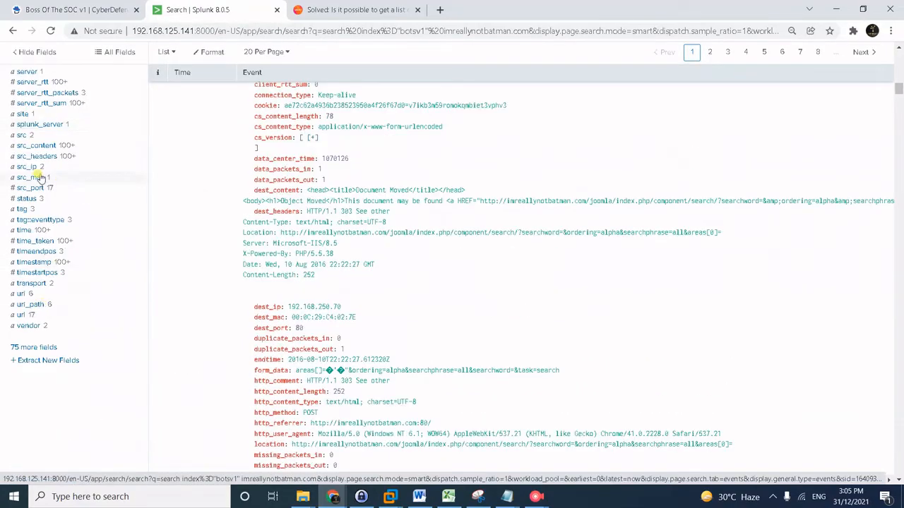
left_click(33, 167)
left_click(26, 282)
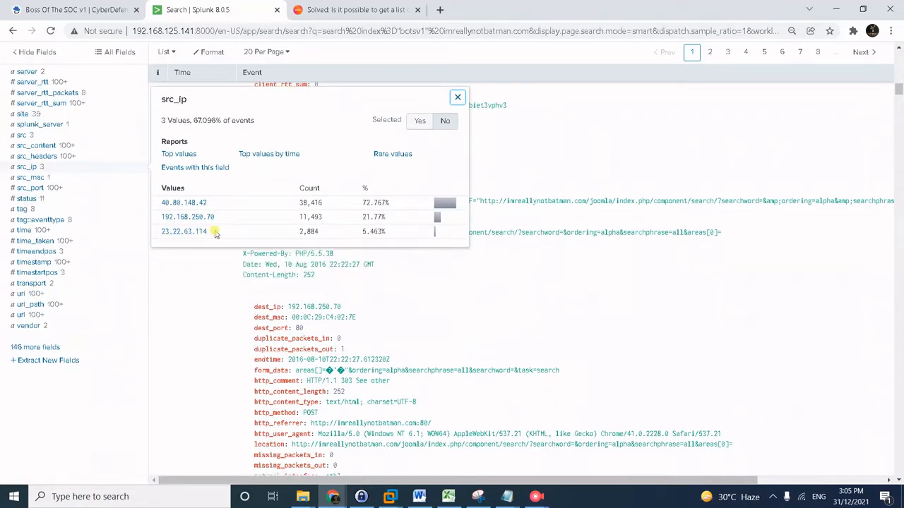
left_click_drag(209, 232, 157, 233)
key("ctrl+c")
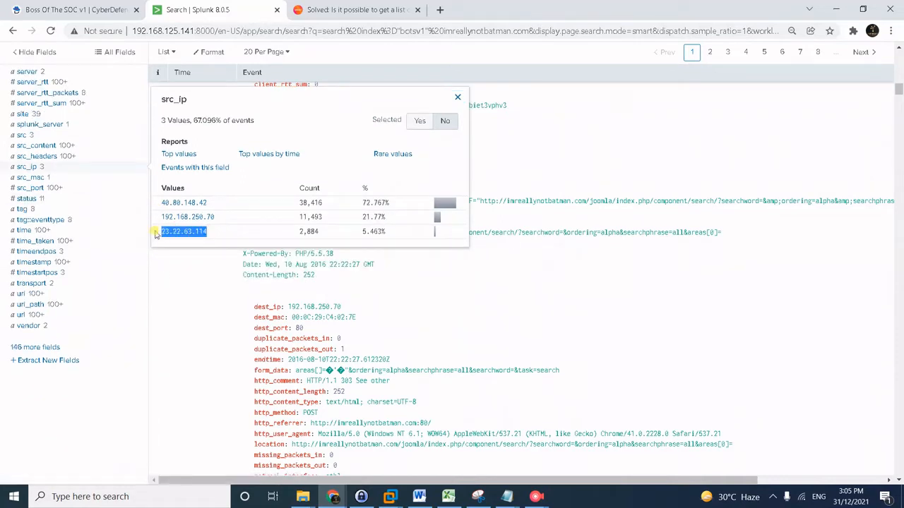
left_click(439, 9)
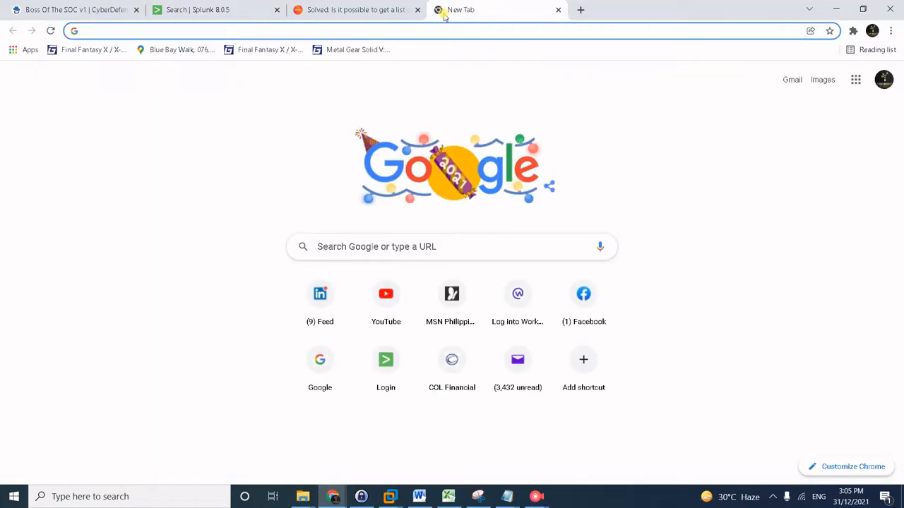
Search VirusTotal for the IP 23.22.63.114.
type("viru")
key("Return")
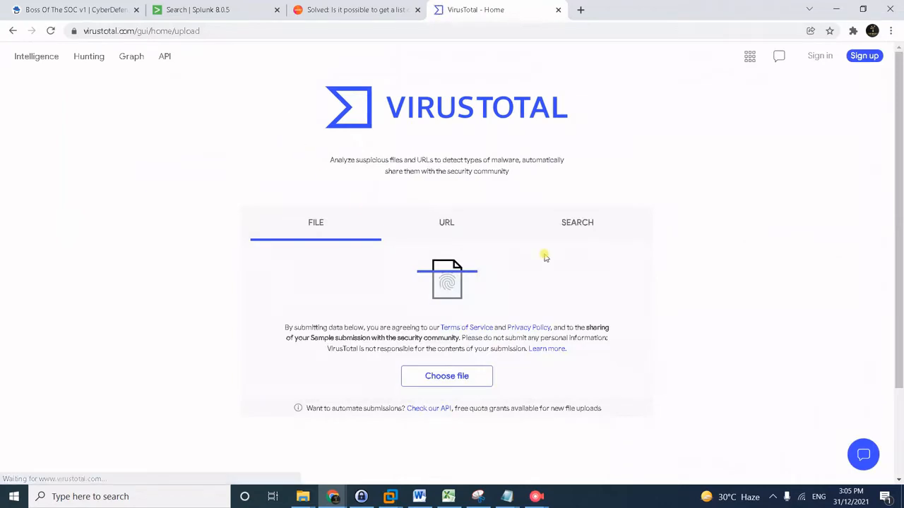
left_click(574, 225)
key("ctrl+v")
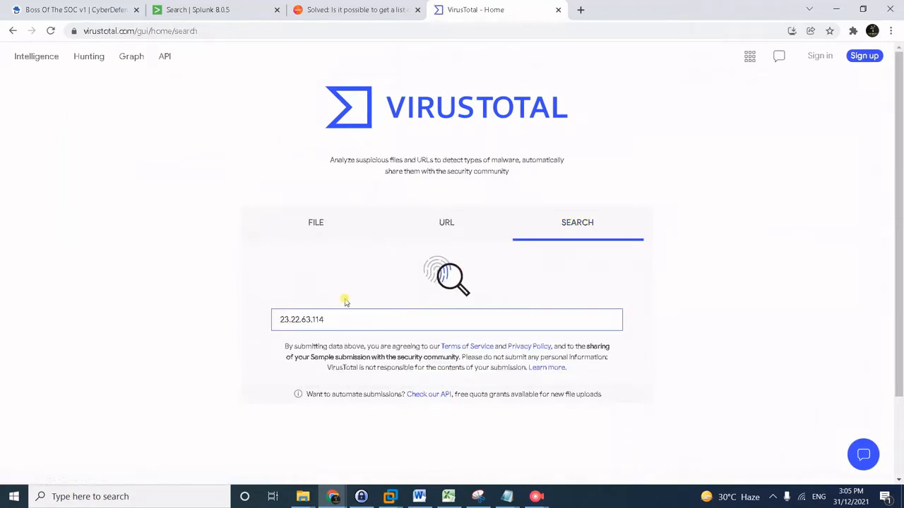
key("Return")
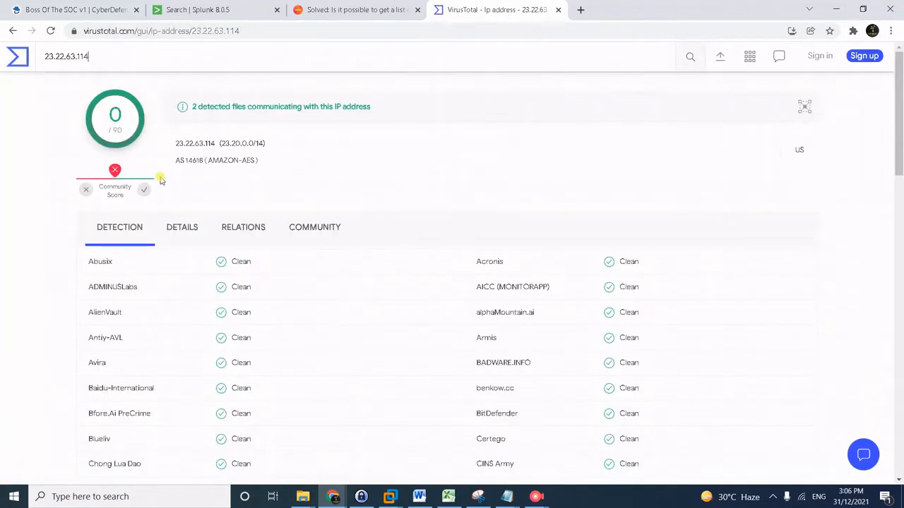
Expand the IP's passive DNS relations to reveal prankglassinebracket.jumpingcrab.com.
left_click(241, 236)
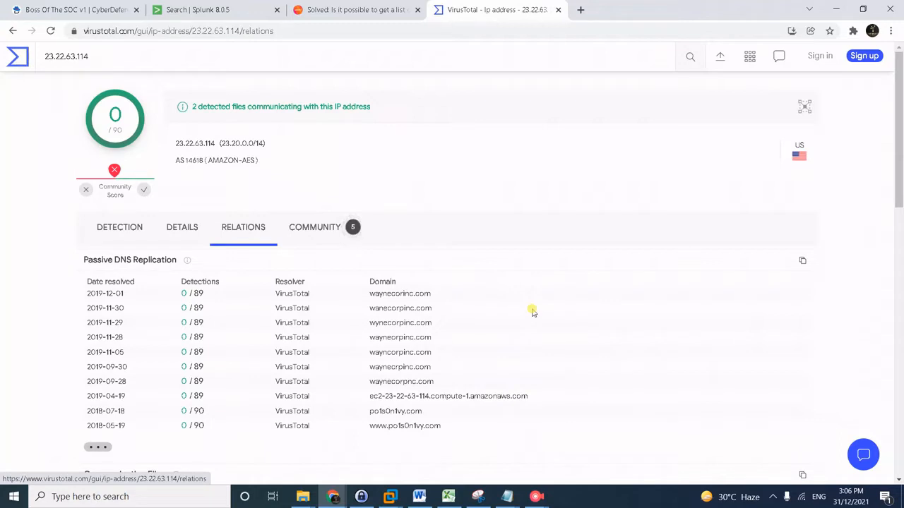
scroll(452, 424, "down", 1)
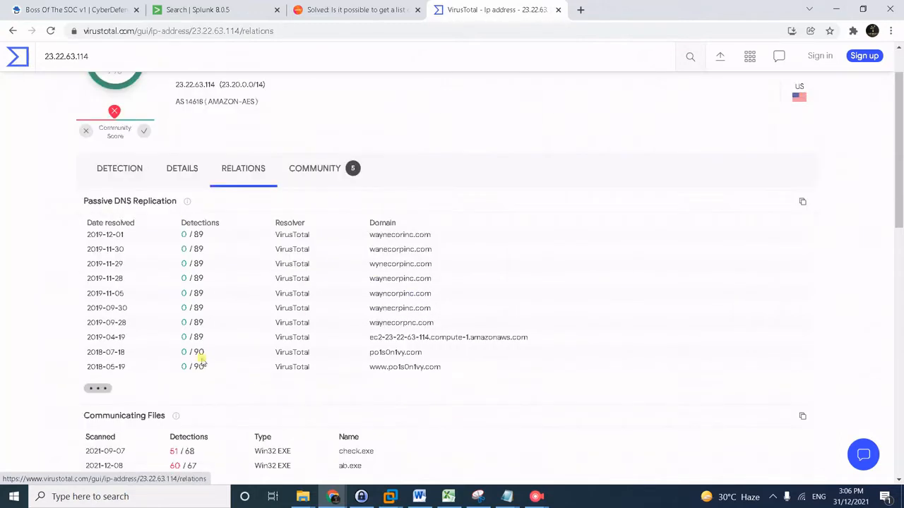
left_click(97, 388)
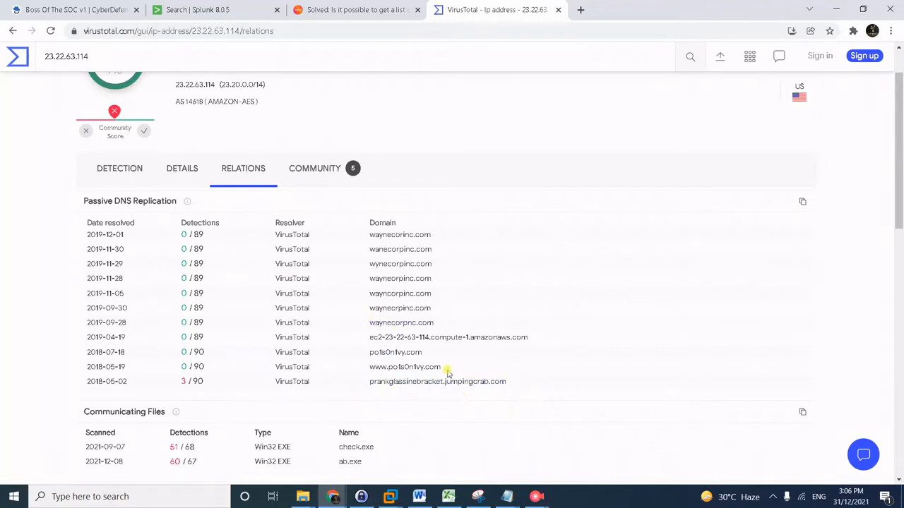
Copy question #7's answer 23.22.63.114 on CyberDefenders and open a blank tab.
mouse_move(536, 496)
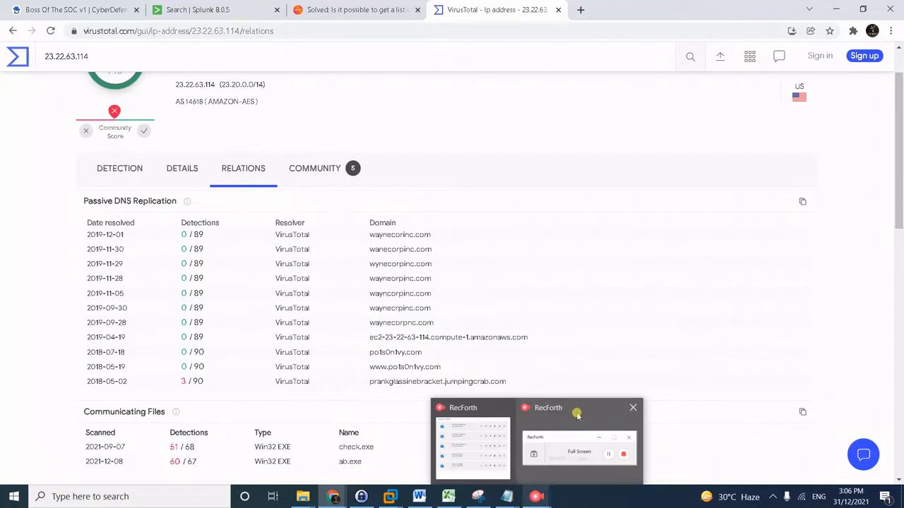
left_click(577, 415)
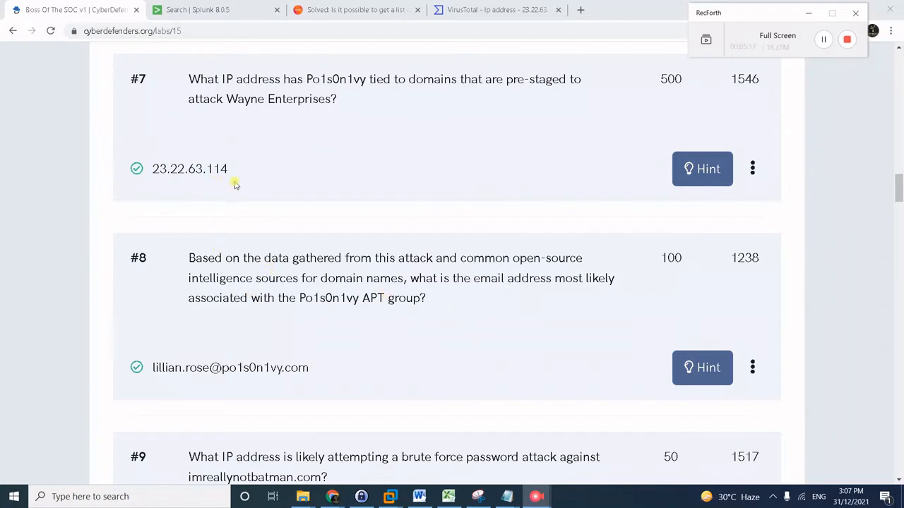
left_click_drag(242, 178, 148, 169)
key("ctrl+c")
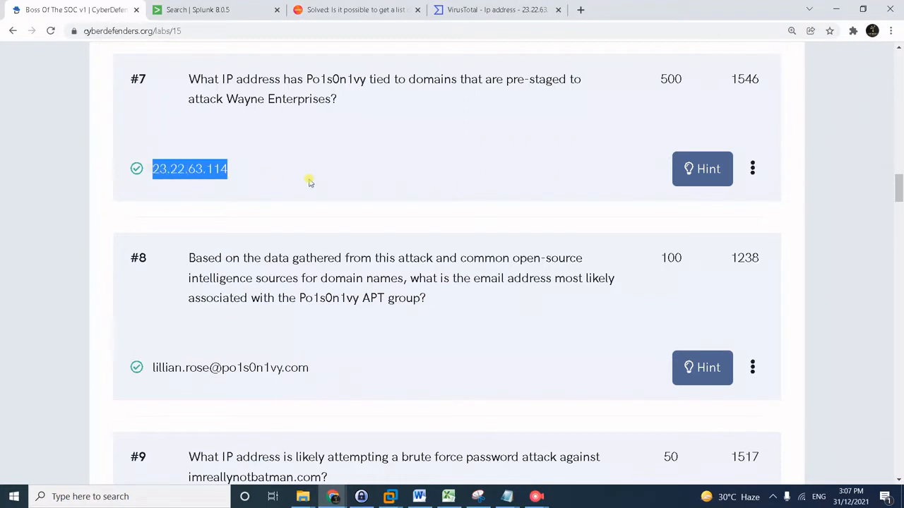
left_click(580, 9)
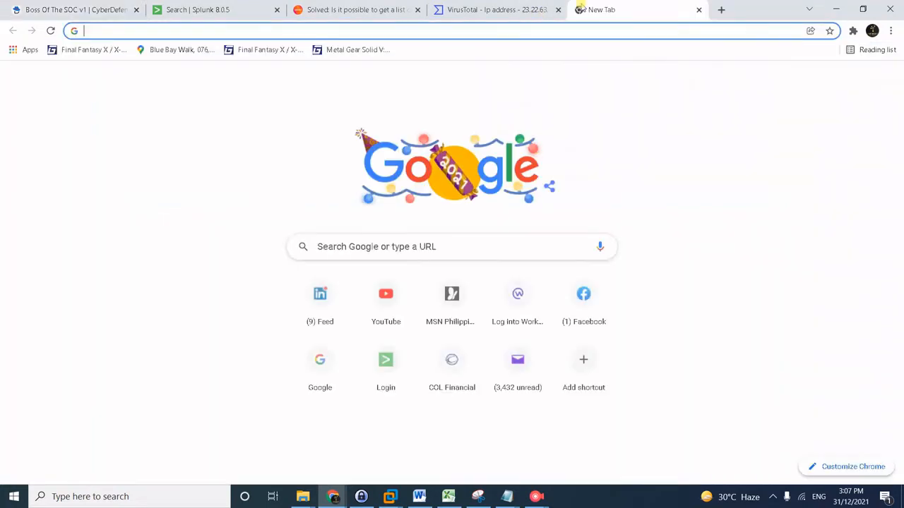
Look up 23.22.63.114 on threatcrowd.org.
type("th")
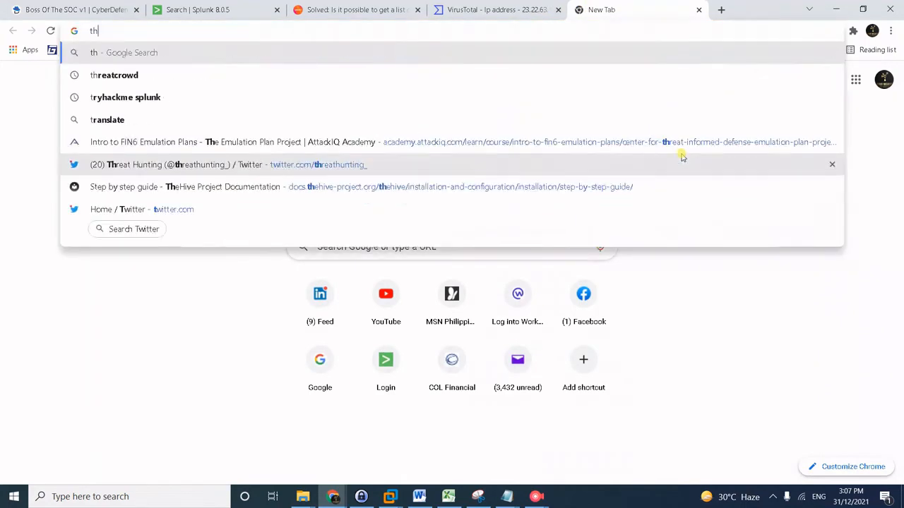
type("reatcrowd.org")
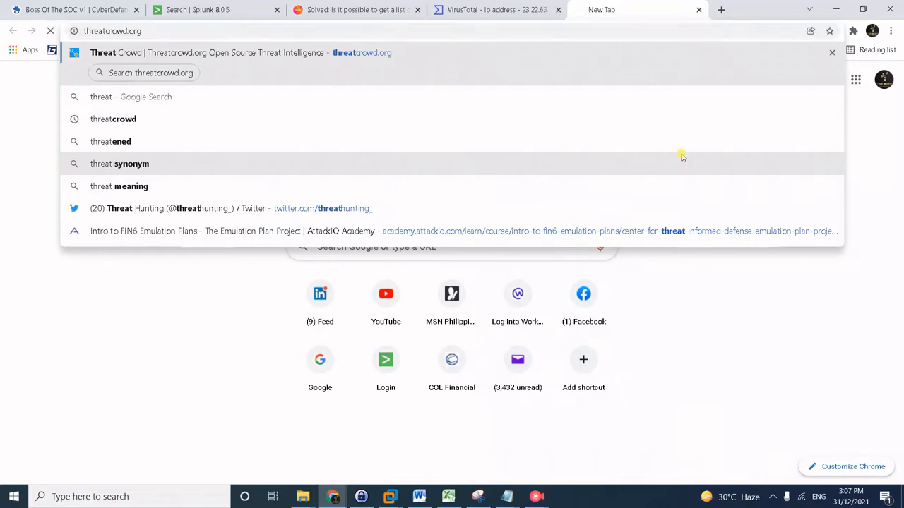
key("Return")
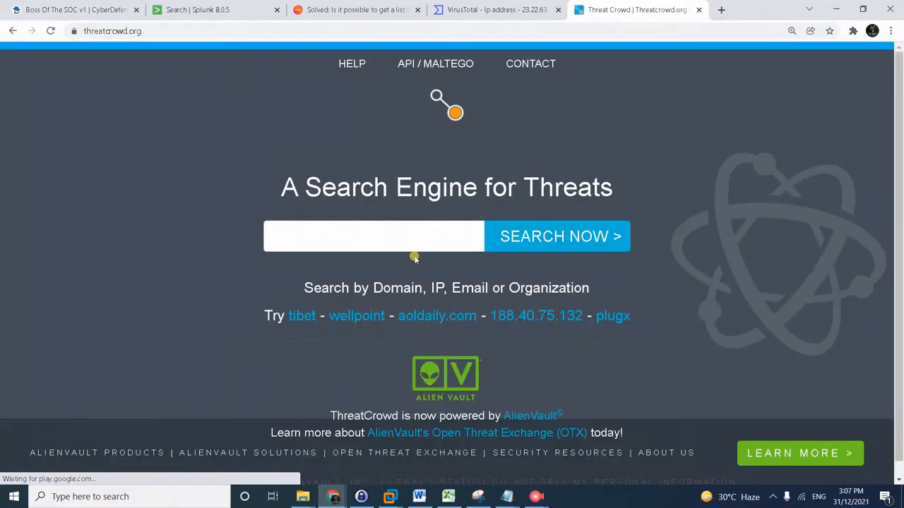
left_click(404, 245)
key("ctrl+v")
key("Return")
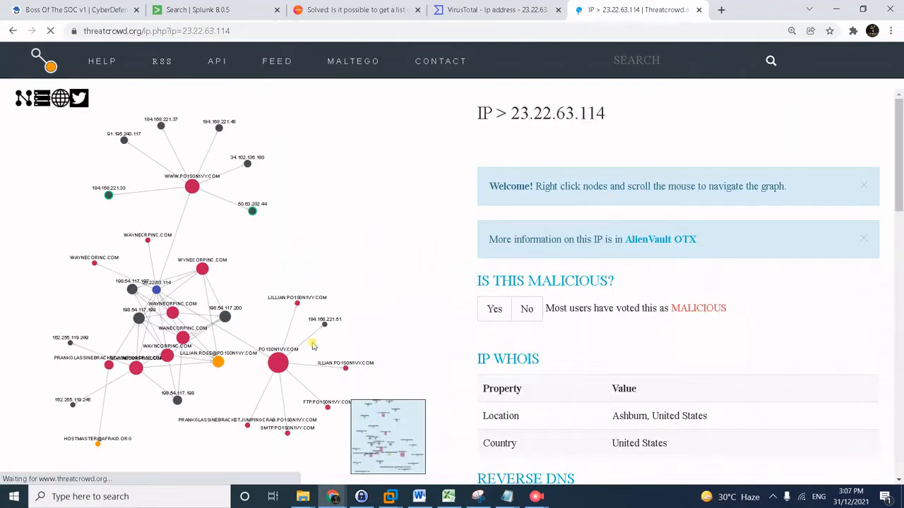
Zoom through the relationship graph of PO1S0N1VY.COM domains and IPs linked to it.
left_click(389, 333)
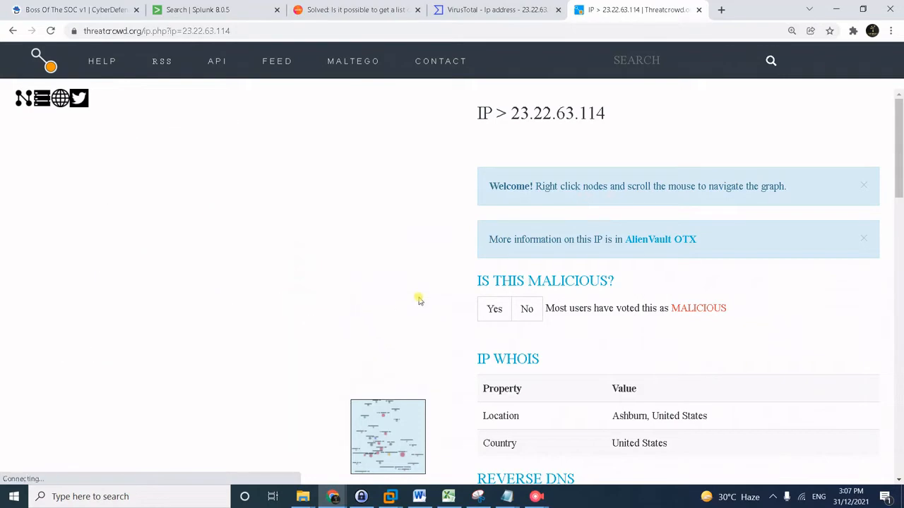
scroll(240, 288, "down", 2)
scroll(230, 293, "up", 3)
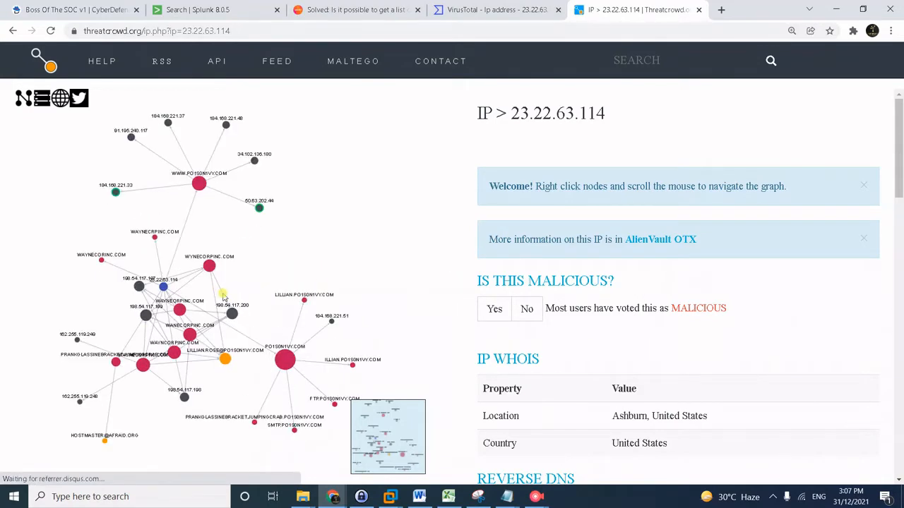
scroll(223, 297, "down", 2)
scroll(242, 379, "up", 1)
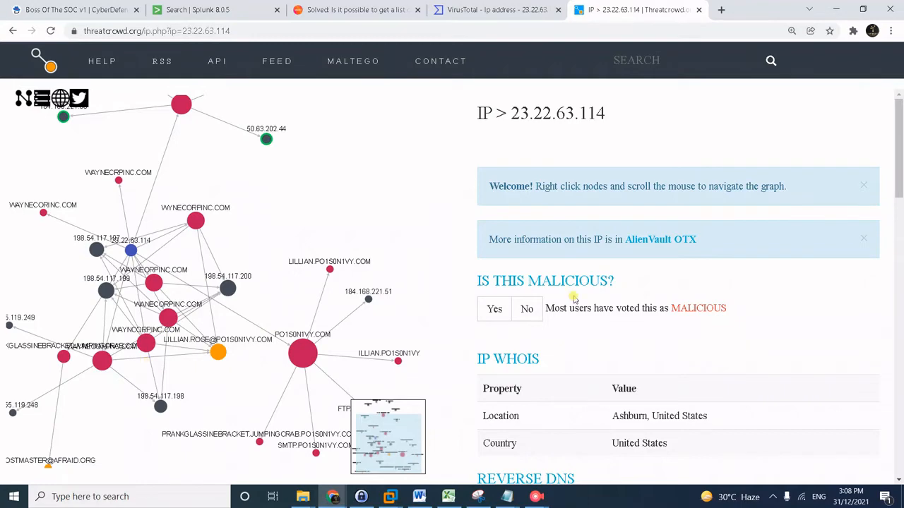
key("alt+Tab")
Return to CyberDefenders questions #8 and #9, where #9 reads 23.22.63.114.
left_click(823, 39)
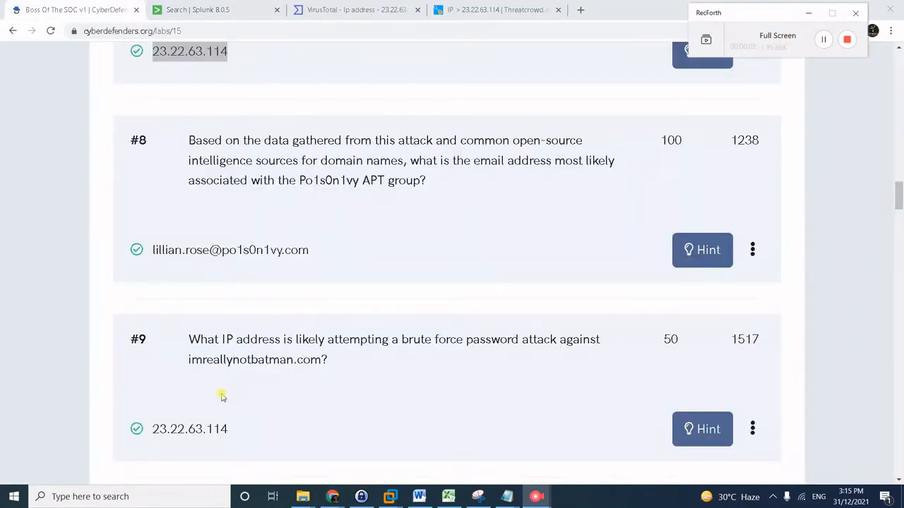
scroll(221, 397, "down", 1)
scroll(230, 379, "up", 1)
Return to the imreallynotbatman.com results, close the src_ip summary, and place the cursor in the search bar.
left_click(200, 8)
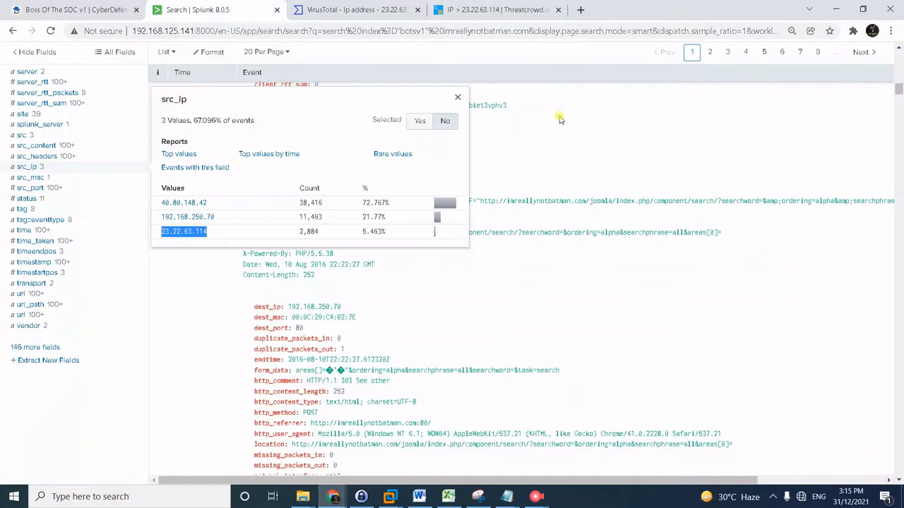
left_click(617, 140)
scroll(617, 140, "up", 10)
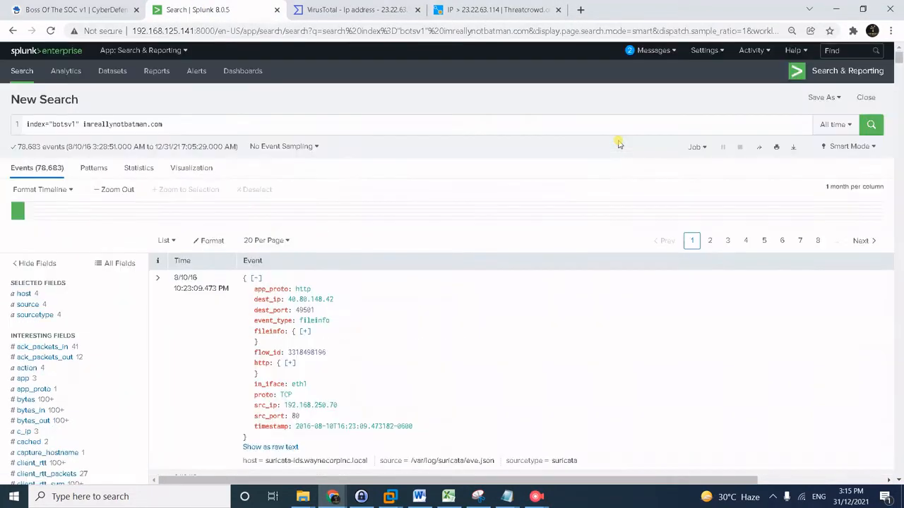
left_click(211, 124)
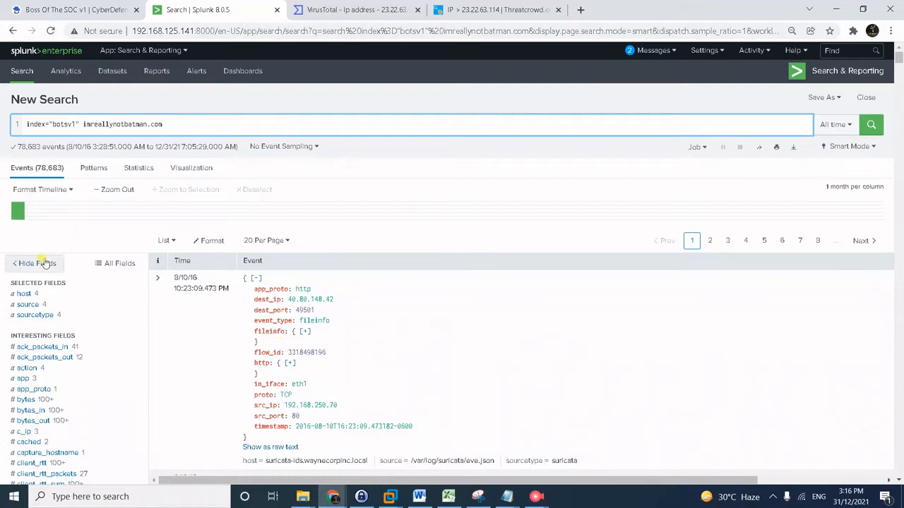
Add sourcetype="stream:http" and http_method=POST filters to the domain search from the fields sidebar.
left_click(42, 315)
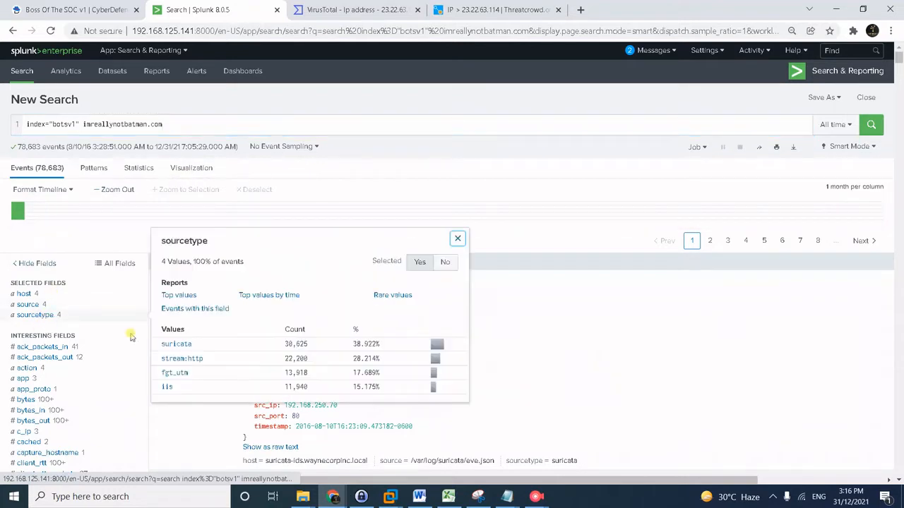
left_click(191, 359)
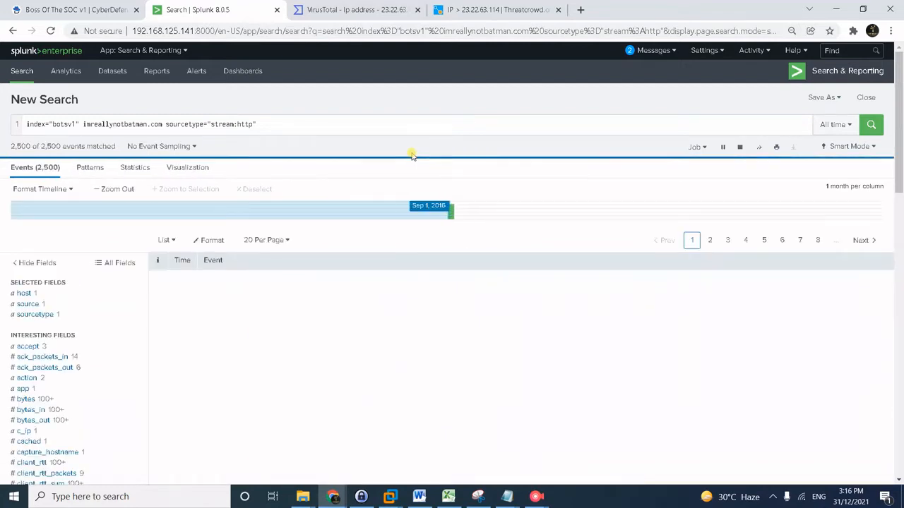
left_click(279, 127)
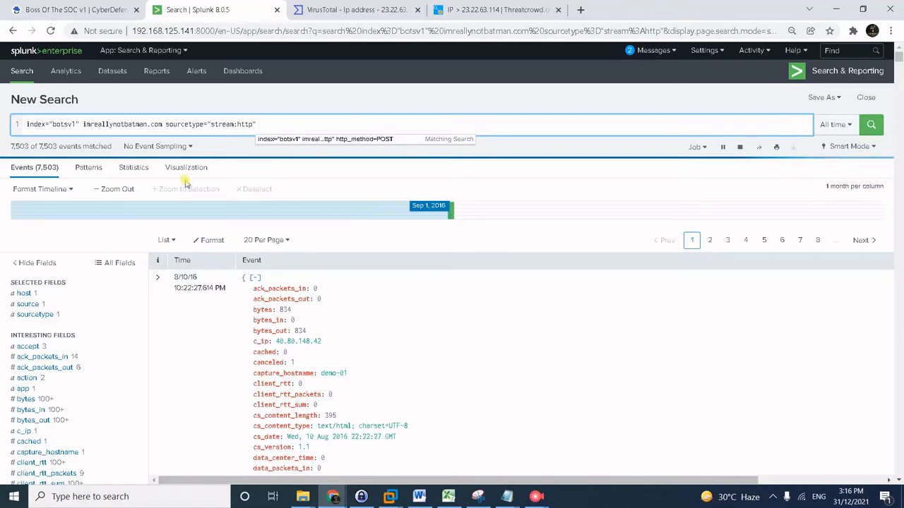
scroll(83, 334, "down", 9)
scroll(83, 334, "down", 3)
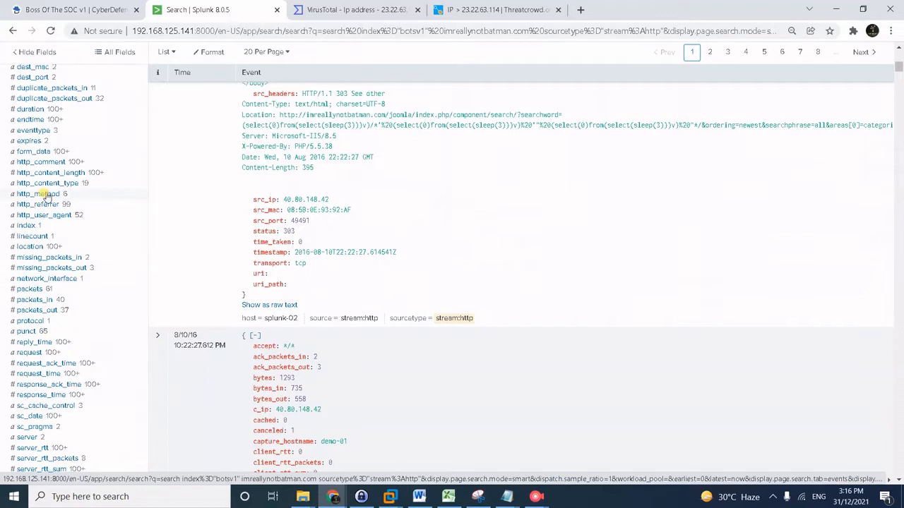
left_click(43, 194)
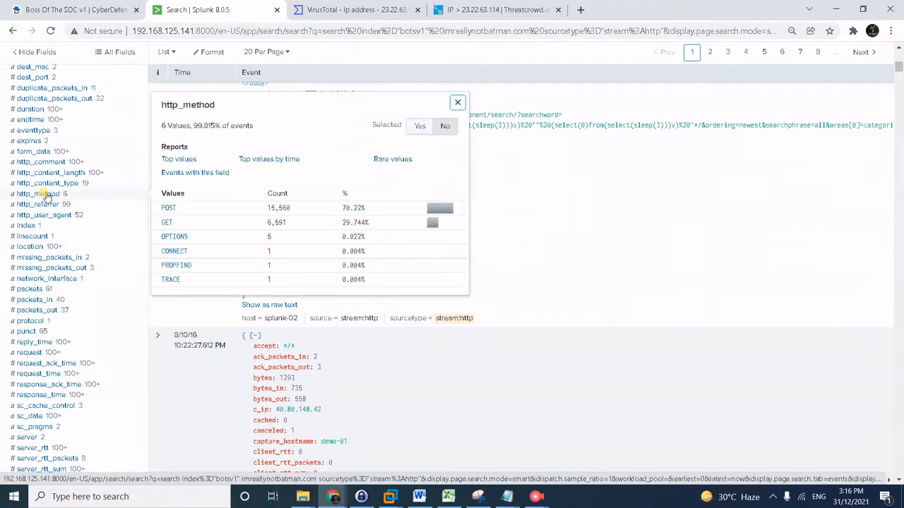
left_click(168, 208)
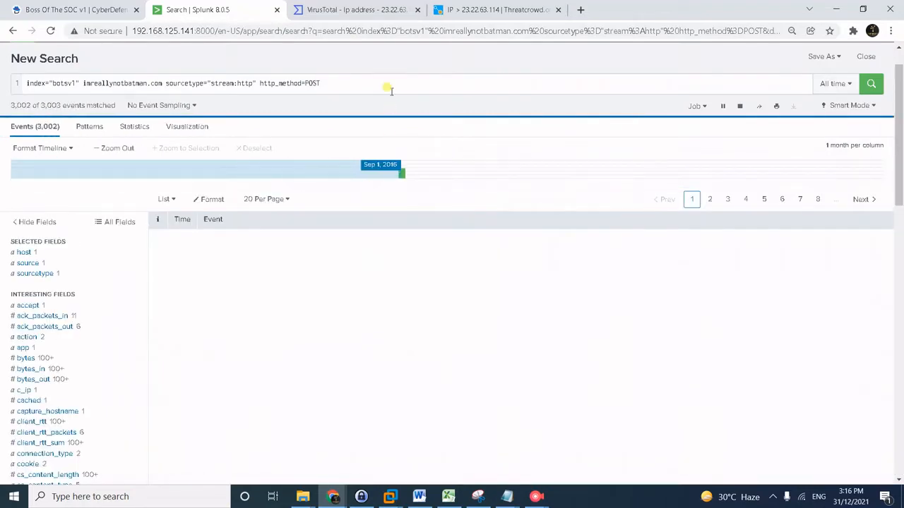
Append a second line '| stats count by src, form_data, status' and run it.
left_click(388, 84)
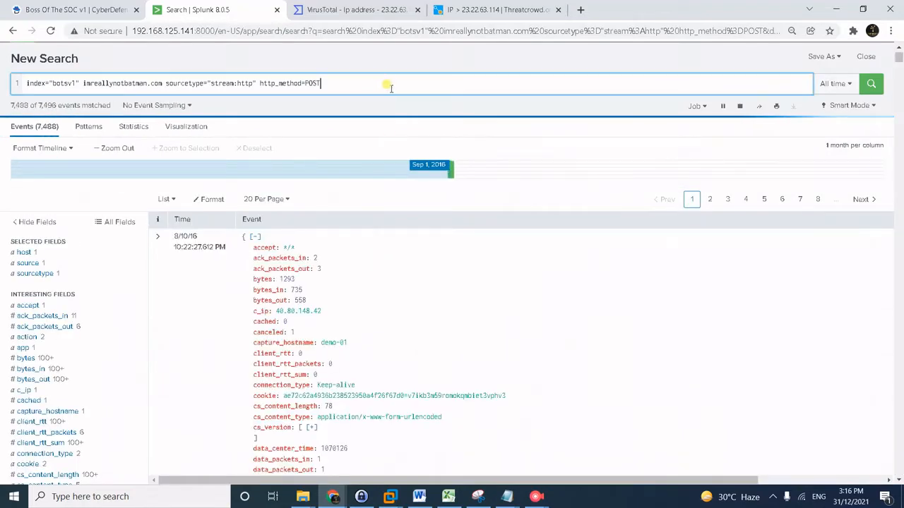
key("shift+Return")
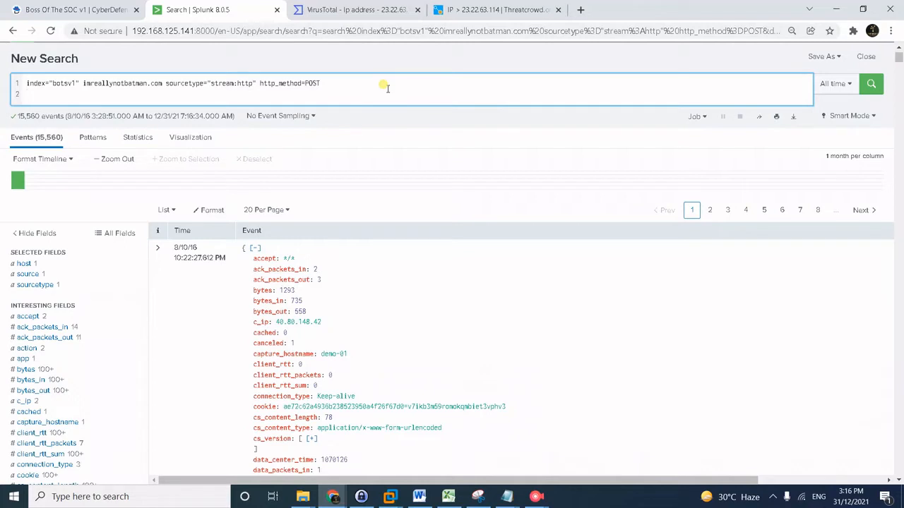
type("|")
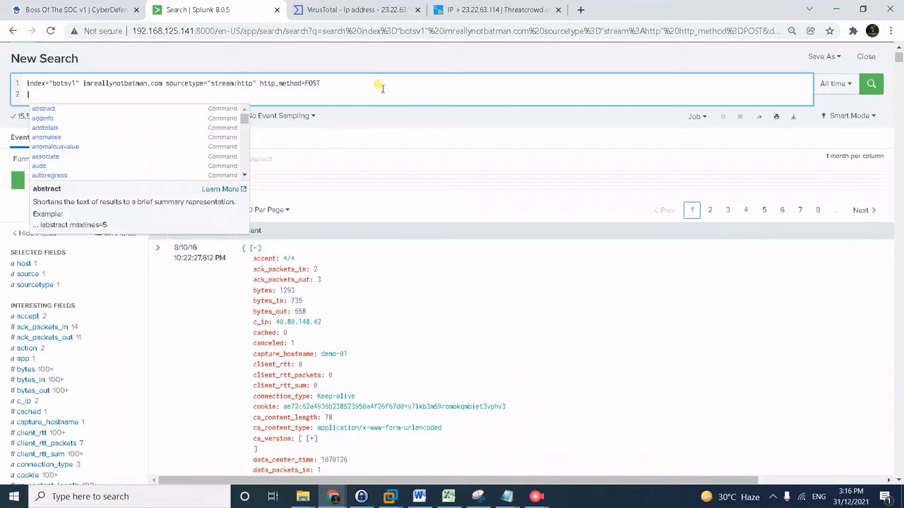
type(" stat")
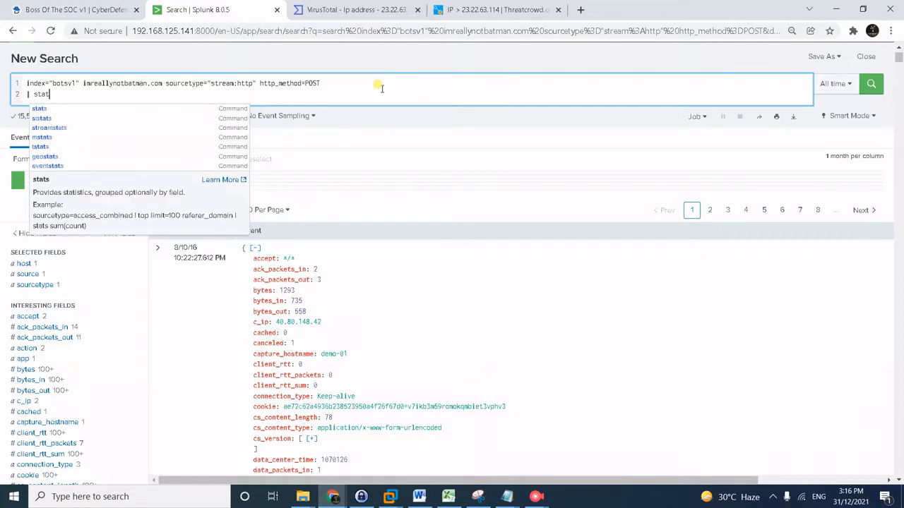
type("s c")
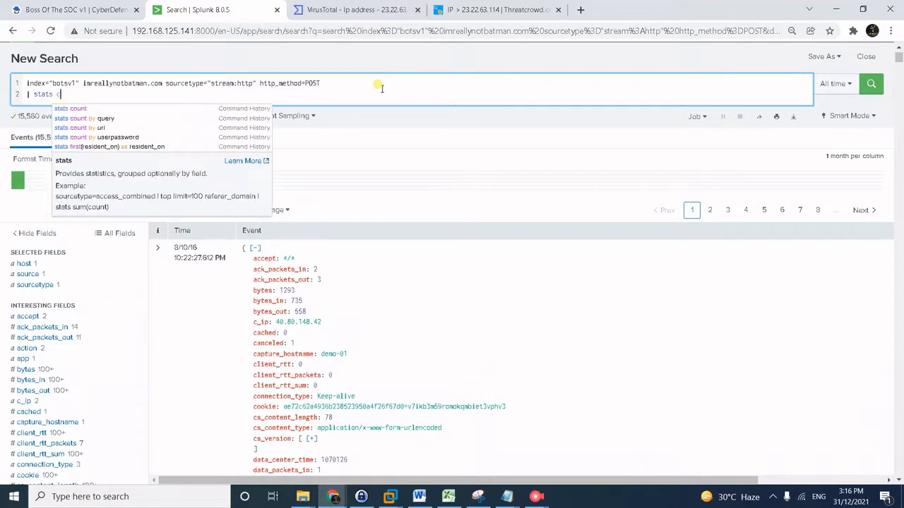
type("ount by src,")
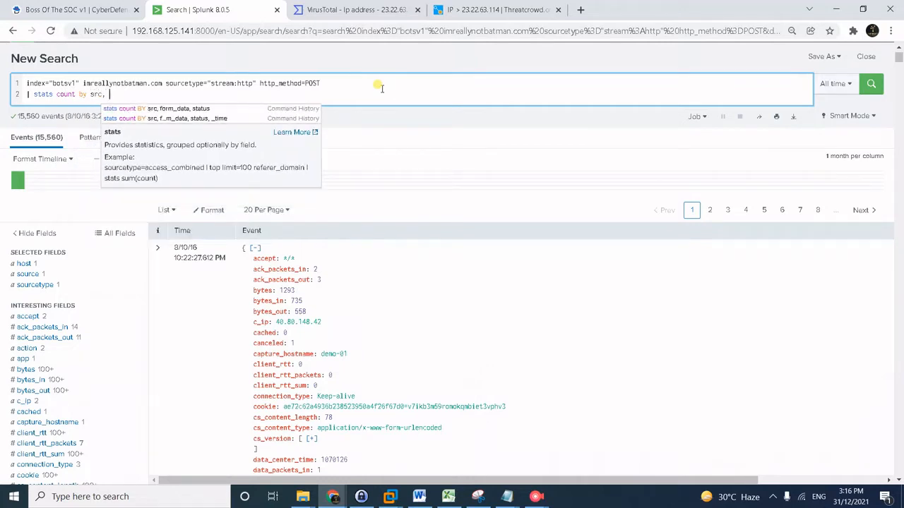
type(" for_dat")
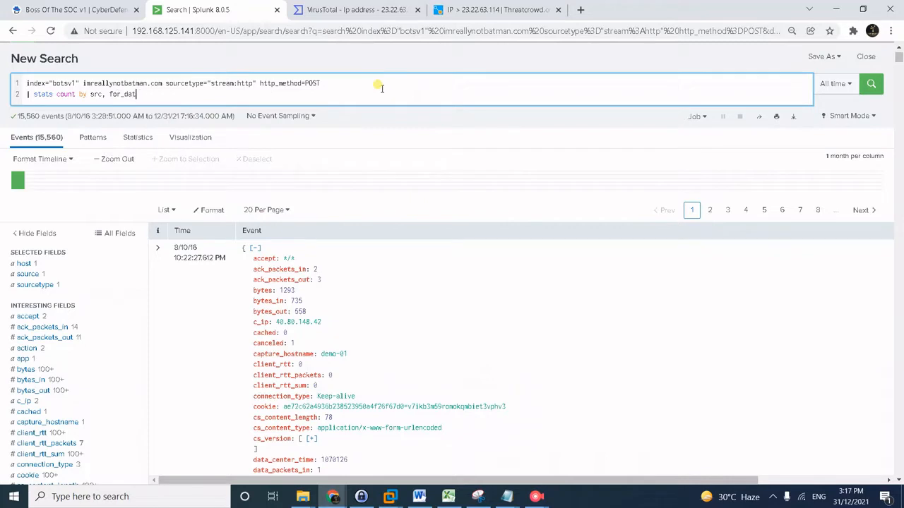
key("BackSpace")
key("BackSpace")
key("BackSpace")
key("BackSpace")
type("m_da")
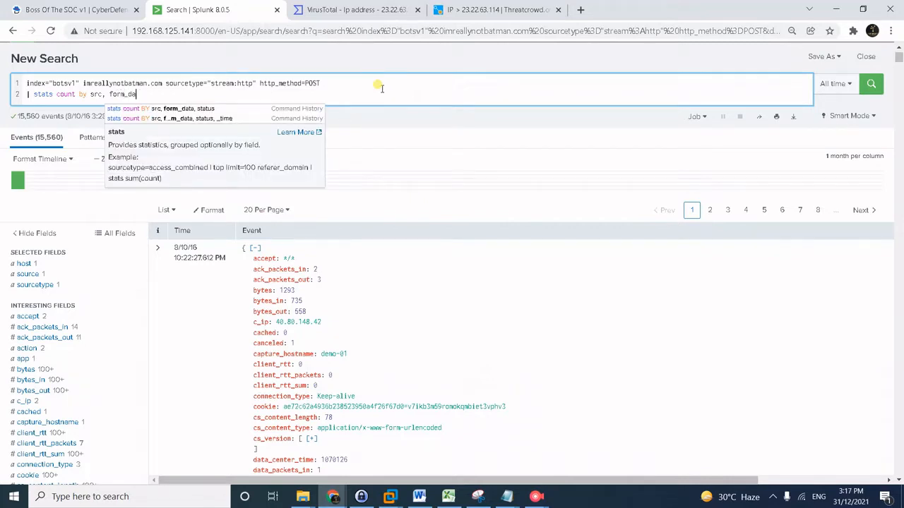
type("ta")
type(", stats")
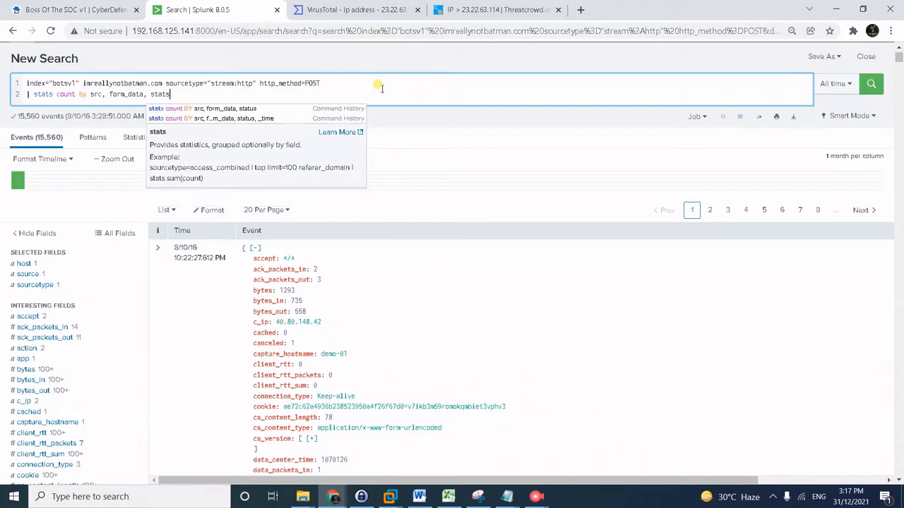
key("BackSpace")
type("us")
key("Return")
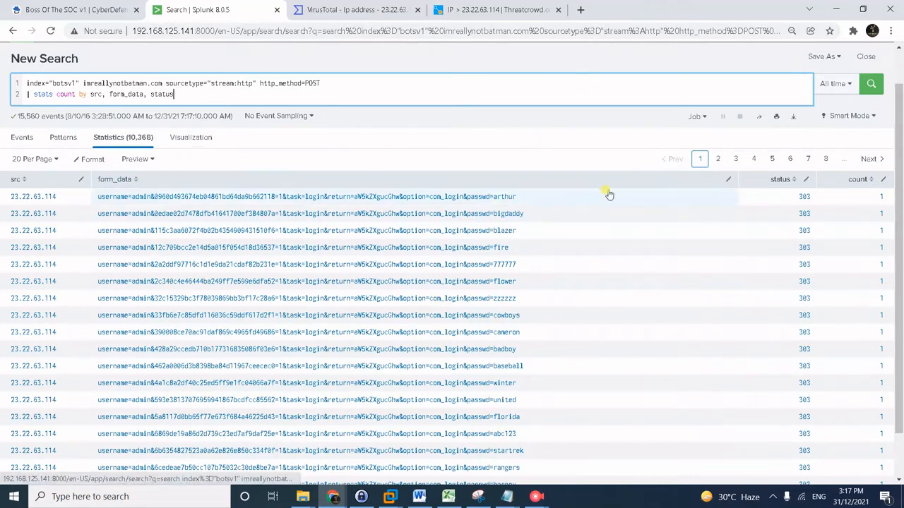
key("alt+Tab")
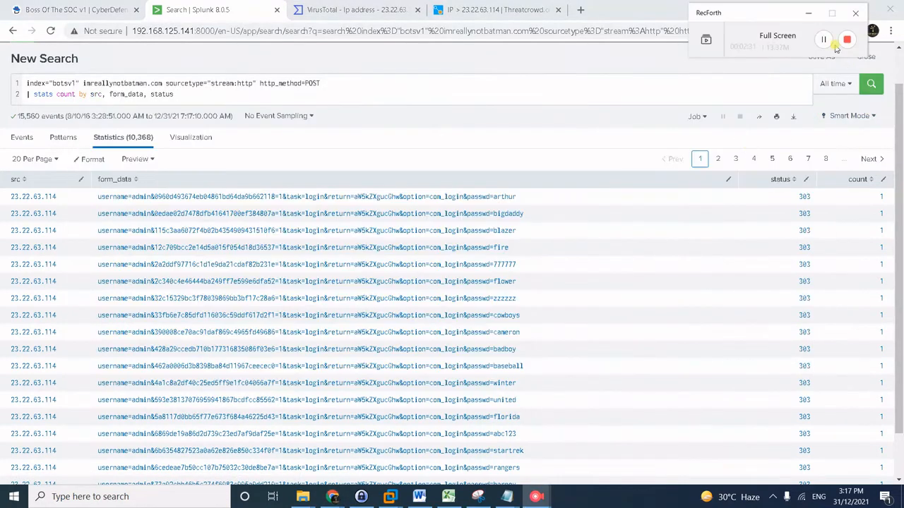
left_click(825, 39)
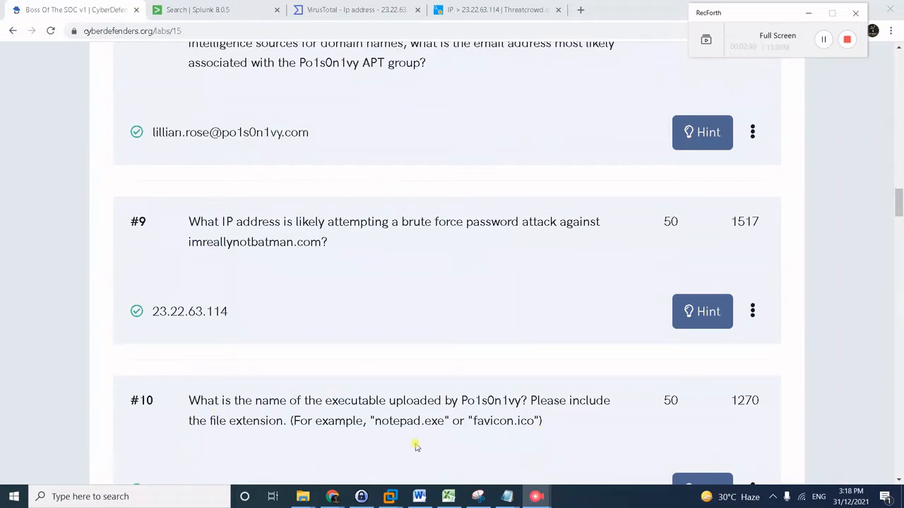
left_click(209, 6)
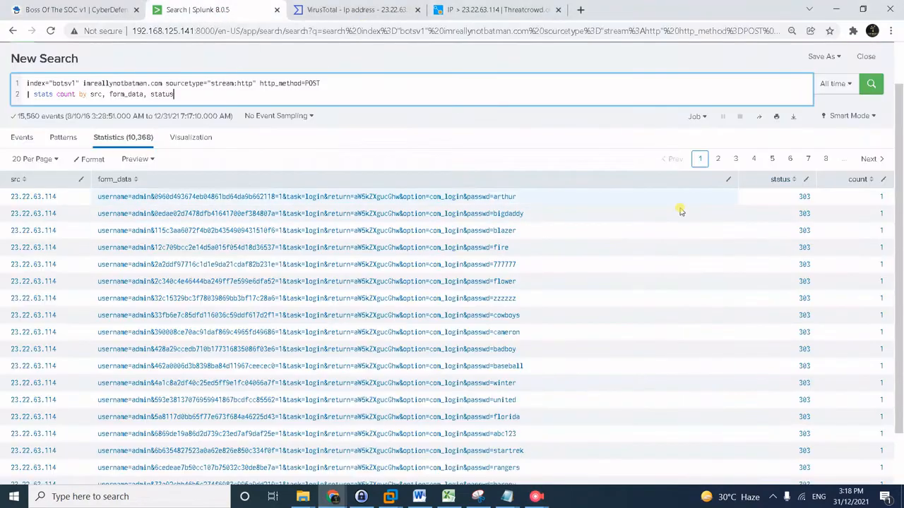
scroll(424, 194, "up", 1)
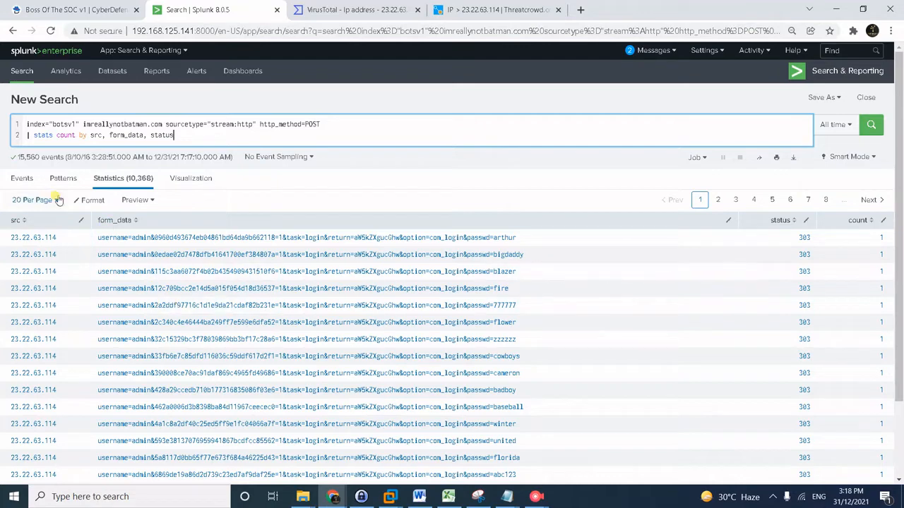
Drop imreallynotbatman.com and http_method=POST from line 1 and add the "multipart/form-data" term.
left_click(92, 125)
left_click_drag(82, 124, 166, 125)
key("BackSpace")
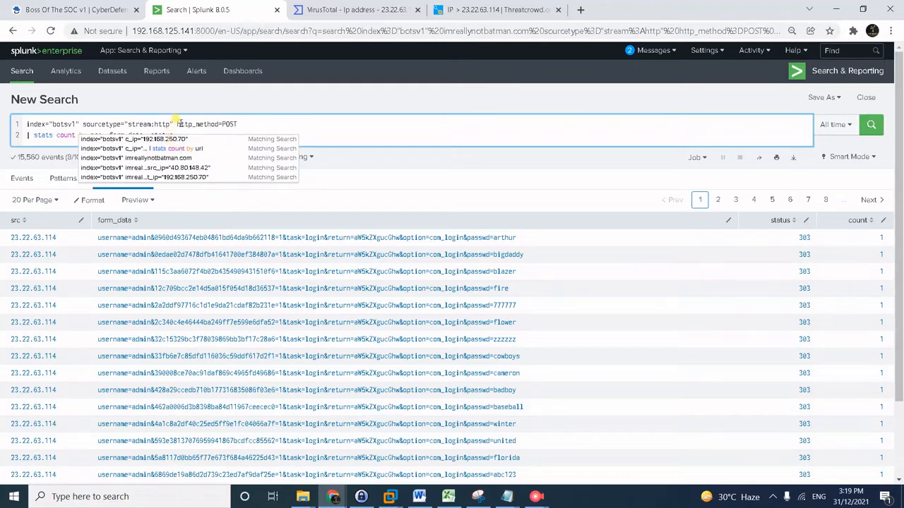
left_click_drag(177, 124, 329, 118)
key("BackSpace")
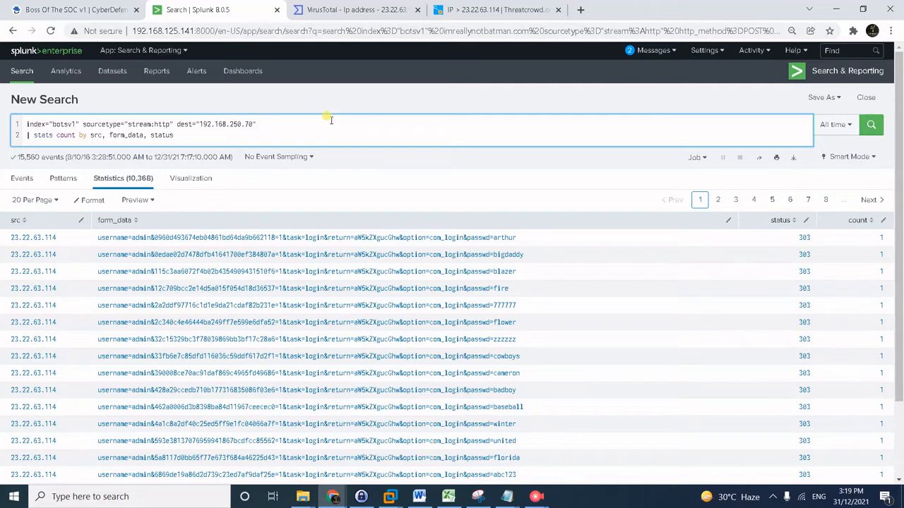
type("\"m")
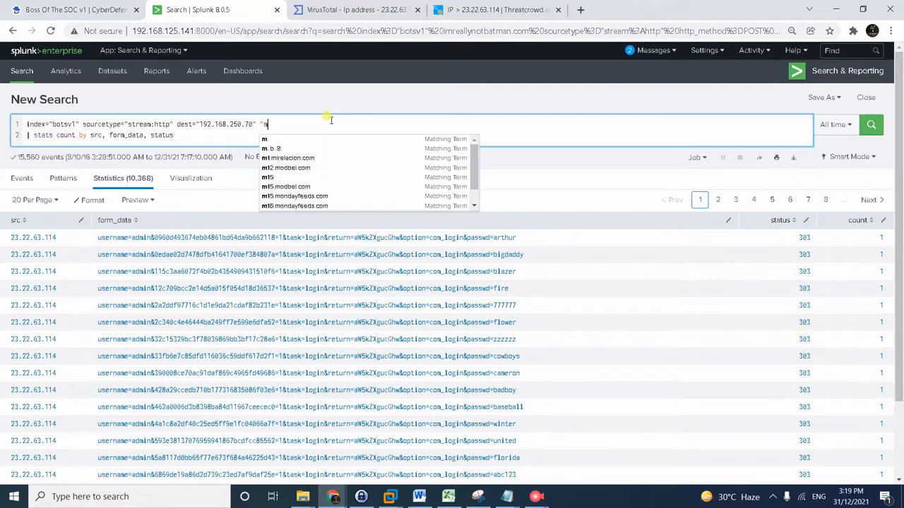
type("ultipar")
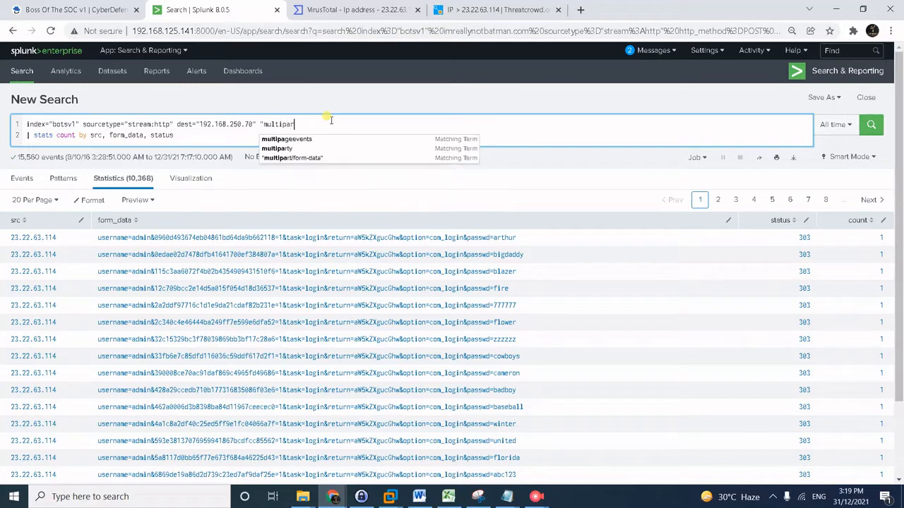
type("t/form")
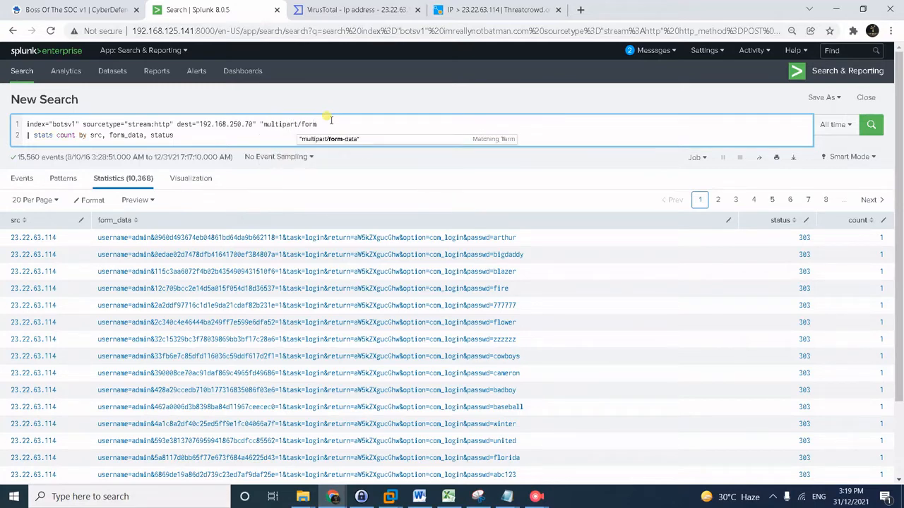
type("-")
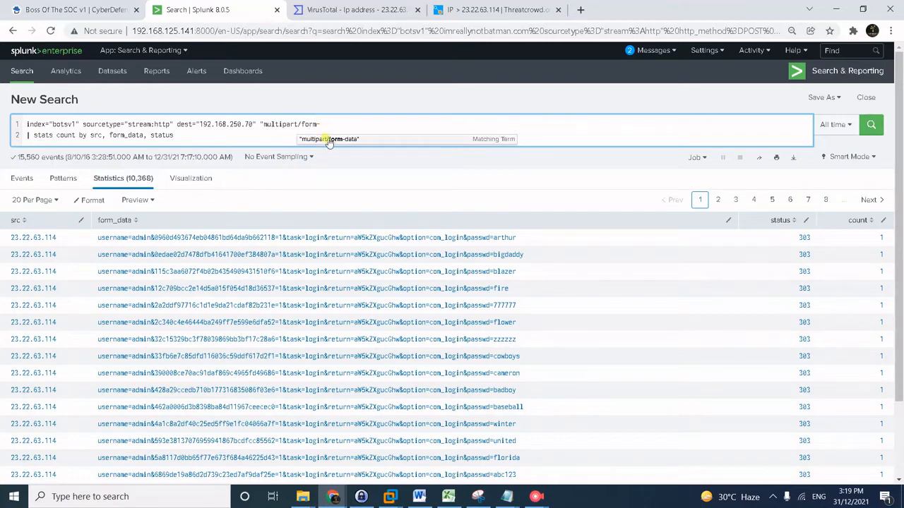
left_click(329, 139)
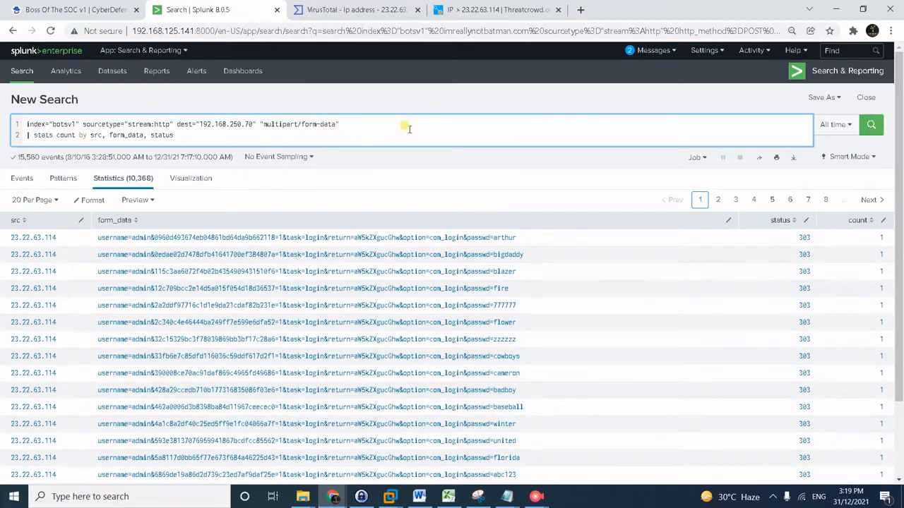
Replace the stats line with '| head 1' and run the search.
key("shift+Right")
key("shift+Right")
key("shift+Right")
key("shift+Right")
key("shift+Right")
key("shift+Right")
key("shift+Right")
key("shift+Right")
key("shift+Right")
key("shift+Right")
key("shift+Right")
key("shift+Right")
key("shift+Right")
key("shift+Right")
key("shift+Right")
key("shift+Right")
key("shift+Right")
key("shift+Right")
key("shift+Right")
key("shift+Right")
key("shift+Right")
key("shift+Right")
key("shift+Right")
key("shift+Right")
key("shift+Right")
key("shift+Right")
key("shift+Right")
key("shift+Right")
key("shift+Right")
key("shift+Right")
key("shift+Right")
key("shift+Right")
type("head 1")
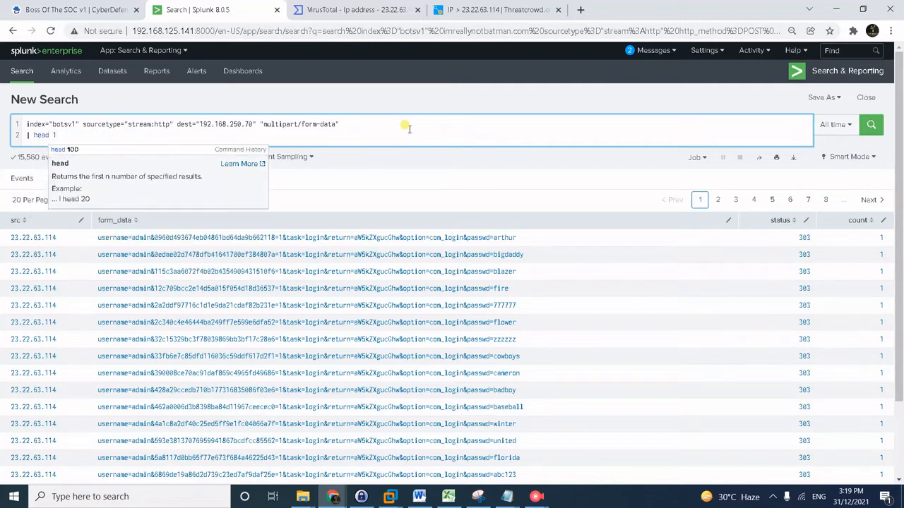
key("Return")
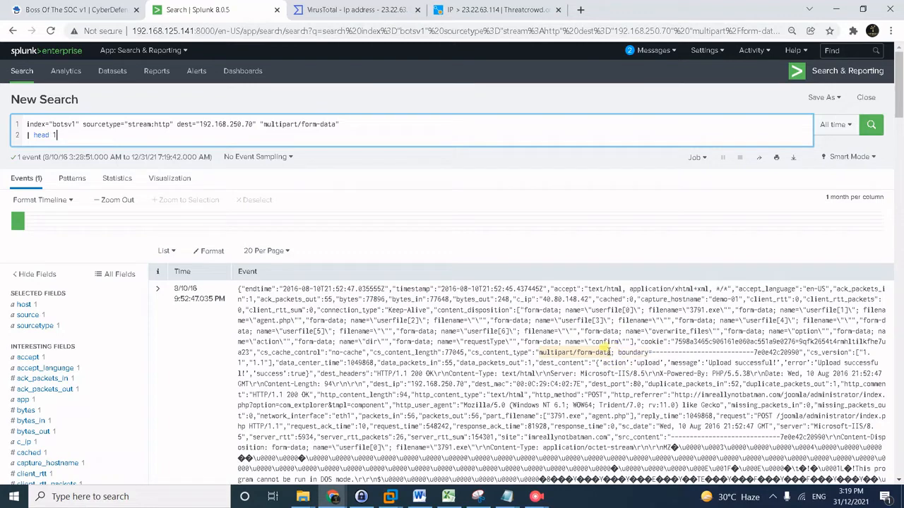
Highlight filename 3791.exe in the returned event and pause the screen recording.
scroll(598, 371, "down", 1)
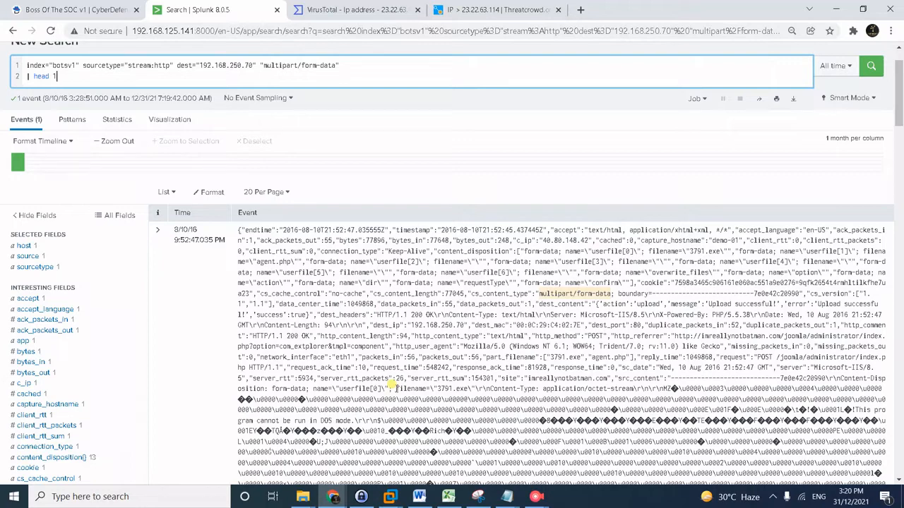
left_click_drag(396, 387, 468, 390)
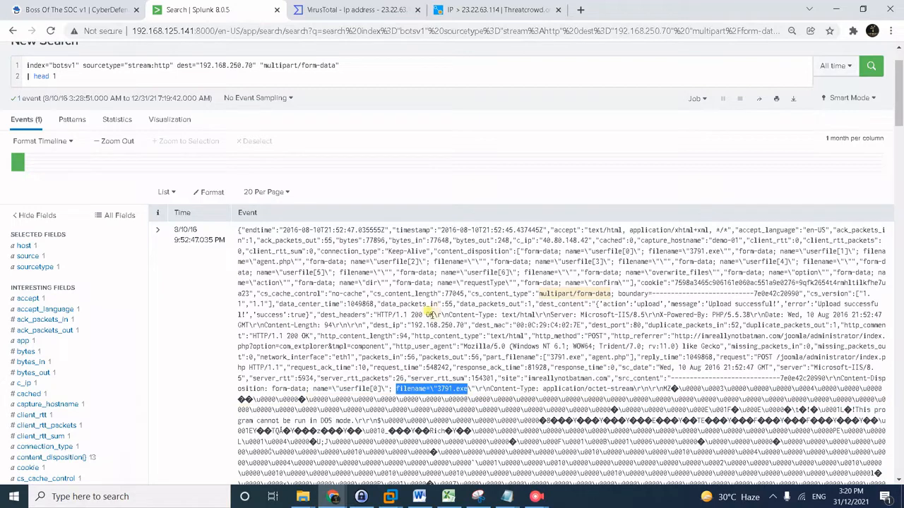
key("alt+Tab")
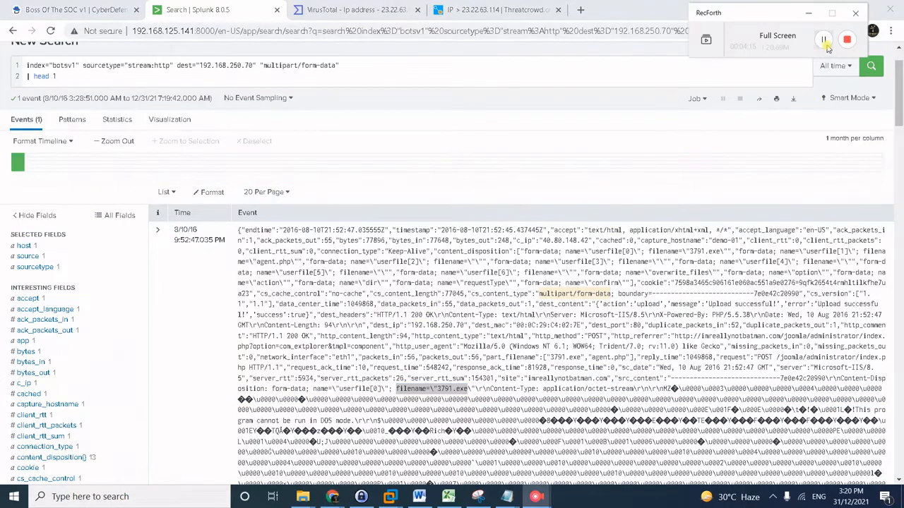
left_click(823, 39)
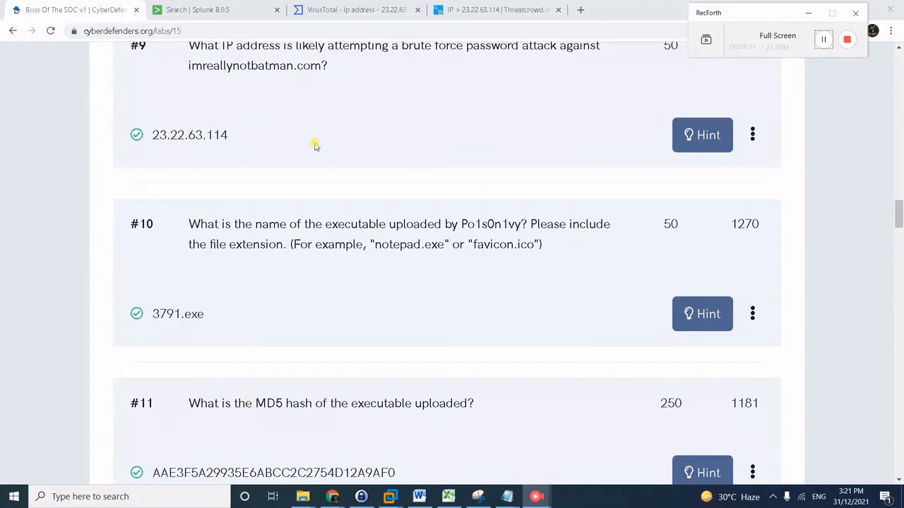
Switch back to the Splunk search tab.
left_click(240, 9)
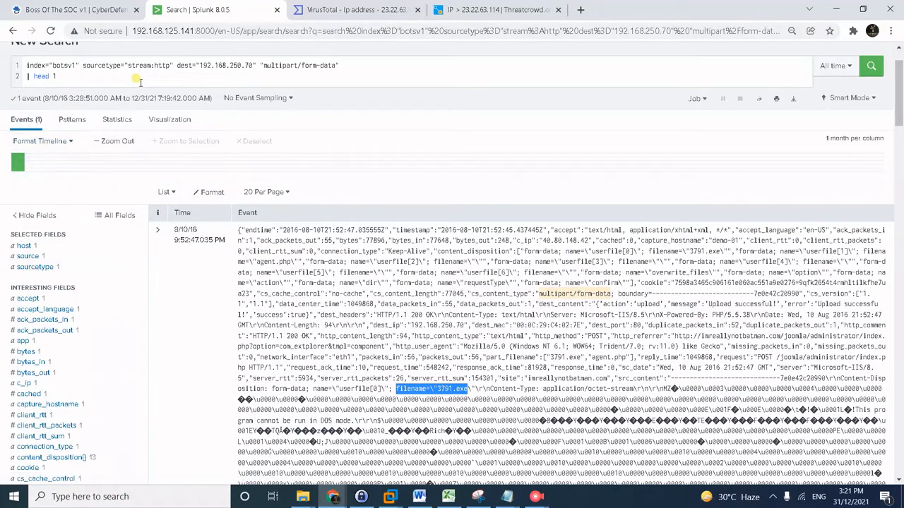
Rewrite the query as index="botsv1" 3791.exe md5 | stats count by sourcetype and run it.
left_click_drag(81, 65, 581, 62)
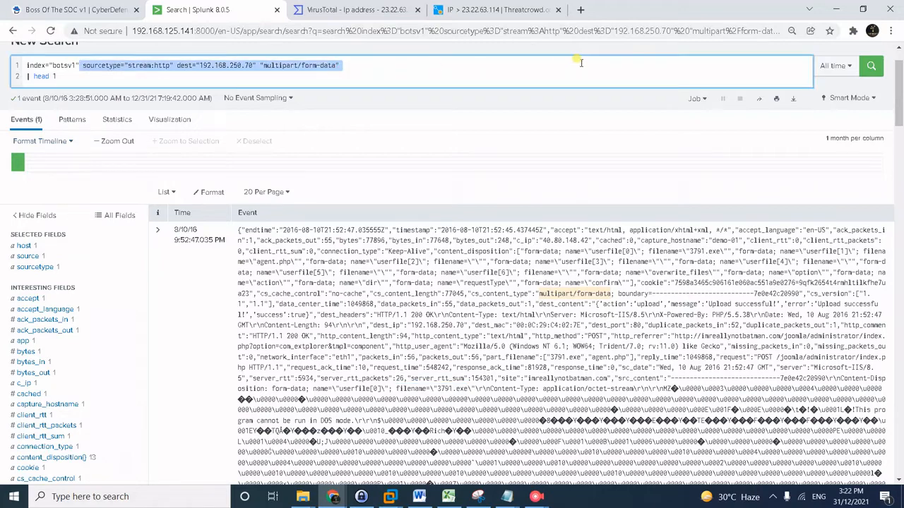
key("shift+Down")
key("BackSpace")
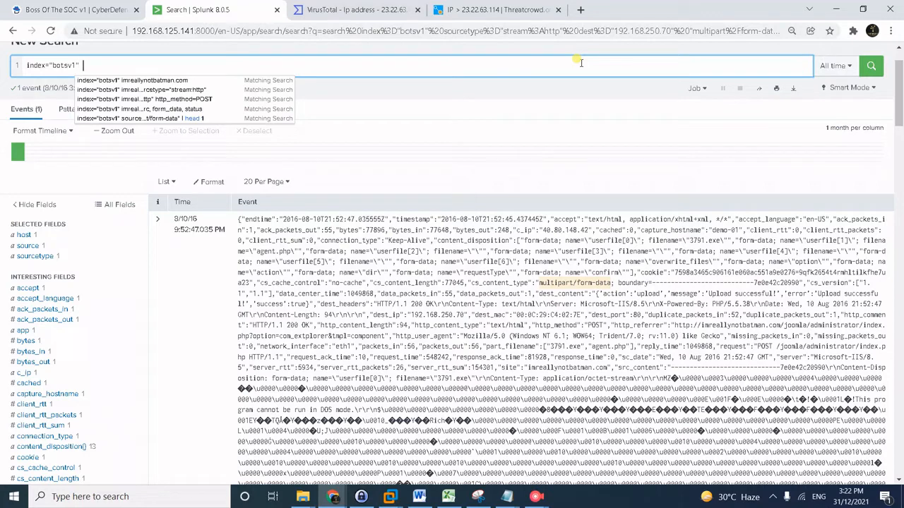
type("37")
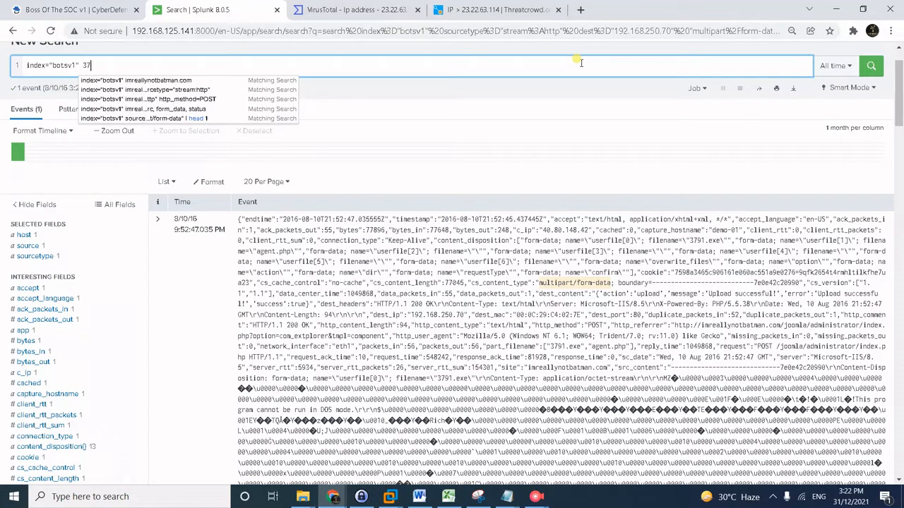
type("91.3x")
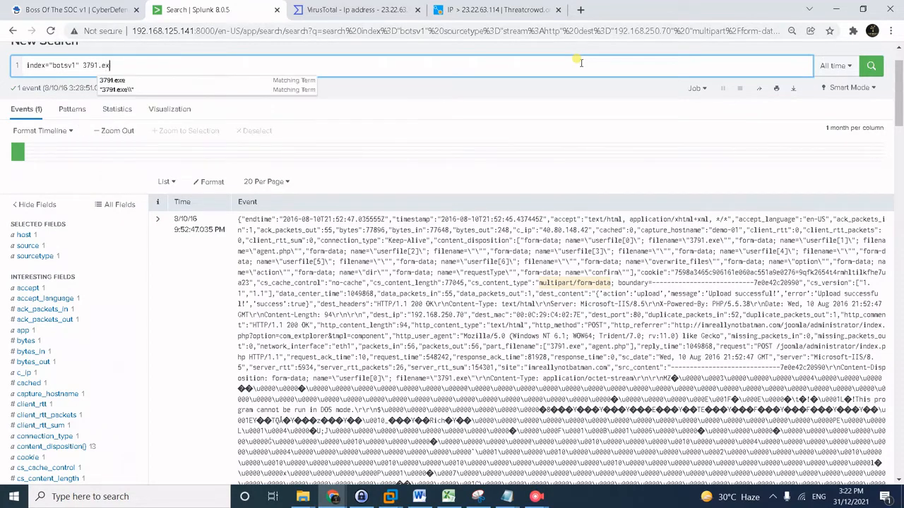
type("e md5")
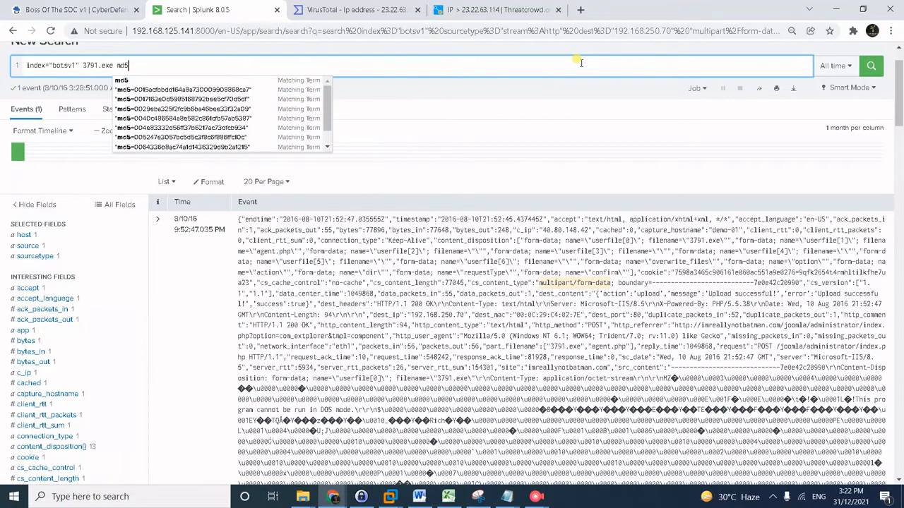
key("shift+Return")
type("|  ")
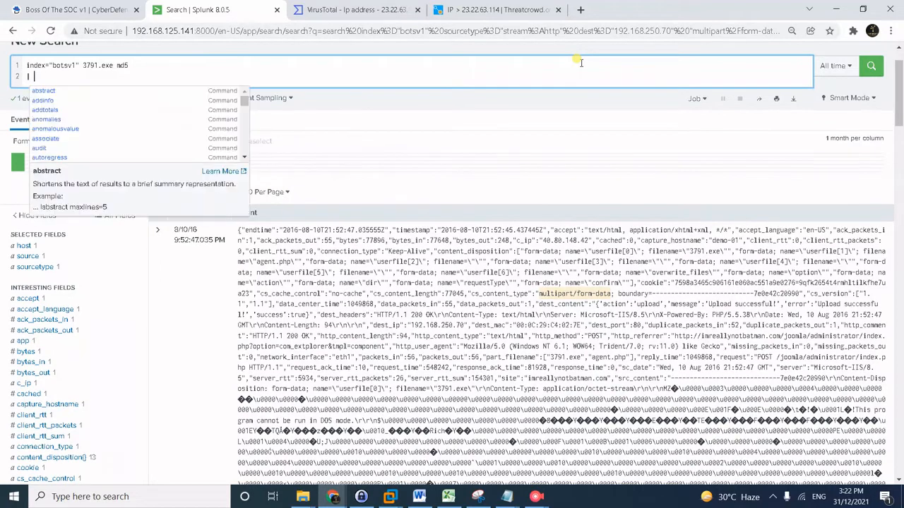
type("stats cou")
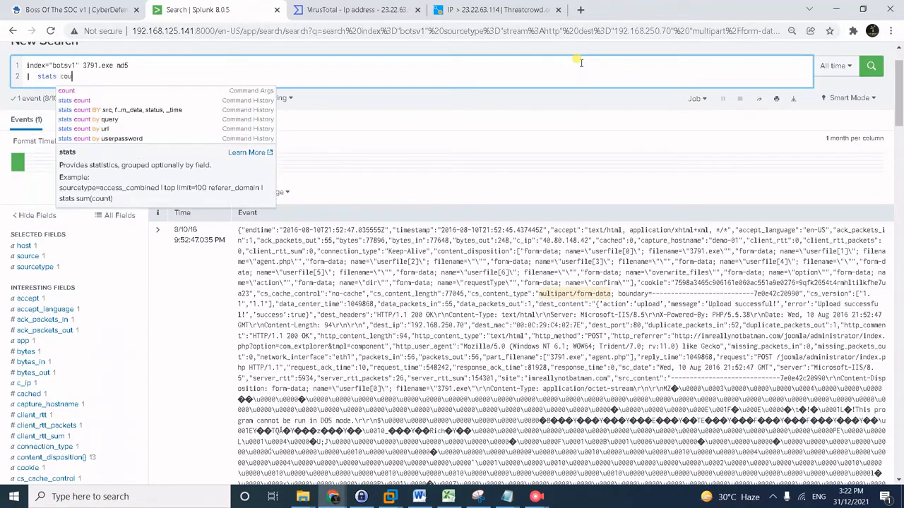
type("nt by source")
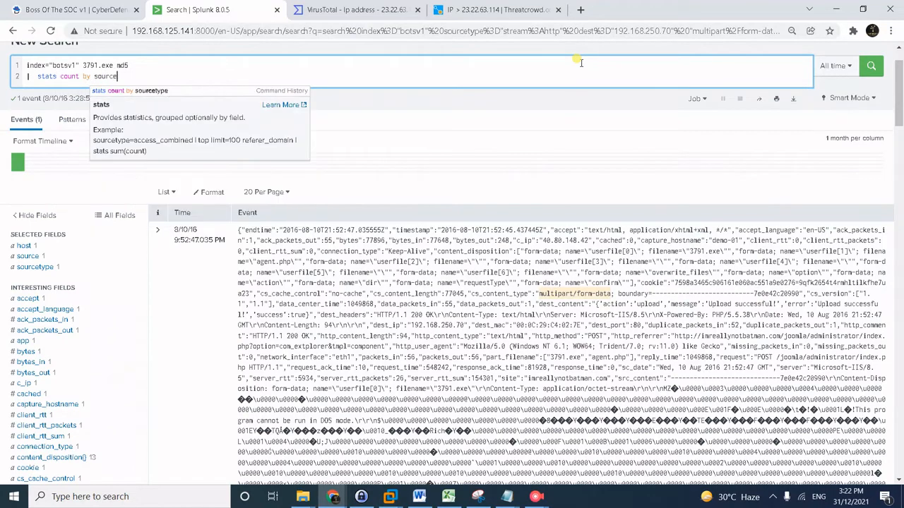
type("type")
key("Return")
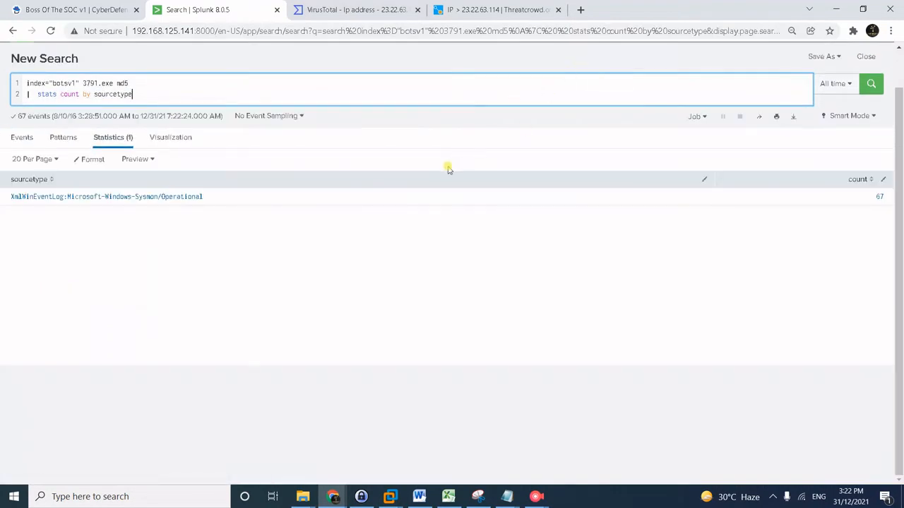
Select the Sysmon source type name, then the query's stats line for replacement.
left_click(190, 206)
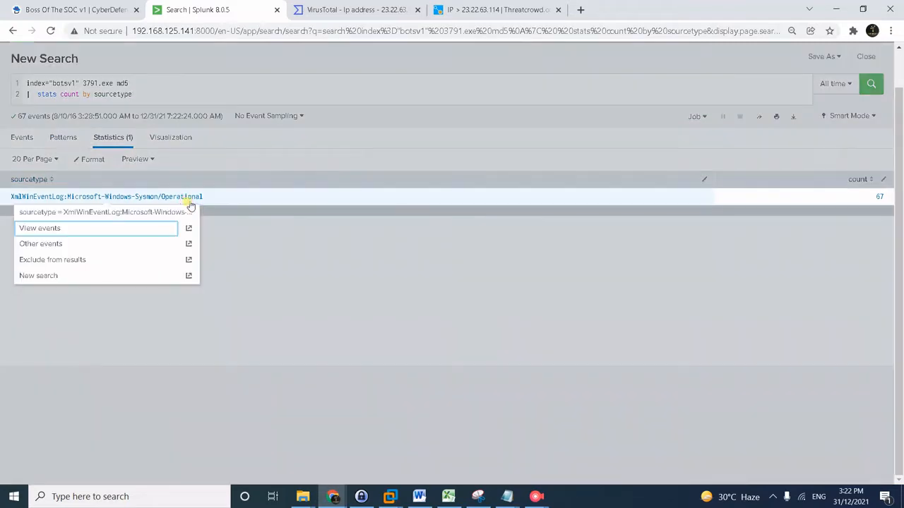
left_click(183, 197)
left_click(179, 200)
left_click(177, 197)
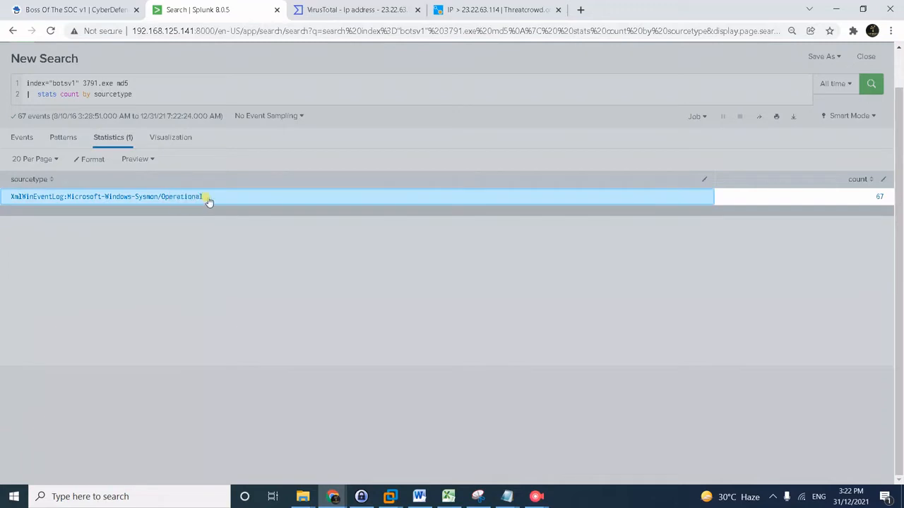
left_click(234, 230)
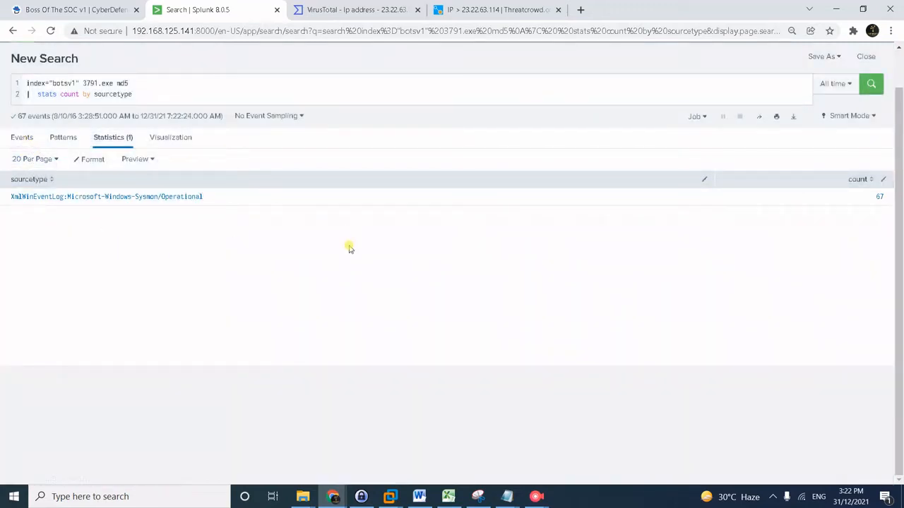
left_click_drag(239, 201, 4, 202)
key("ctrl+c")
left_click_drag(191, 90, 202, 84)
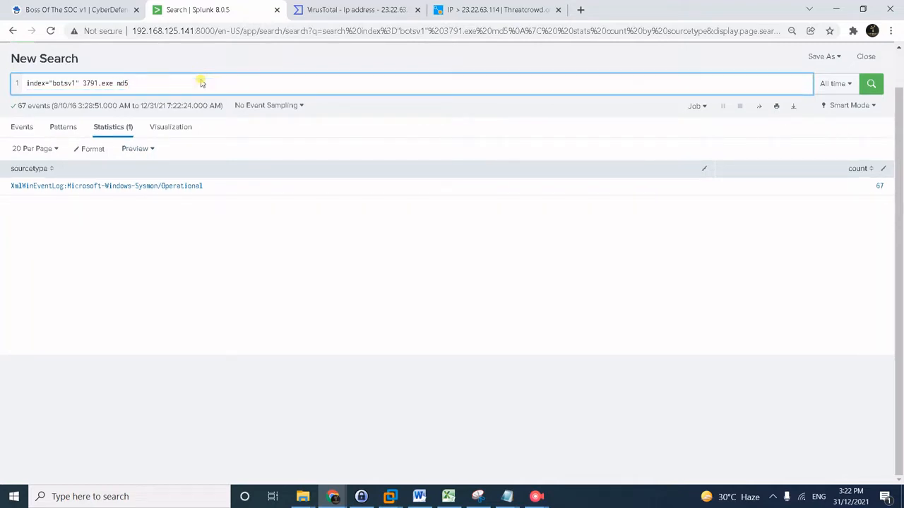
Replace the stats line with sourcetype=XmlWinEventLog:Microsoft-Windows-Sysmon/Operational and run the search.
type("our")
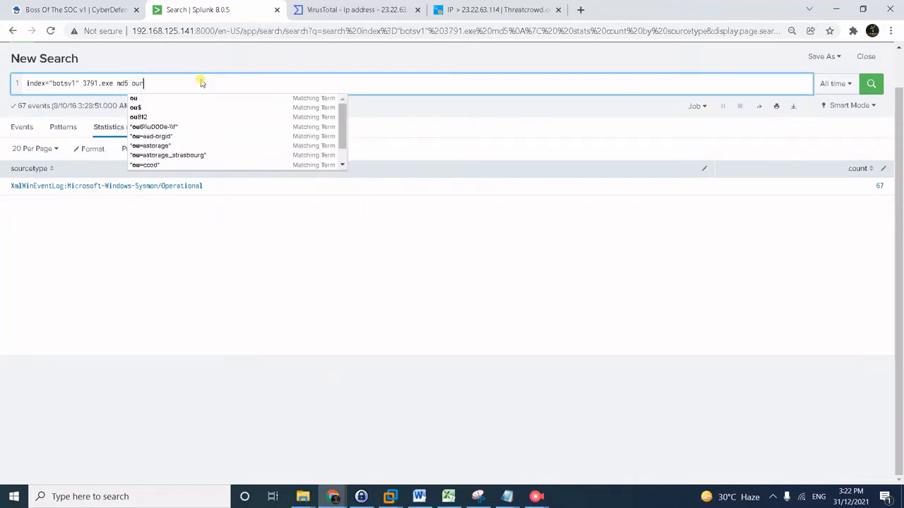
key("BackSpace")
key("BackSpace")
key("BackSpace")
type("sourcety")
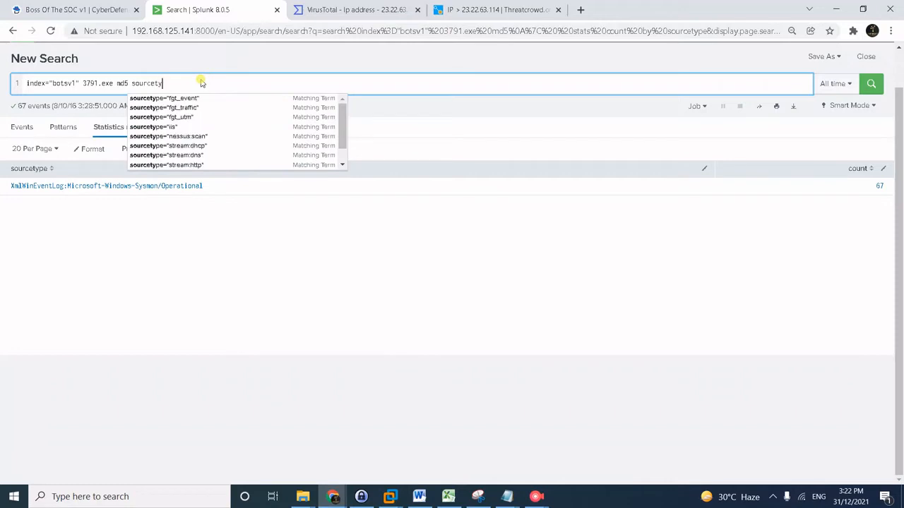
type("pe=")
key("ctrl+v")
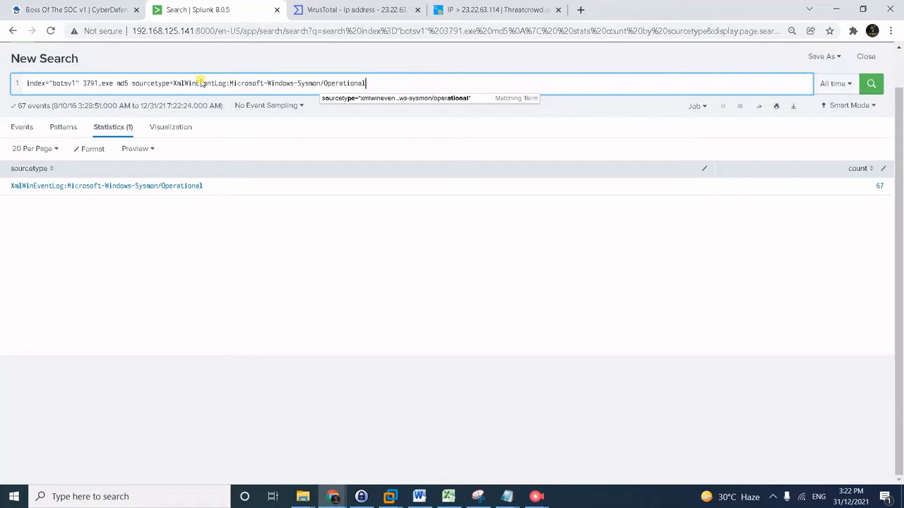
key("Return")
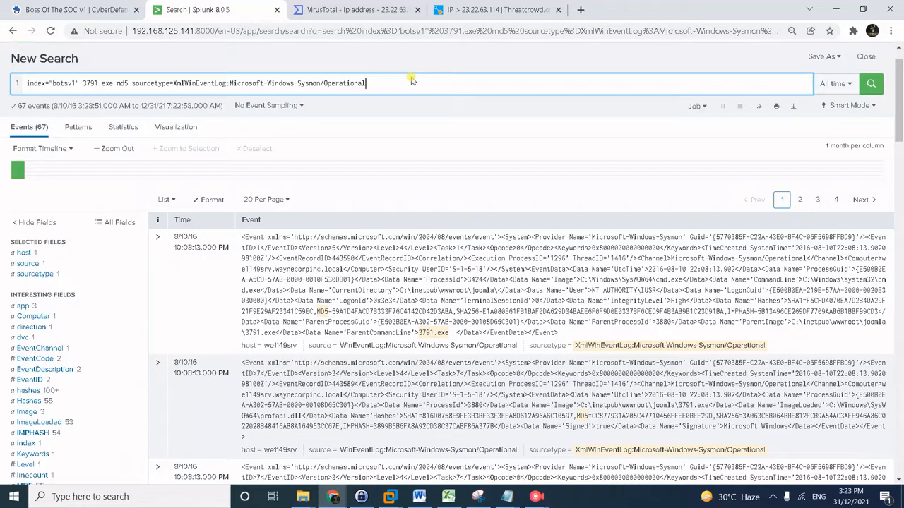
key("shift+Return")
Type '| rex field=_raw MD5' on the new line, checking the first event's MD5 hash.
type("| r")
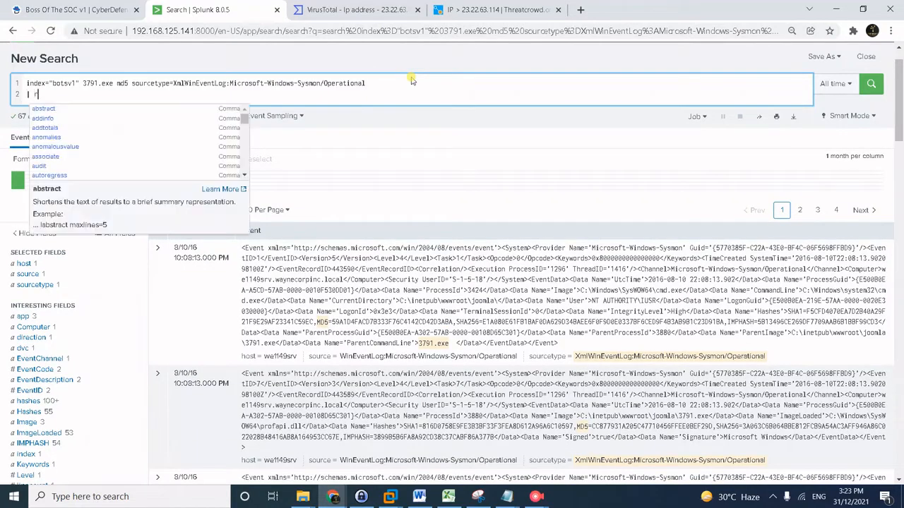
type("ex")
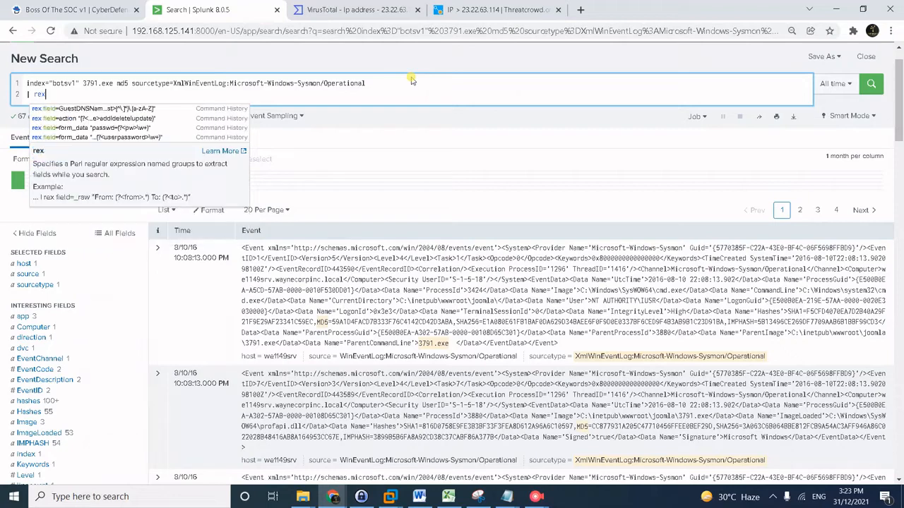
type(" fie")
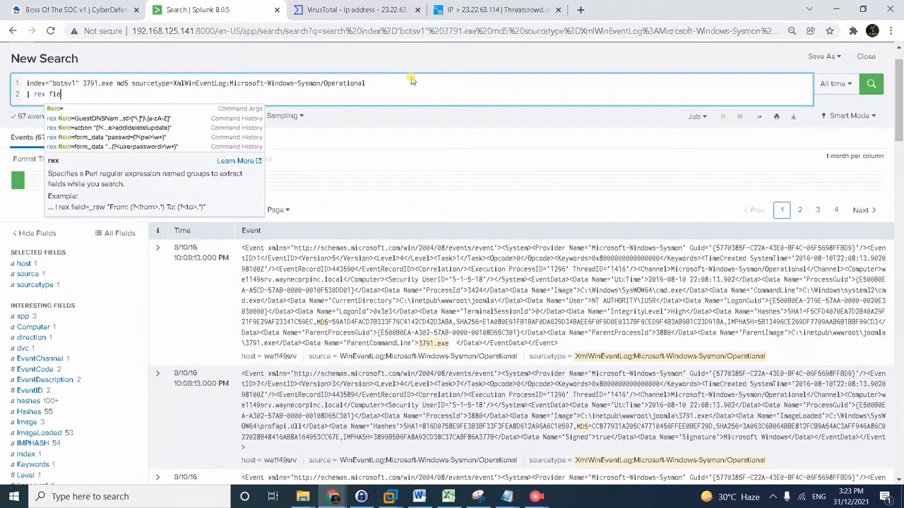
type("ld")
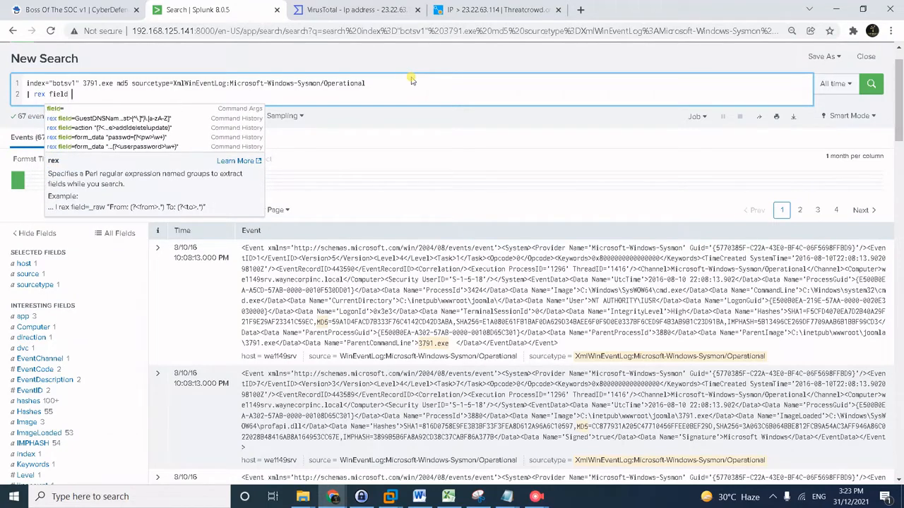
key("BackSpace")
type("=")
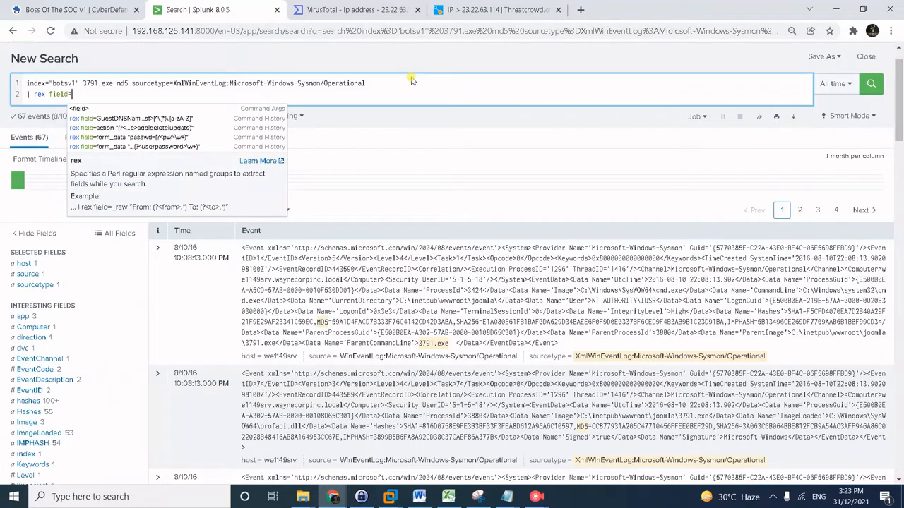
type("_ra")
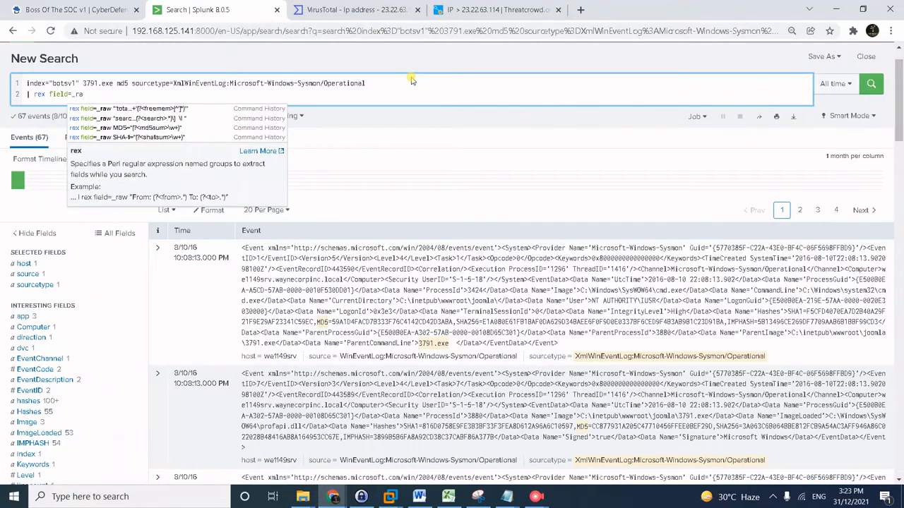
type("w")
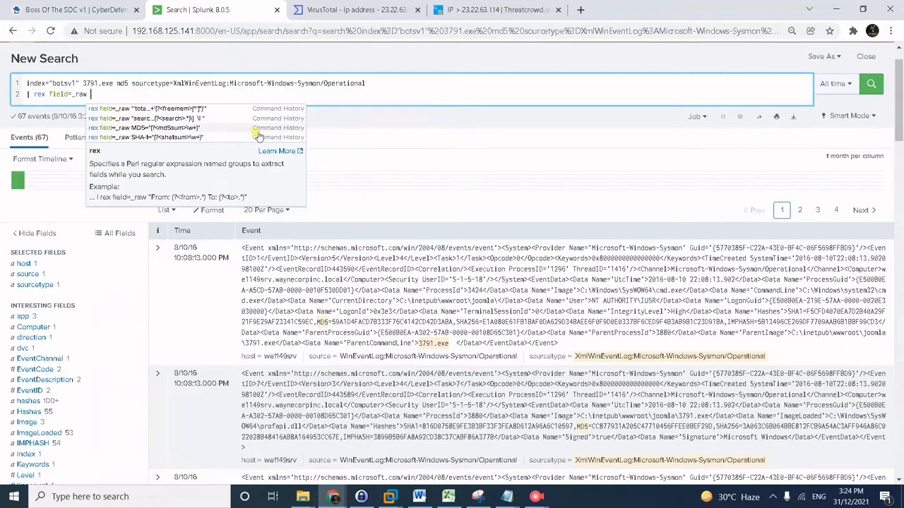
type("MD")
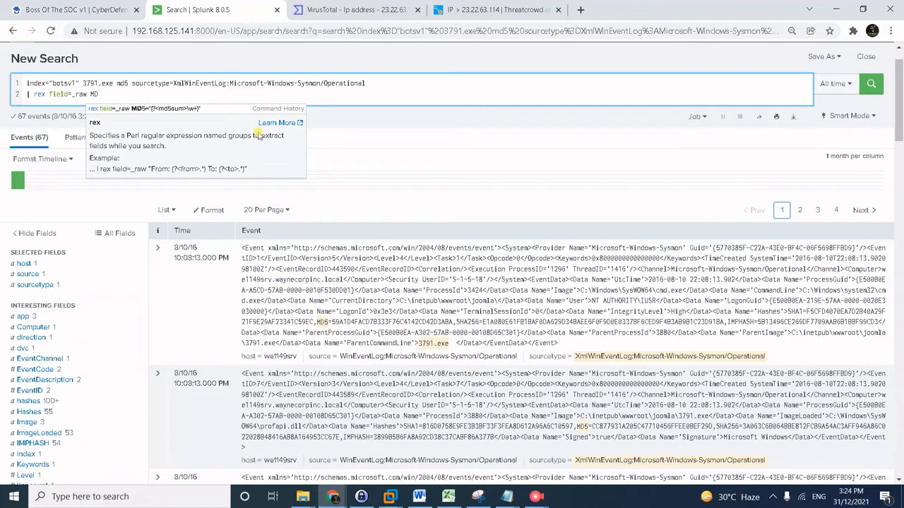
type("5")
left_click(318, 322)
left_click_drag(318, 321, 456, 323)
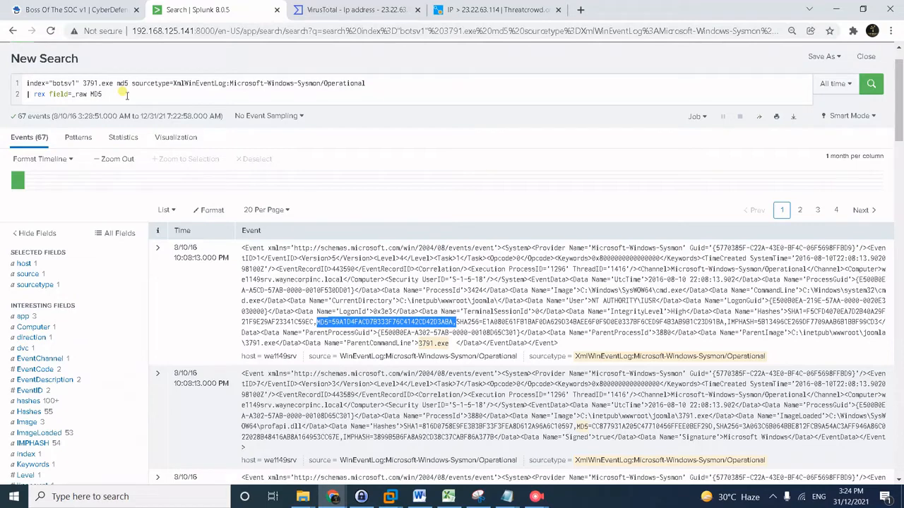
left_click(125, 94)
Complete the rex pattern as MD5="(?<md5sum>\w+)".
type("=")
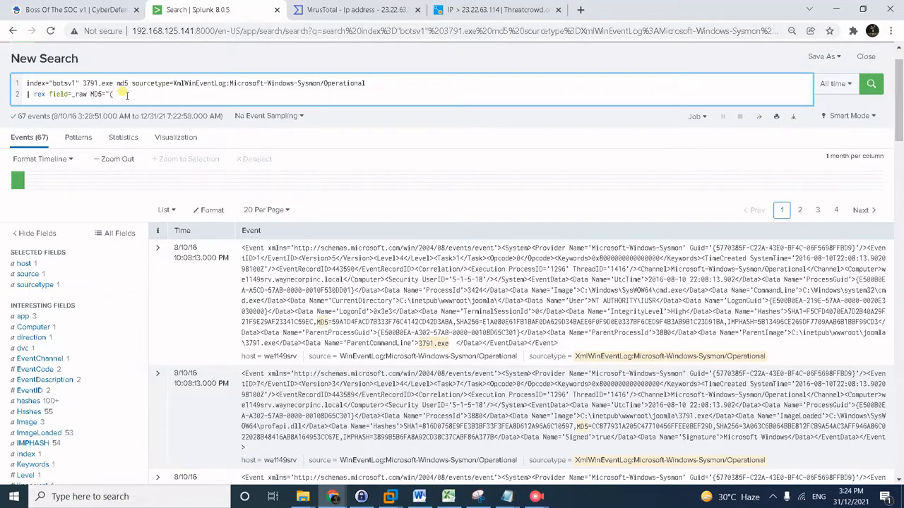
type("()")
key("Left")
type("?")
type("<")
type("<md5")
type("sum")
type(">")
key("Right")
key("Left")
type("\\w+")
key("Right")
type("\"")
Add a third line '| table md5sum' and run the search.
key("shift+Return")
type("| tab")
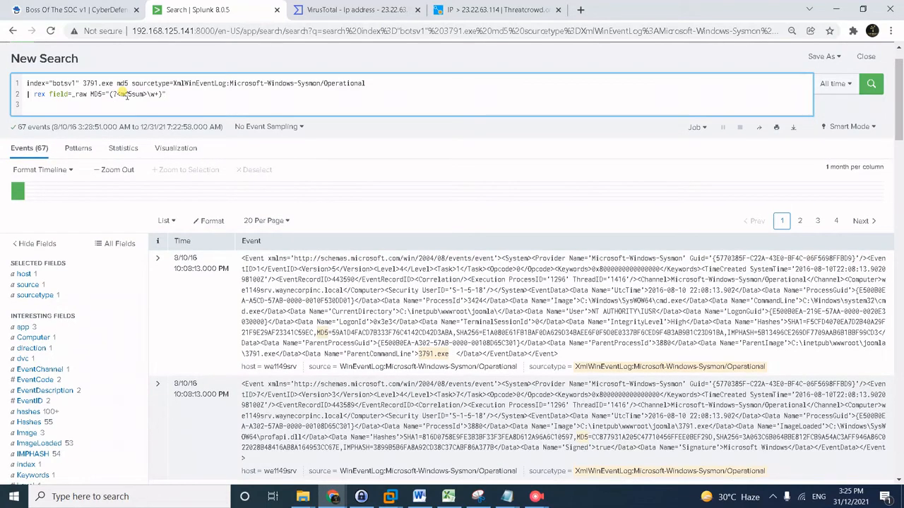
type("le")
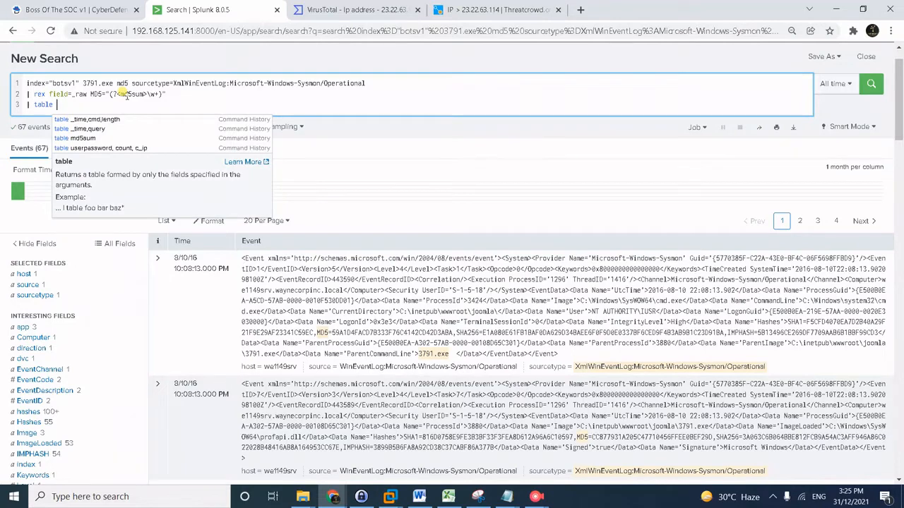
type(" md5sum")
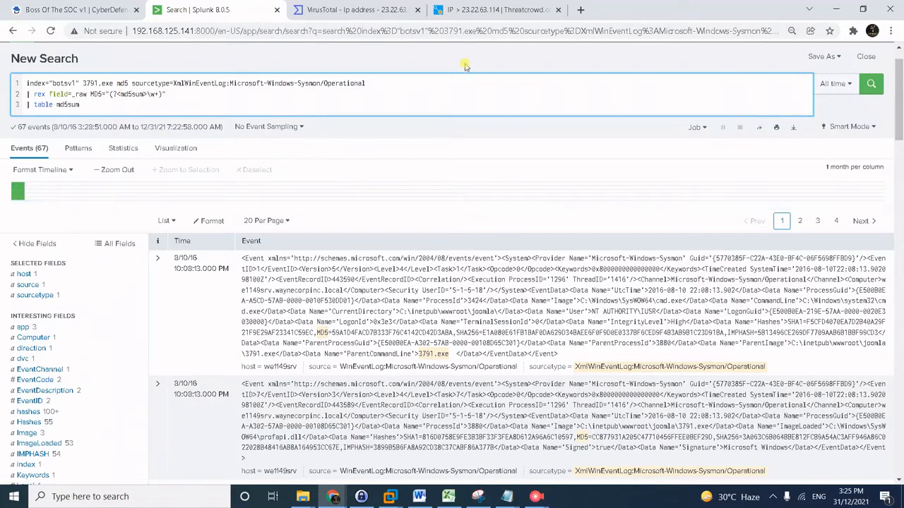
key("Return")
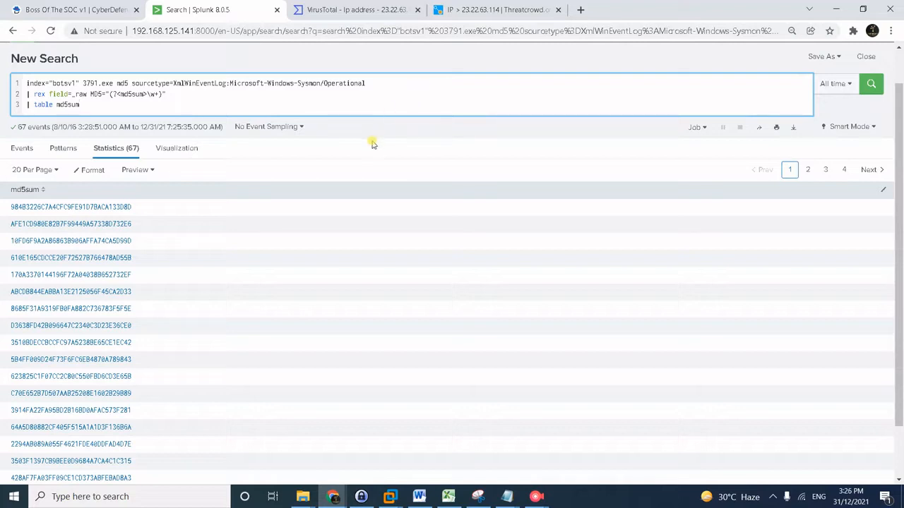
Put the cursor at the end of the query's first line, below the 67-hash md5sum table.
left_click(407, 85)
Append CommandLine="3791.exe" to line 1, quote the Sysmon sourcetype, and re-run the search.
type("Command")
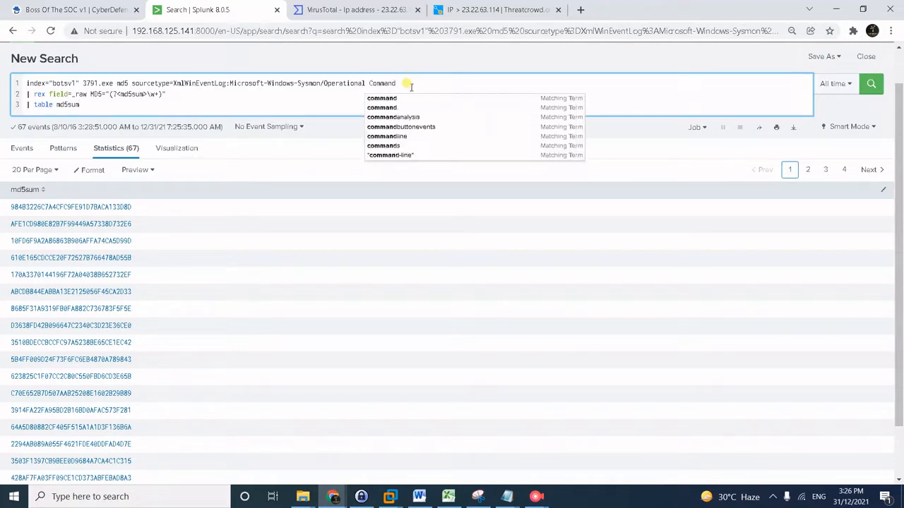
type("line")
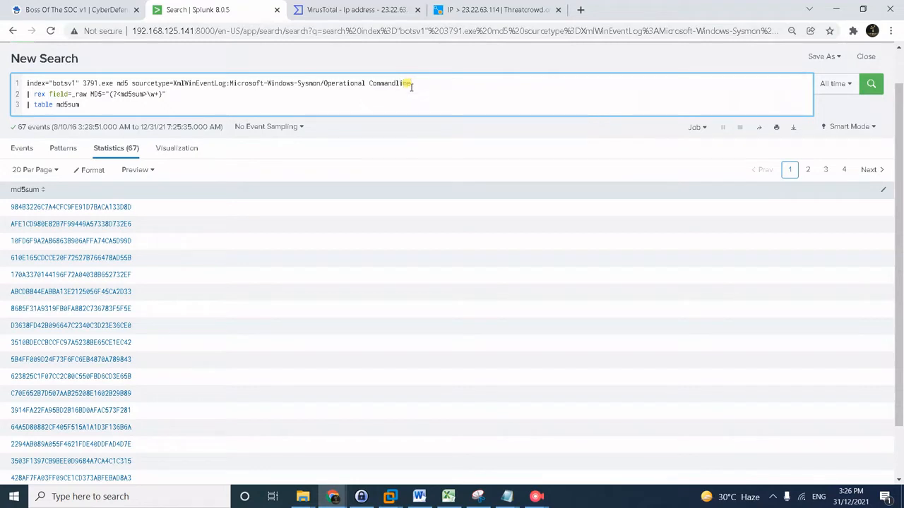
type("=\"3791.exe\"")
key("Return")
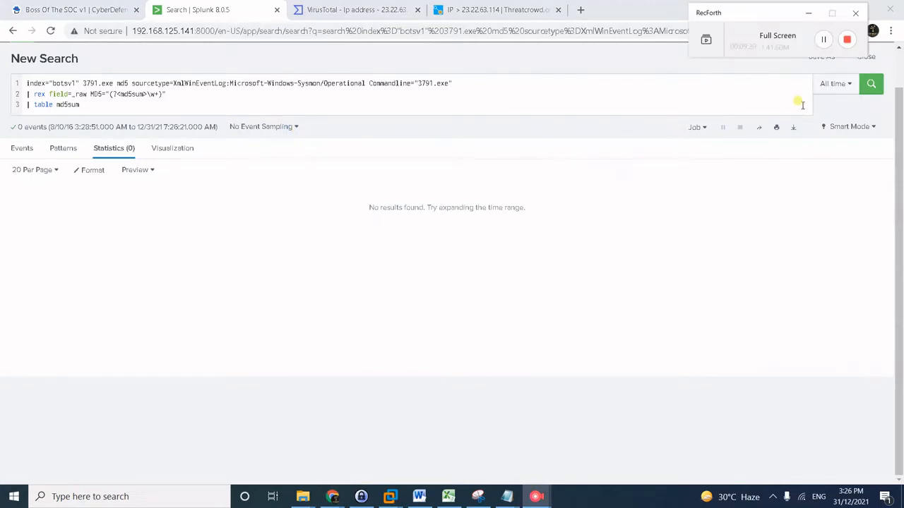
left_click(823, 40)
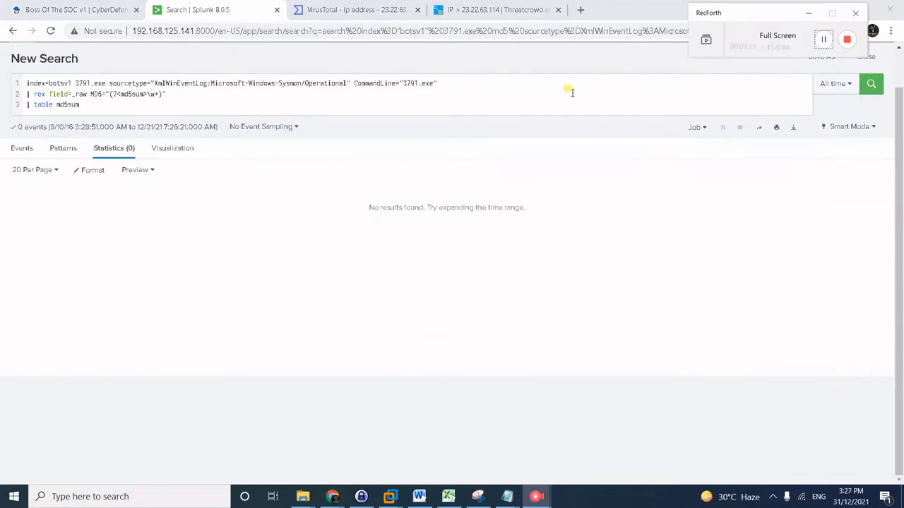
left_click(565, 105)
key("Return")
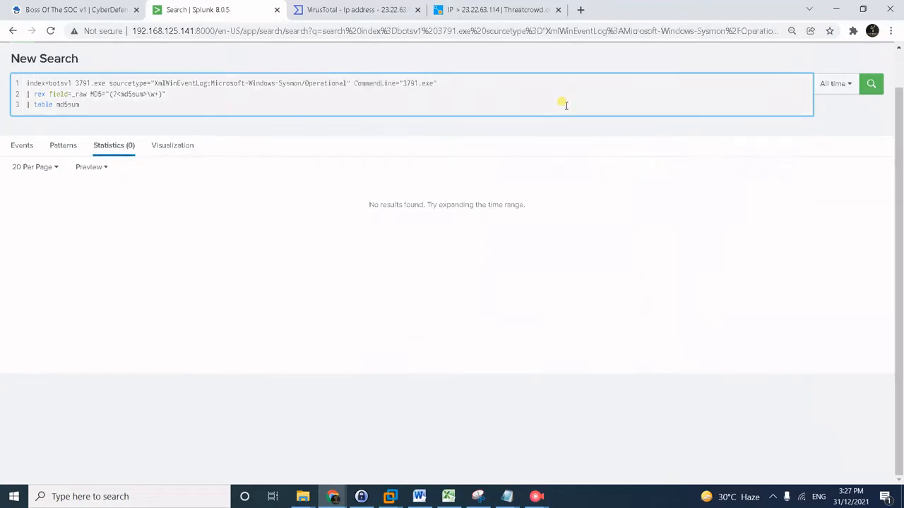
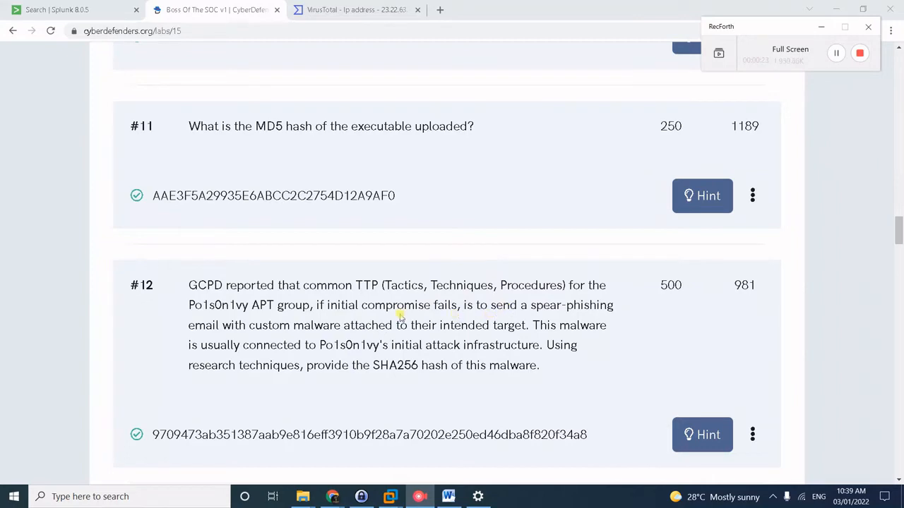
Scroll back to question #7 and highlight its answer, the IP 23.22.63.114.
scroll(399, 317, "up", 5)
scroll(400, 317, "up", 5)
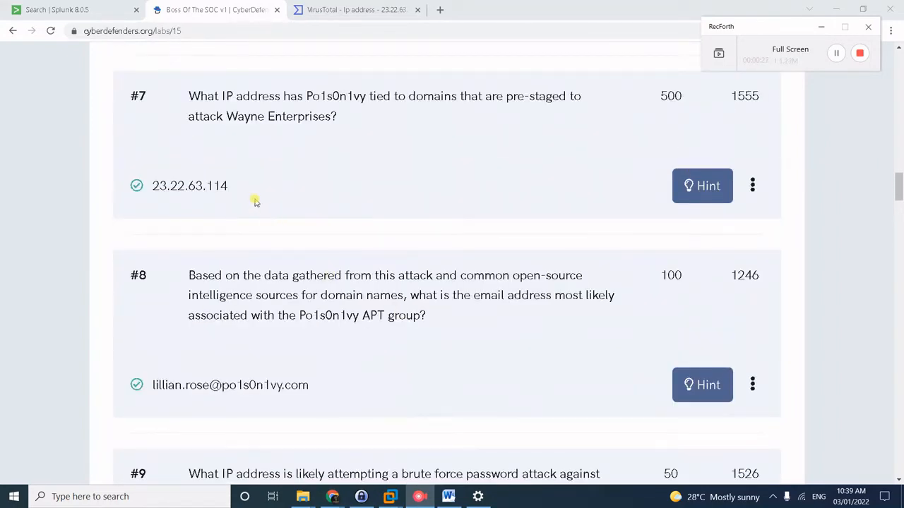
left_click(204, 187)
left_click_drag(204, 187, 151, 194)
left_click(260, 197)
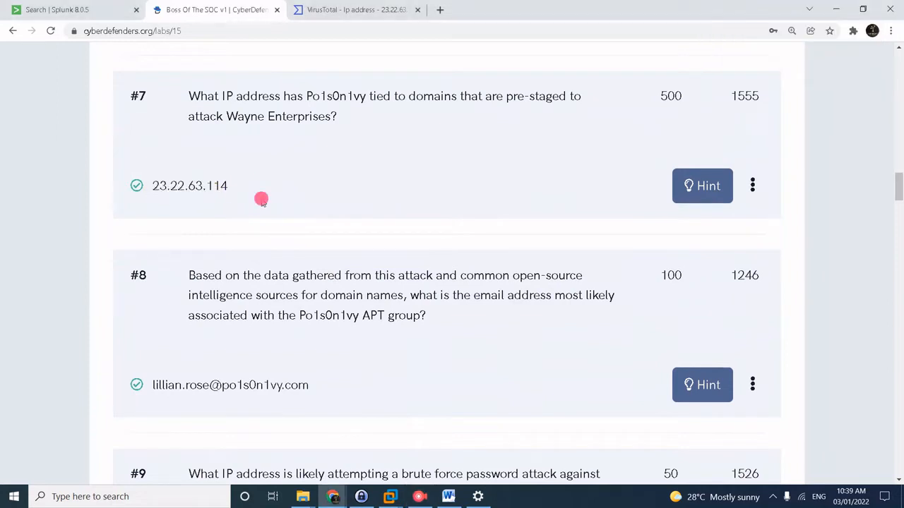
In VirusTotal's 23.22.63.114 Relations, locate MirandaTateScreensaver.scr.exe under Files Referring.
left_click(356, 11)
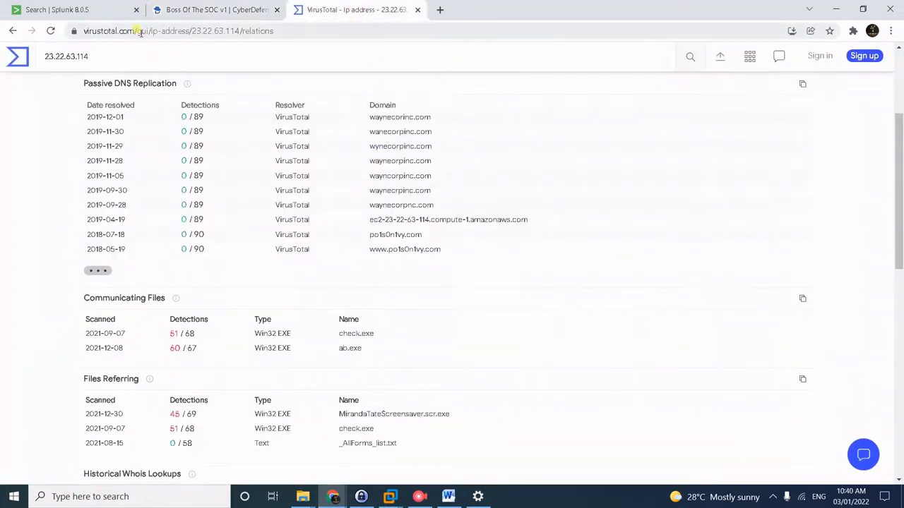
left_click(122, 55)
scroll(215, 99, "up", 3)
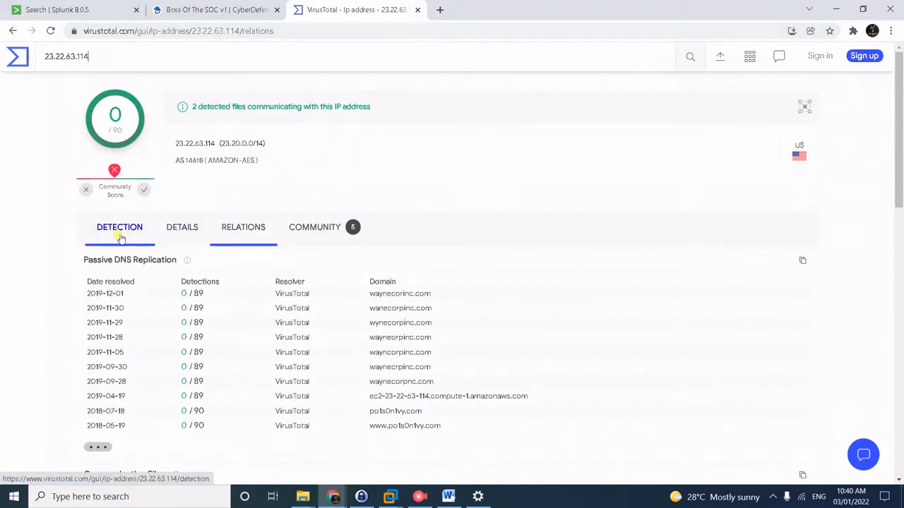
scroll(225, 230, "down", 1)
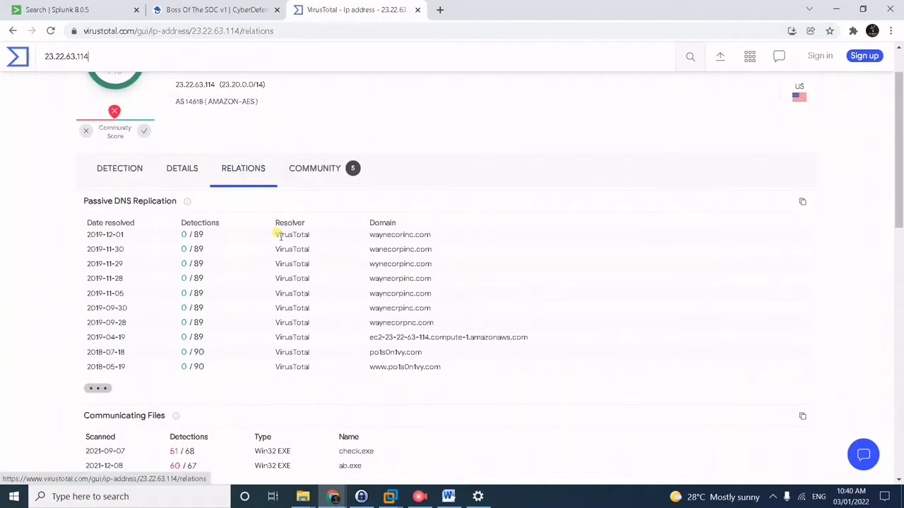
scroll(296, 261, "down", 3)
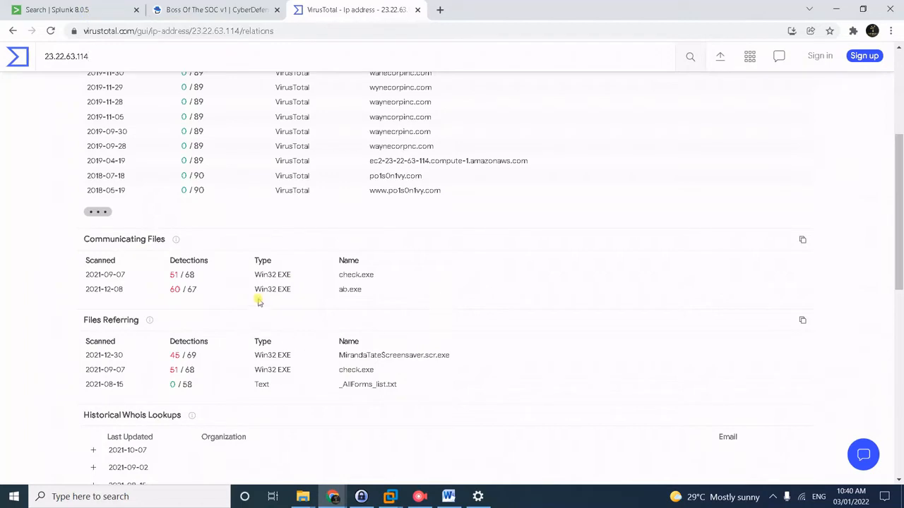
mouse_move(178, 242)
mouse_move(147, 322)
mouse_move(117, 355)
right_click(366, 359)
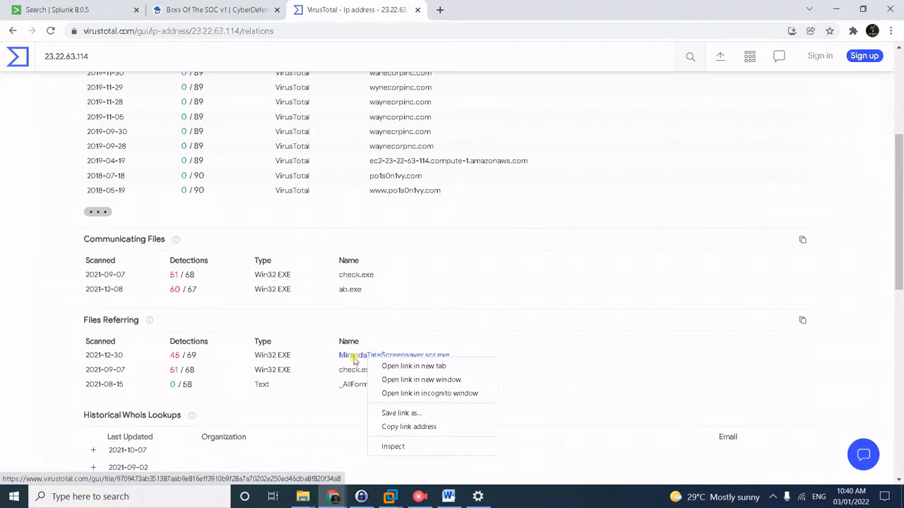
Open the MirandaTateScreensaver.scr.exe report and select its SHA-256 hash under Details.
left_click(355, 359)
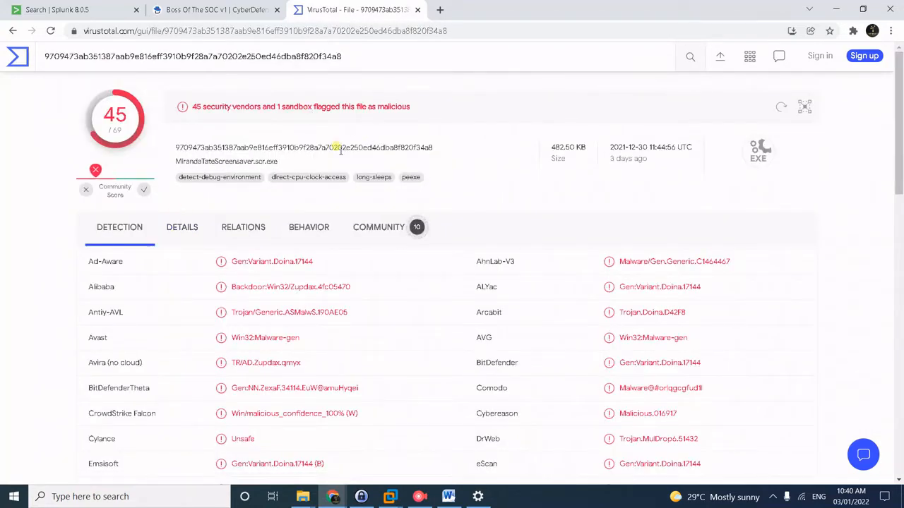
mouse_move(95, 172)
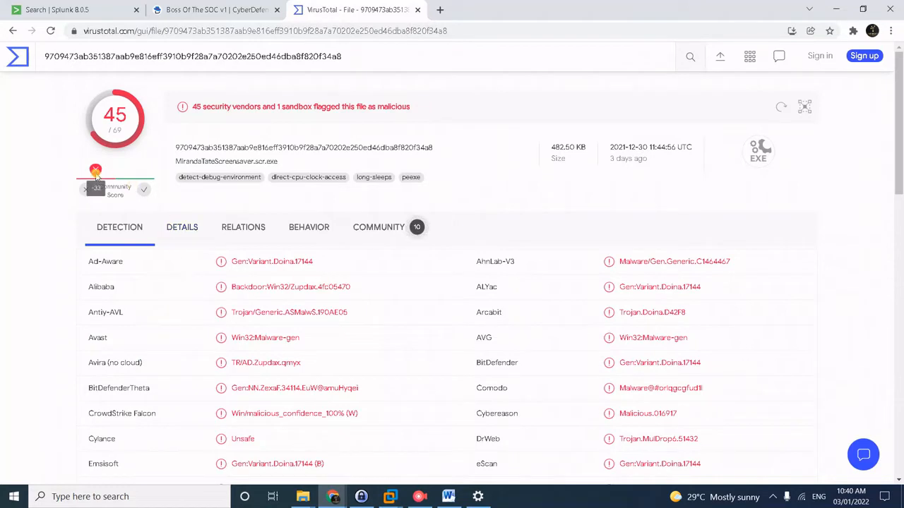
left_click(187, 227)
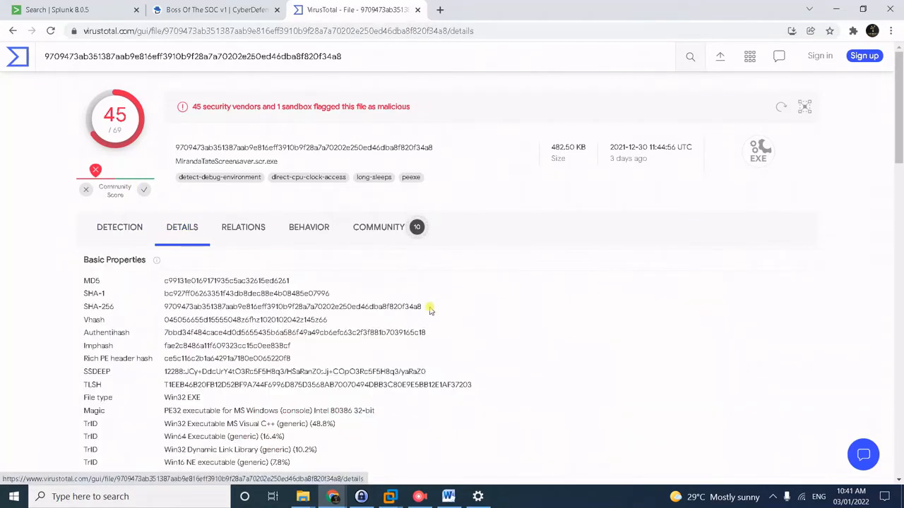
left_click_drag(429, 309, 339, 308)
left_click_drag(161, 307, 441, 308)
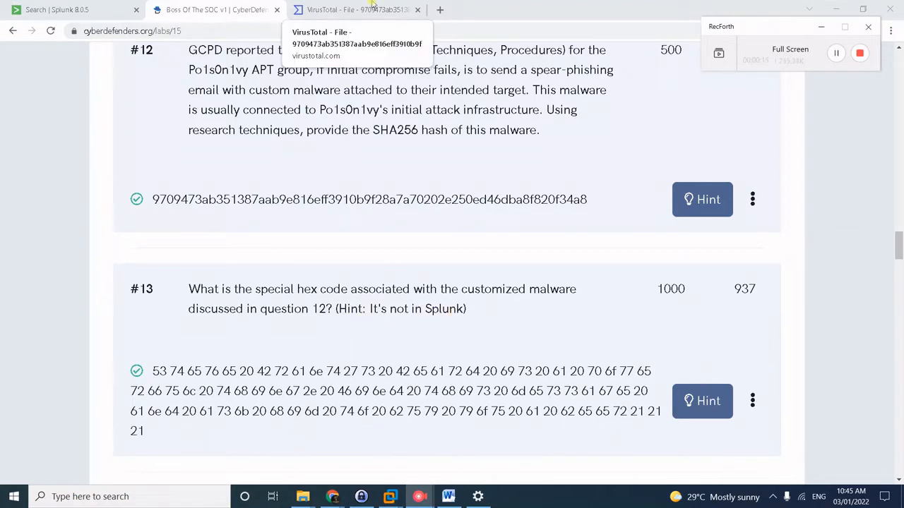
Scroll the file's VirusTotal Community comments to the one posting the hex string.
left_click(372, 7)
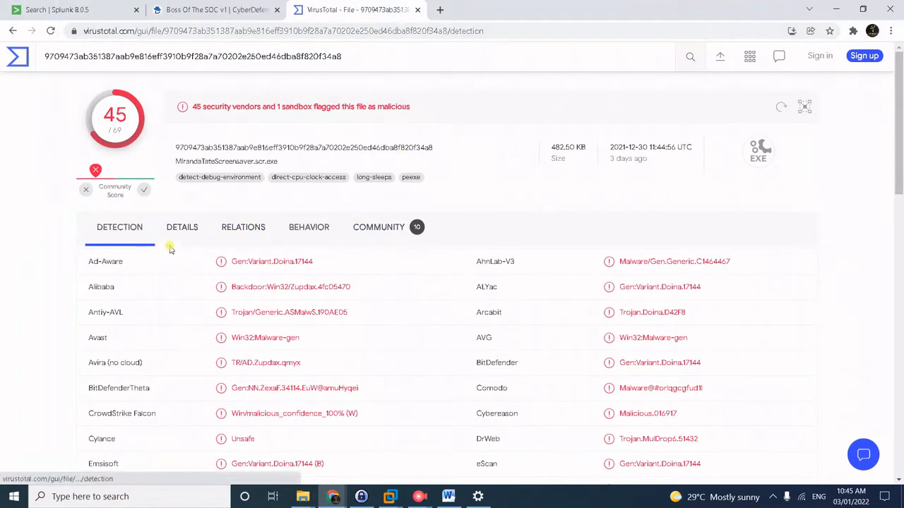
left_click(355, 234)
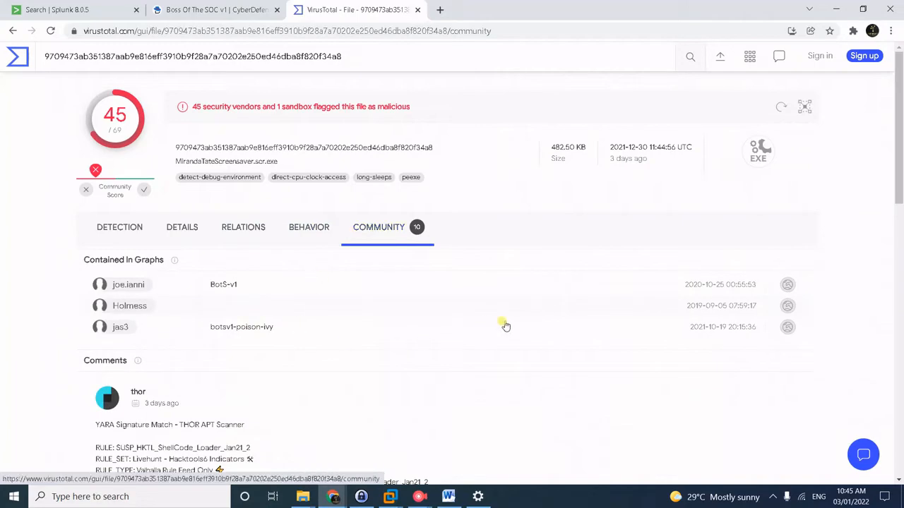
scroll(513, 322, "down", 7)
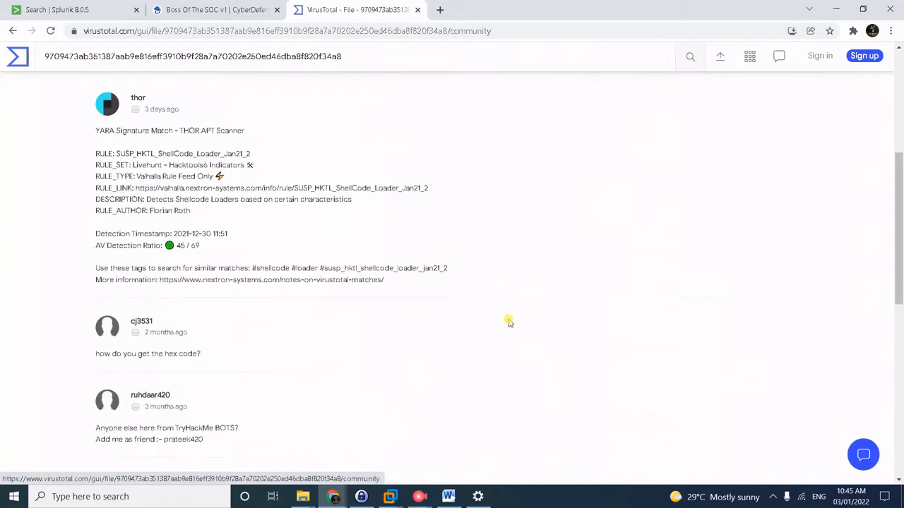
scroll(509, 322, "down", 1)
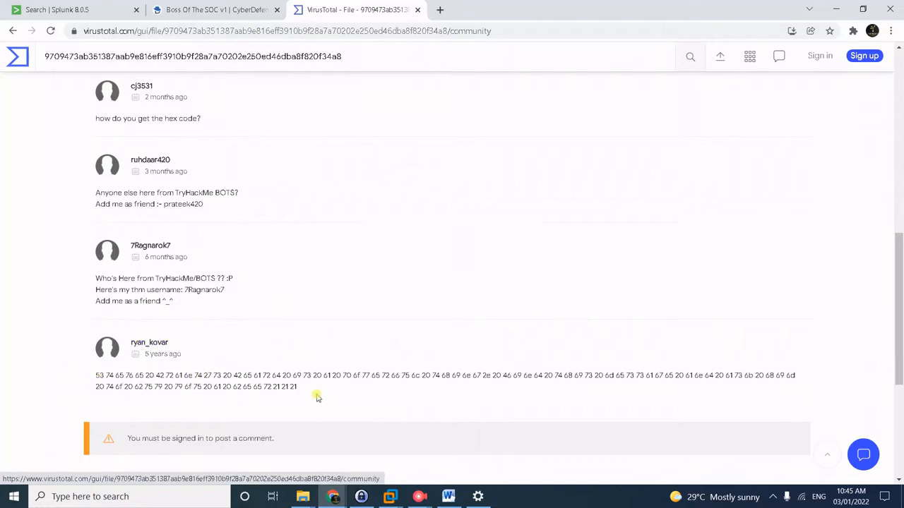
Go back to the CyberDefenders questions and scroll down to question #14.
left_click(240, 5)
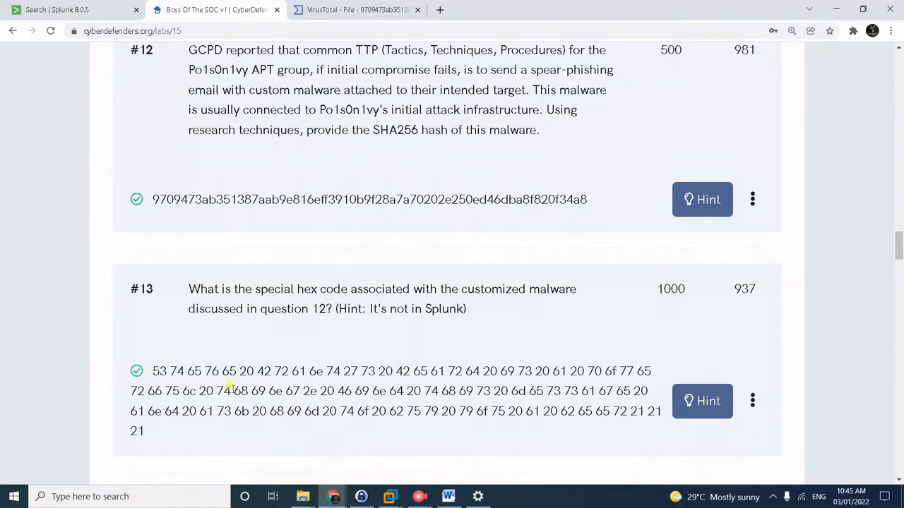
scroll(346, 363, "down", 1)
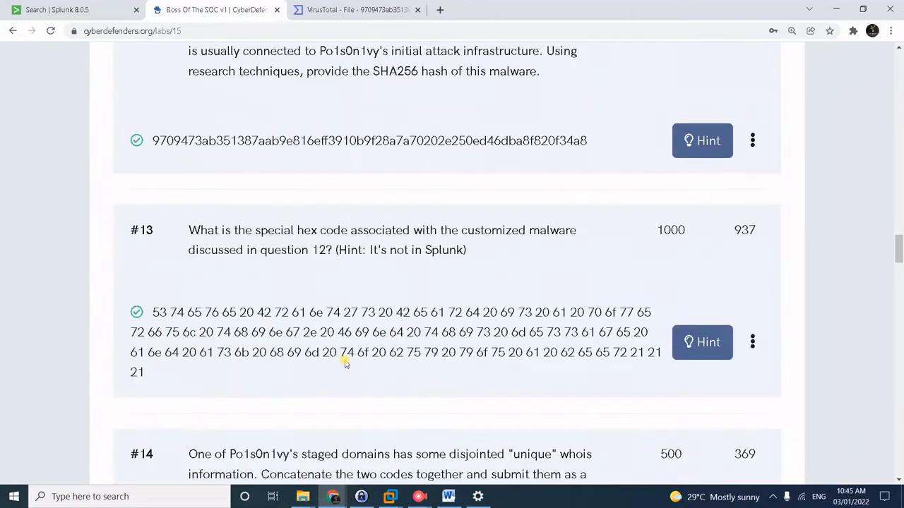
scroll(372, 348, "down", 2)
scroll(372, 348, "down", 1)
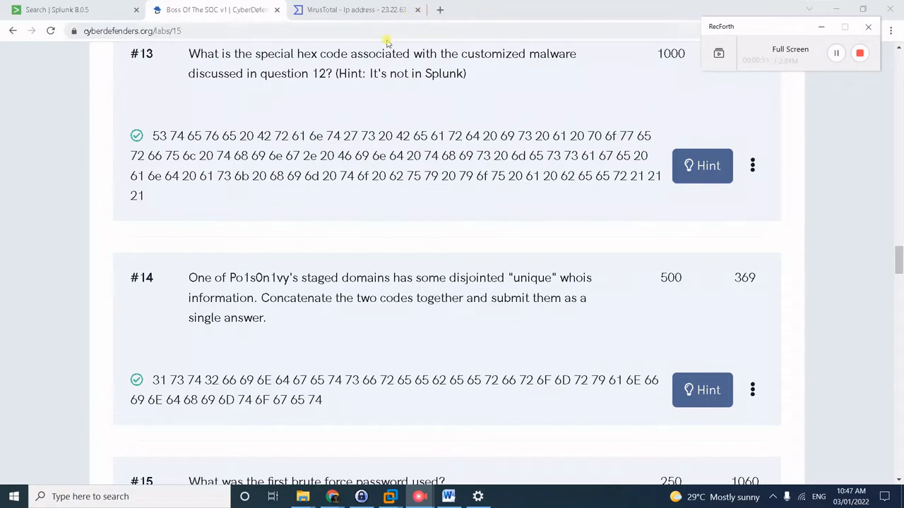
Copy 23.22.63.114 from VirusTotal and search it on threatcrowd.org.
left_click(379, 7)
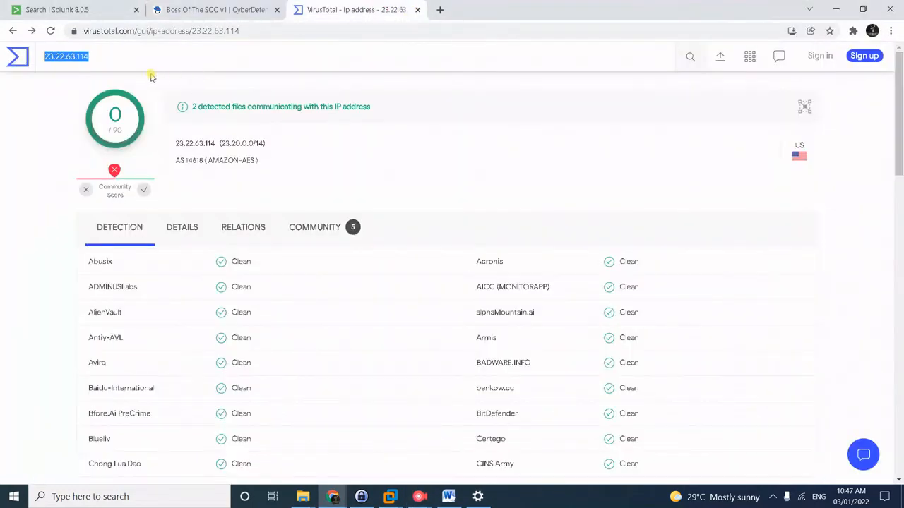
left_click(157, 57)
key("ctrl+a")
key("ctrl+c")
left_click(439, 9)
type("thre")
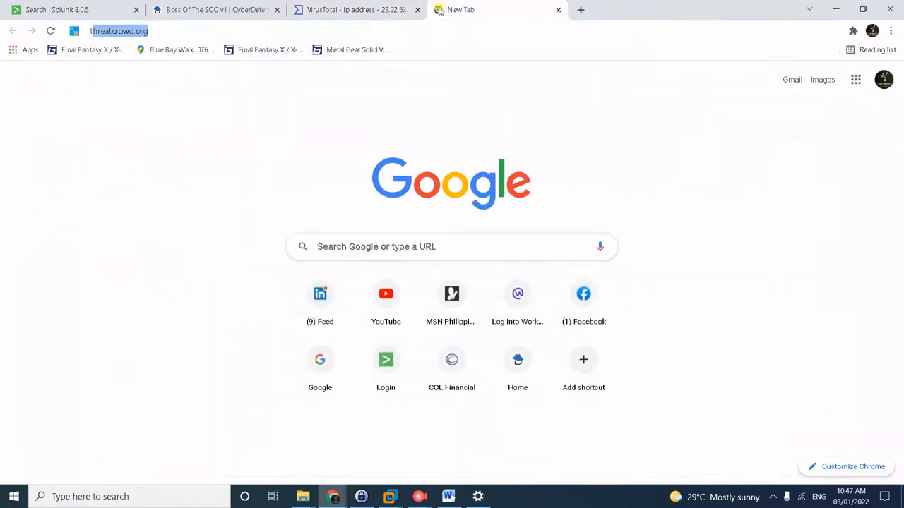
key("Return")
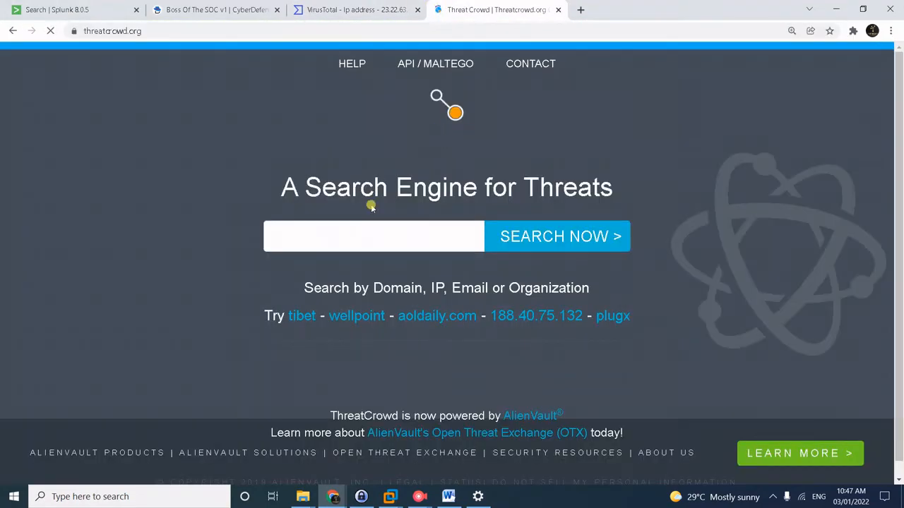
left_click(362, 236)
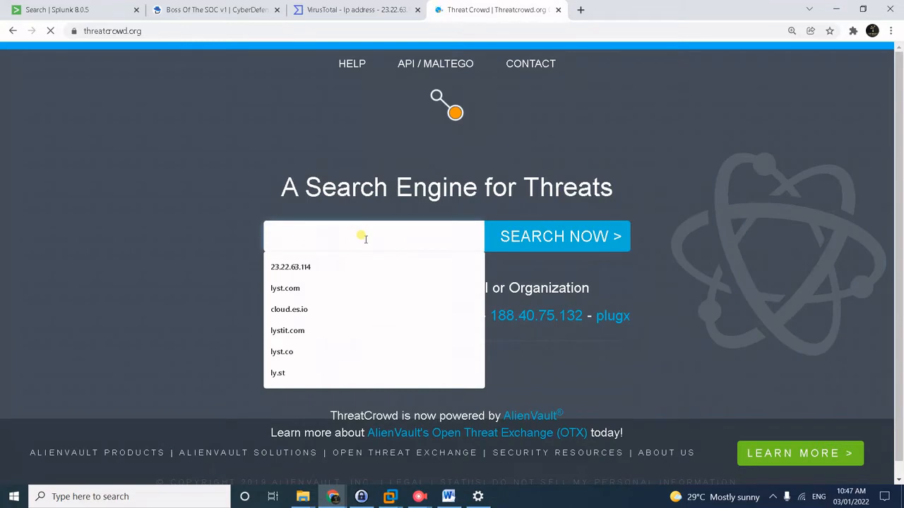
key("ctrl+v")
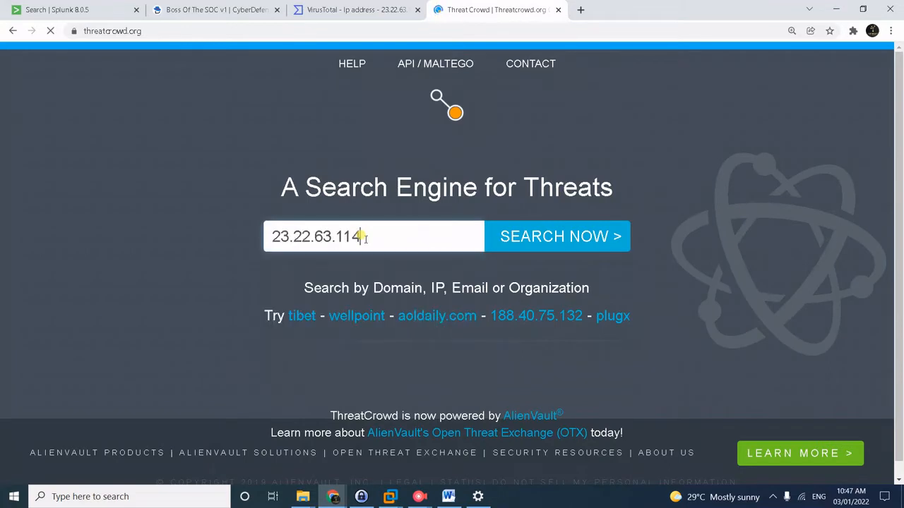
left_click(536, 249)
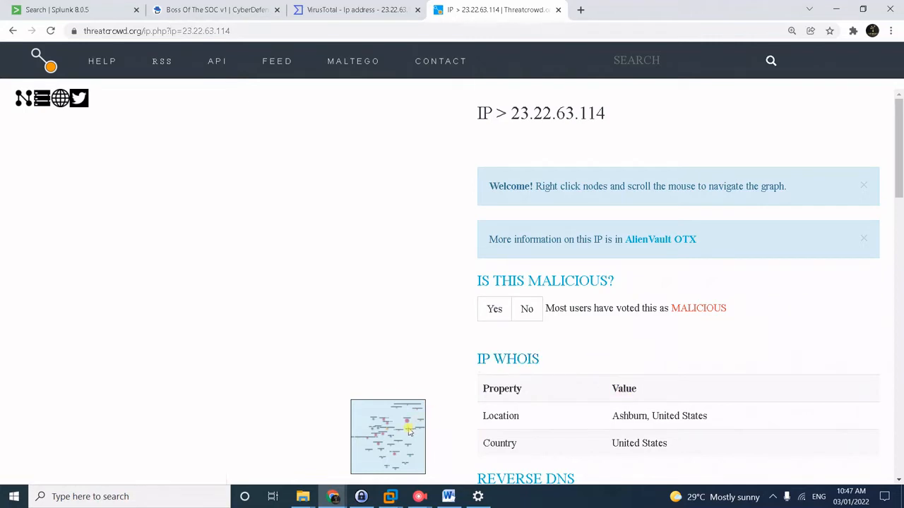
Zoom and pan the ThreatCrowd graph to the Wayne Corp lookalike domain cluster.
scroll(579, 367, "down", 1)
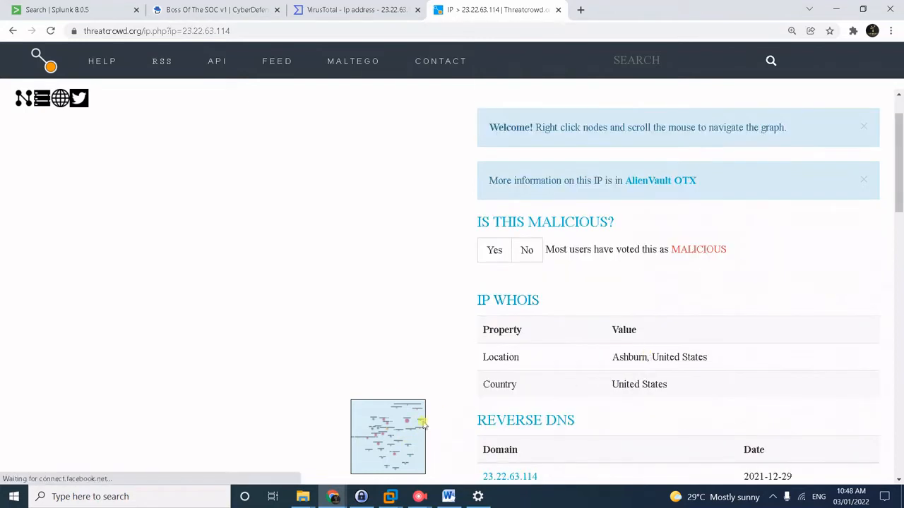
scroll(373, 337, "up", 2)
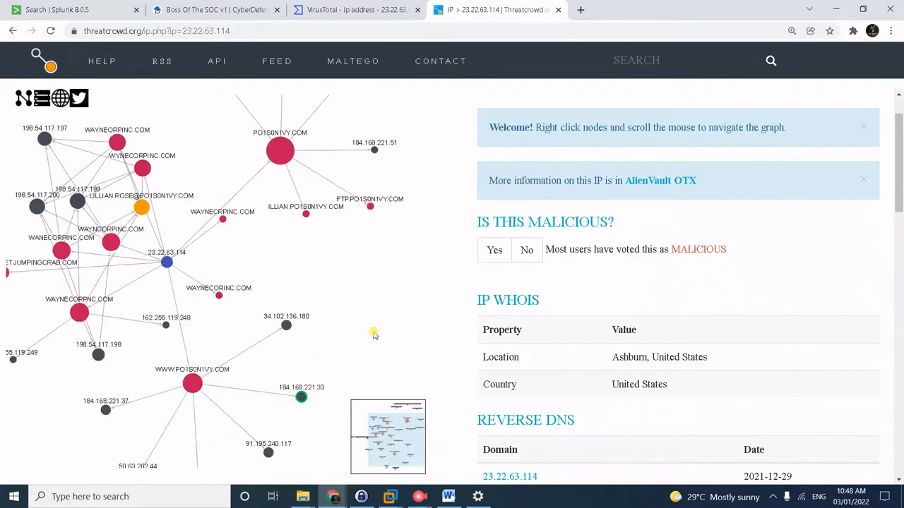
right_click(361, 292)
left_click(413, 302)
left_click(393, 450)
scroll(256, 362, "up", 2)
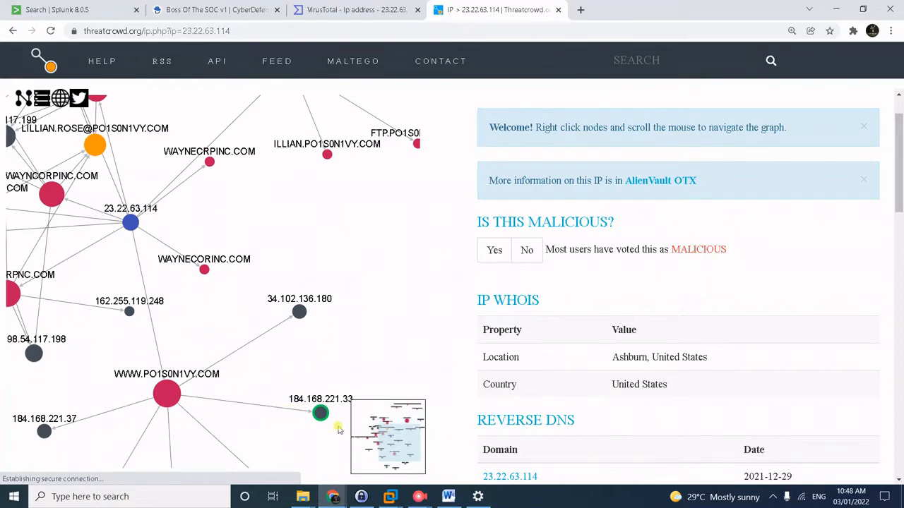
mouse_move(381, 437)
left_mouse_down()
mouse_move(355, 424)
mouse_move(368, 427)
left_mouse_up()
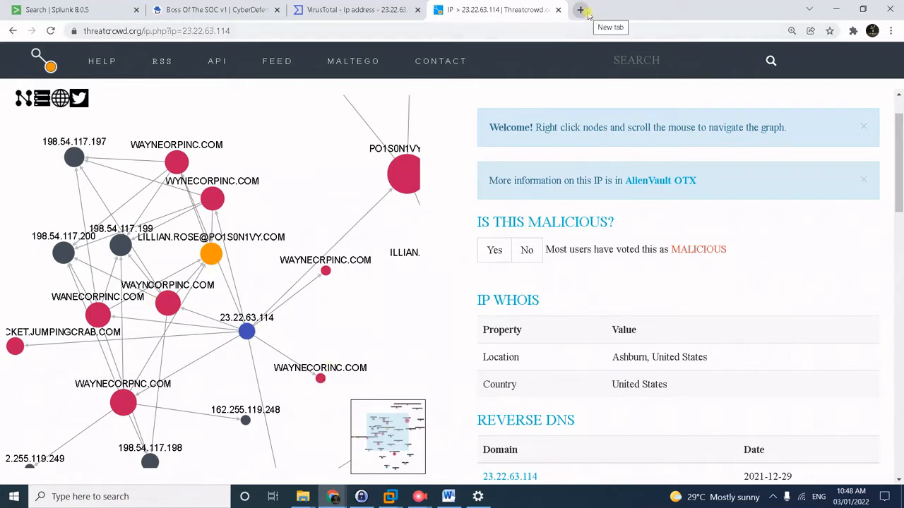
Reload Whoxy's Whois History demo and look up waynecorinc.com with JSON output.
left_click(587, 11)
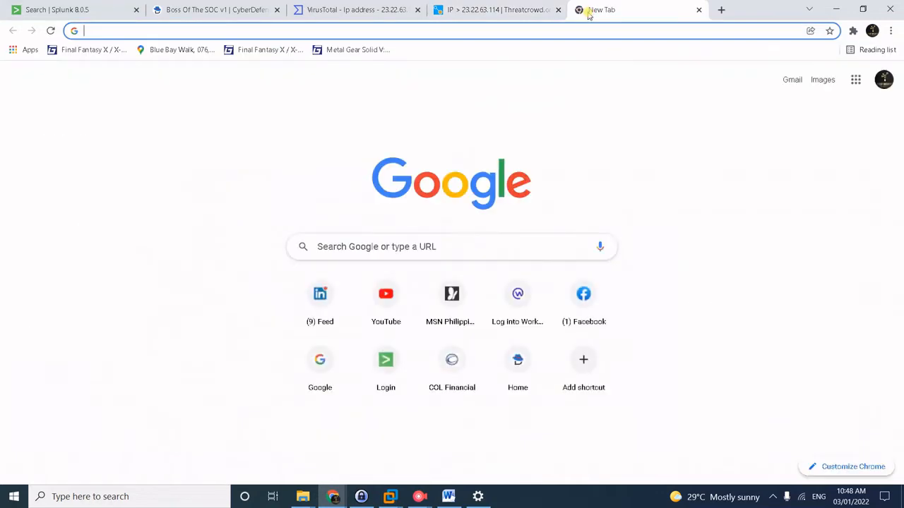
type("www")
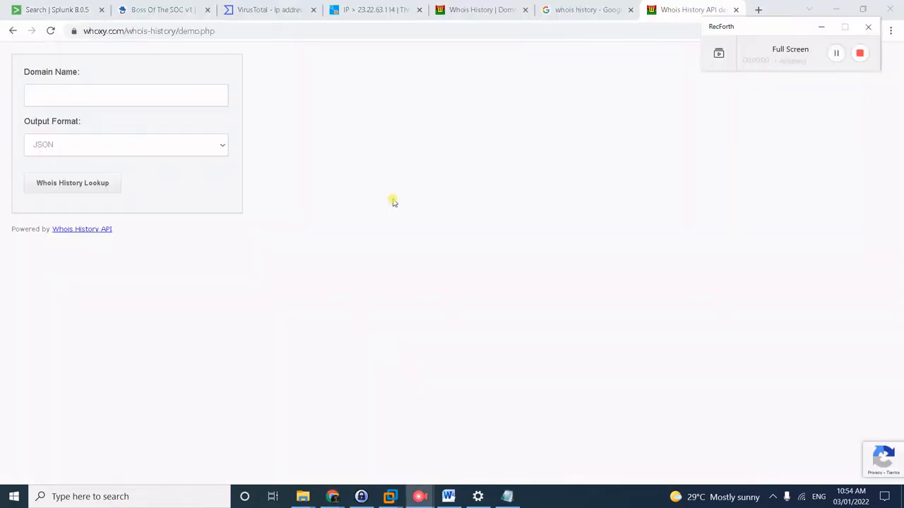
left_click(256, 31)
key("Return")
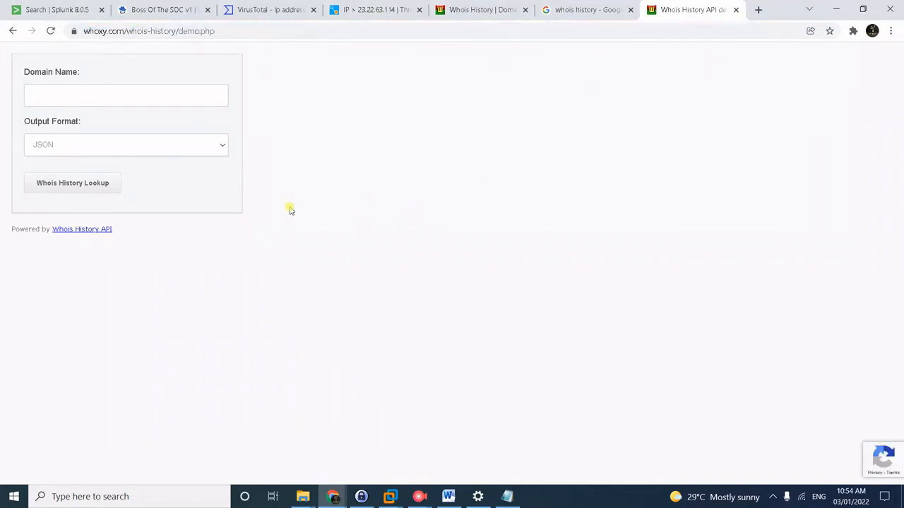
left_click(96, 96)
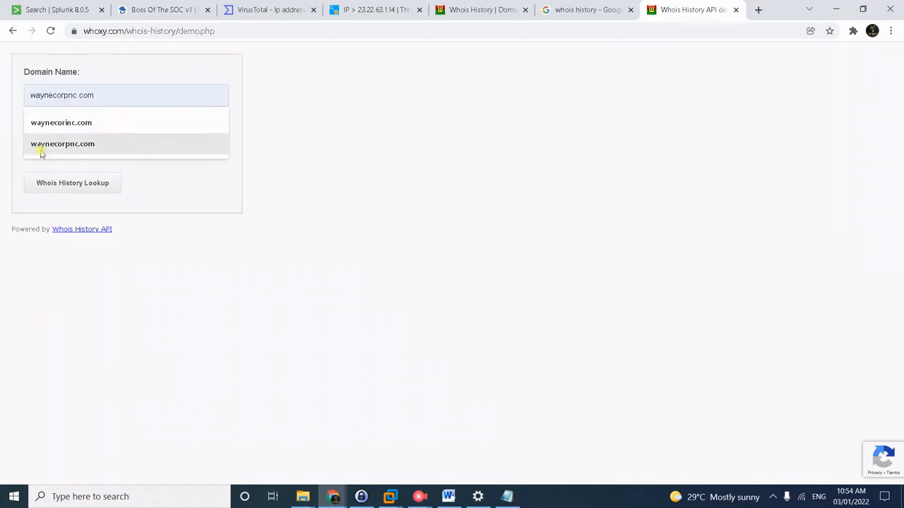
left_click(59, 124)
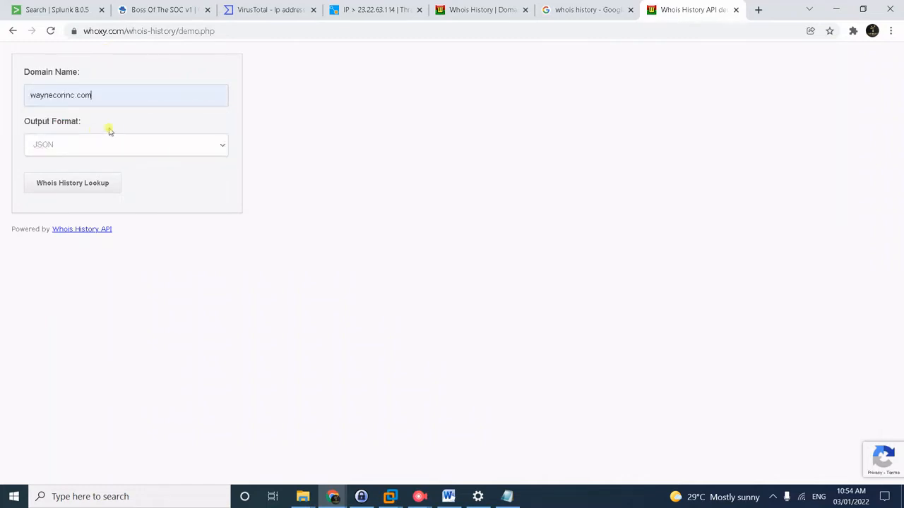
left_click(92, 185)
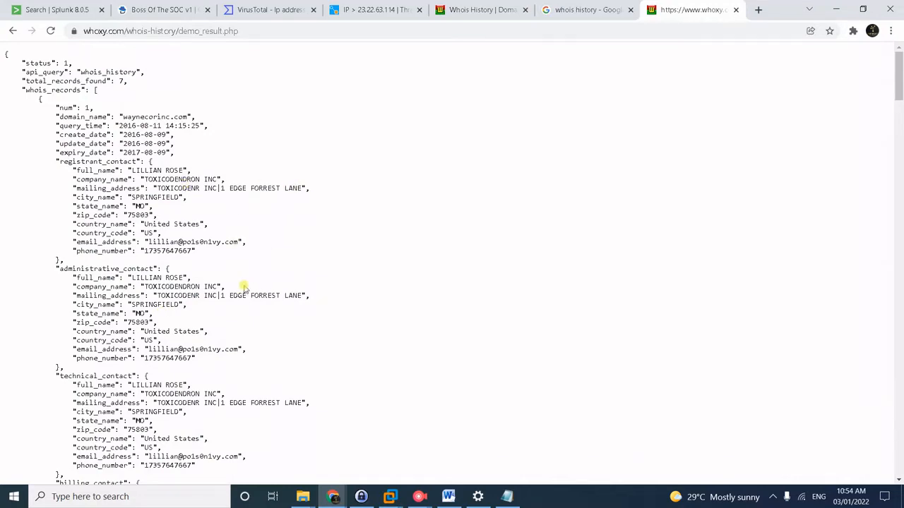
Select the hex-coded company_name and mailing_address values in waynecorinc.com's second whois record.
scroll(268, 277, "down", 3)
scroll(259, 308, "down", 1)
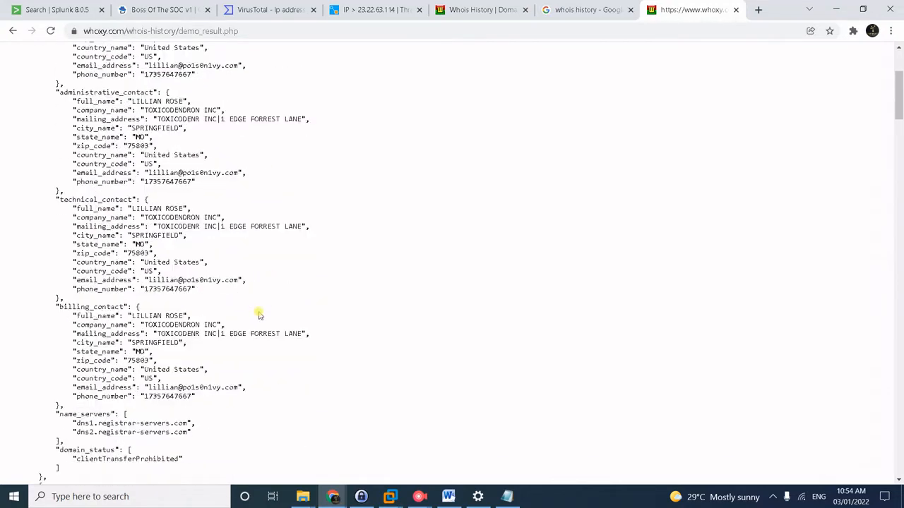
scroll(258, 315, "down", 4)
scroll(258, 315, "down", 4)
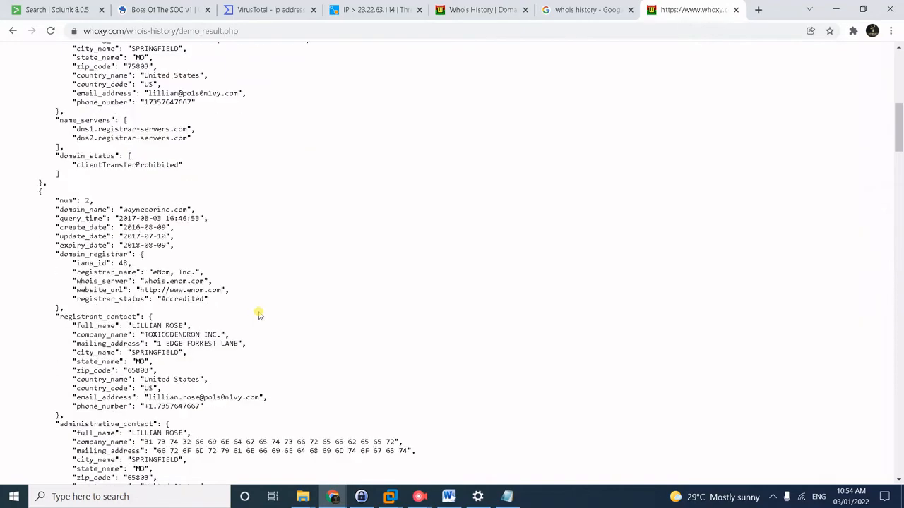
scroll(309, 338, "down", 1)
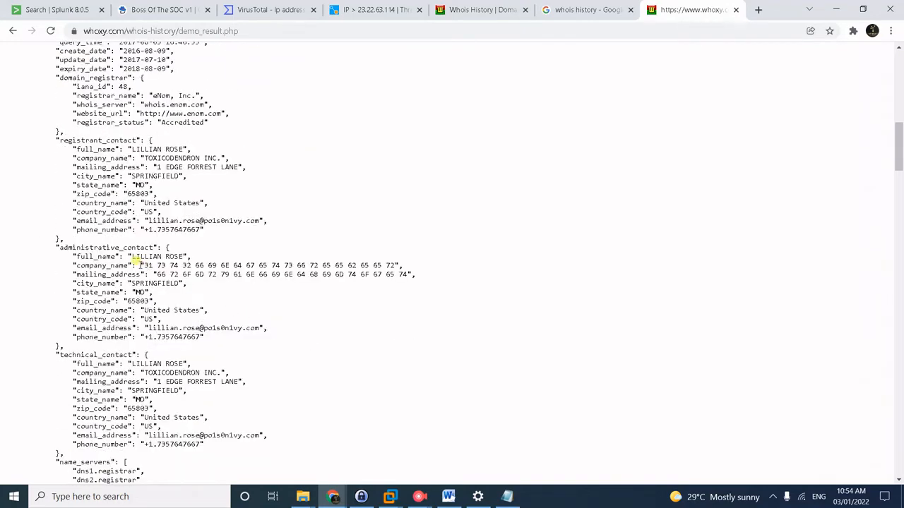
left_click_drag(139, 263, 459, 263)
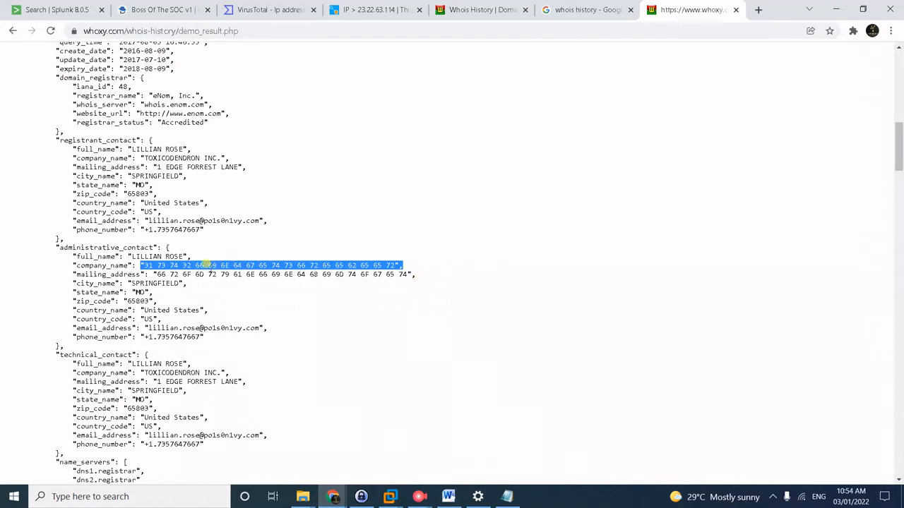
left_click_drag(58, 266, 547, 278)
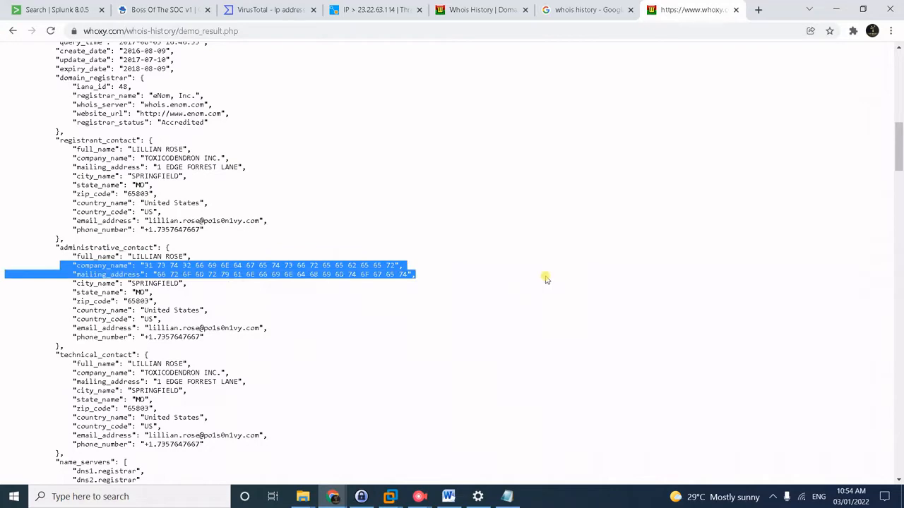
left_click(162, 7)
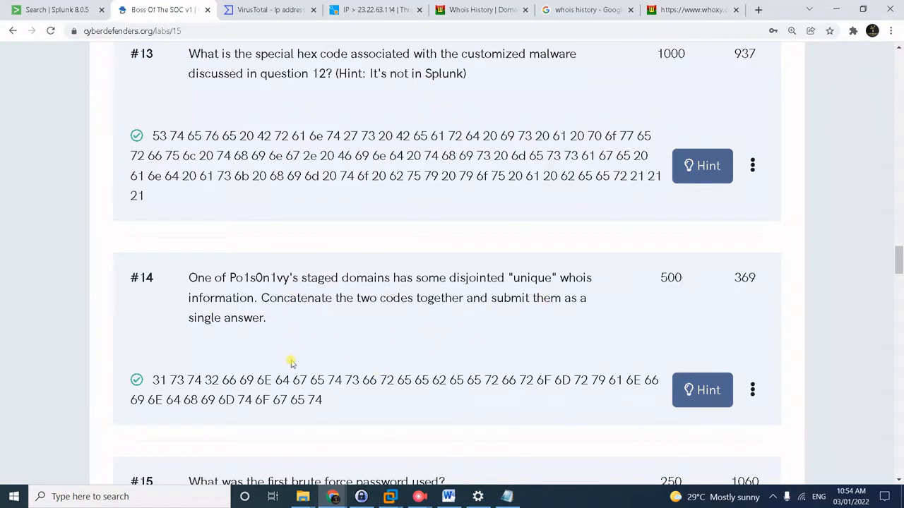
Highlight the #14 answer, review brute-force question #15, then switch to Splunk Search.
left_click_drag(152, 377, 343, 396)
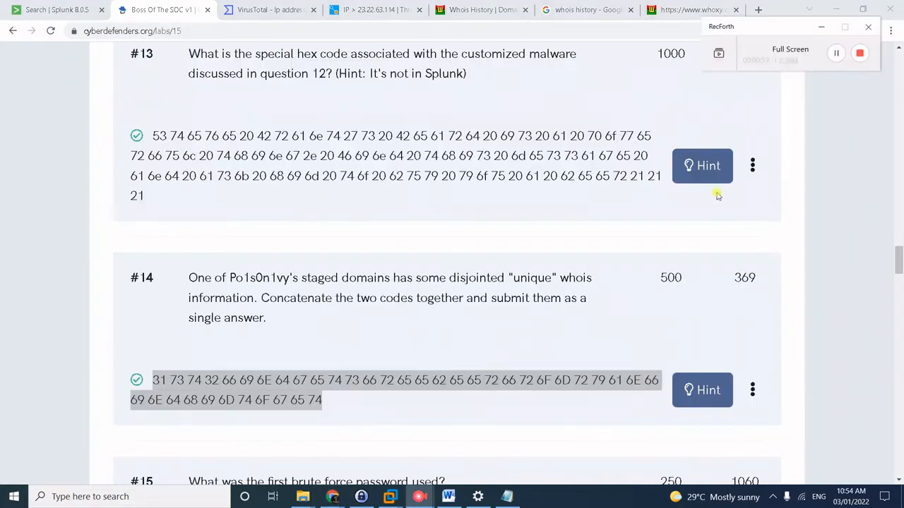
scroll(374, 334, "down", 2)
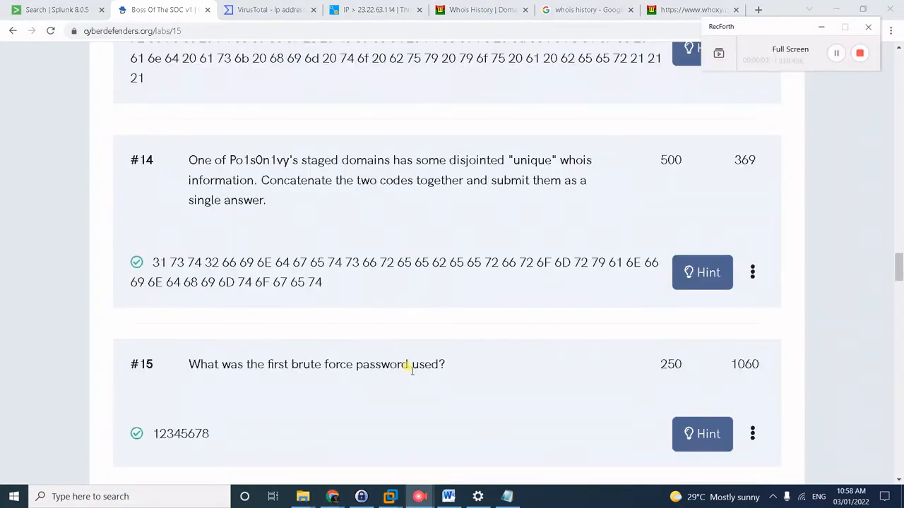
scroll(409, 389, "down", 1)
scroll(412, 393, "up", 1)
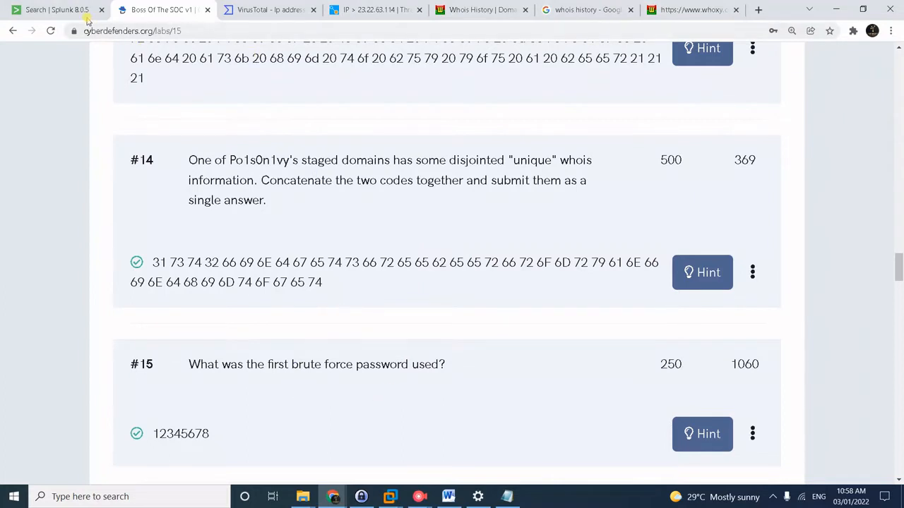
left_click(57, 10)
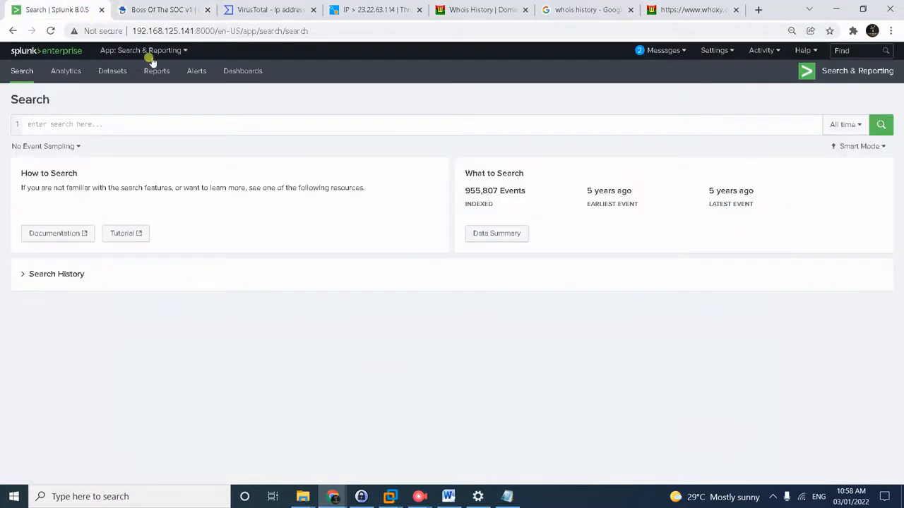
Enter index=botsv1 imreallynotbatman.com sourcetype="stream:http" and begin adding the POST form_data filter.
left_click(174, 124)
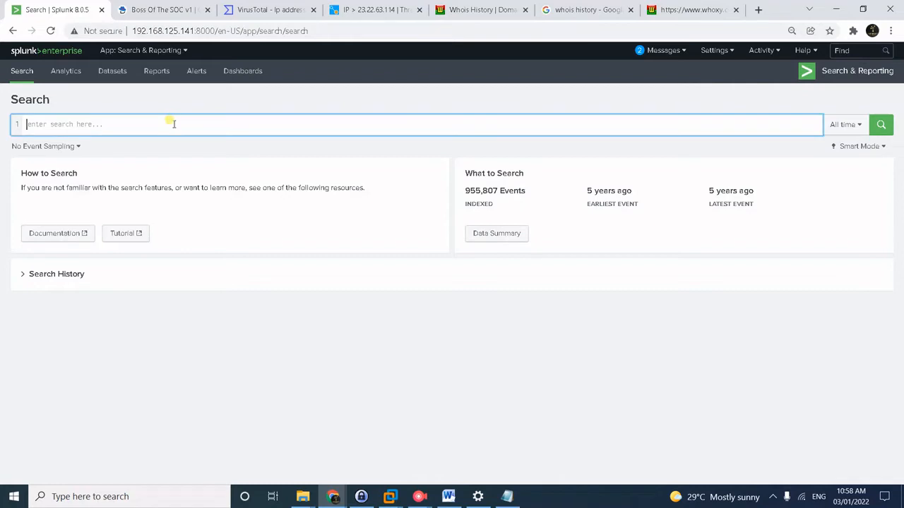
type("inde")
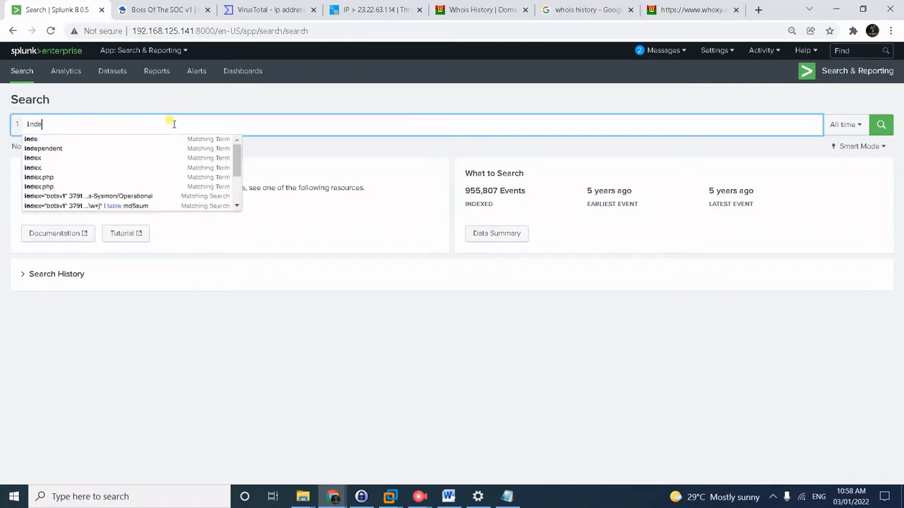
type("x=")
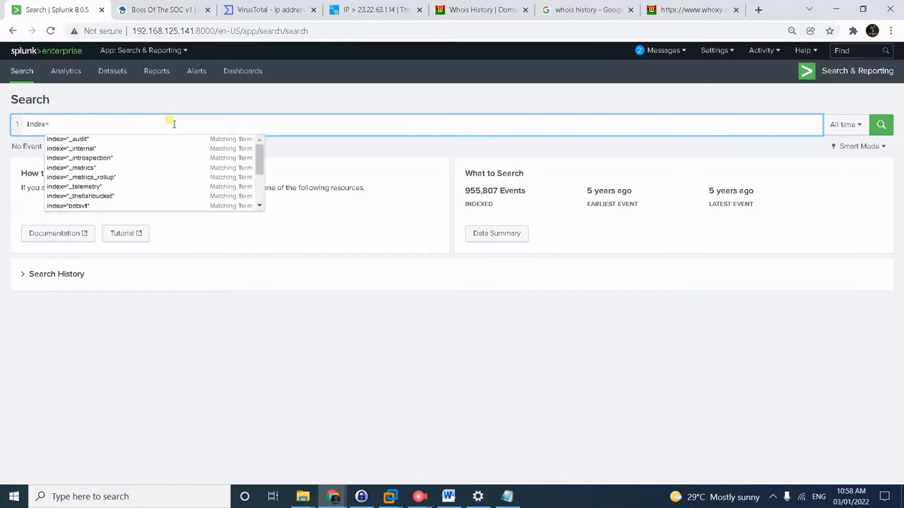
type("bo")
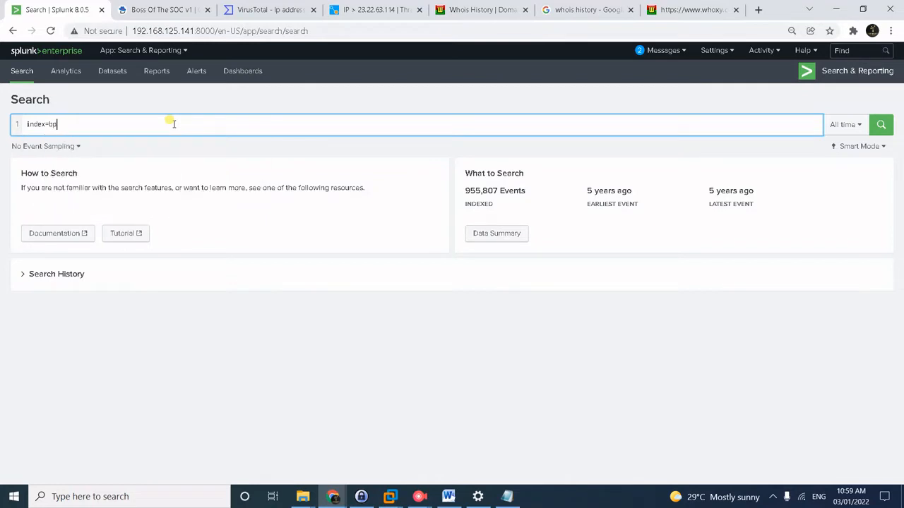
type("tsv")
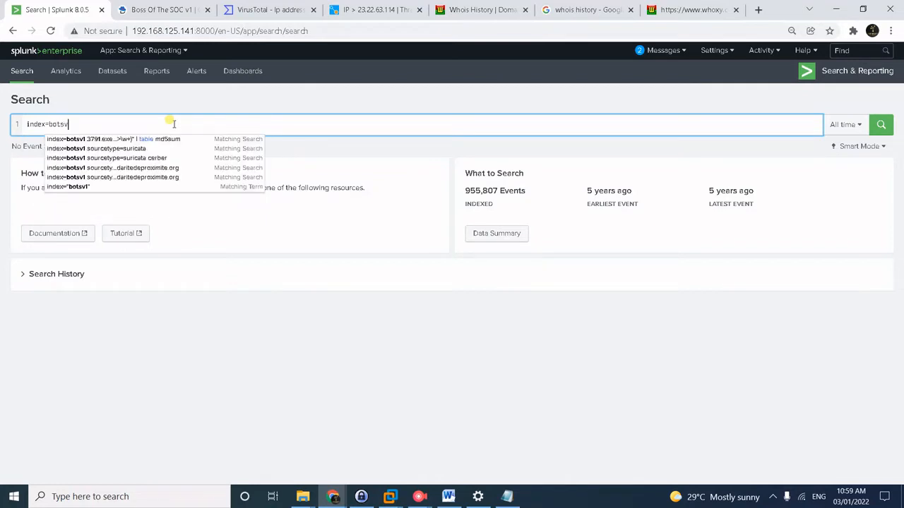
type("1 im")
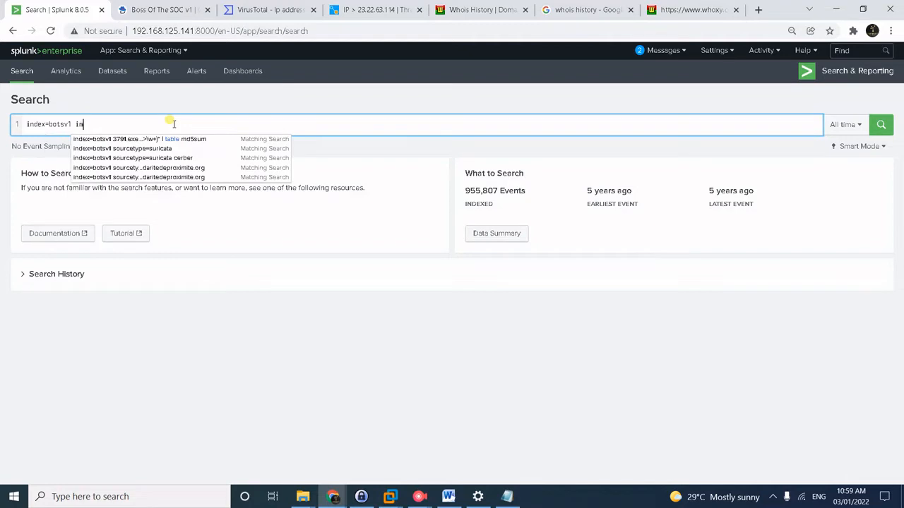
type("reallyn")
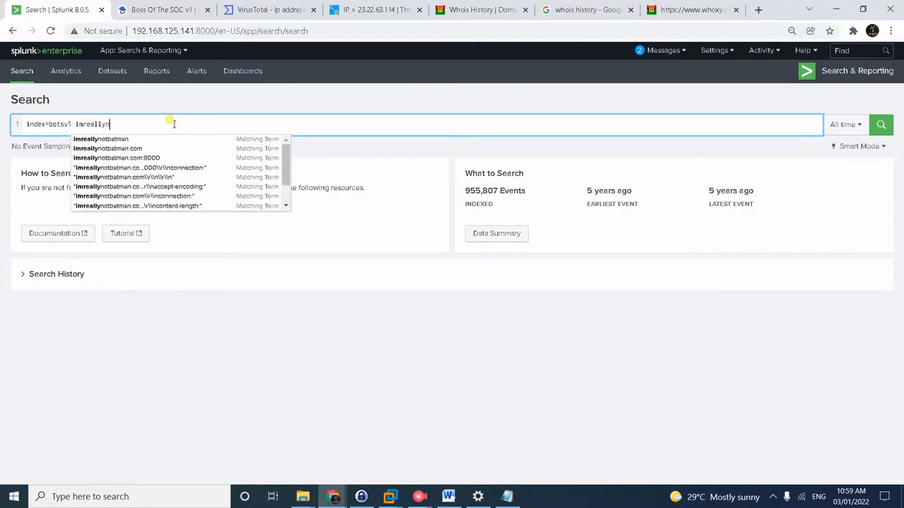
type("otbatman.com")
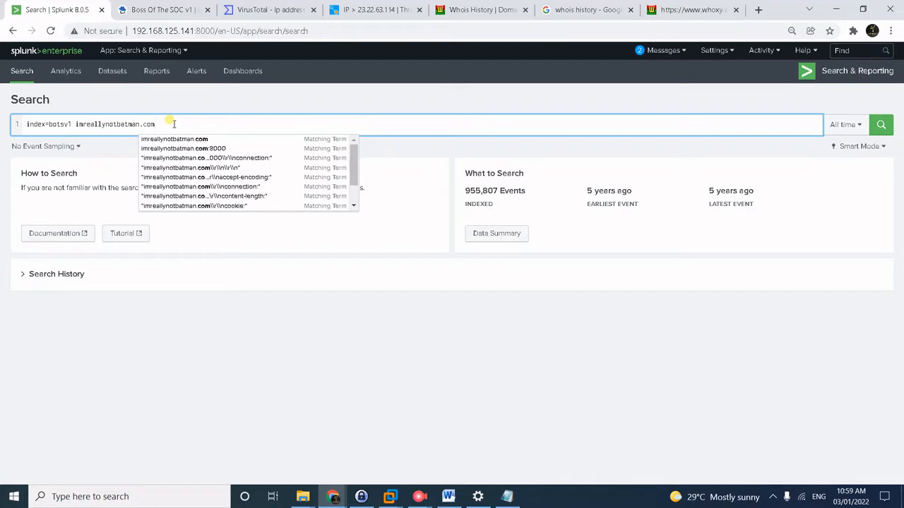
type(" sourc")
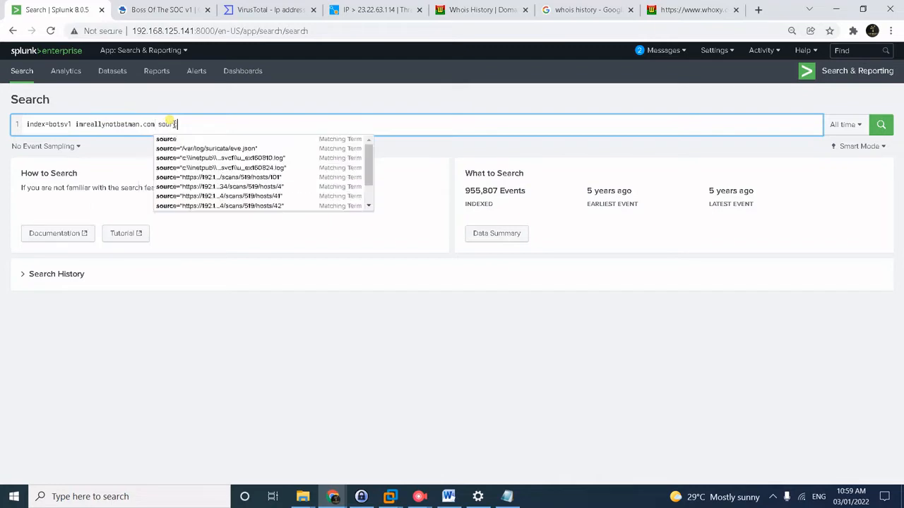
type("etype:")
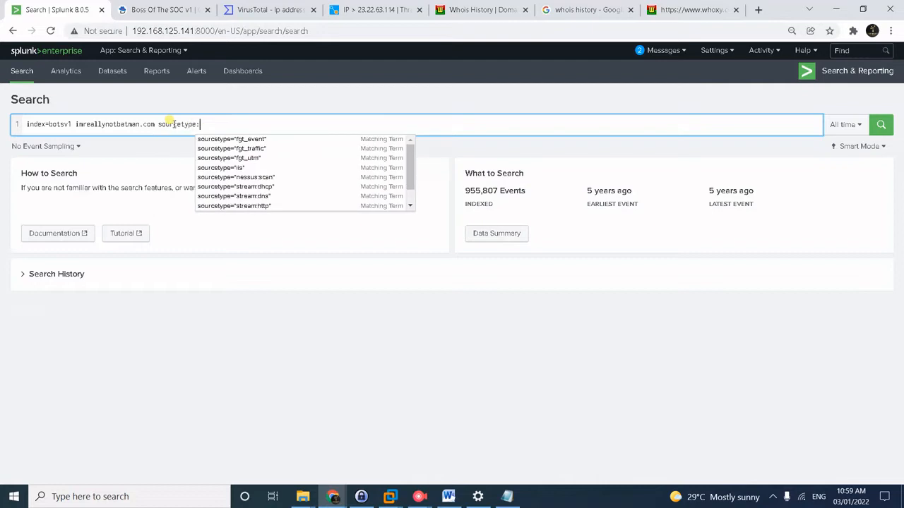
type("stre")
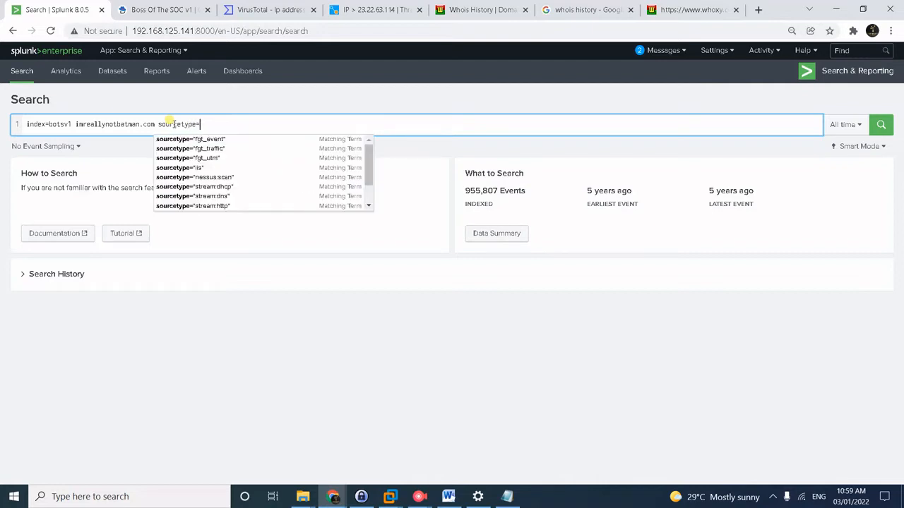
type("am")
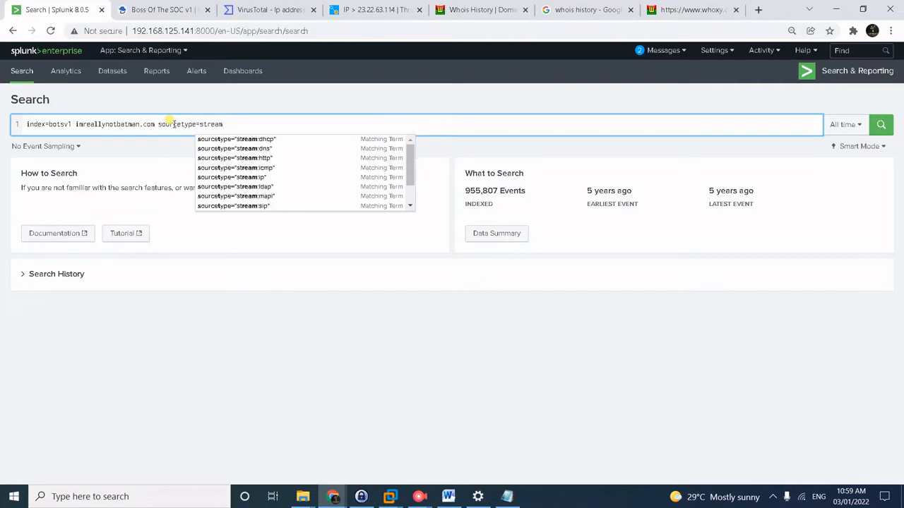
left_click(244, 158)
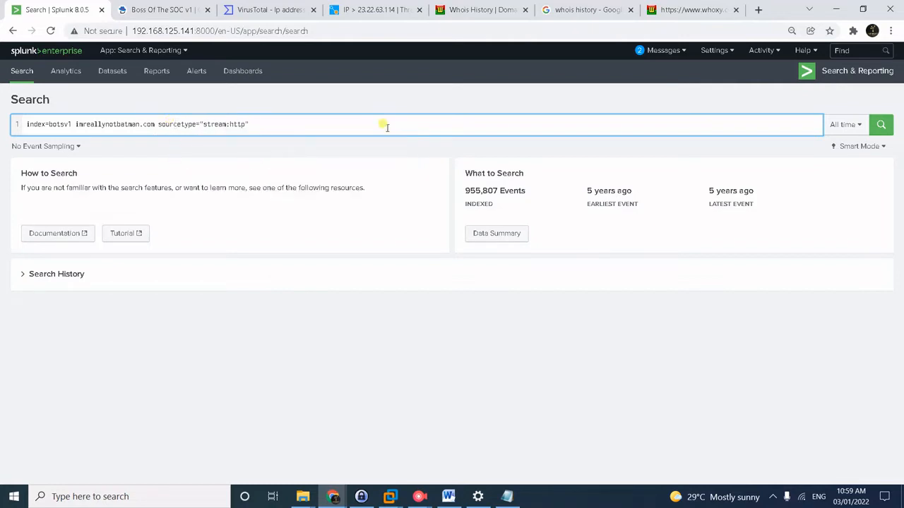
type("http")
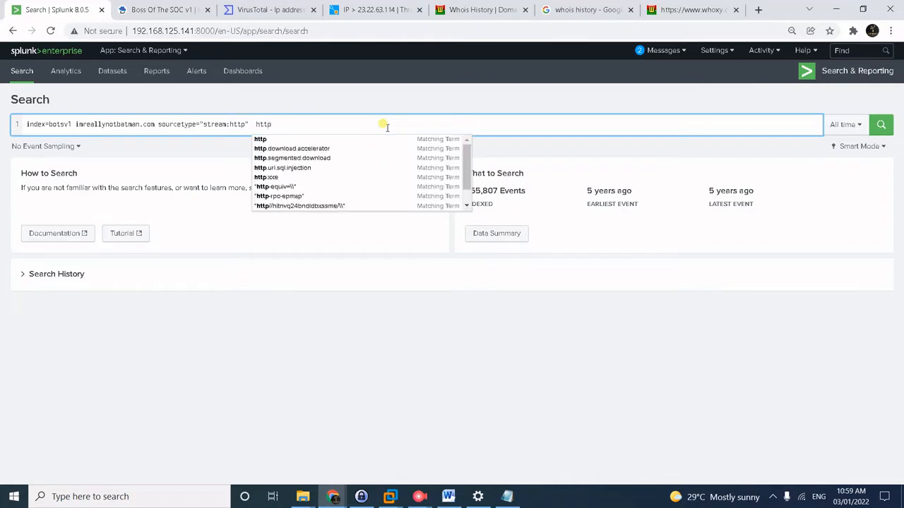
type("_")
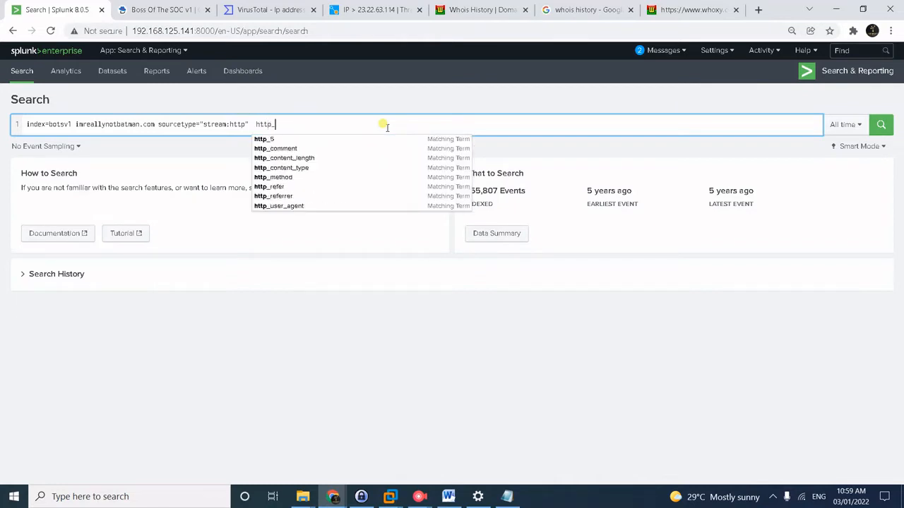
type("meth")
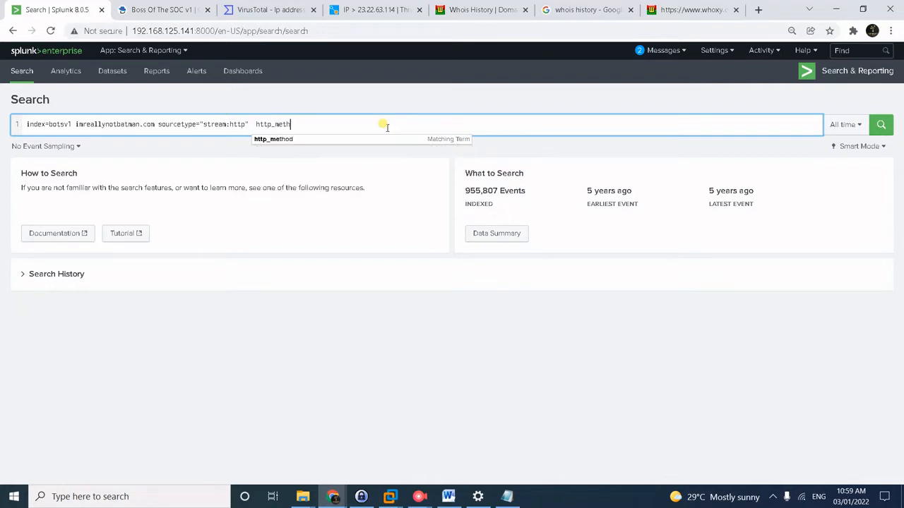
type("od=")
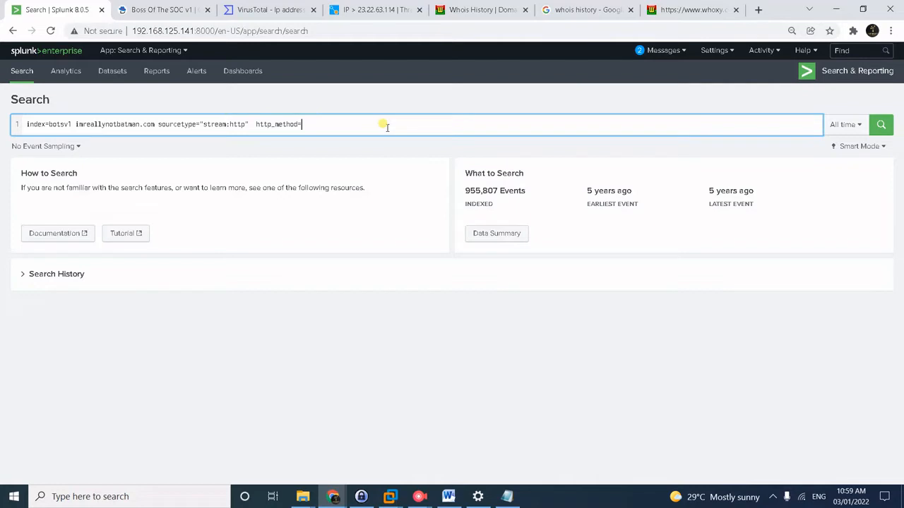
type("\"POST\" f")
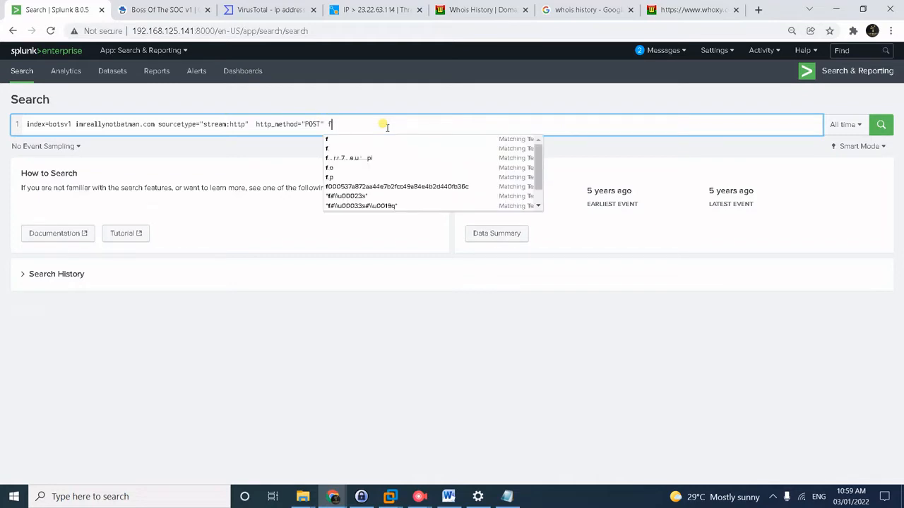
type("orm")
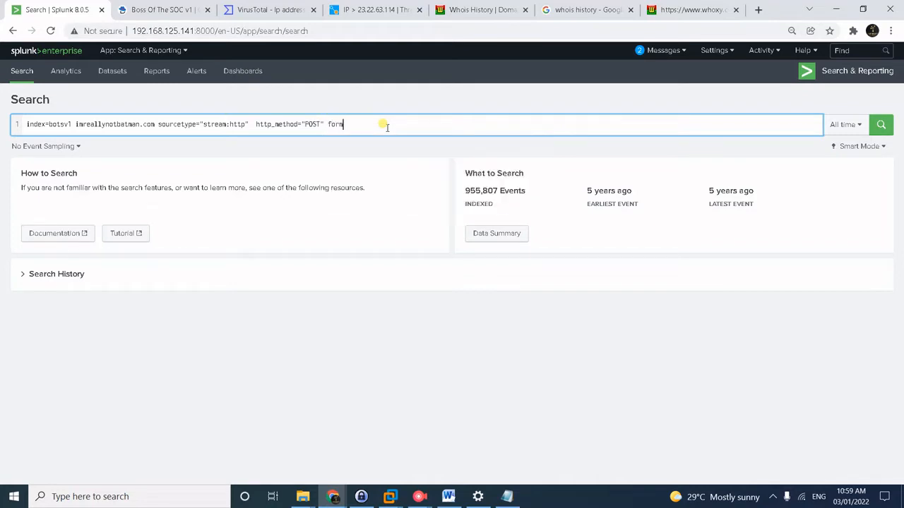
type("_")
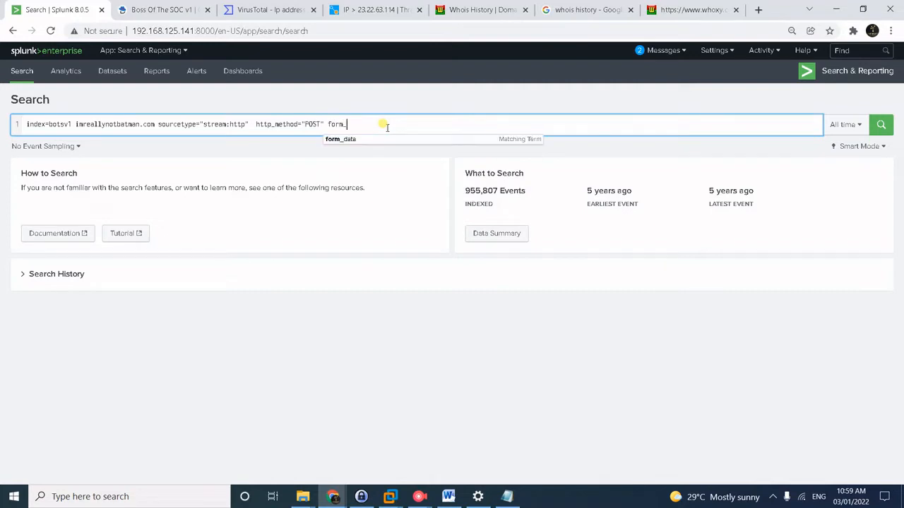
type("data=")
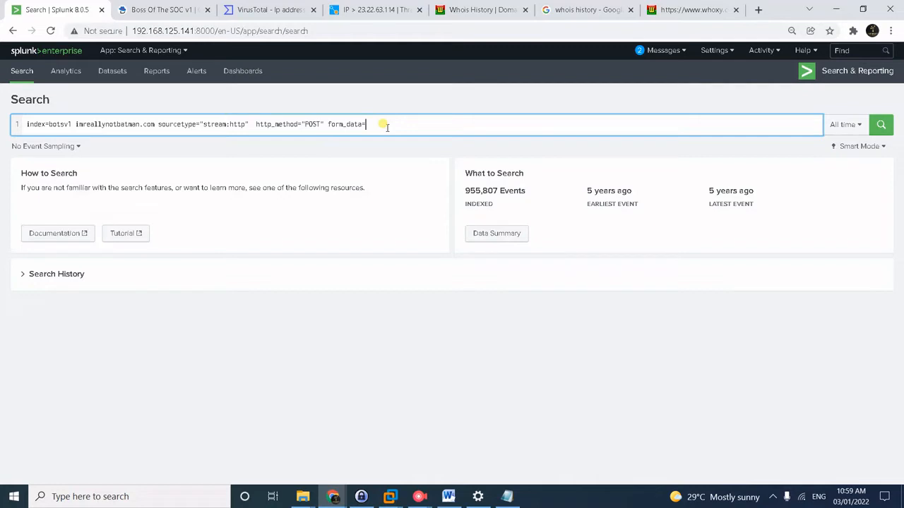
type("*username*passwd*")
Run the search, returning 2 POST events whose form_data contains username and passwd.
key("Return")
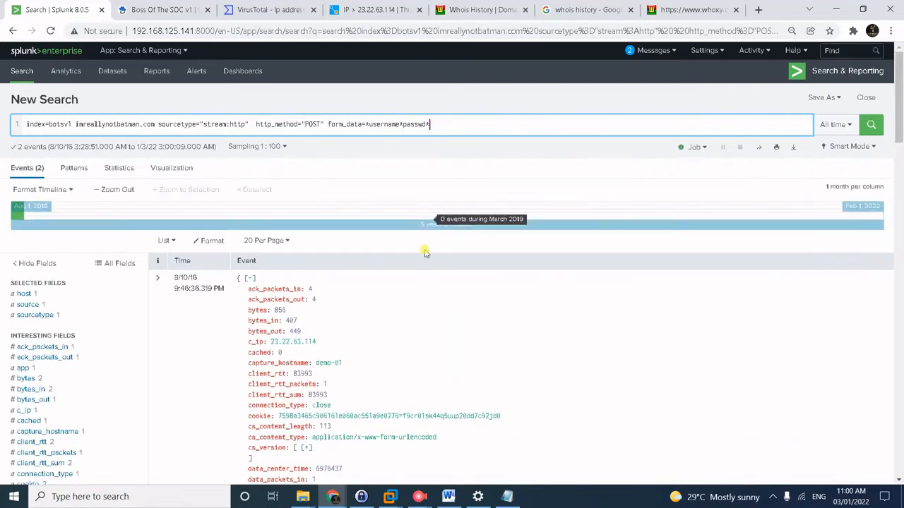
scroll(498, 374, "down", 1)
scroll(499, 374, "down", 2)
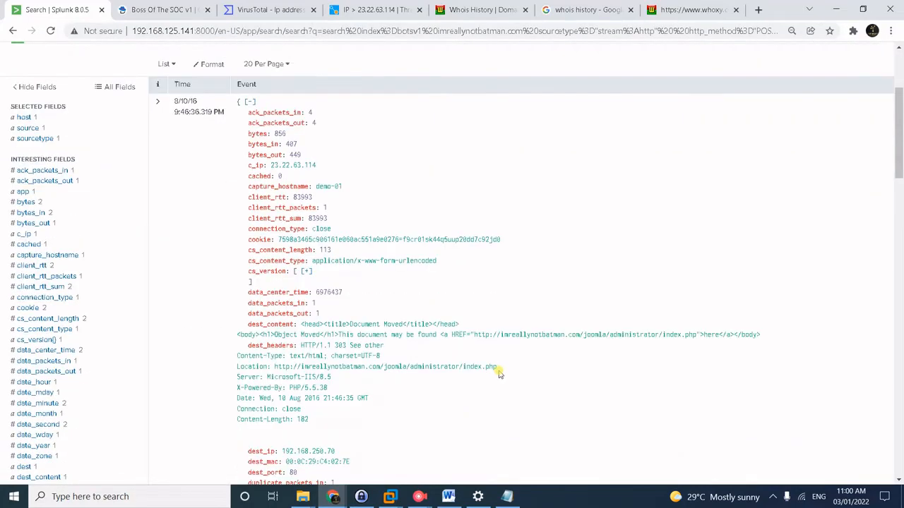
scroll(428, 385, "down", 2)
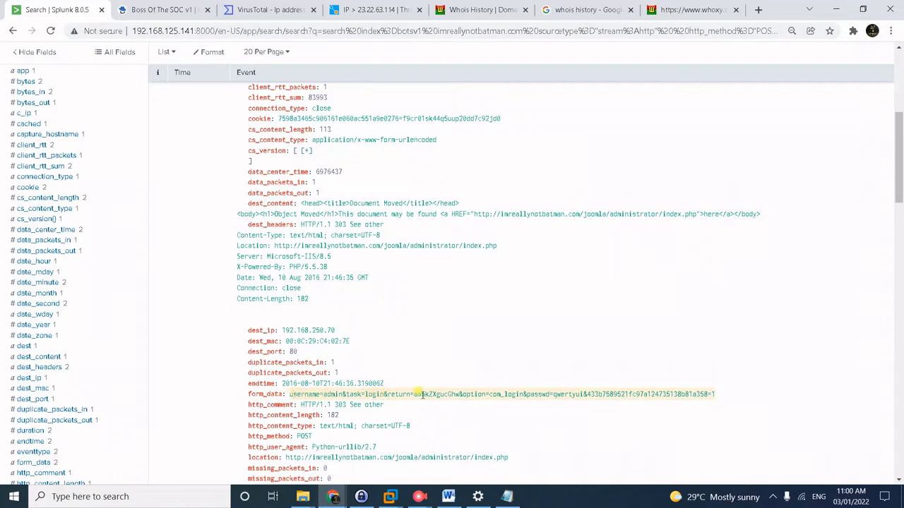
scroll(592, 380, "up", 5)
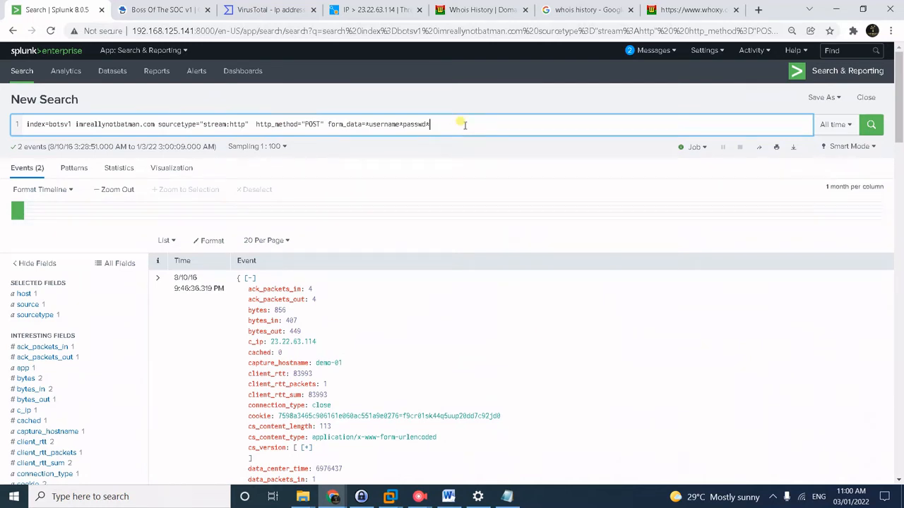
key("Return")
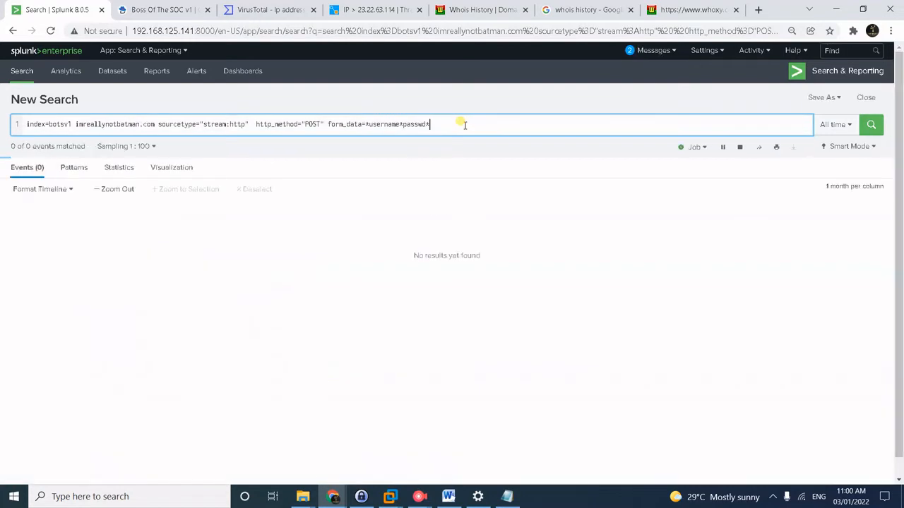
Add a second query line, | rex field=form_data "username=(?<user>\w+)", and run the search.
key("shift+Return")
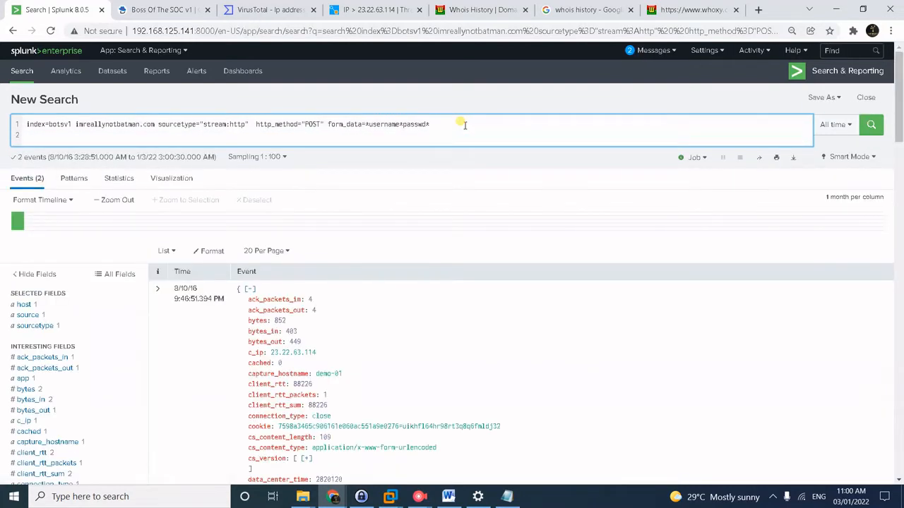
type("| rex fie")
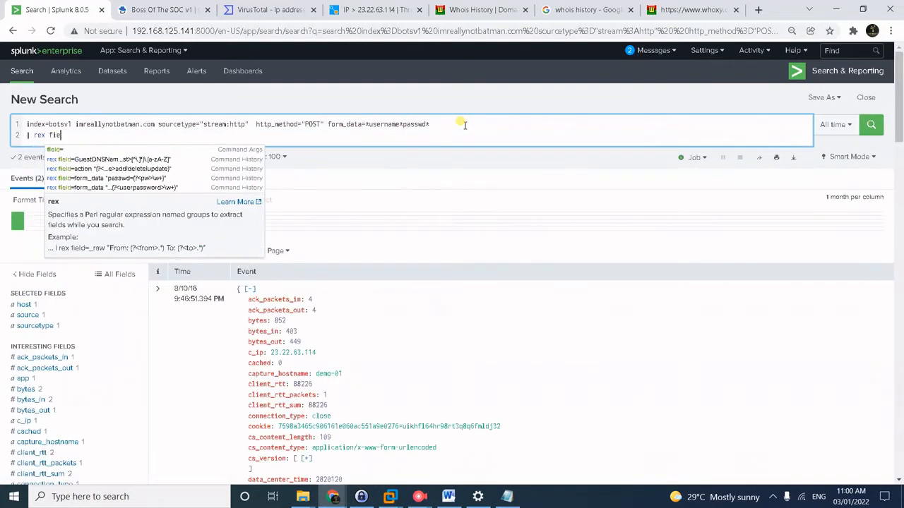
type("ld=form")
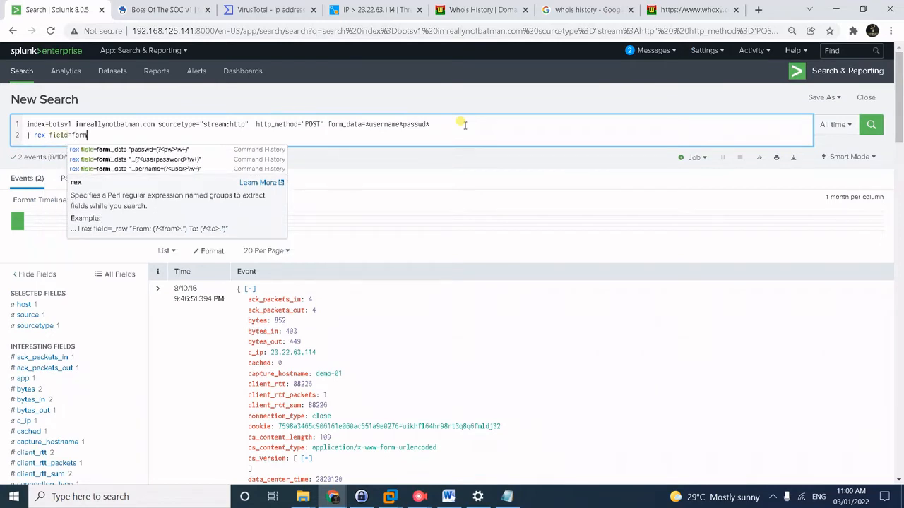
type("_data")
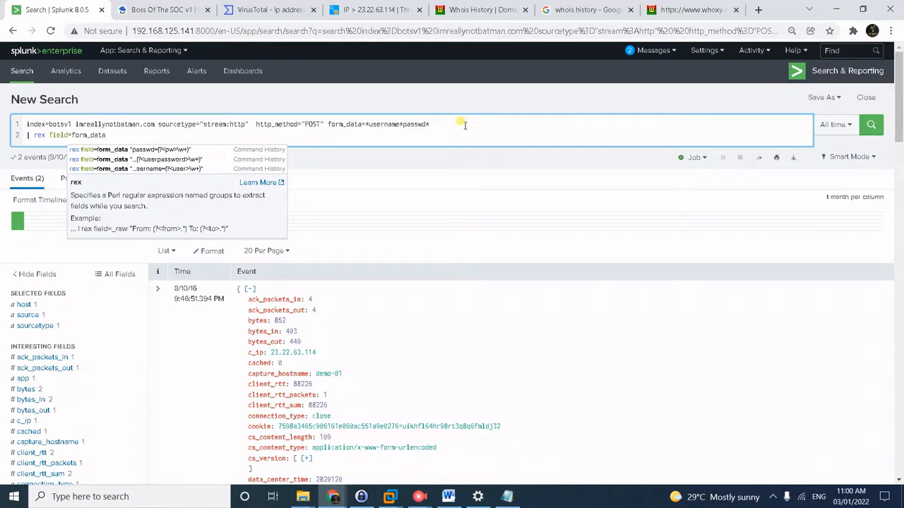
type(" \"us")
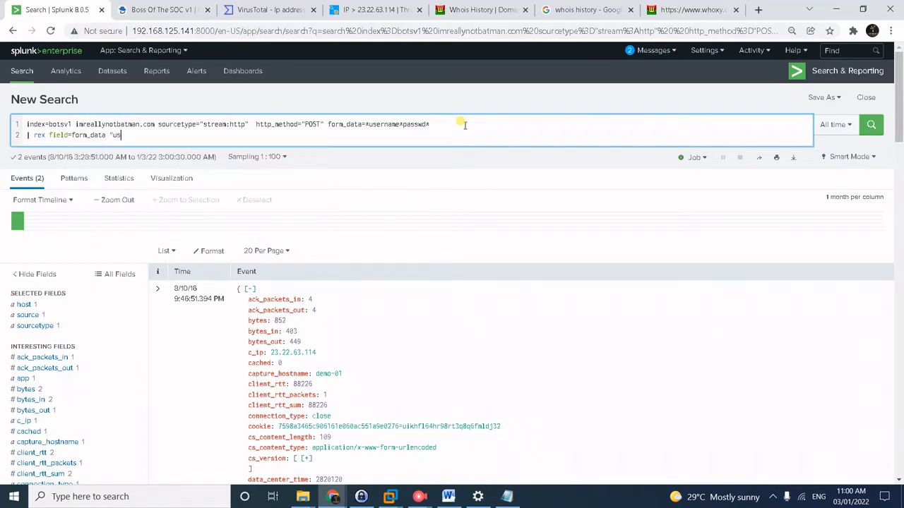
type("ername=(?<user>")
type("\\w+)\"")
key("Return")
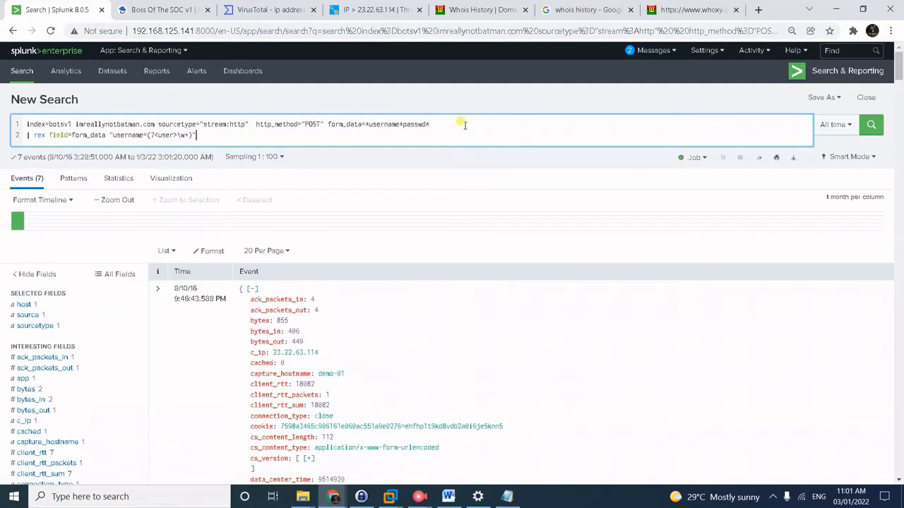
Duplicate the rex line onto line 3, changing username to passwd and the capture name to pw.
key("shift+Return")
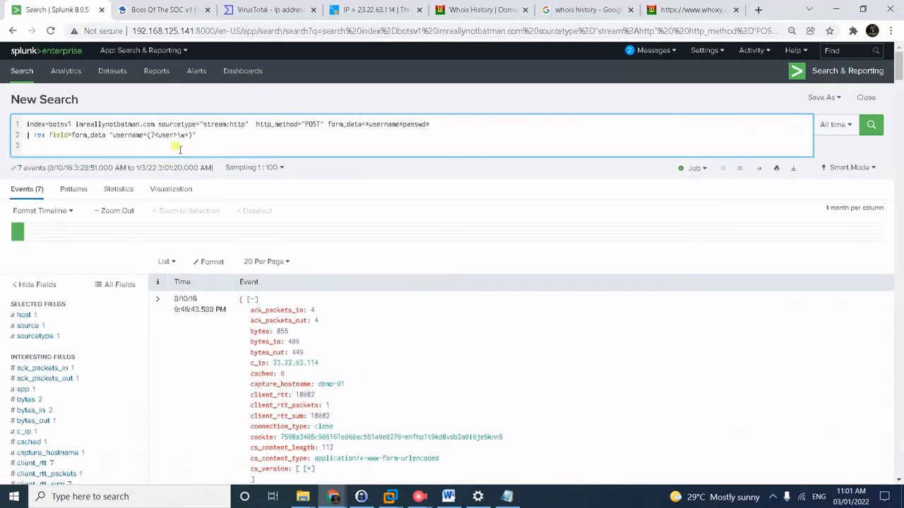
left_click_drag(202, 135, 22, 137)
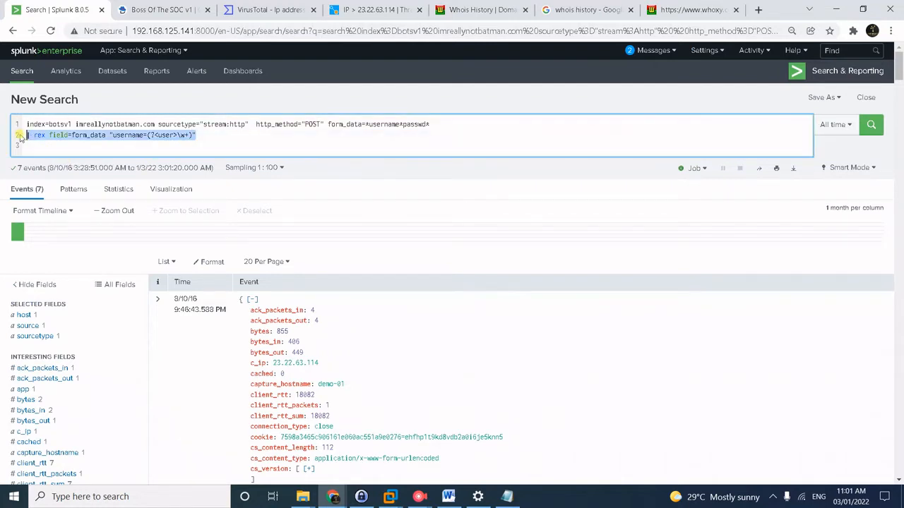
key("ctrl+c")
left_click(46, 146)
key("ctrl+v")
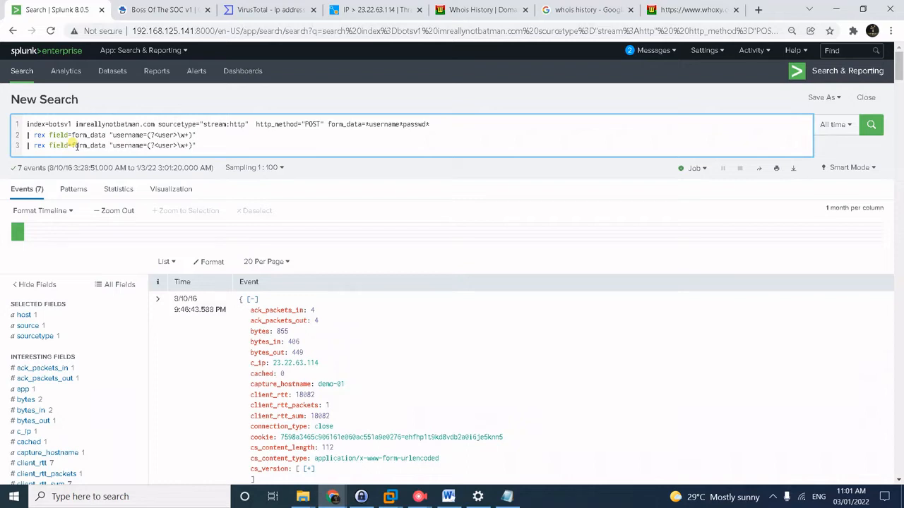
left_click_drag(113, 145, 144, 143)
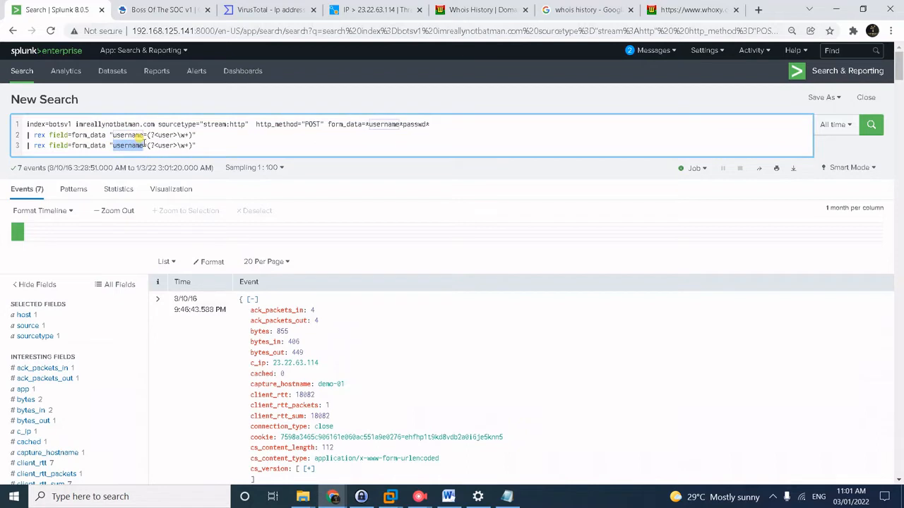
type("passw")
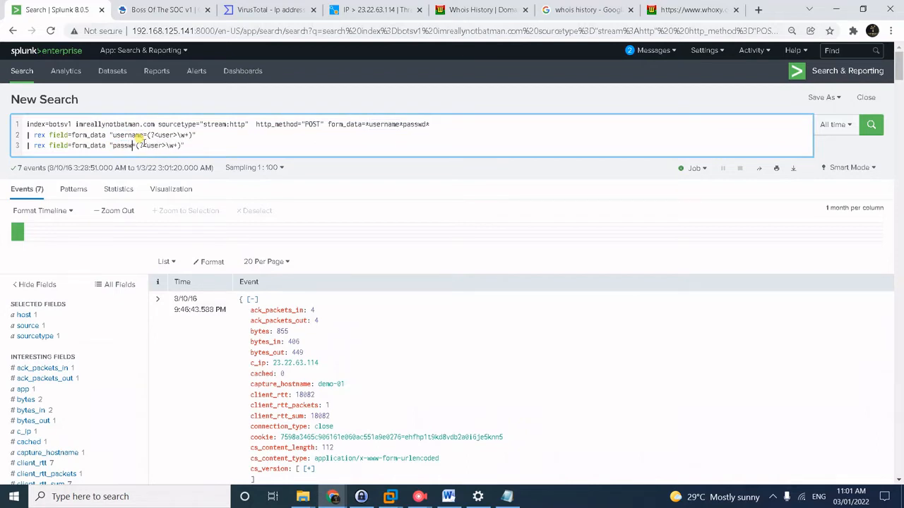
type("d")
key("Right")
key("Right")
key("Right")
key("Right")
key("shift+Right")
key("shift+Right")
key("shift+Right")
key("shift+Right")
type("pw")
key("End")
Append | table _time, user, pw and | sort by _time, then run the search.
key("shift+Return")
type("| table")
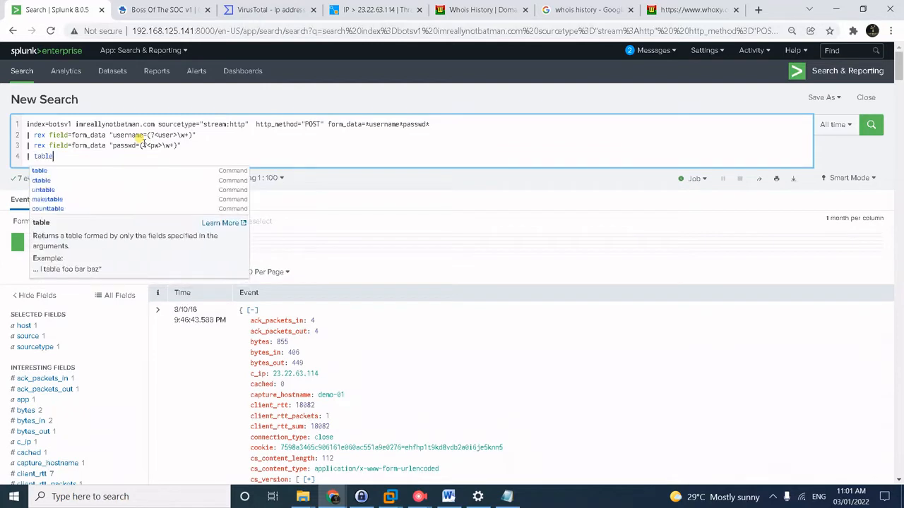
type(" _time")
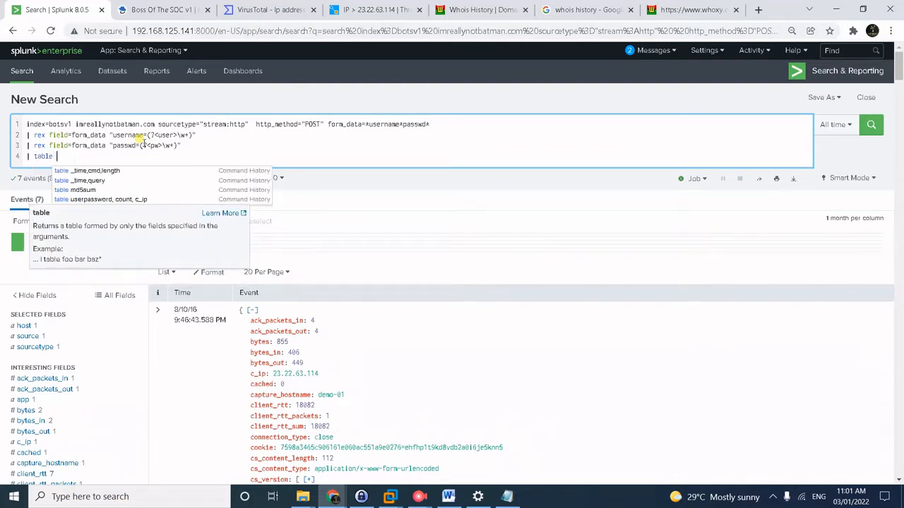
type(",")
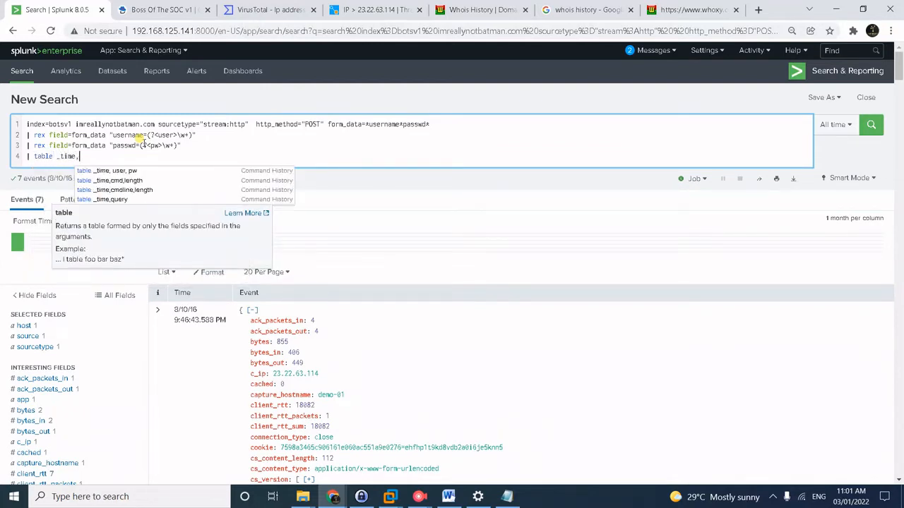
type(" user")
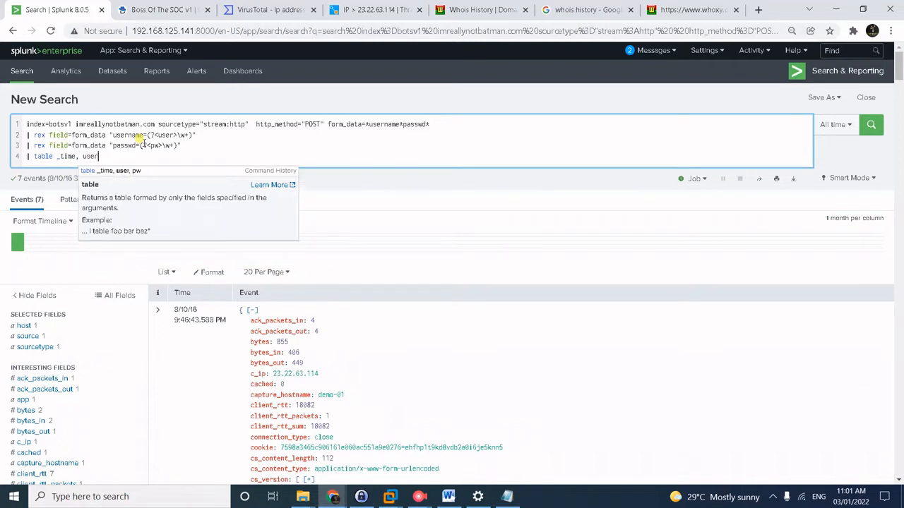
type(",")
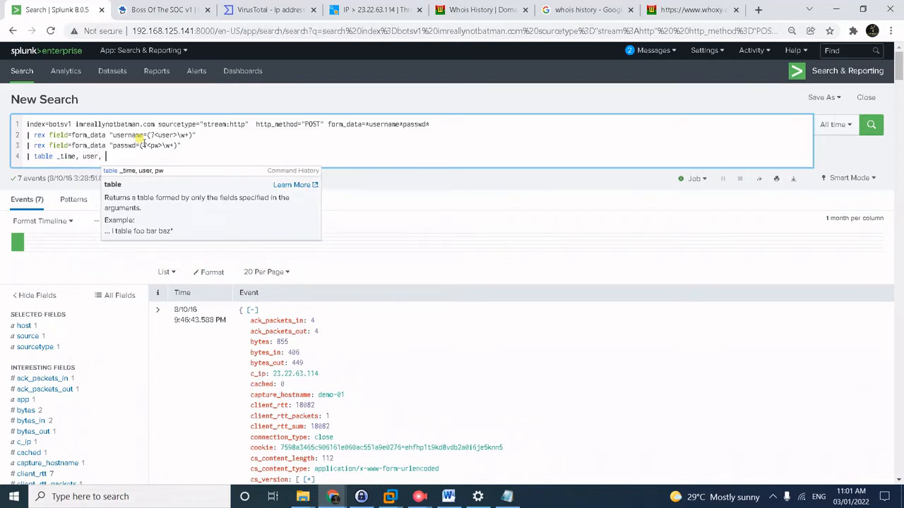
key("shift+Return")
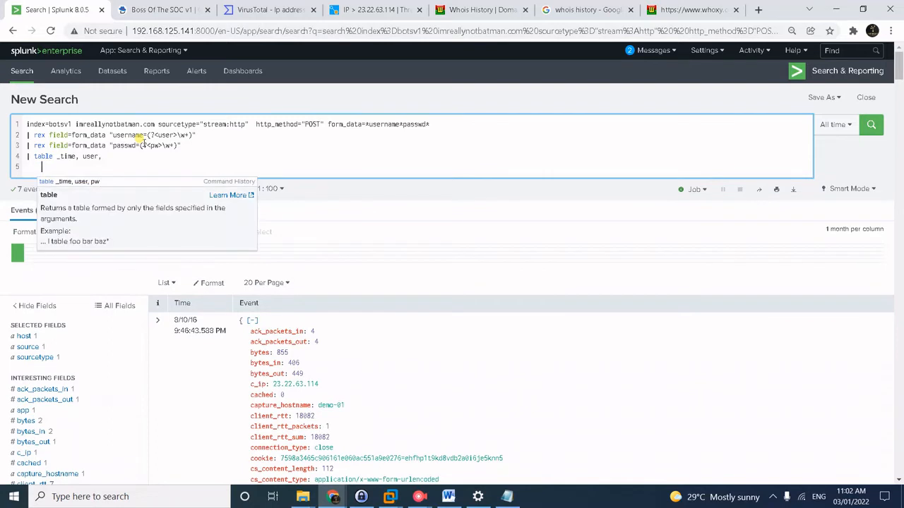
key("BackSpace")
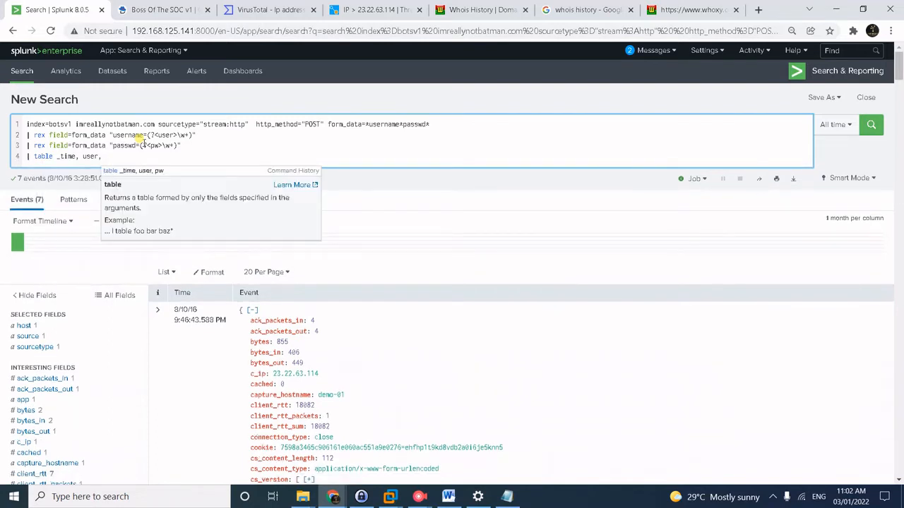
type("pw")
key("shift+Return")
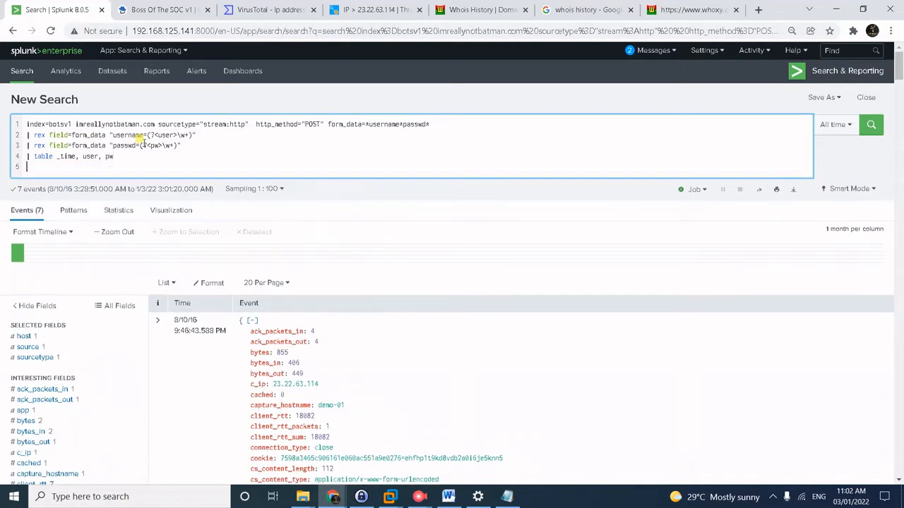
type("| sorty")
key("BackSpace")
type("b")
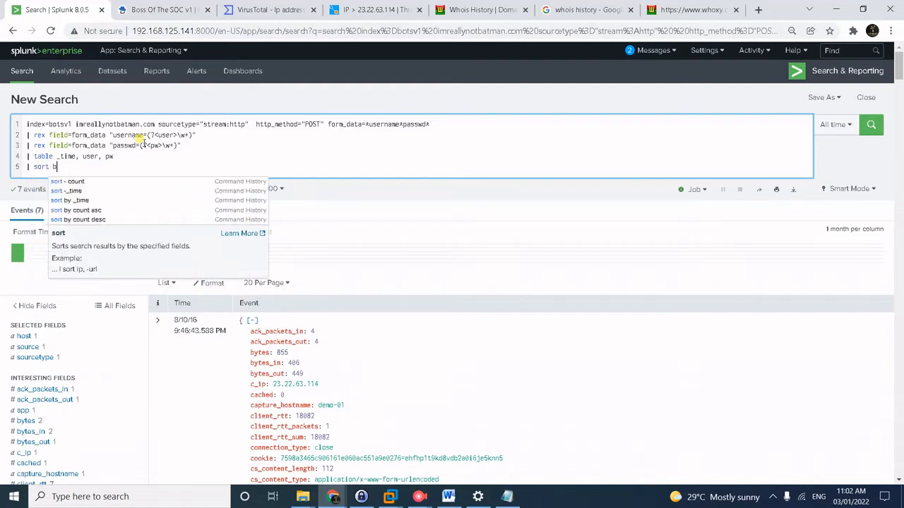
type("y _time")
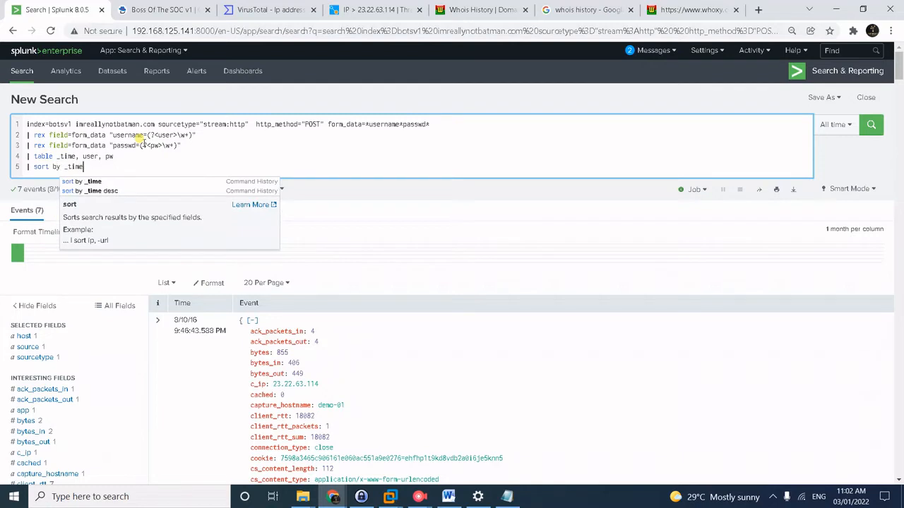
key("Return")
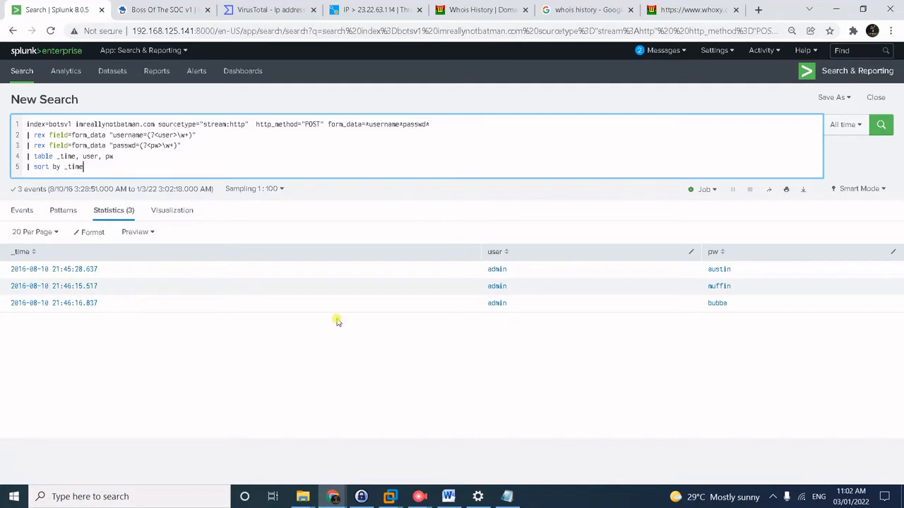
Change event sampling from 1:100 to No Event Sampling to rerun on all events.
left_click(280, 190)
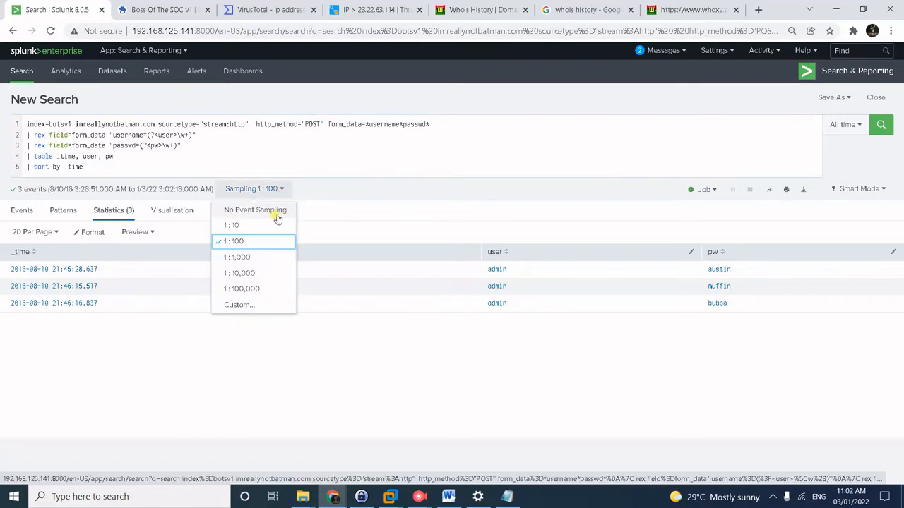
left_click(278, 212)
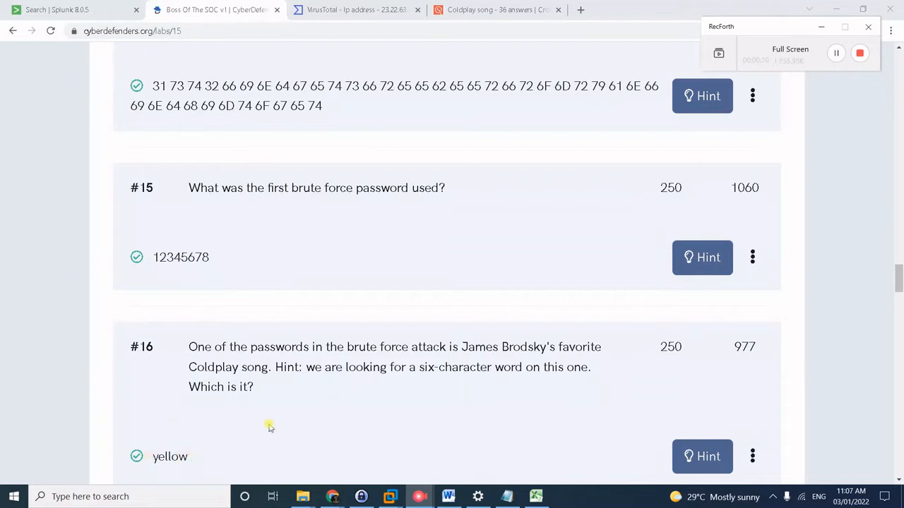
Return to the Splunk search results showing the 413 brute-force login attempts.
left_click(76, 7)
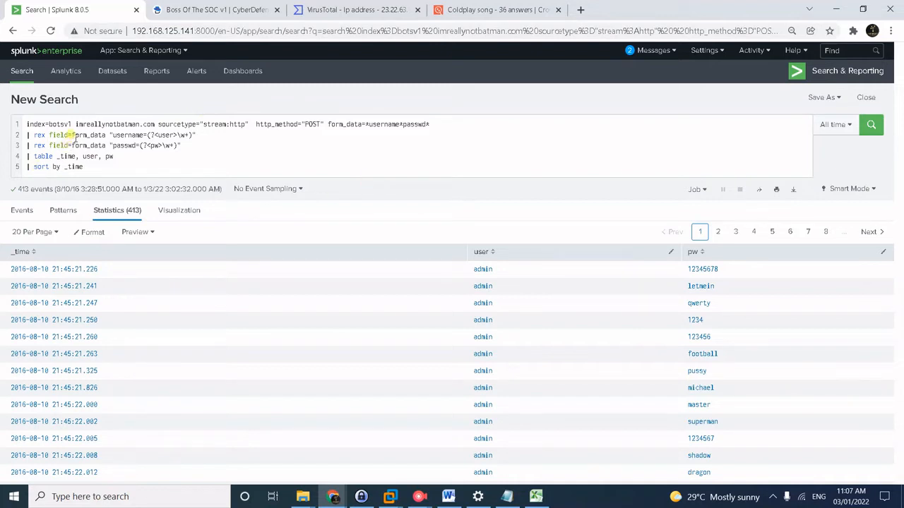
Delete the username rex line and add | eval lenpword=len(pw) after the password extraction.
left_click_drag(26, 134, 212, 132)
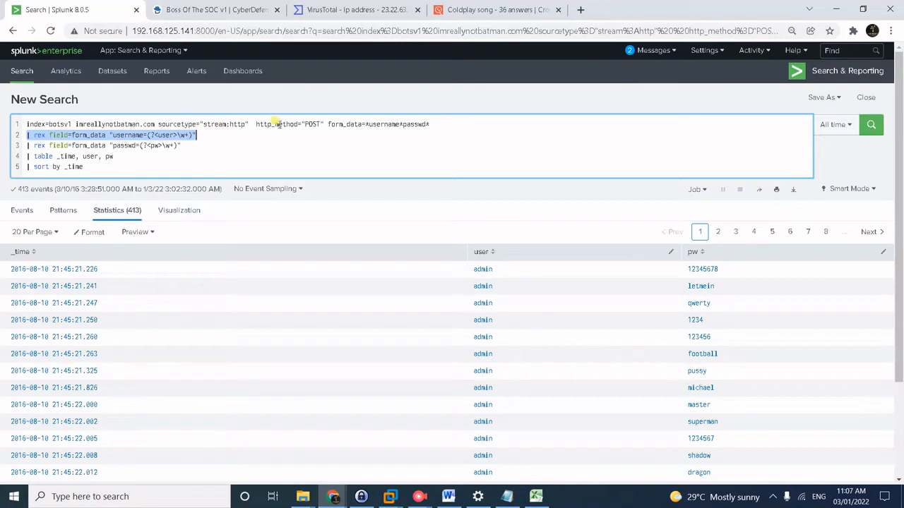
key("BackSpace")
key("BackSpace")
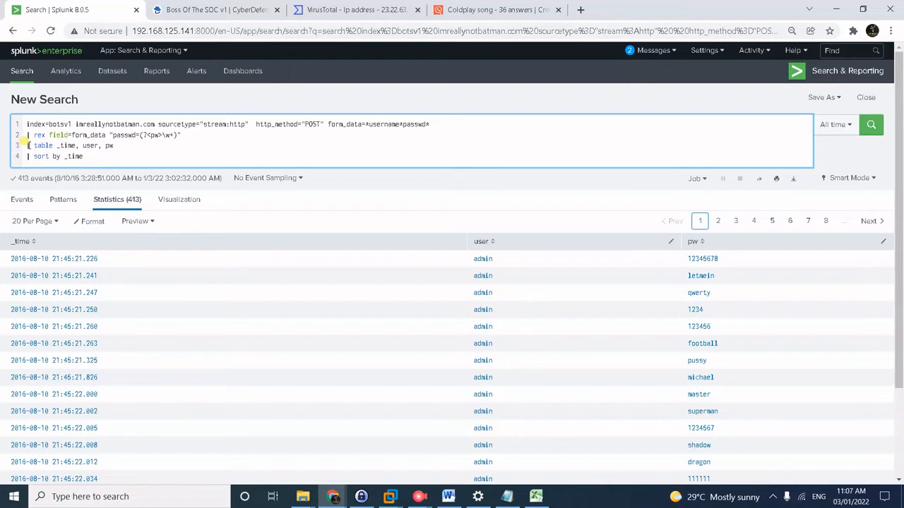
left_click(28, 145)
key("Return")
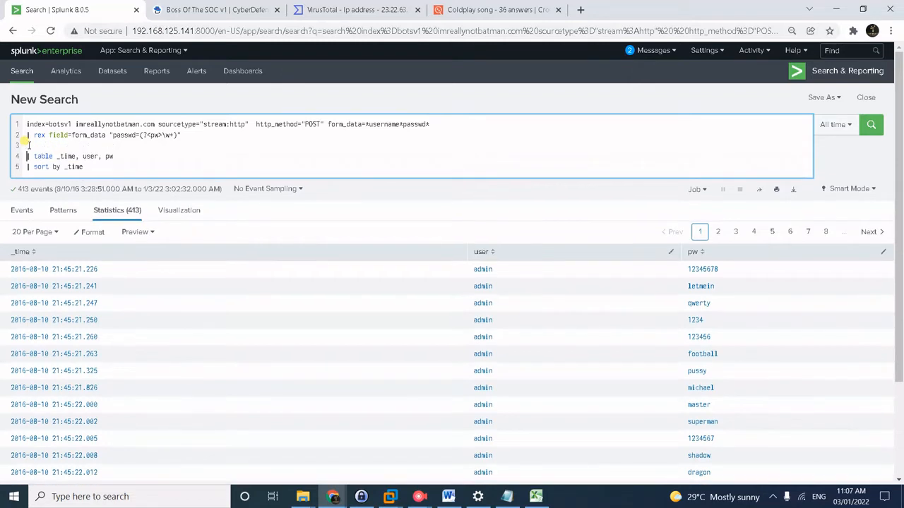
type("| ")
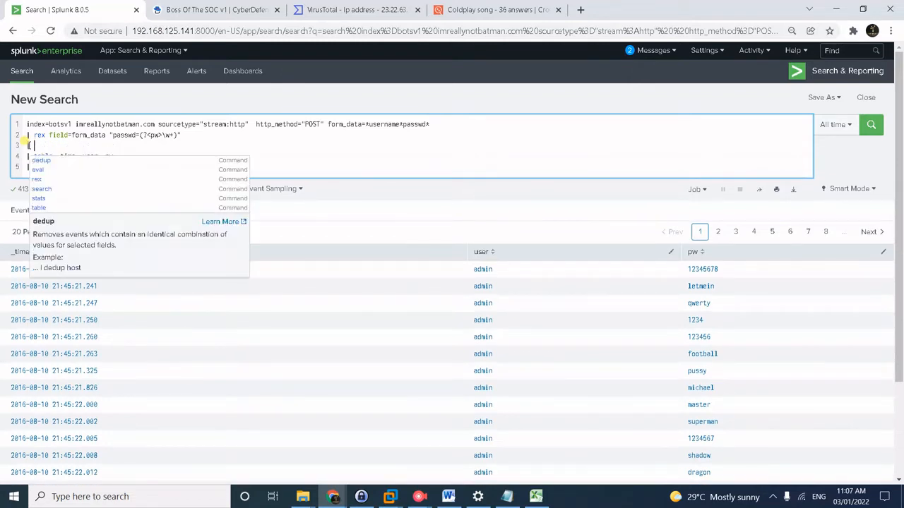
type("eval")
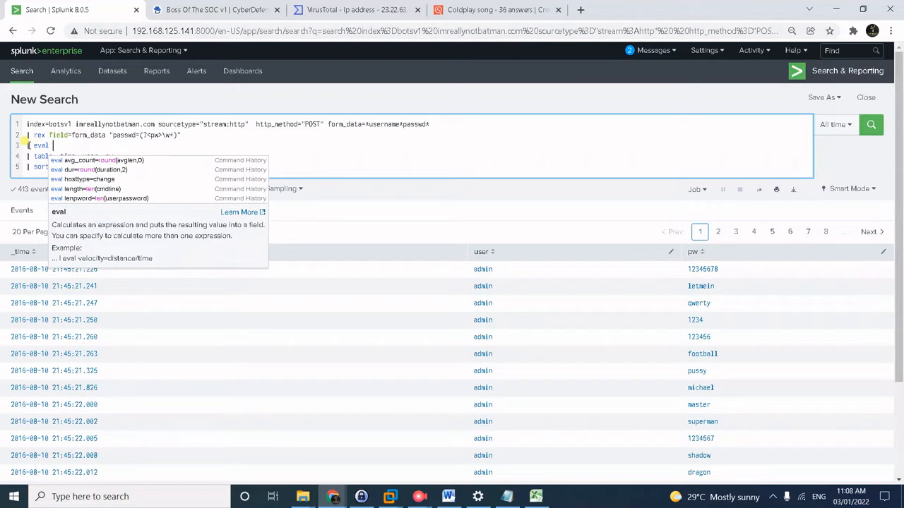
type(" le")
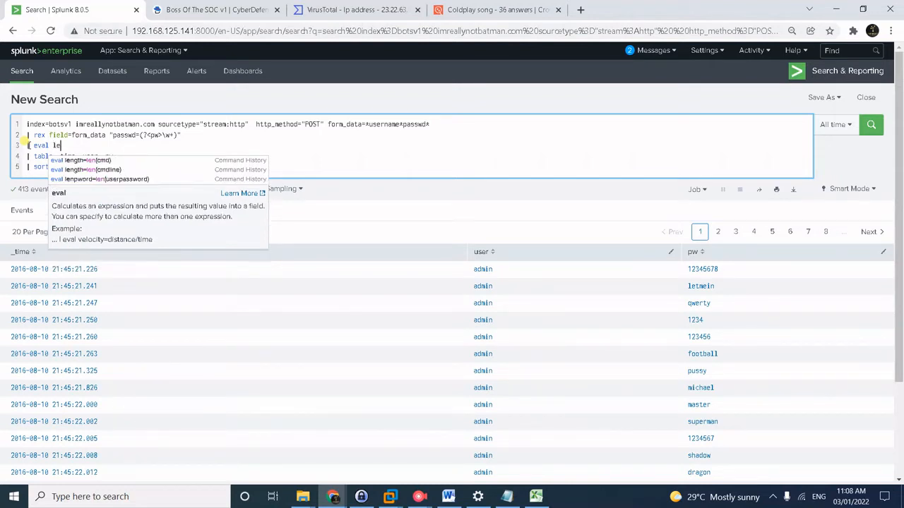
type("npword")
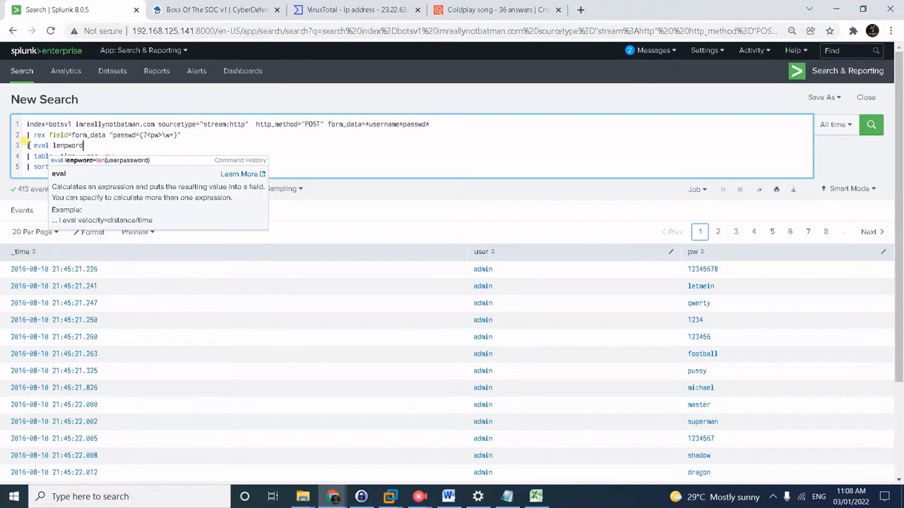
type("=")
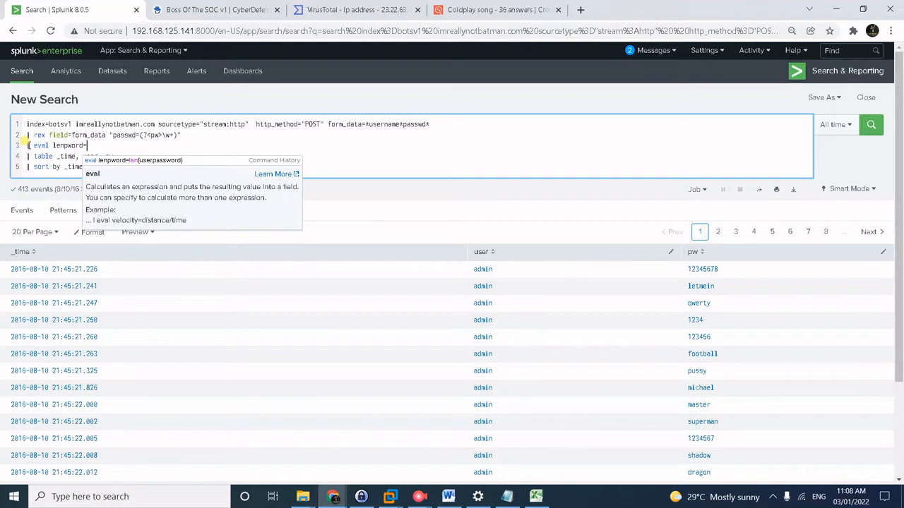
type("len(")
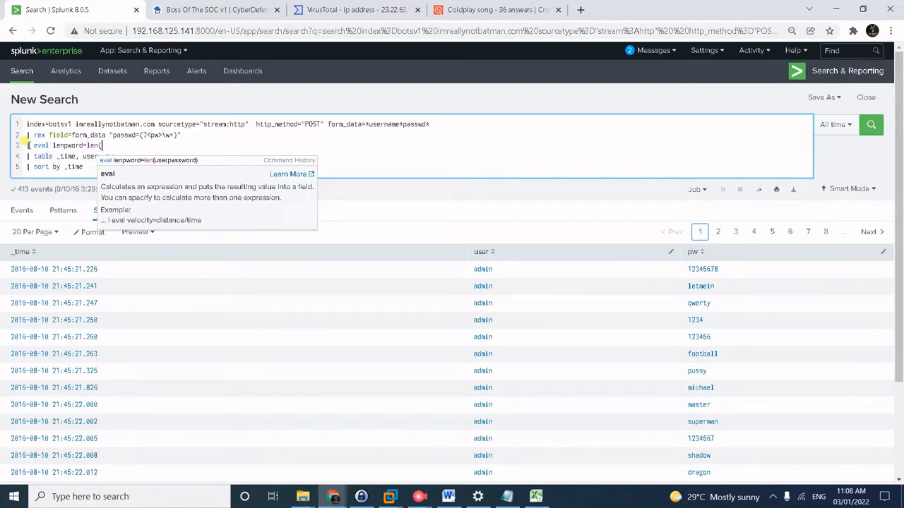
type("pw)")
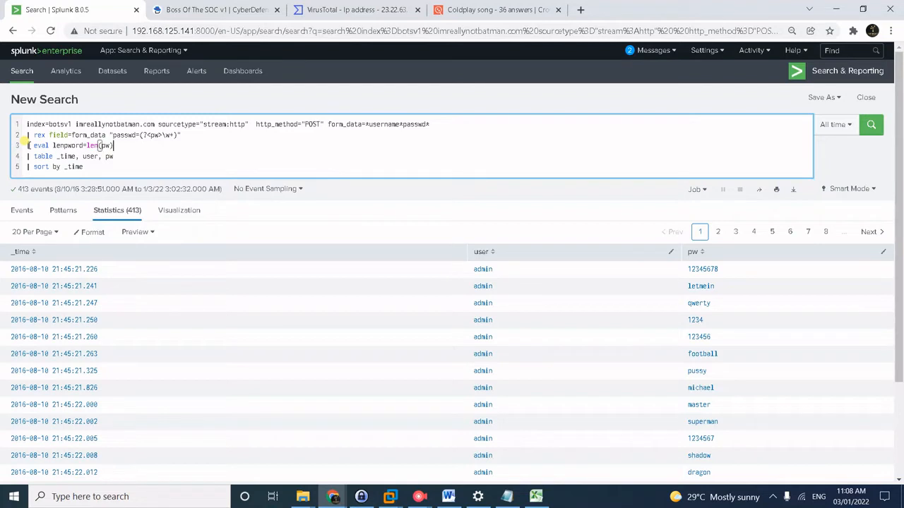
key("Right")
key("Left")
key("Return")
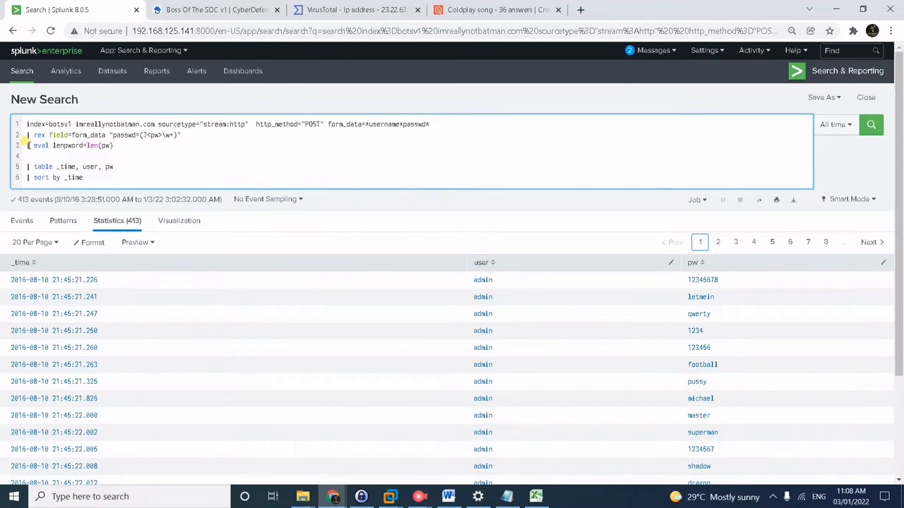
Add | search lenpword=6 and | stats count by pw lines to the query.
type("| search")
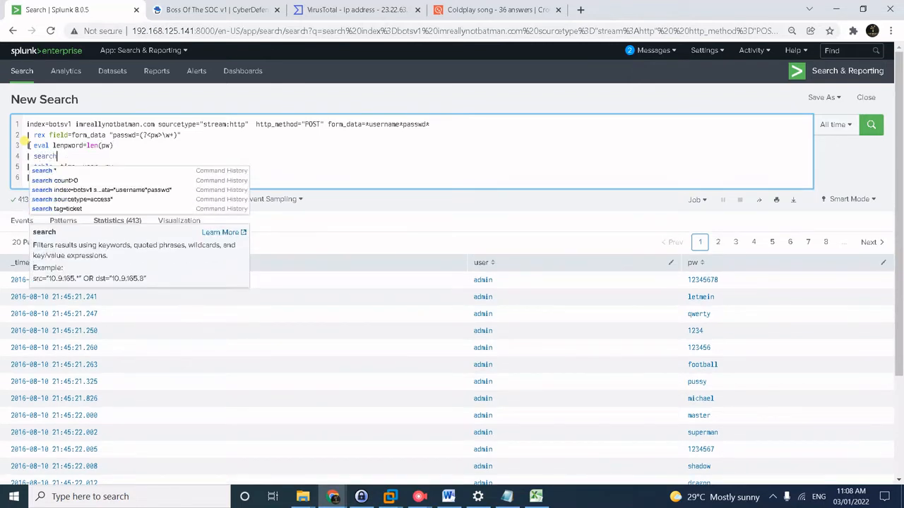
type(" lenp")
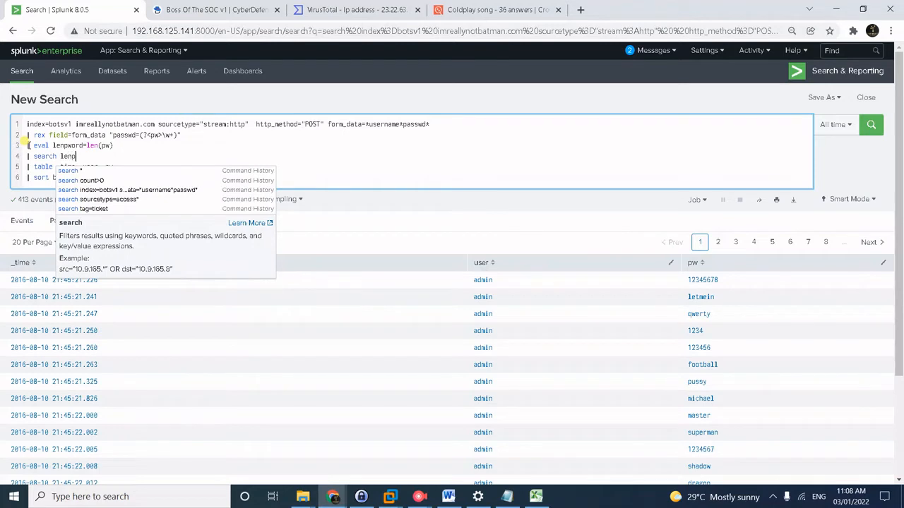
type("word")
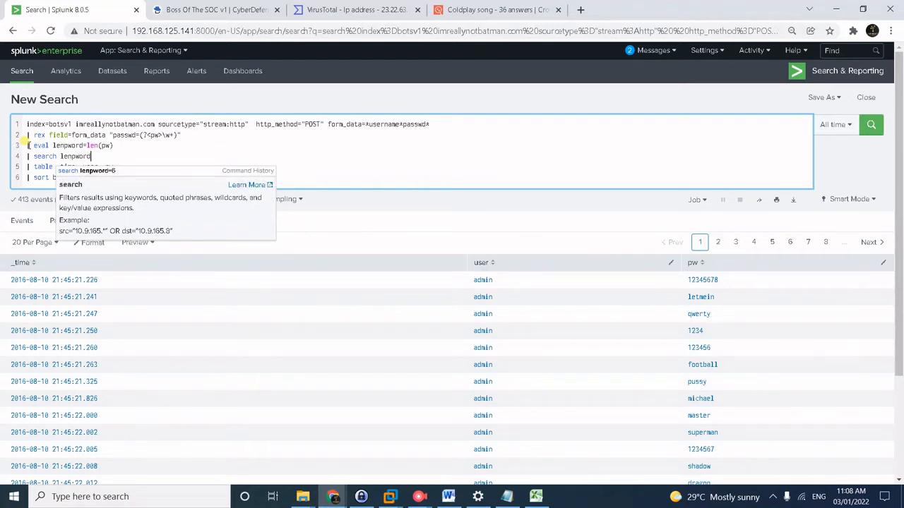
type("=6")
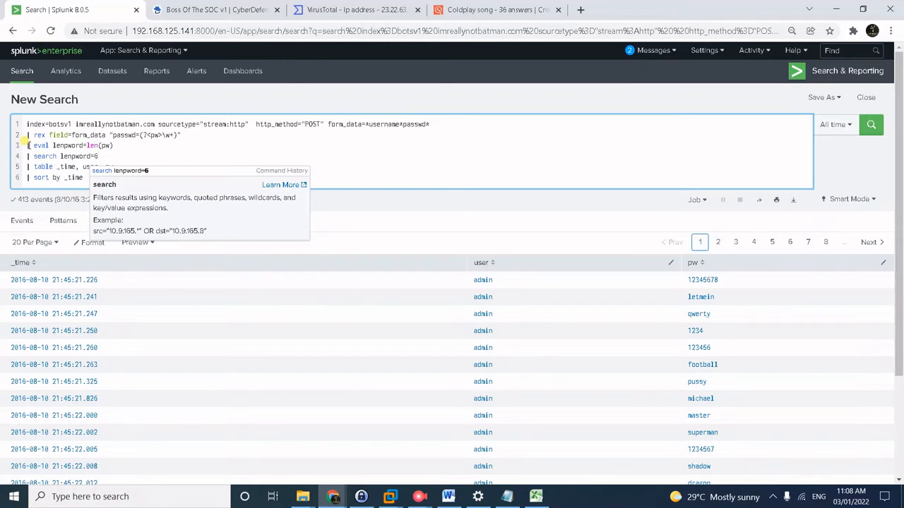
key("shift+Return")
type("| sta")
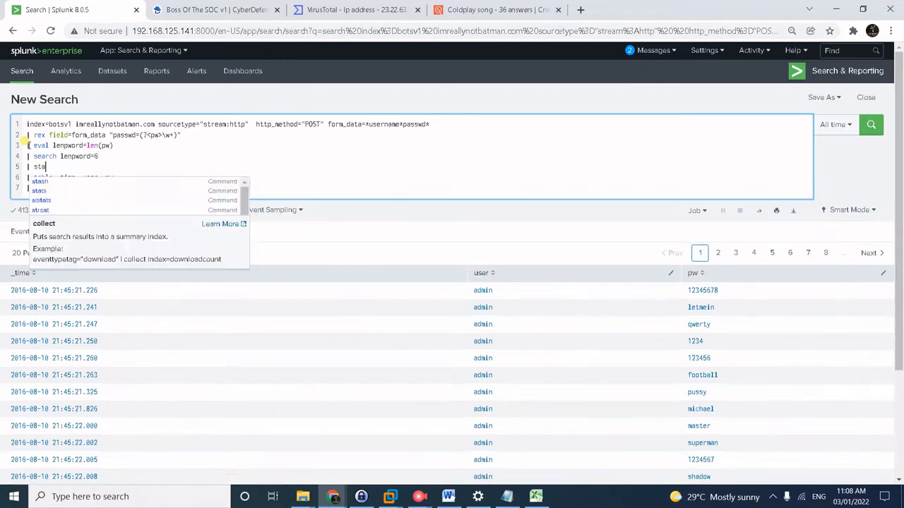
type("ts count by ")
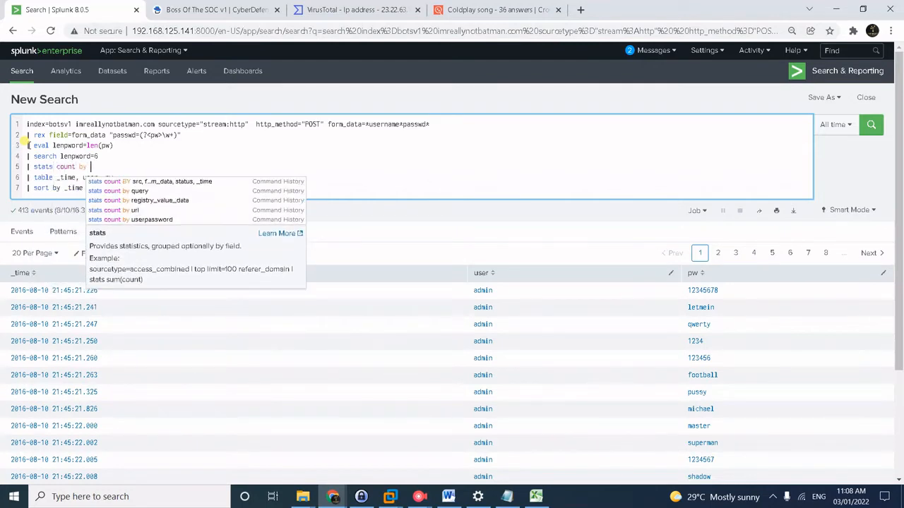
type("pw")
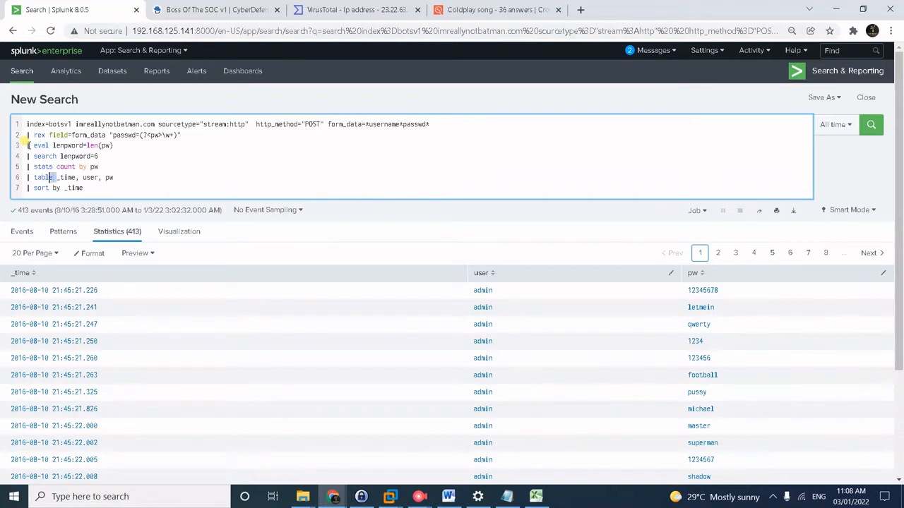
Reduce the table line to | table pw and remove the | sort by _time line.
left_click_drag(57, 177, 100, 177)
key("BackSpace")
key("Delete")
key("Delete")
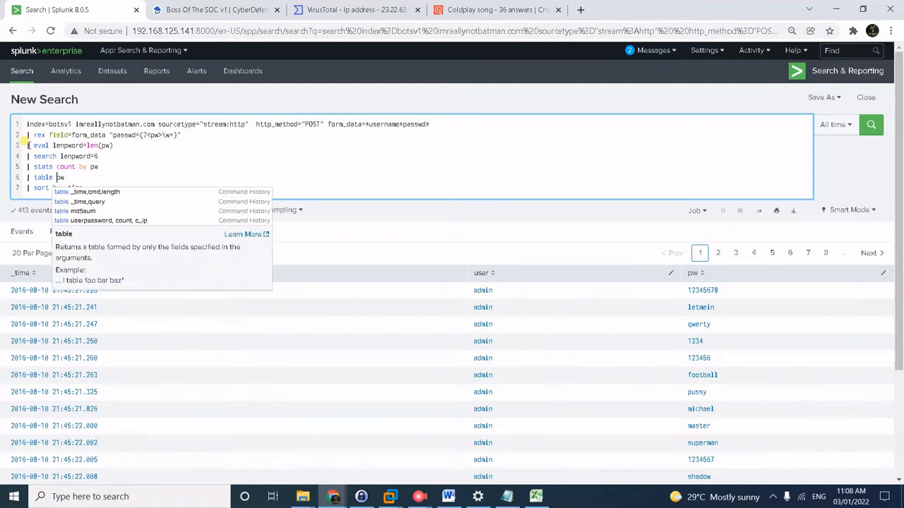
key("Right")
key("Right")
key("Right")
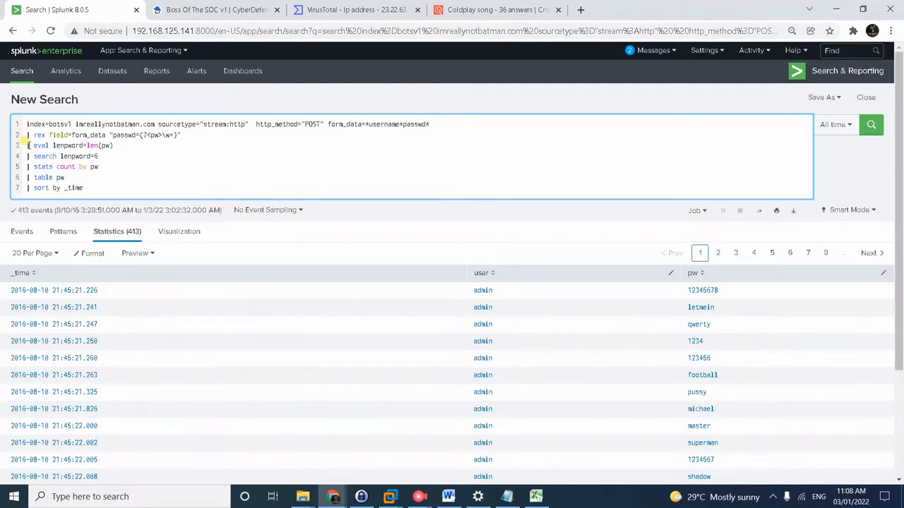
key("shift+End")
key("BackSpace")
key("BackSpace")
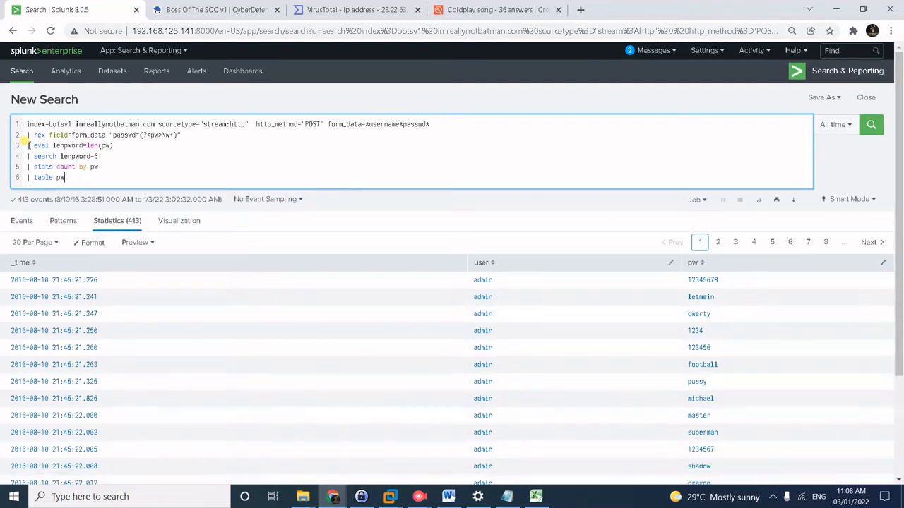
Run the query, review the 213 six-character passwords, and bring up the Coldplay song clue page.
key("Return")
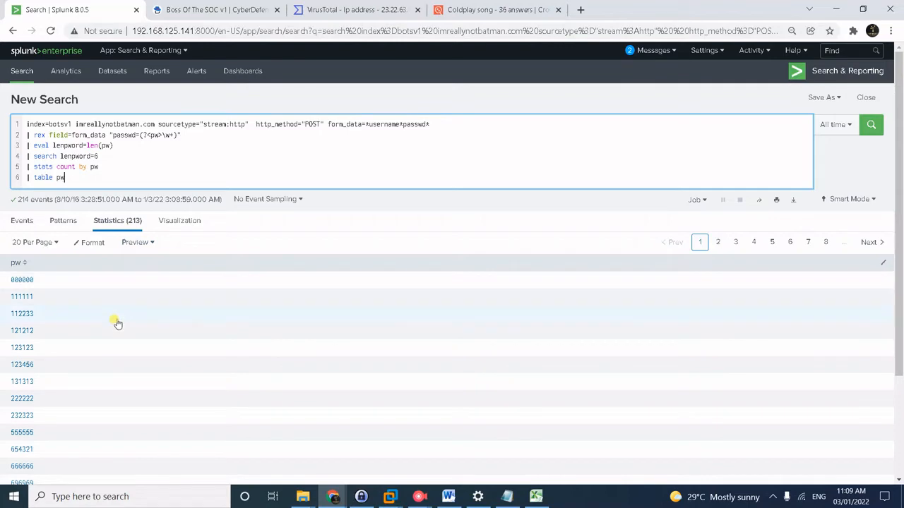
scroll(106, 365, "down", 2)
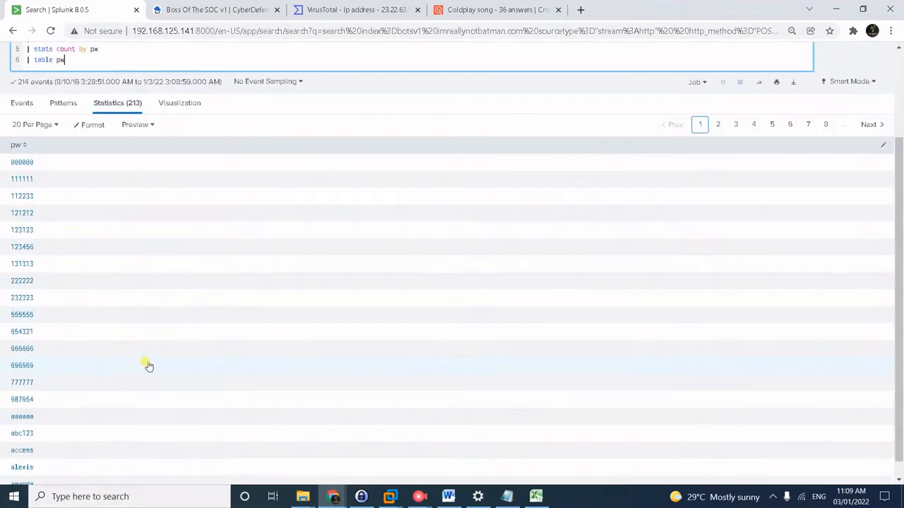
scroll(148, 366, "up", 1)
scroll(149, 366, "up", 1)
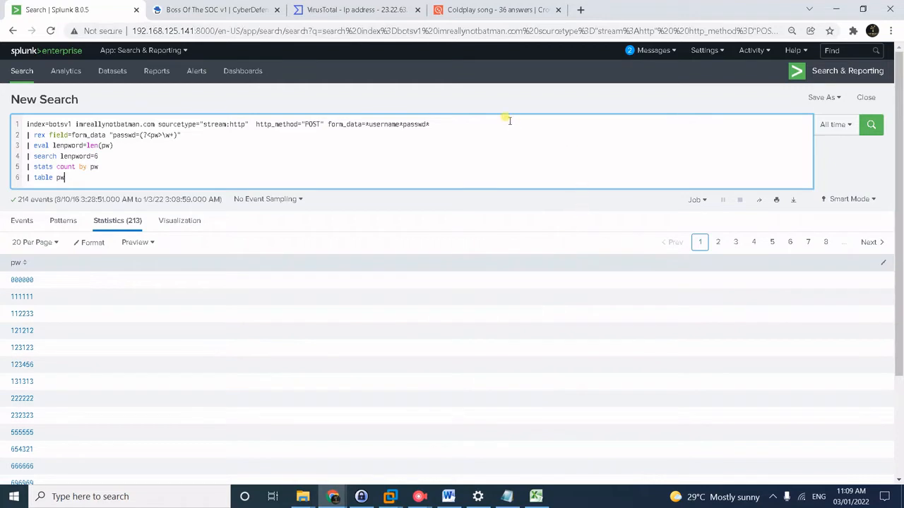
left_click(483, 10)
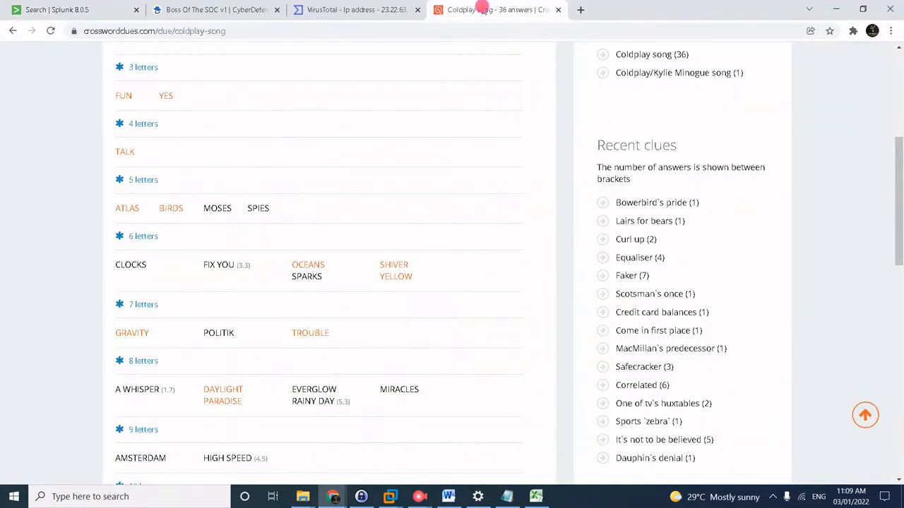
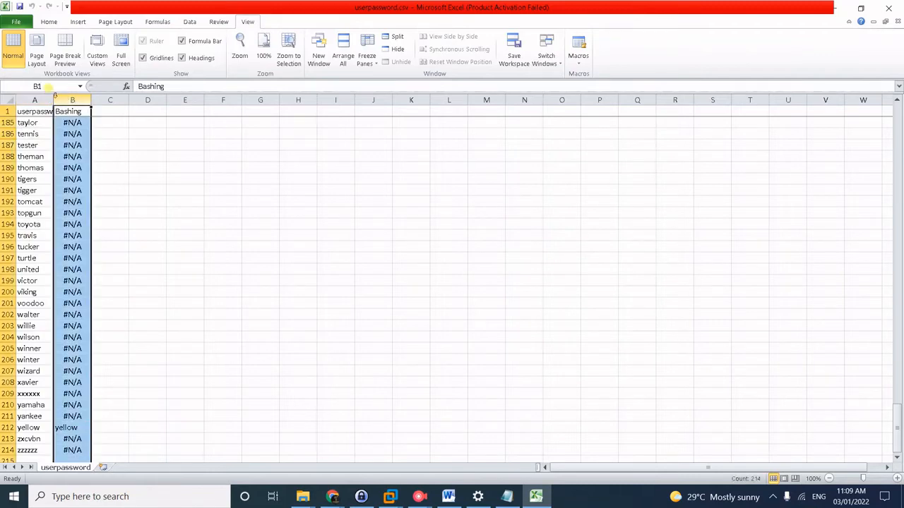
Widen column A to fit the userpassword header and pick out the yamaha and yellow entries in rows 210 and 212.
left_click(41, 132)
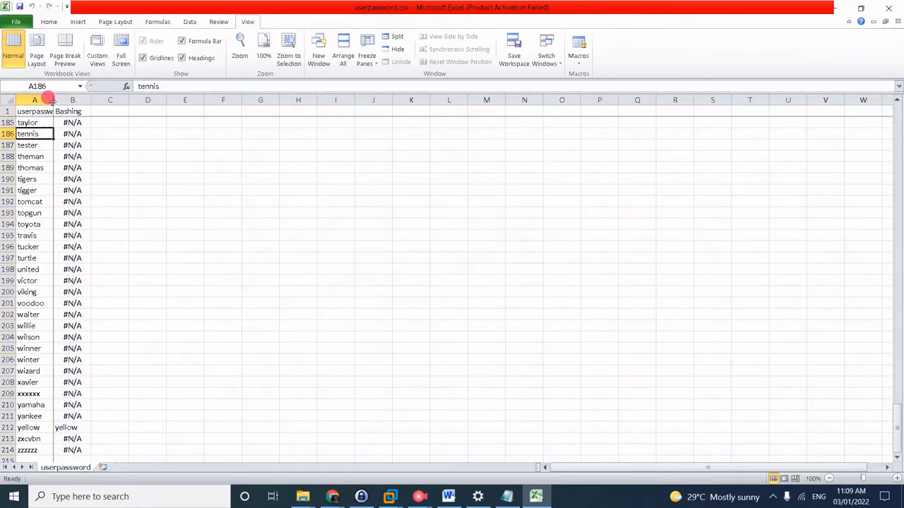
left_click_drag(51, 101, 73, 101)
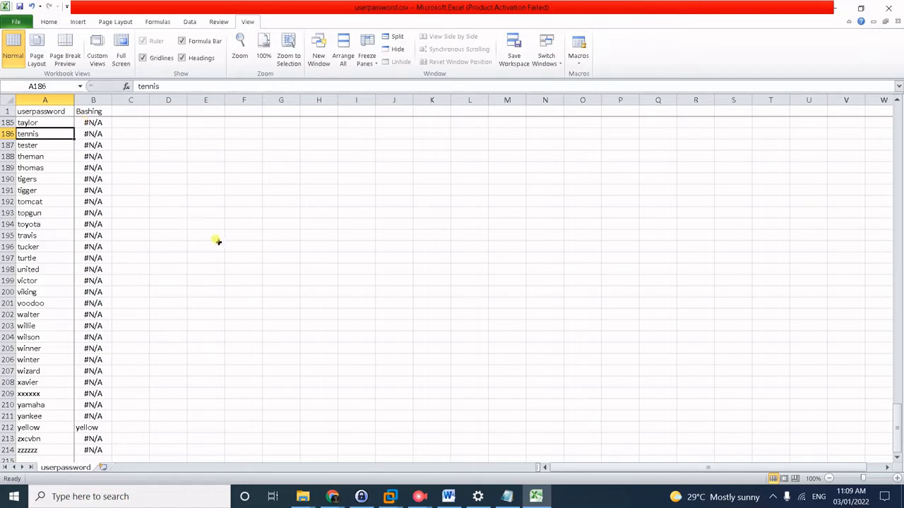
key("alt")
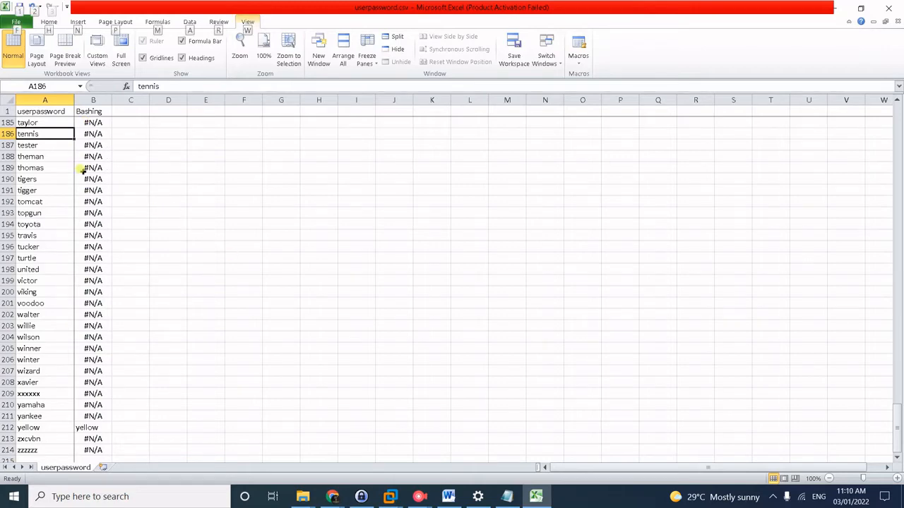
left_click(32, 405)
left_click(28, 428)
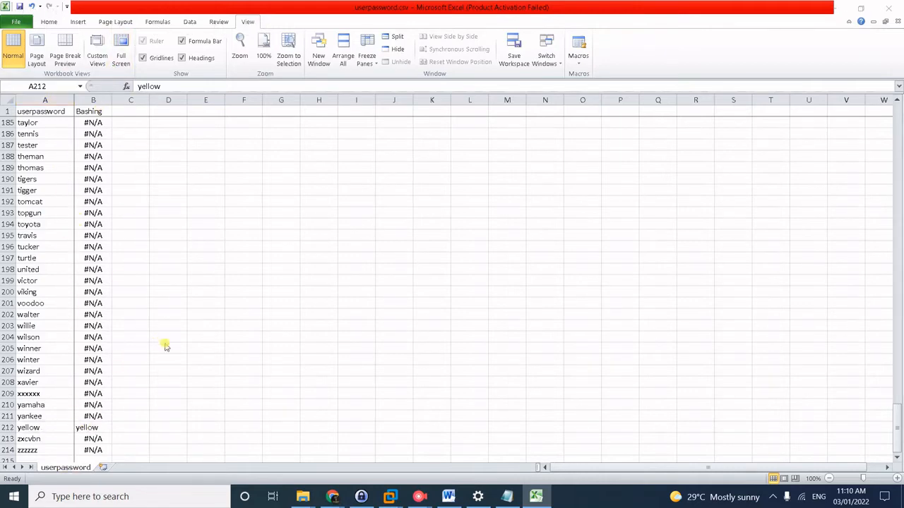
key("alt+Tab")
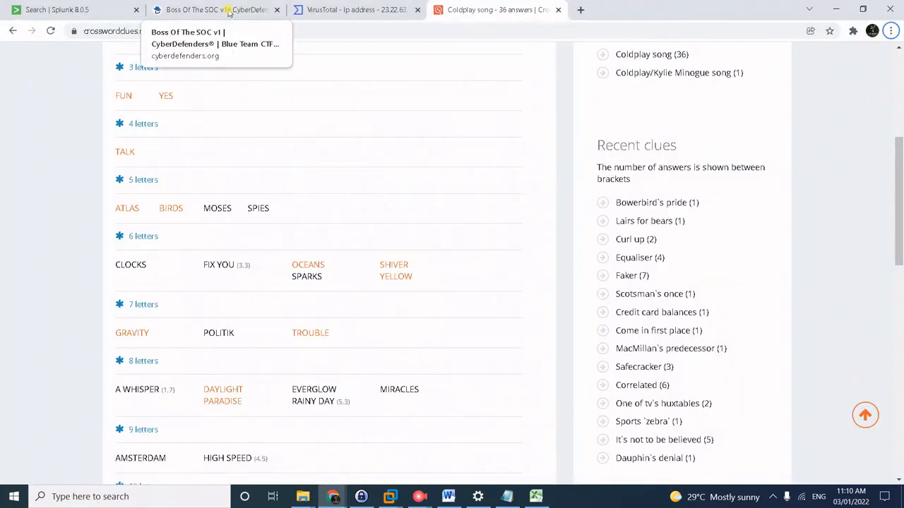
Return to the CyberDefenders questions, where #16 now shows yellow as the answer.
left_click(228, 12)
left_click(66, 9)
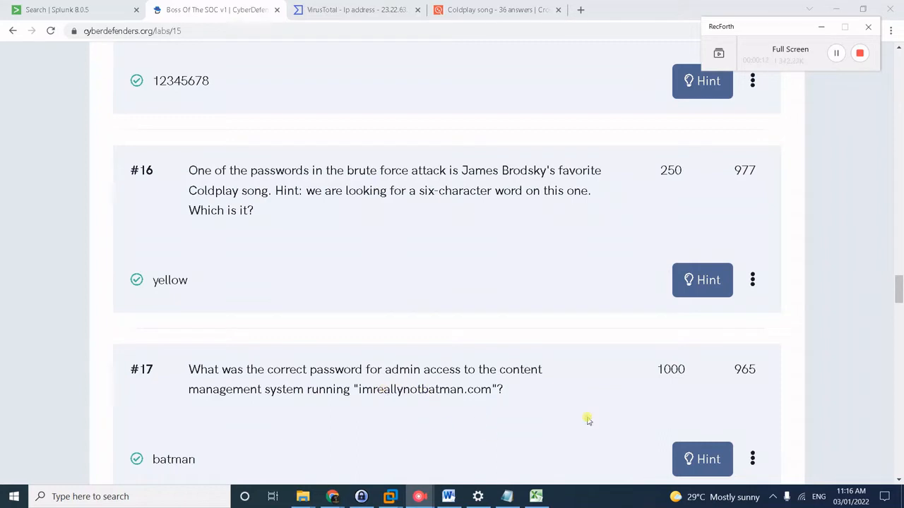
Read question #17's hint about other IPs submitting passwords, then return to the Splunk search.
left_click(95, 10)
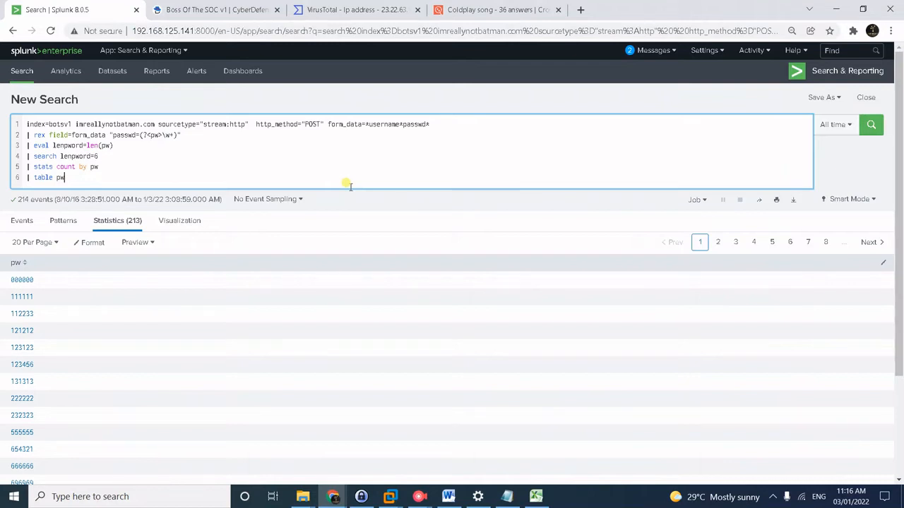
left_click(191, 7)
left_click(692, 459)
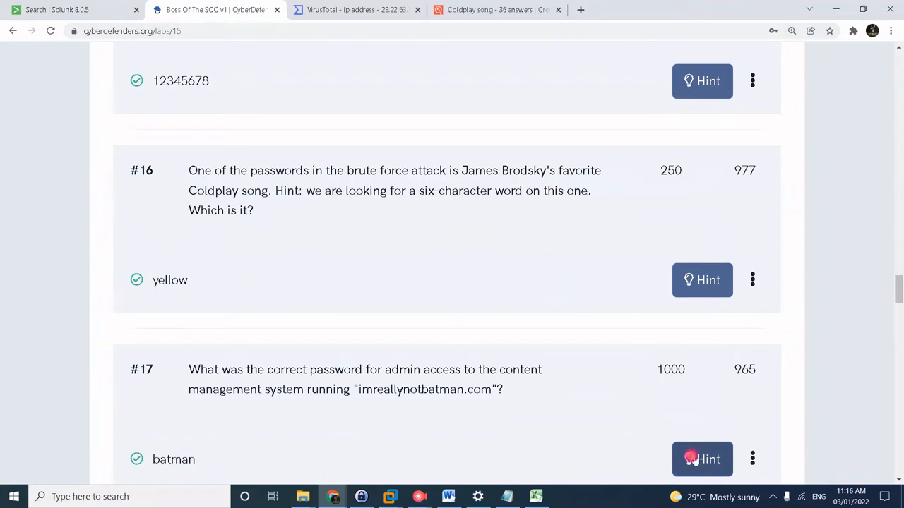
left_click(154, 247)
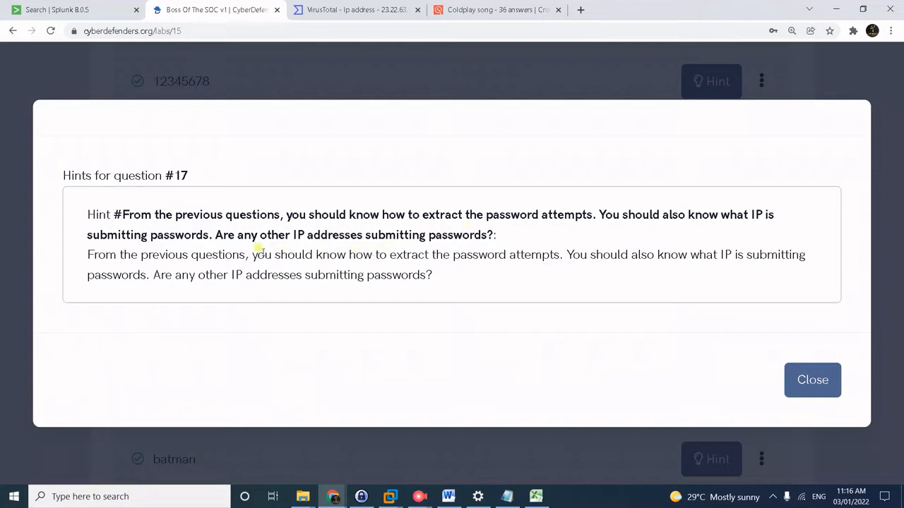
left_click(812, 381)
key("ctrl+shift+Tab")
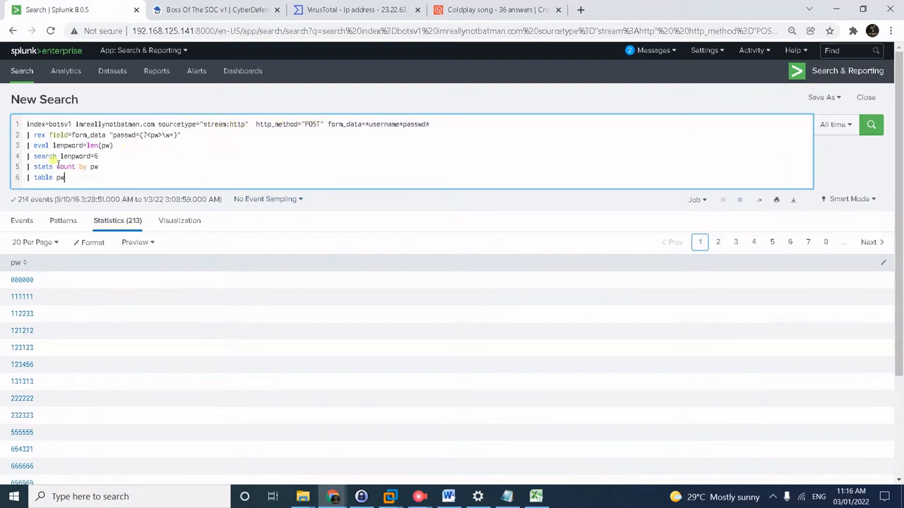
Replace query lines 3–6 with stats count by src_ip and run it.
left_click_drag(30, 145, 94, 192)
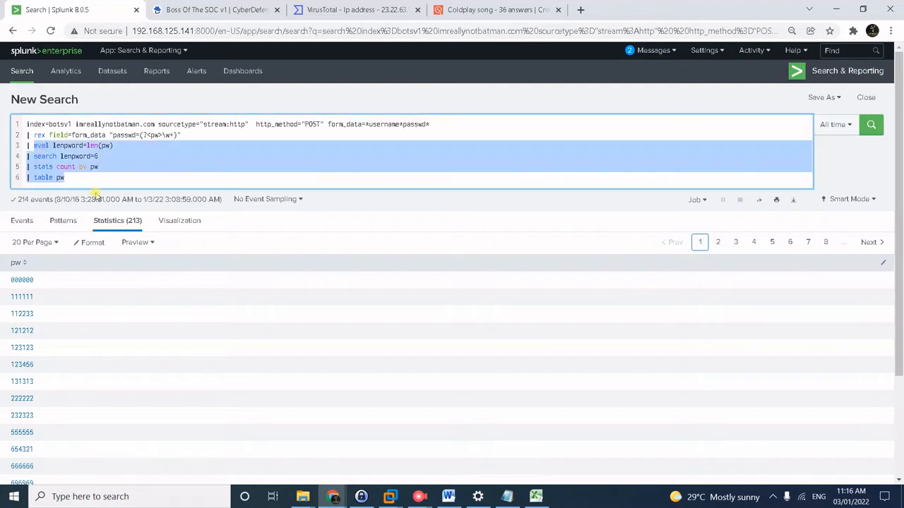
key("BackSpace")
type("stats ")
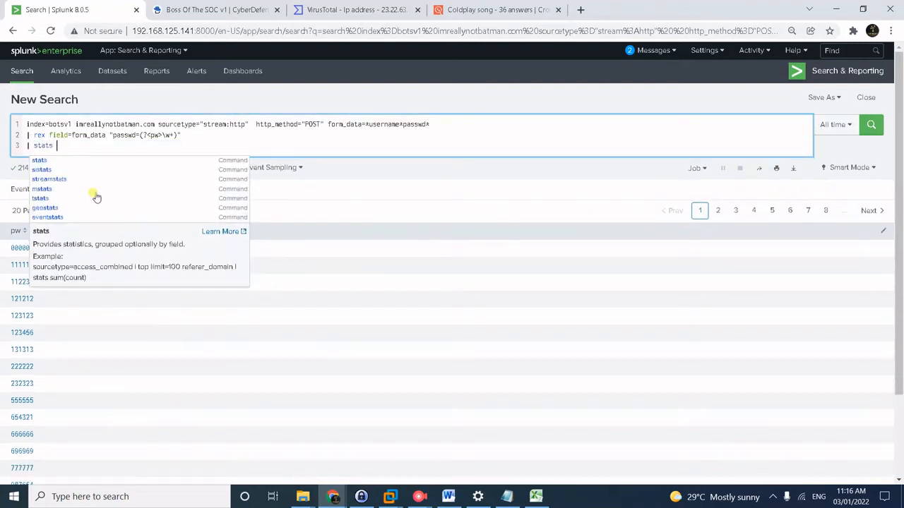
type("count ")
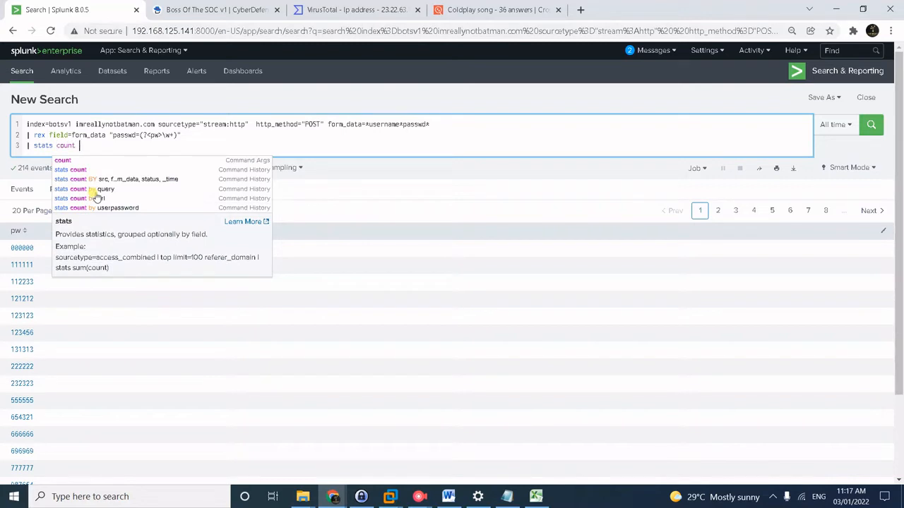
type("by src_ip")
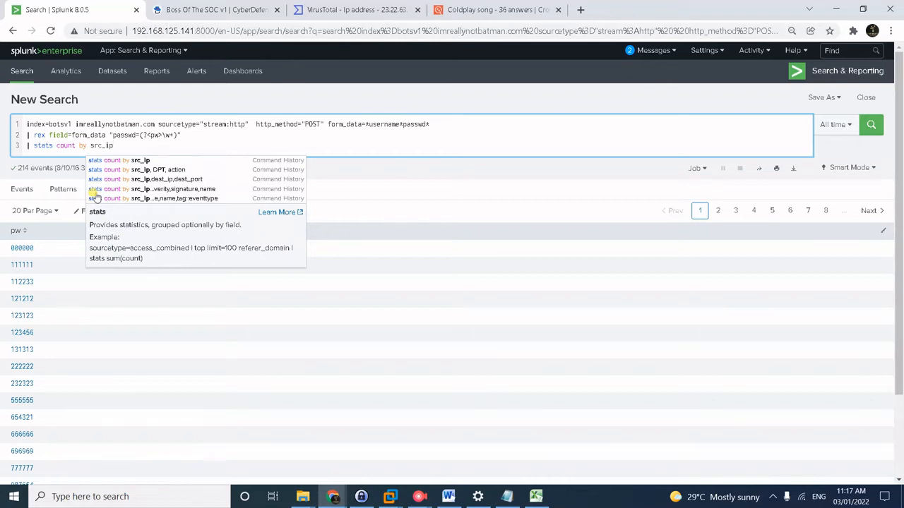
key("Return")
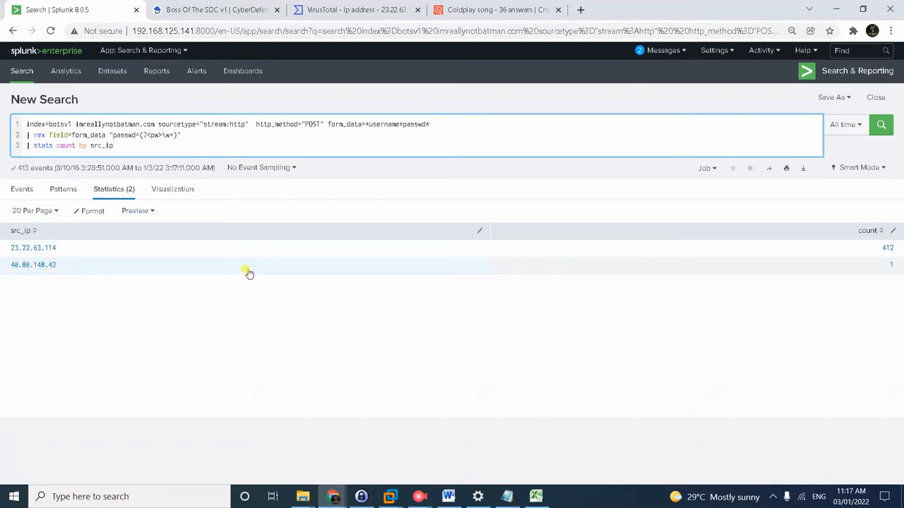
left_click(226, 11)
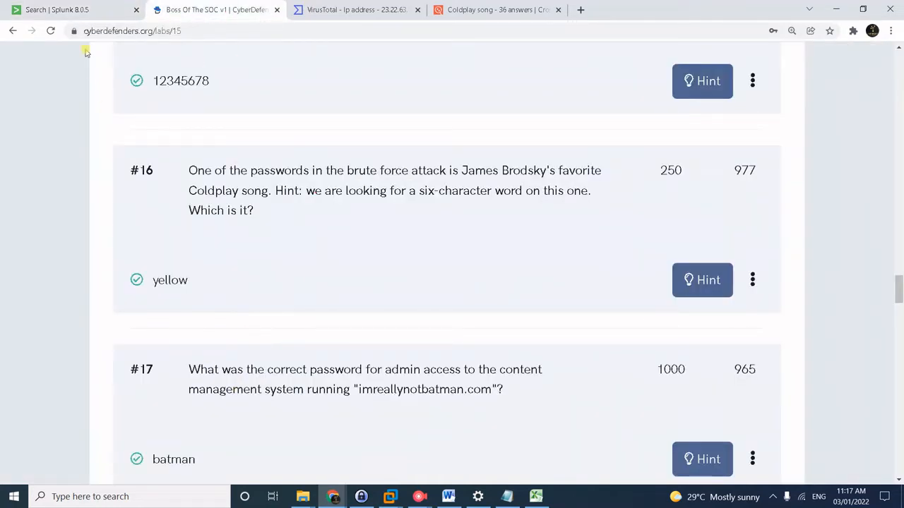
left_click(79, 11)
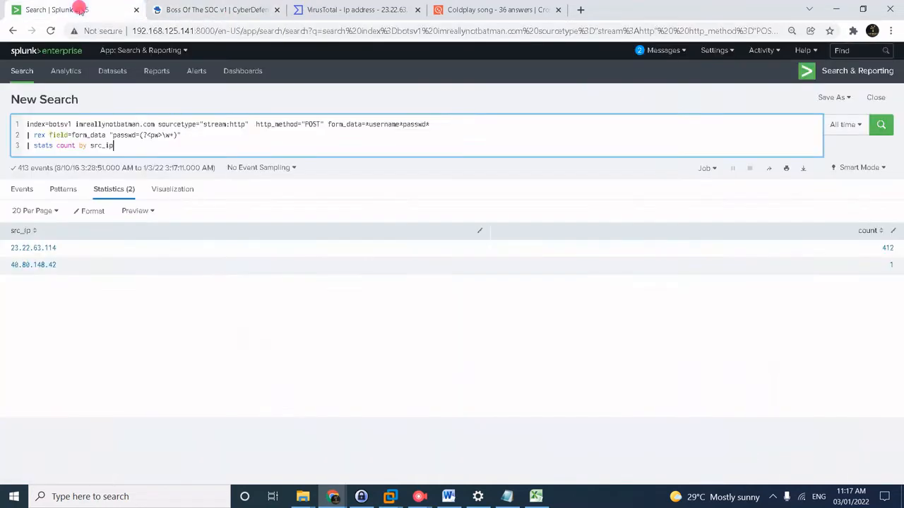
left_click(48, 266)
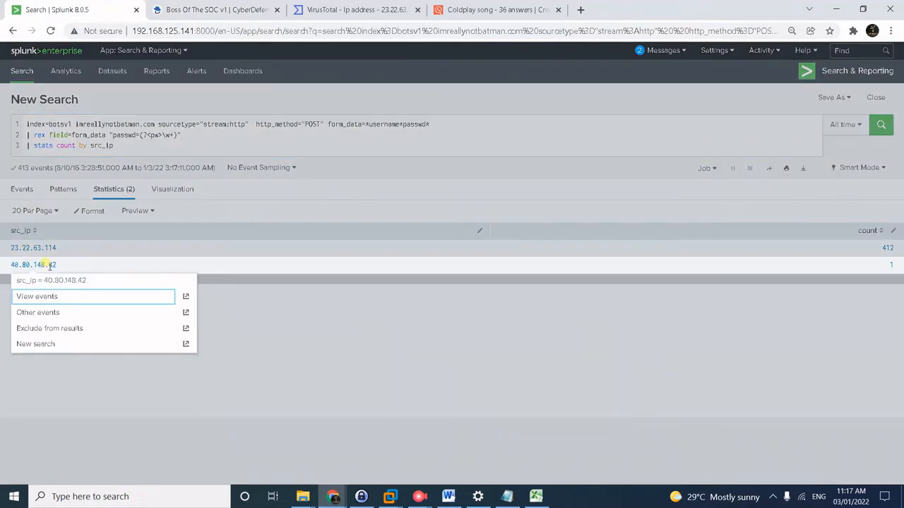
left_click(49, 304)
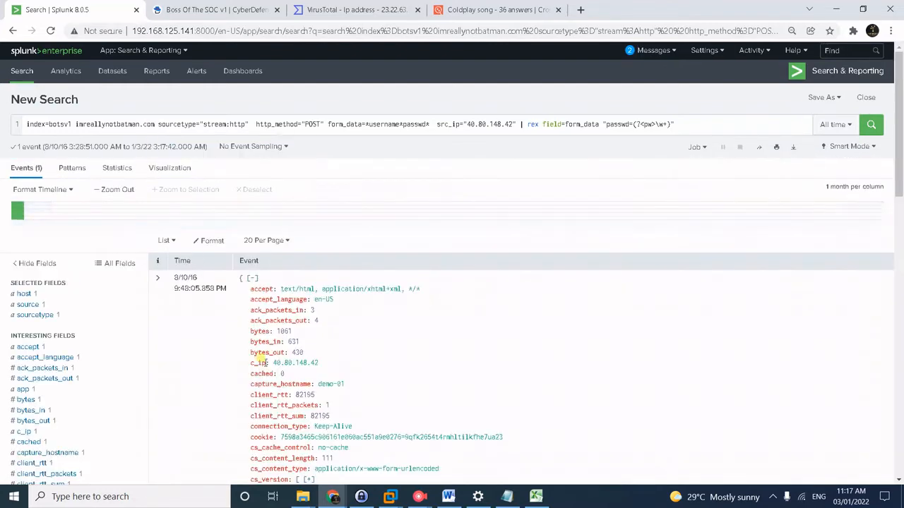
scroll(130, 403, "down", 3)
scroll(130, 403, "down", 3)
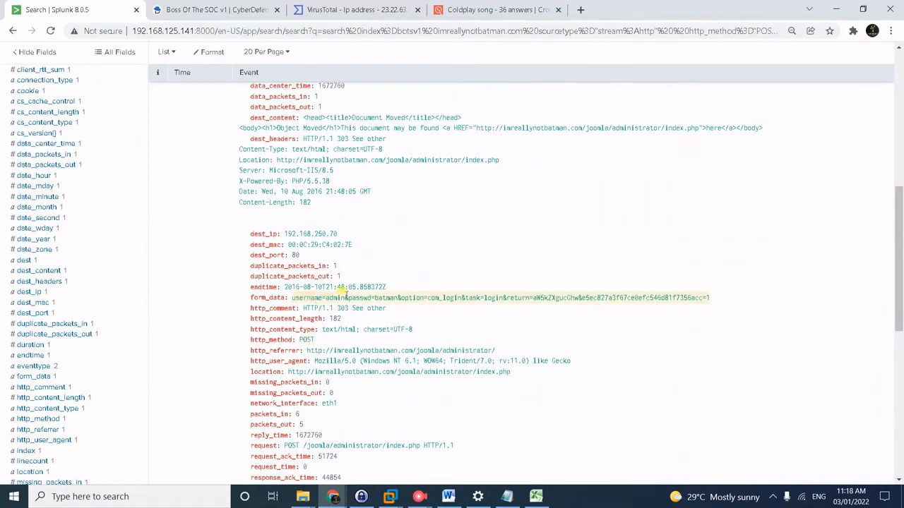
left_click_drag(374, 297, 399, 298)
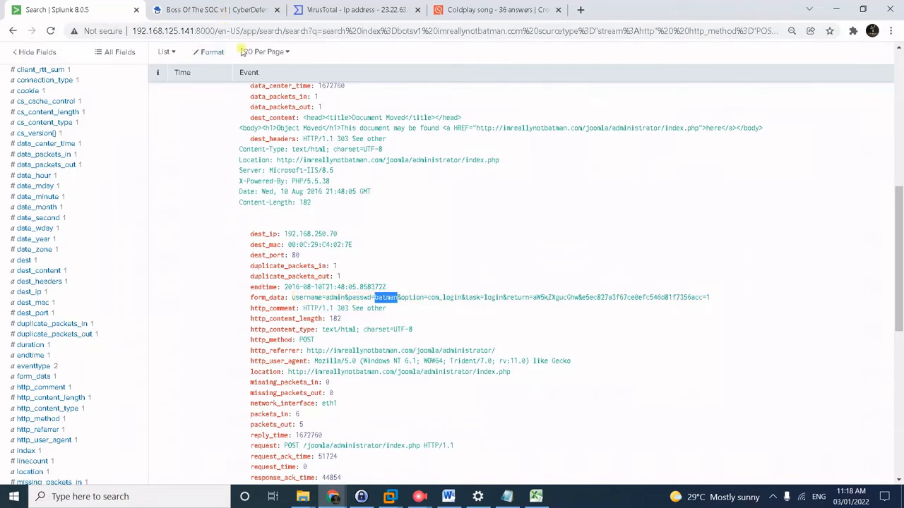
key("ctrl+Tab")
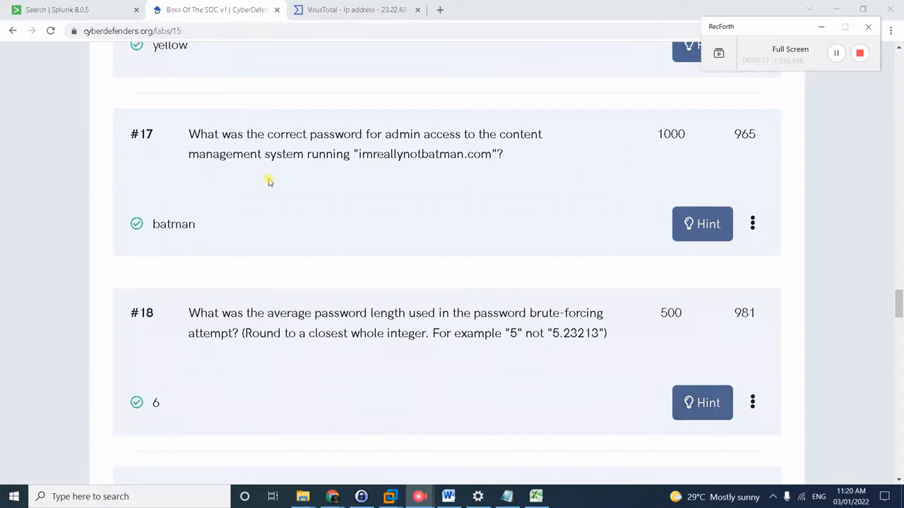
Restore the password query and replace its stats line with eval pwlength=len(pw).
left_click(101, 10)
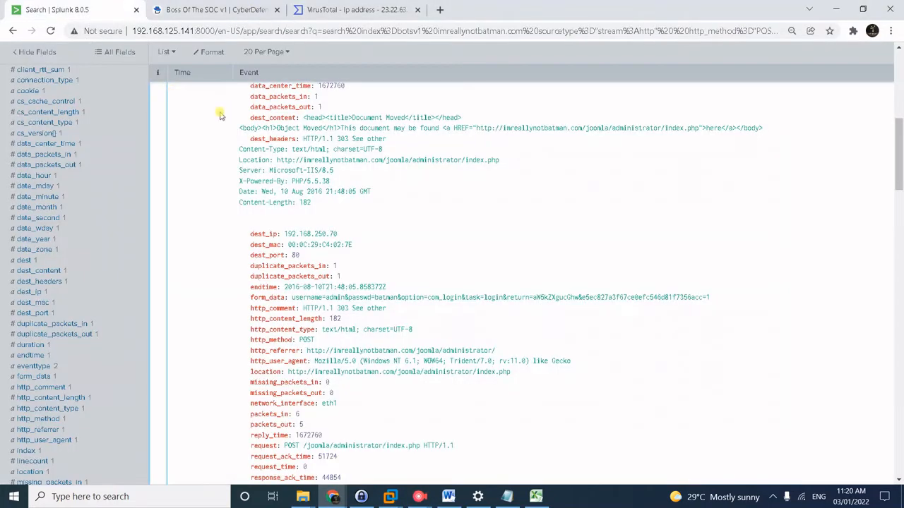
scroll(167, 126, "up", 4)
scroll(167, 126, "up", 5)
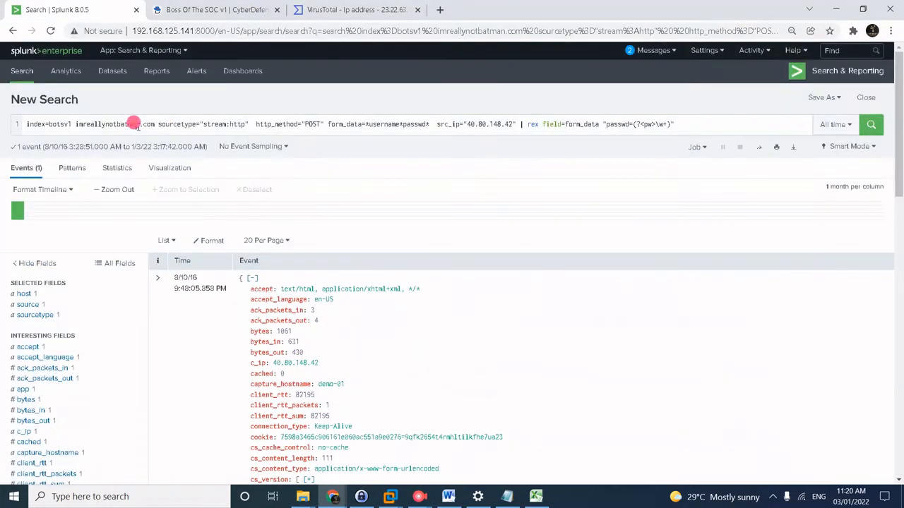
left_click(134, 124)
key("ctrl+a")
key("ctrl+v")
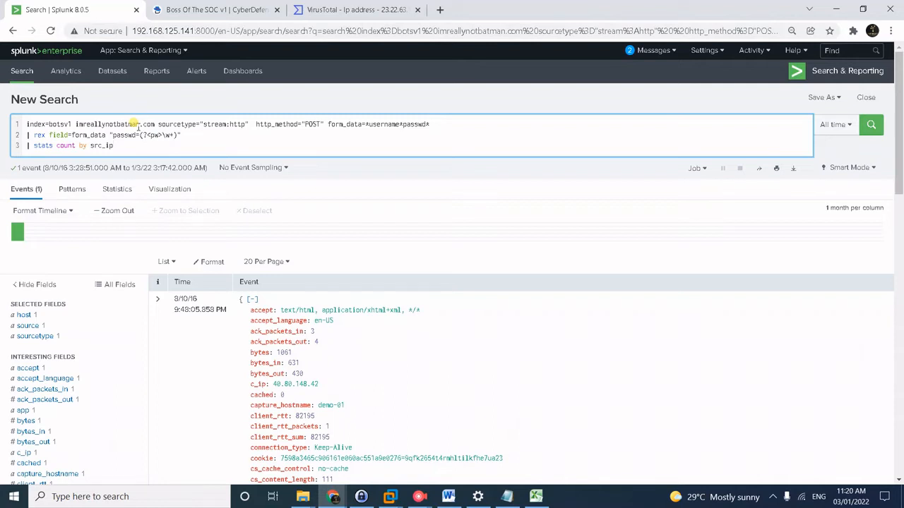
key("shift+Left")
key("shift+Left")
key("shift+Left")
key("shift+Left")
key("shift+Left")
key("shift+Left")
key("shift+Left")
key("shift+Left")
key("shift+Left")
key("shift+Left")
key("shift+Left")
key("shift+Left")
key("shift+Left")
key("shift+Left")
key("shift+Left")
key("shift+Left")
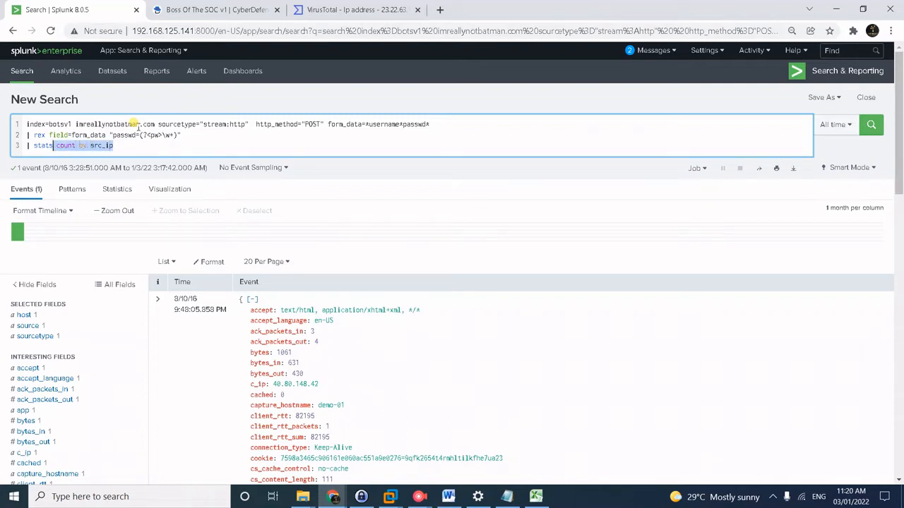
key("shift+Left")
key("shift+Left")
key("shift+Left")
key("shift+Left")
key("shift+Left")
type("eval")
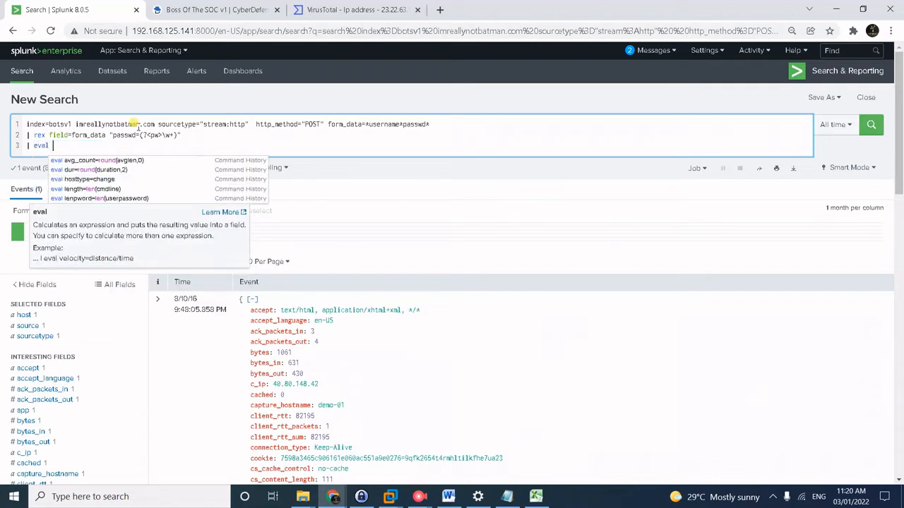
type(" pwlength")
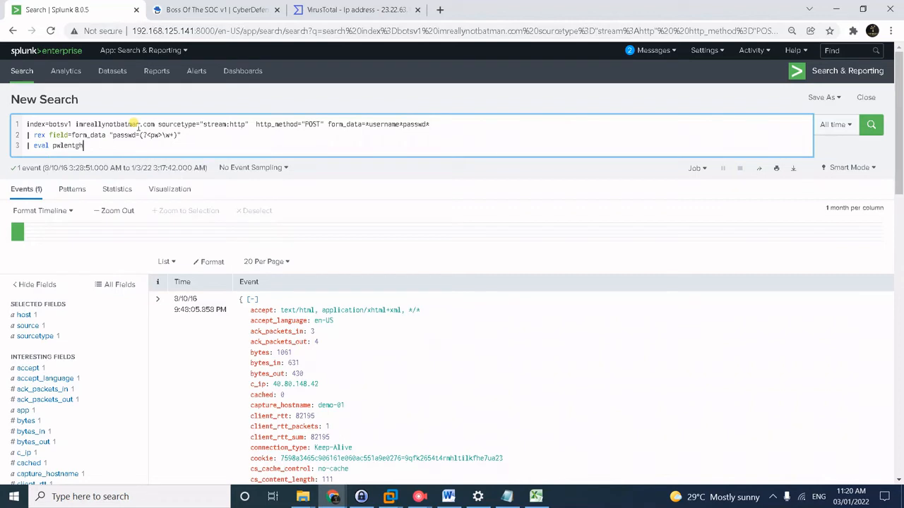
key("BackSpace")
key("BackSpace")
key("BackSpace")
type("gth")
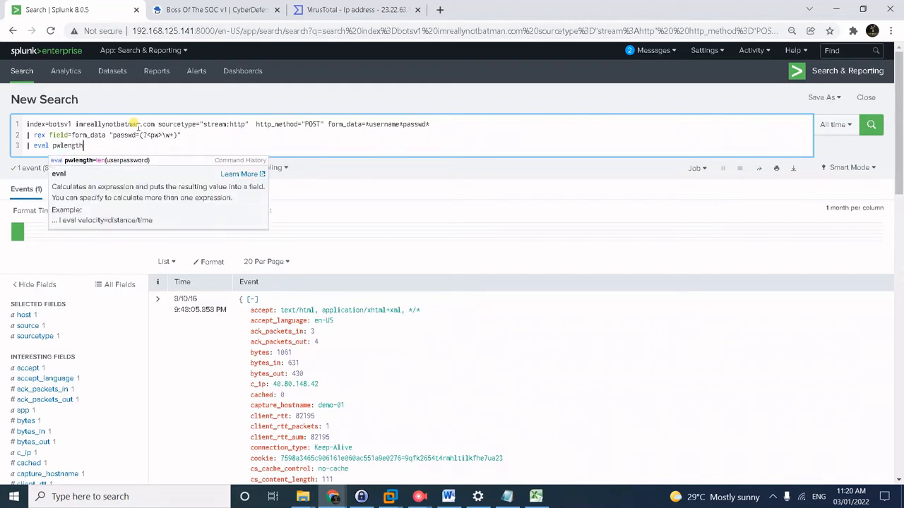
type("=len(")
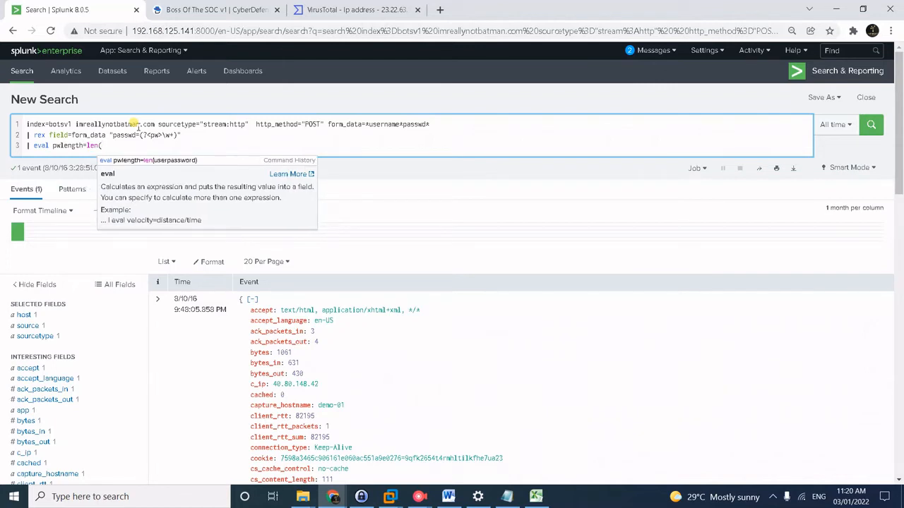
type("pw)")
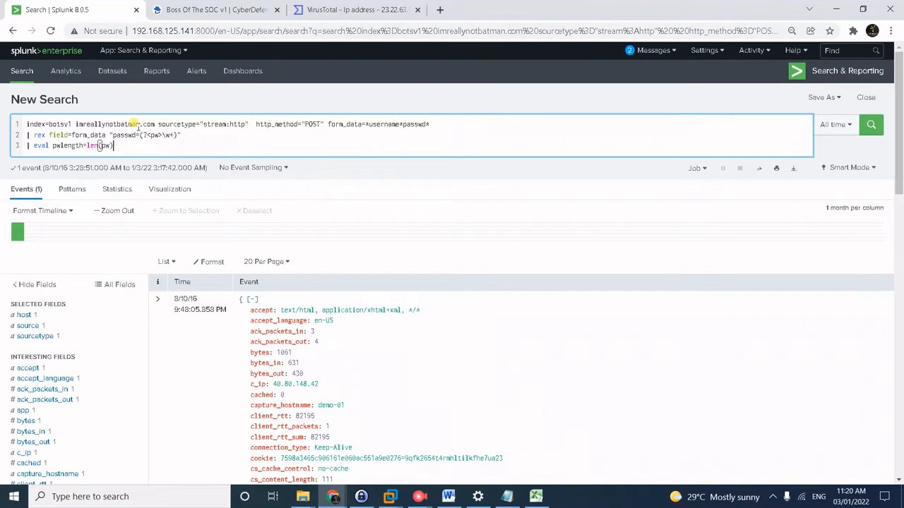
Add | stats avg(pwlength) as avglen, | eval avg_count=round(avglen,0) and | table avg_count, then run.
key("shift+Return")
type("| stats ")
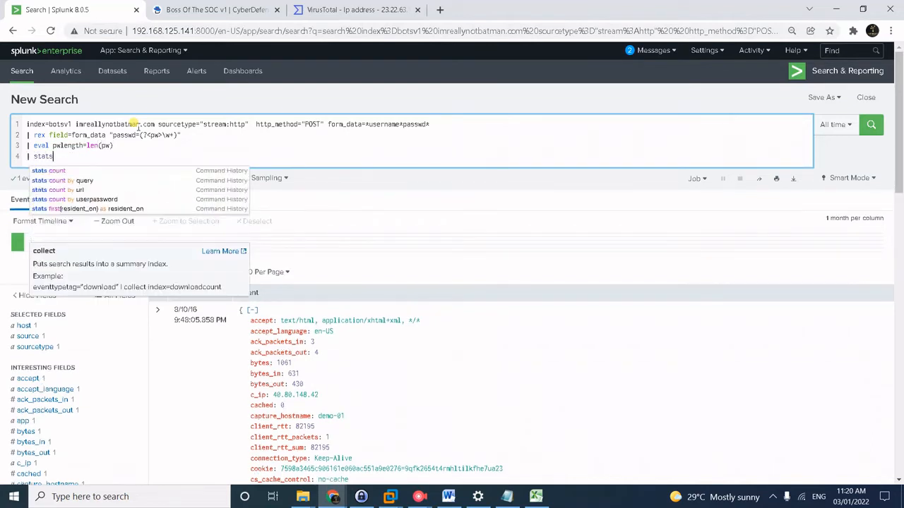
type("a")
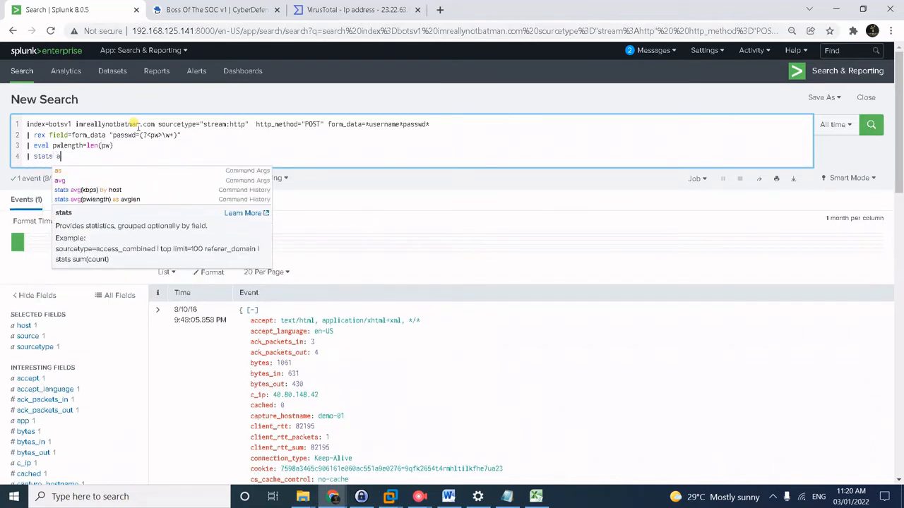
type("vg(p")
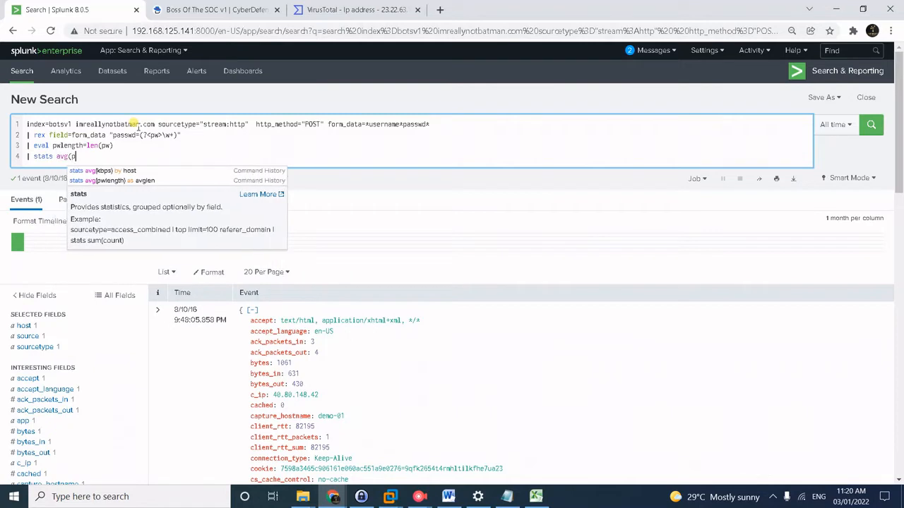
type("wlength")
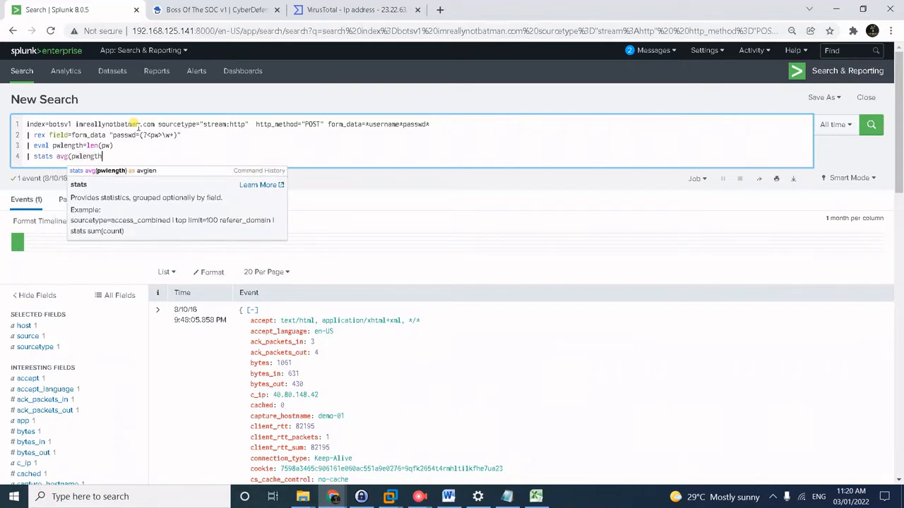
type(")")
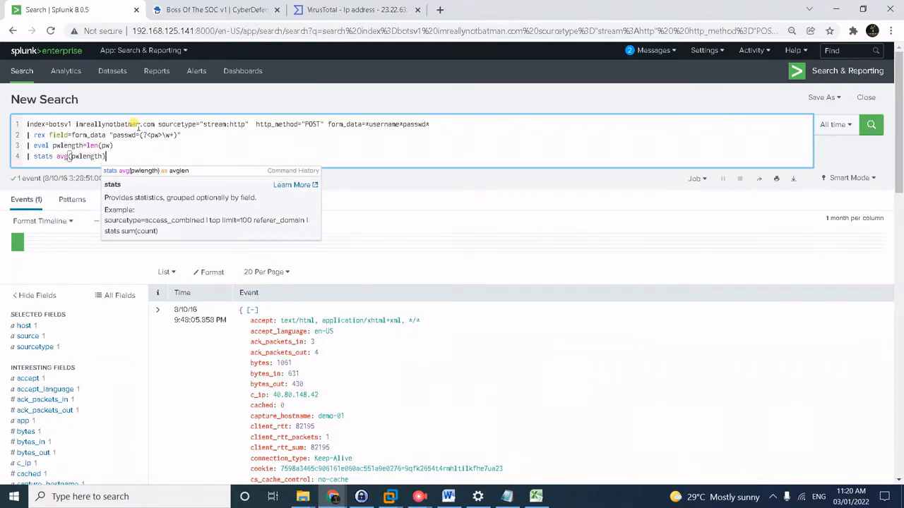
type(" as av")
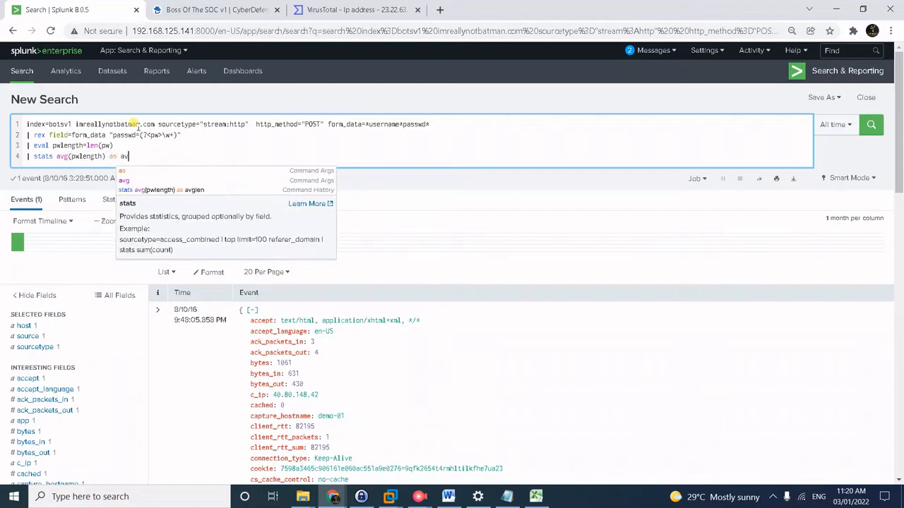
type("glen")
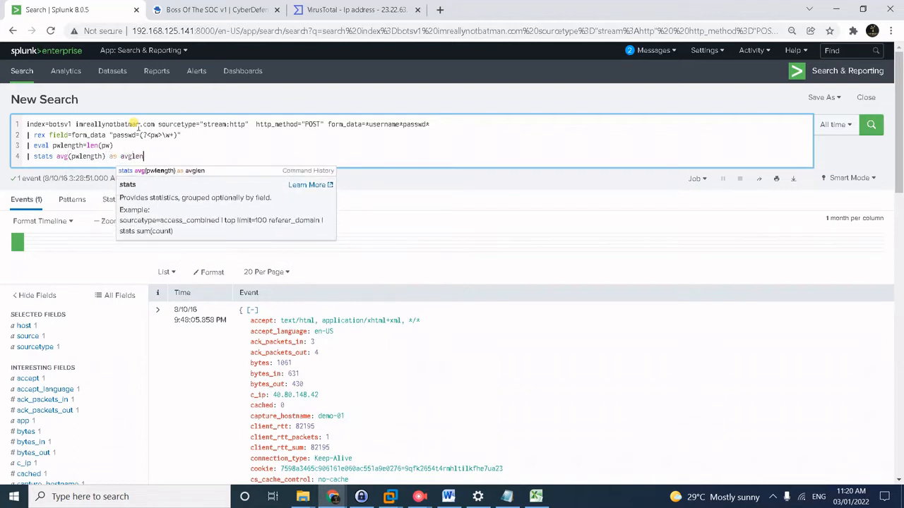
key("shift+Return")
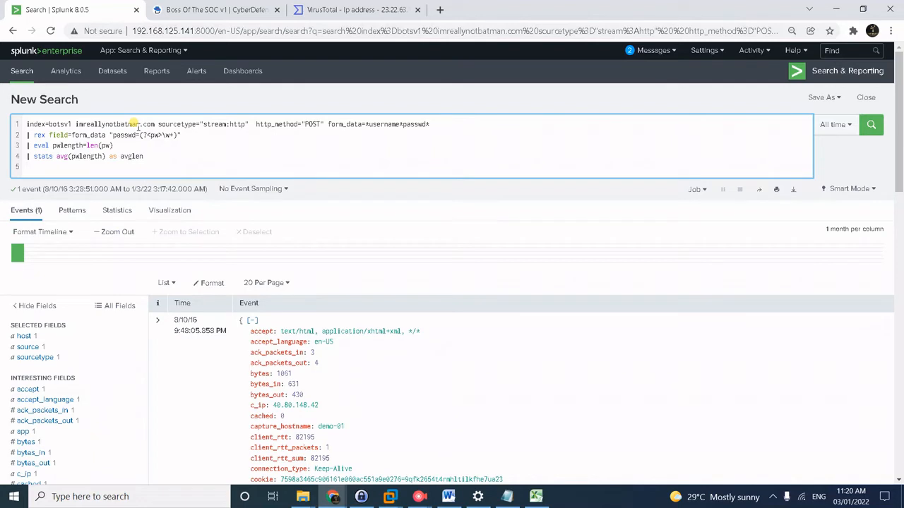
type("| ")
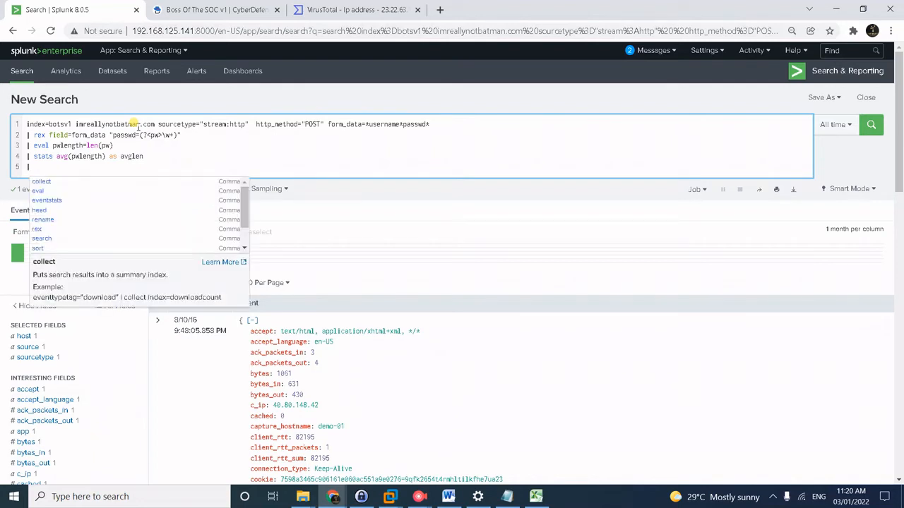
type("e")
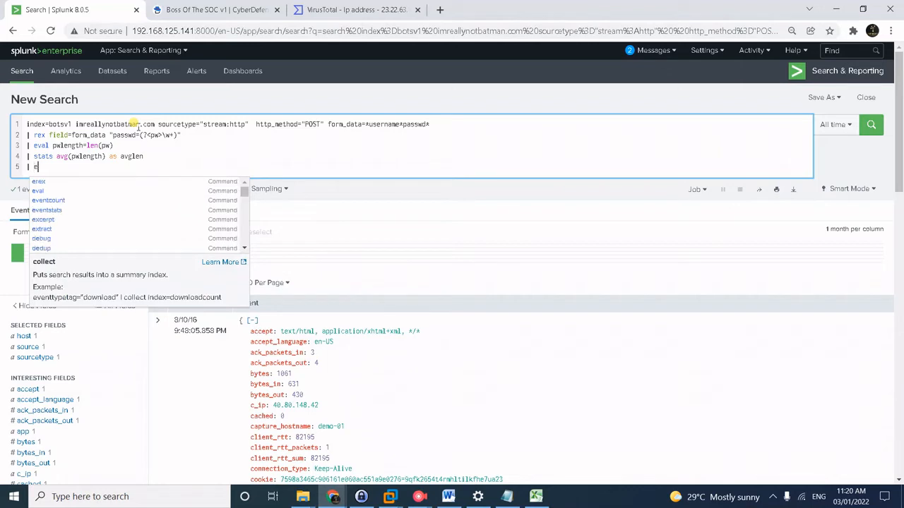
type("val av")
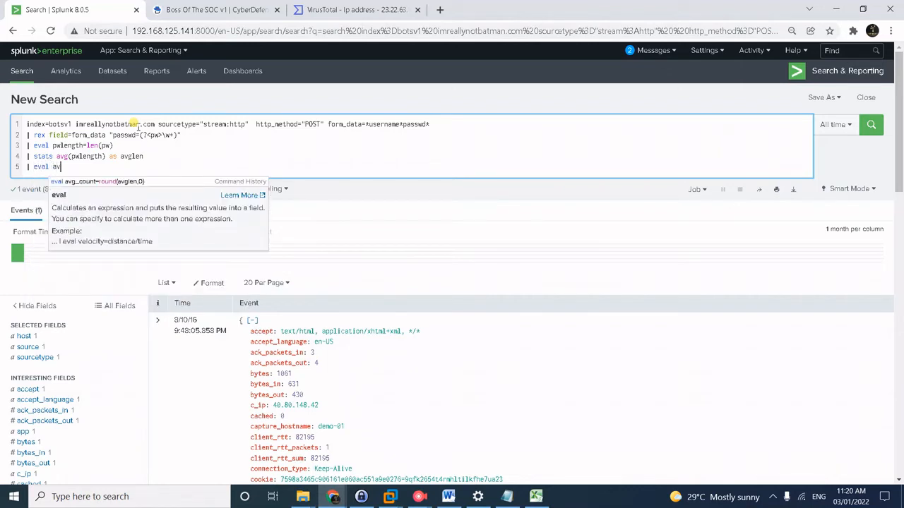
type("g_count")
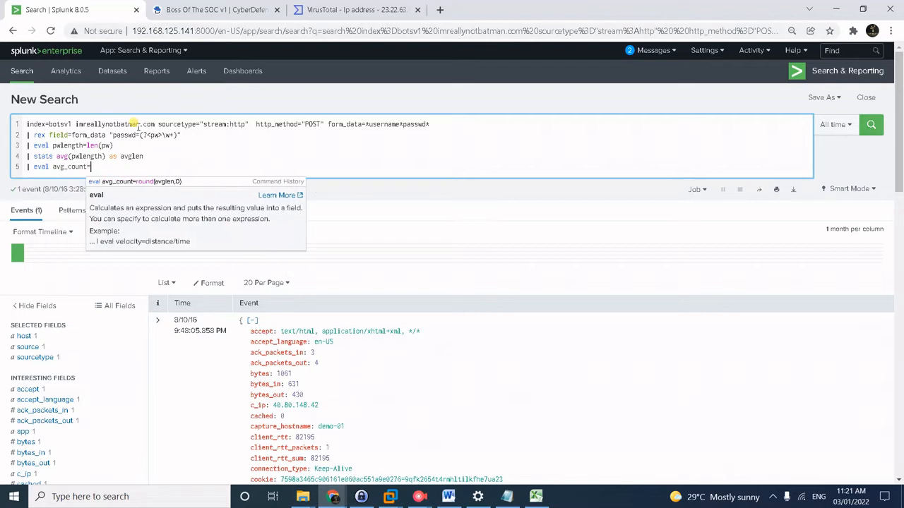
type("=round(a")
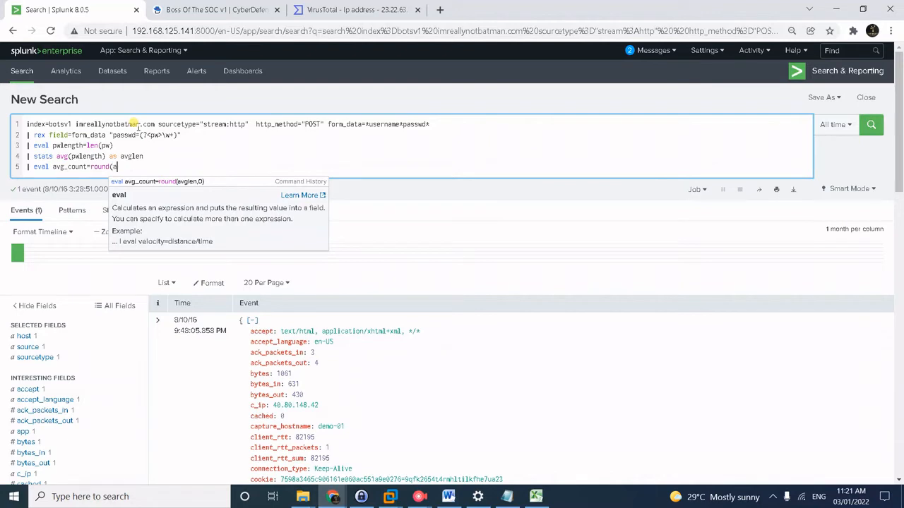
type("vglen,0")
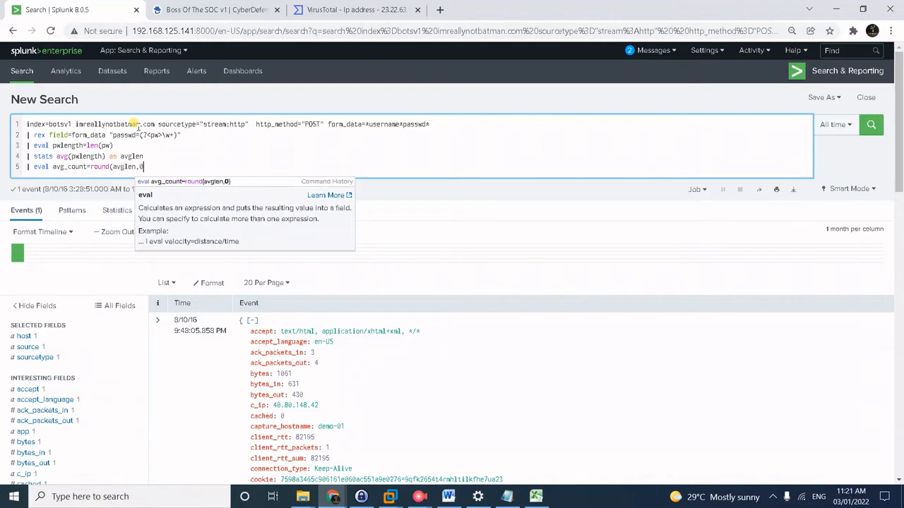
type(")")
key("shift+Return")
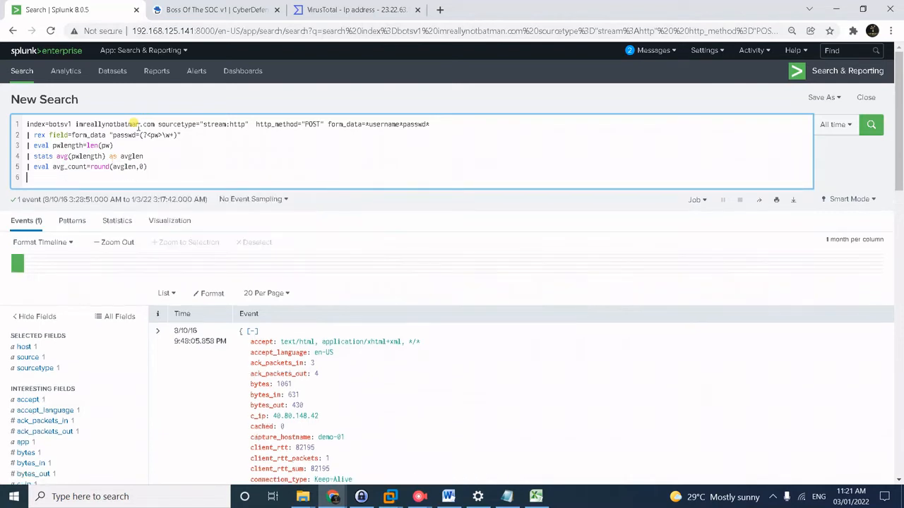
type("| tabe")
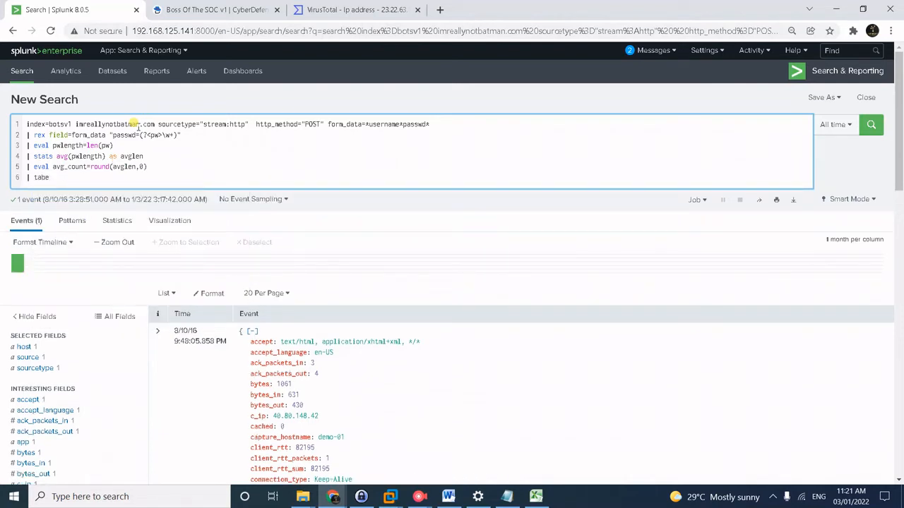
key("BackSpace")
type("le")
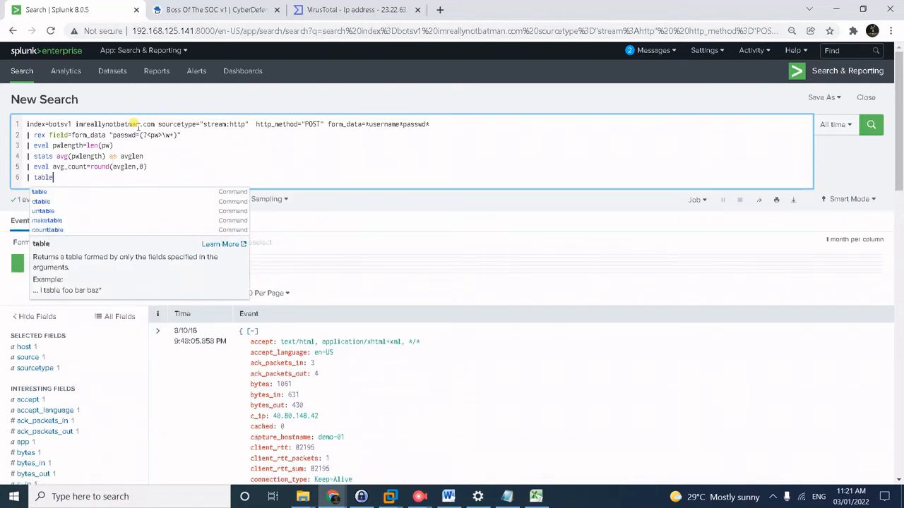
type(" avg_c")
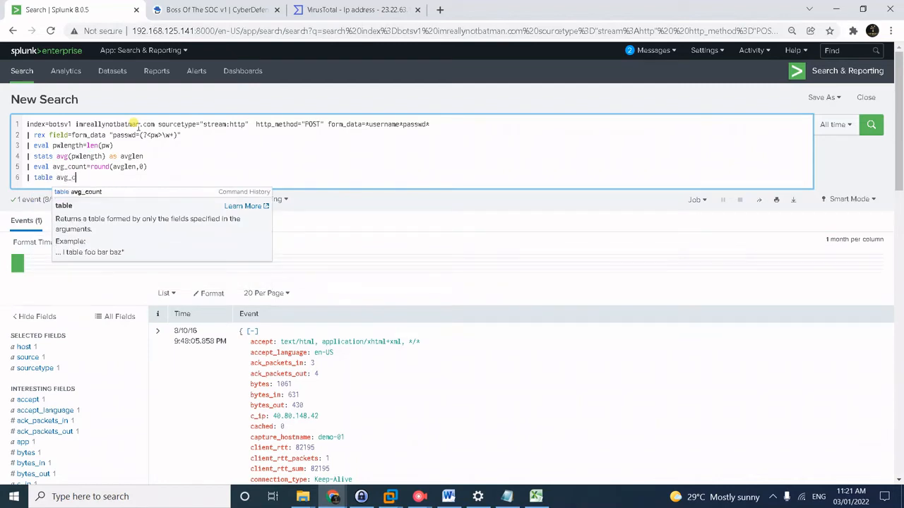
type("ount")
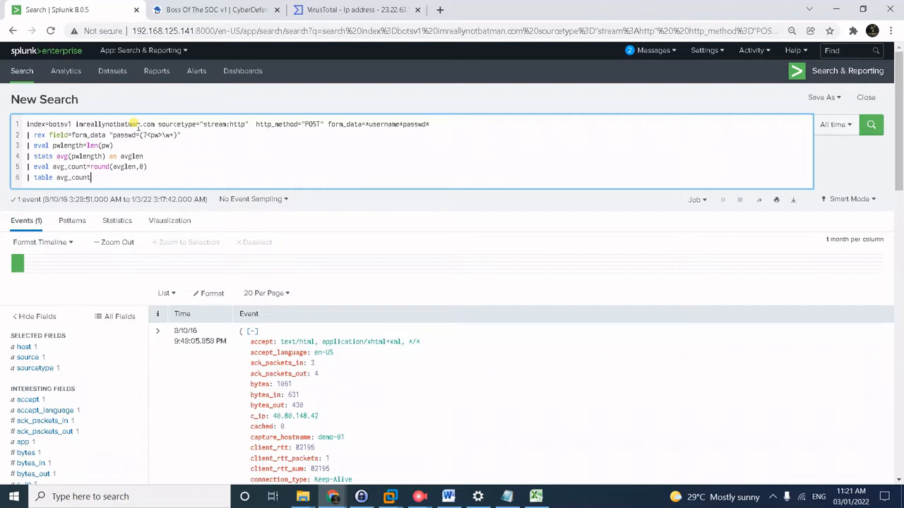
key("Return")
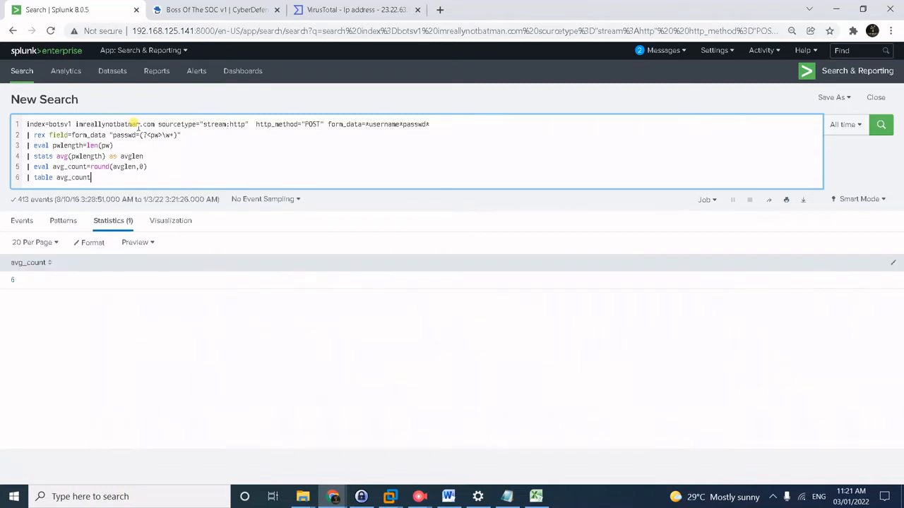
left_click(168, 10)
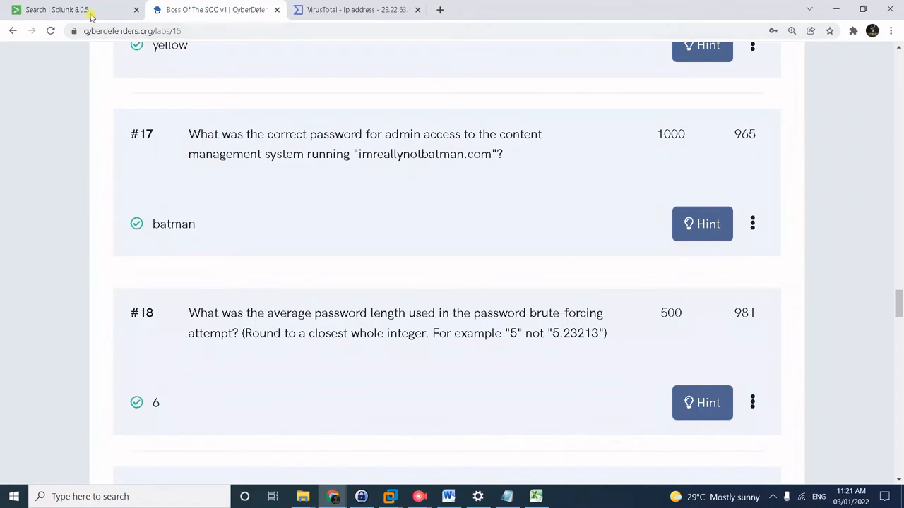
scroll(340, 360, "down", 2)
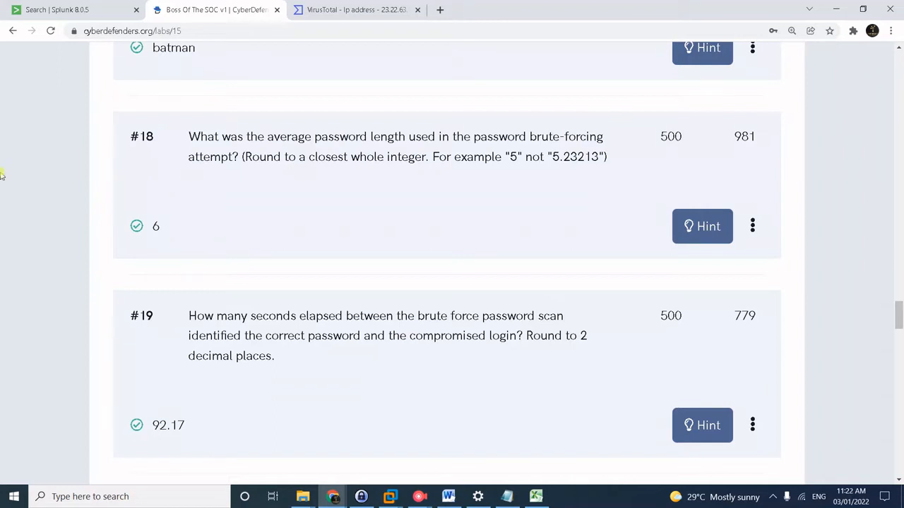
left_click(40, 8)
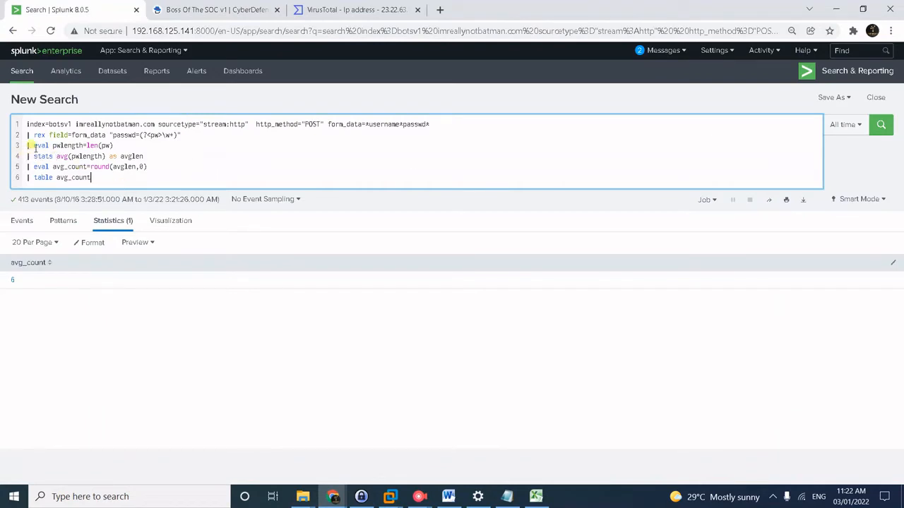
Replace query lines 3–6 with a | search pw="batman" filter.
left_click_drag(30, 145, 153, 180)
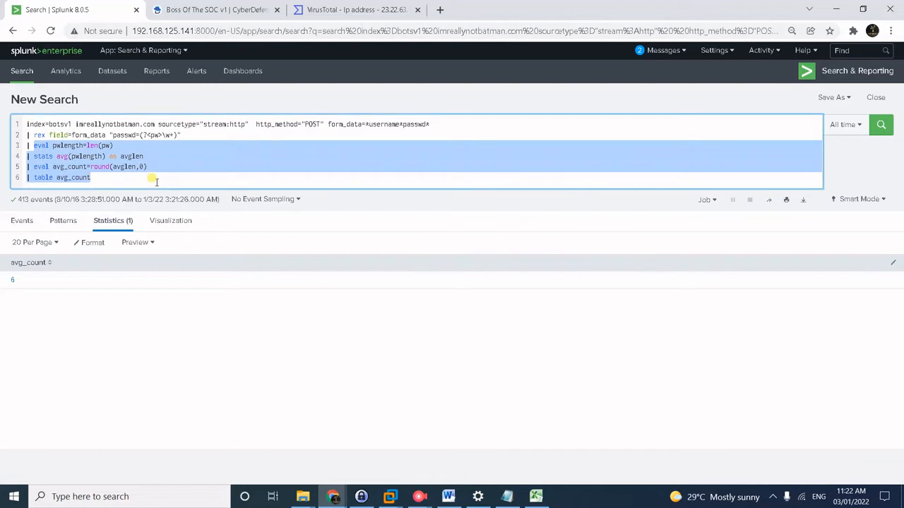
type("| ")
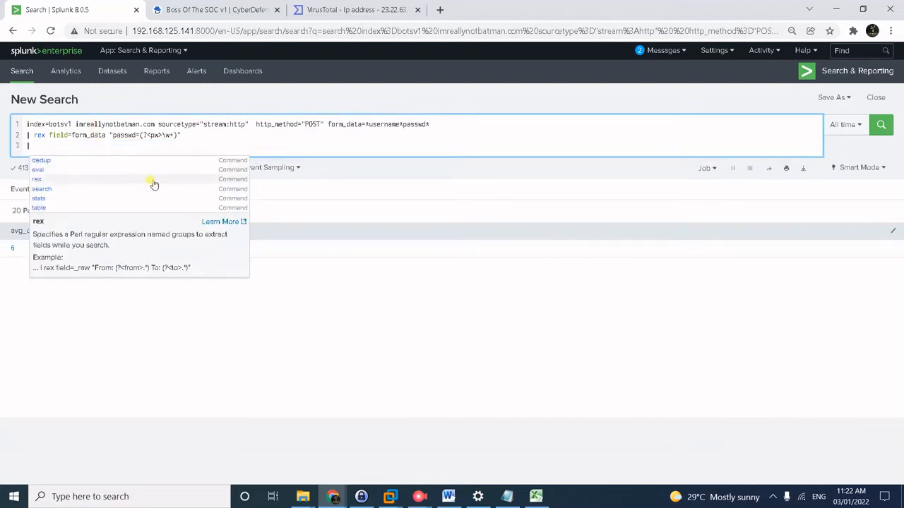
type("search")
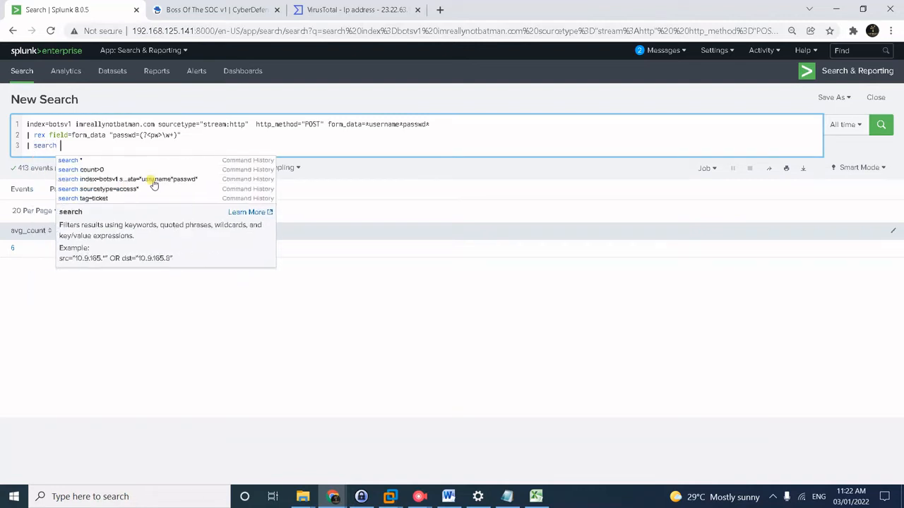
type("pw=\"batmana")
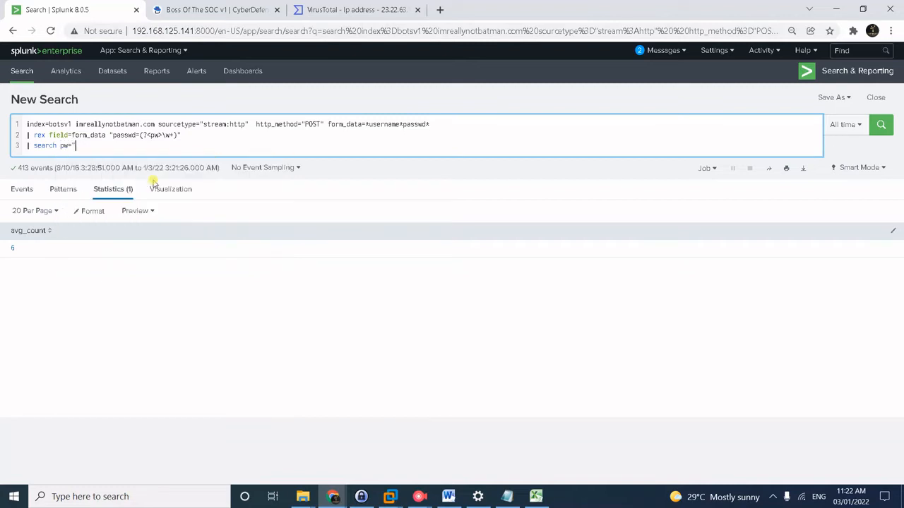
key("BackSpace")
type("\"")
Add | transaction pw, | eval dur=round(duration,2) and | table dur, then run the search.
key("Return")
type("| tr")
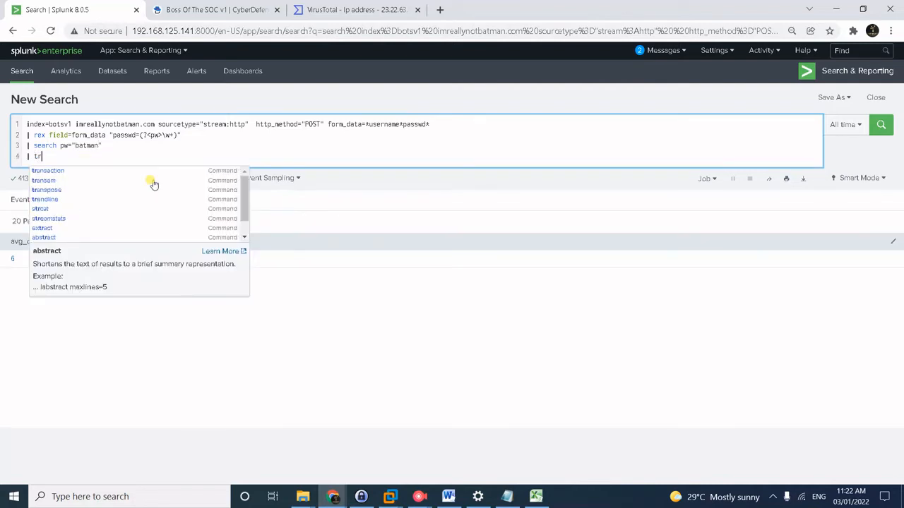
type("ans")
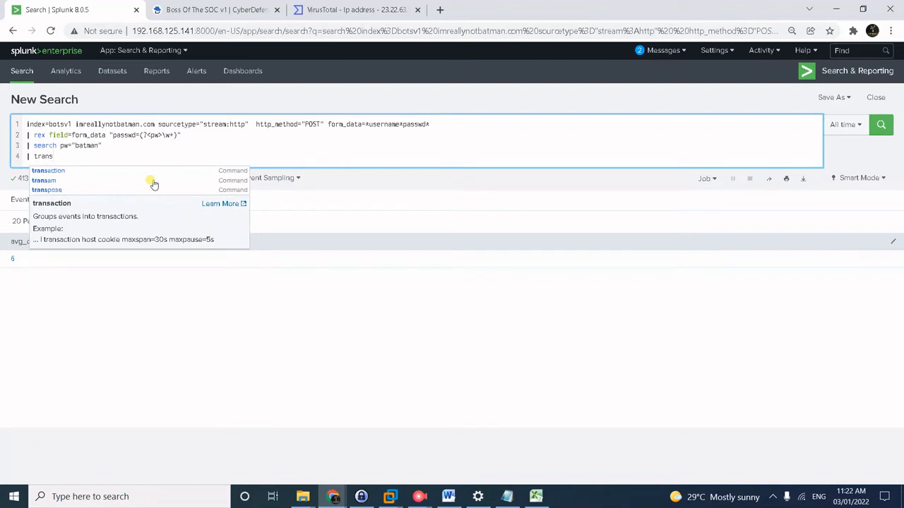
type("action ")
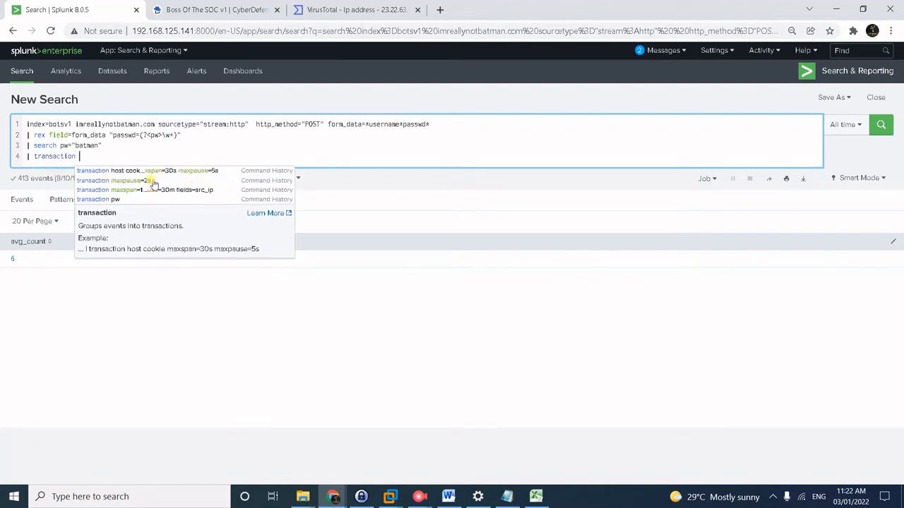
type("pw")
key("shift+Return")
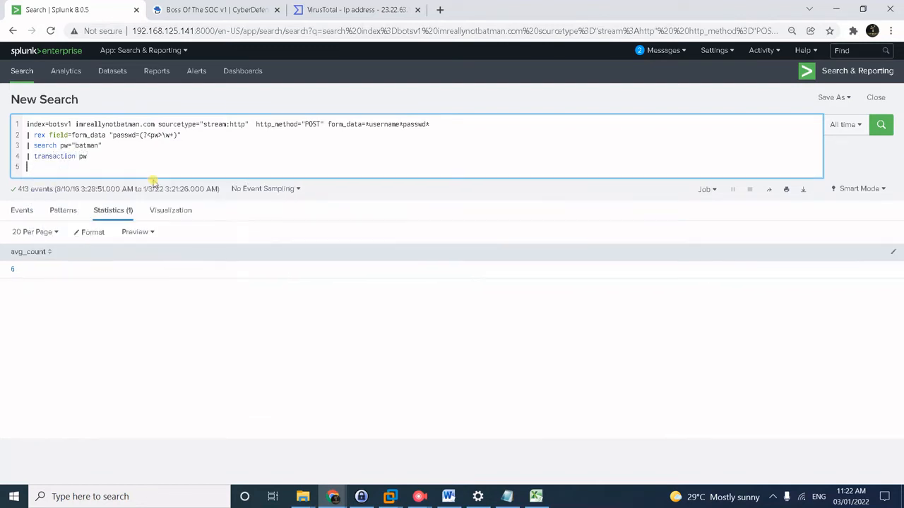
type("| ")
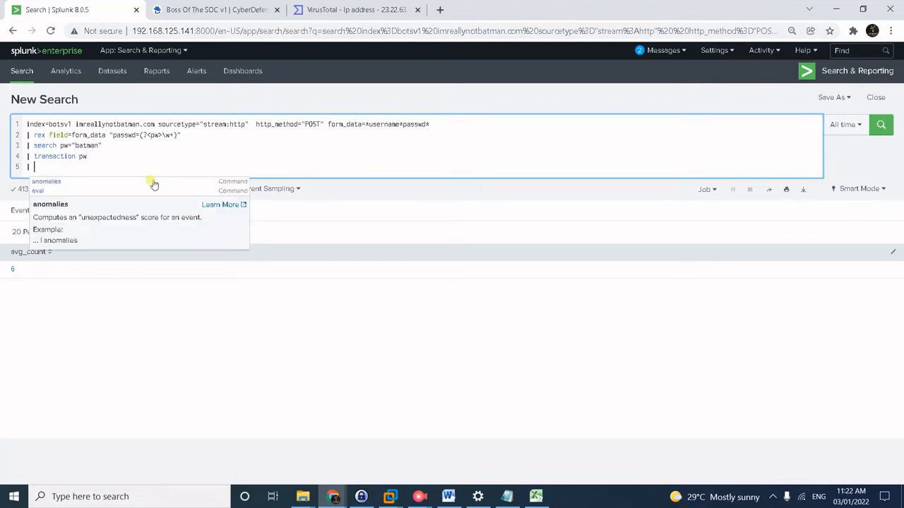
type("eval dur")
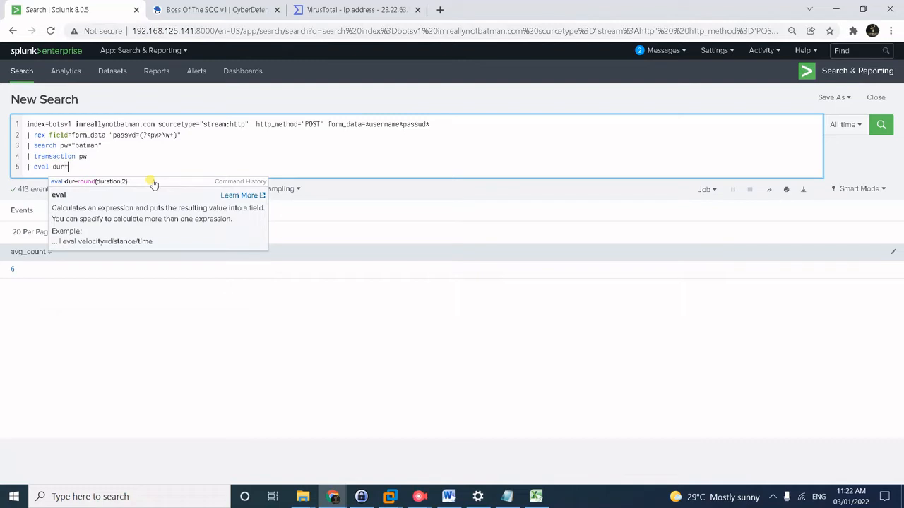
type("=")
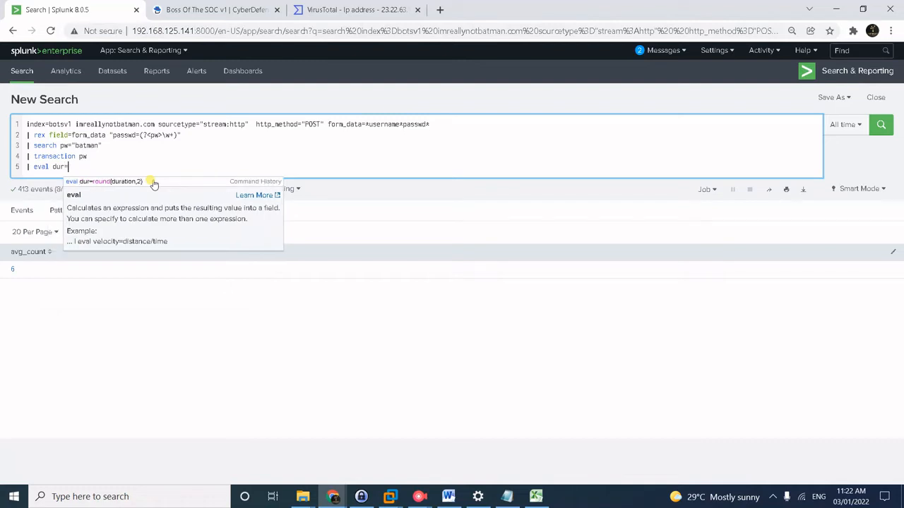
type("round(")
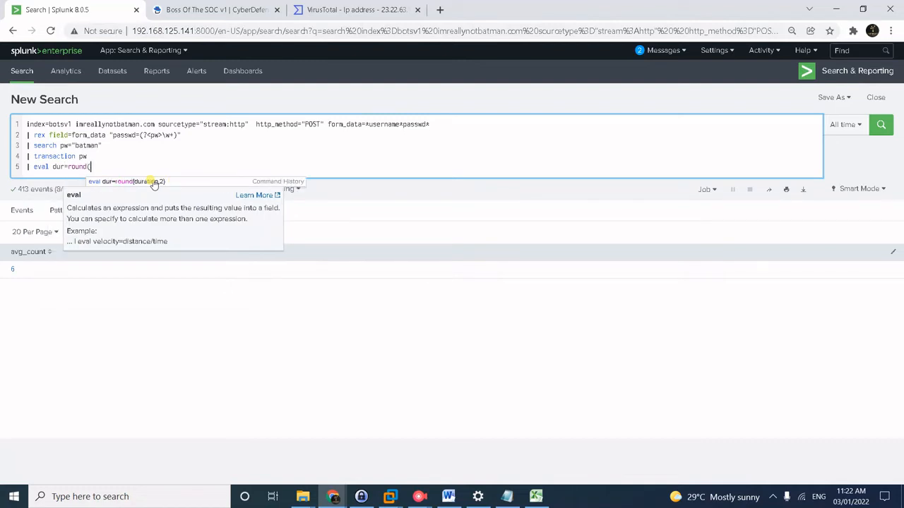
type("duration")
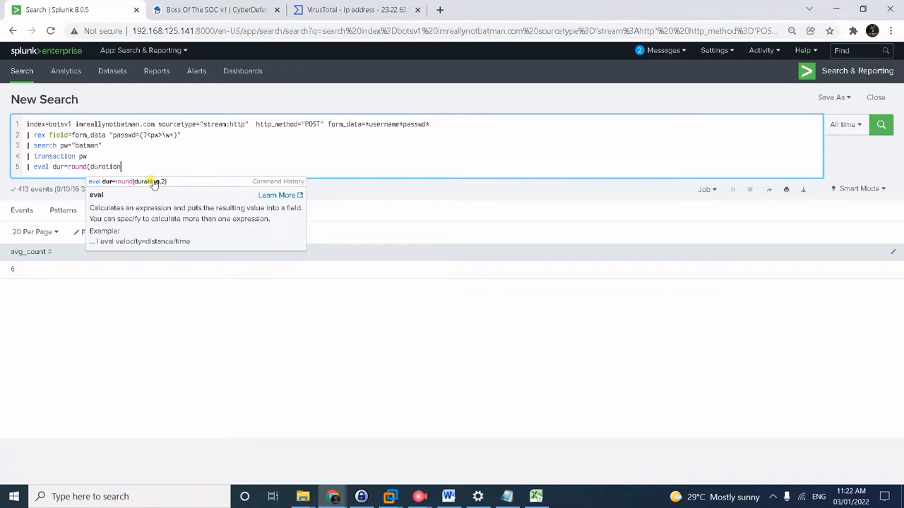
type(",2)")
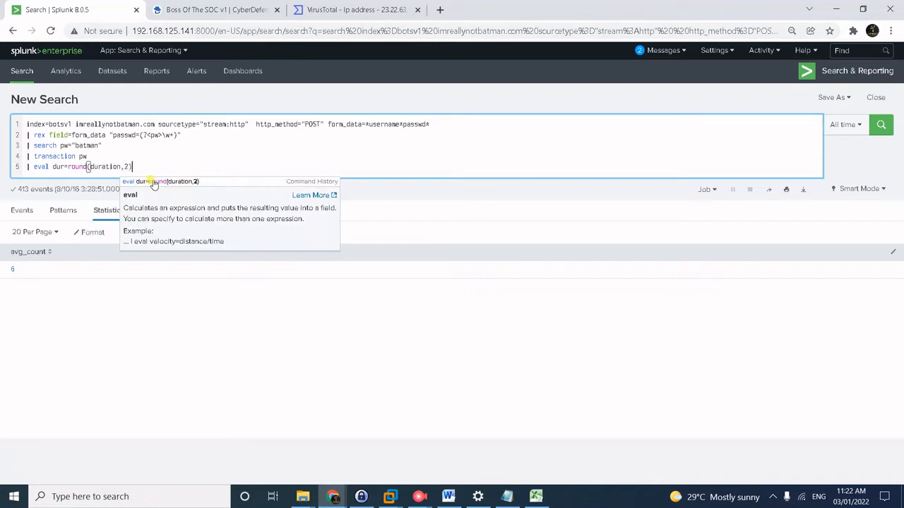
key("shift+Return")
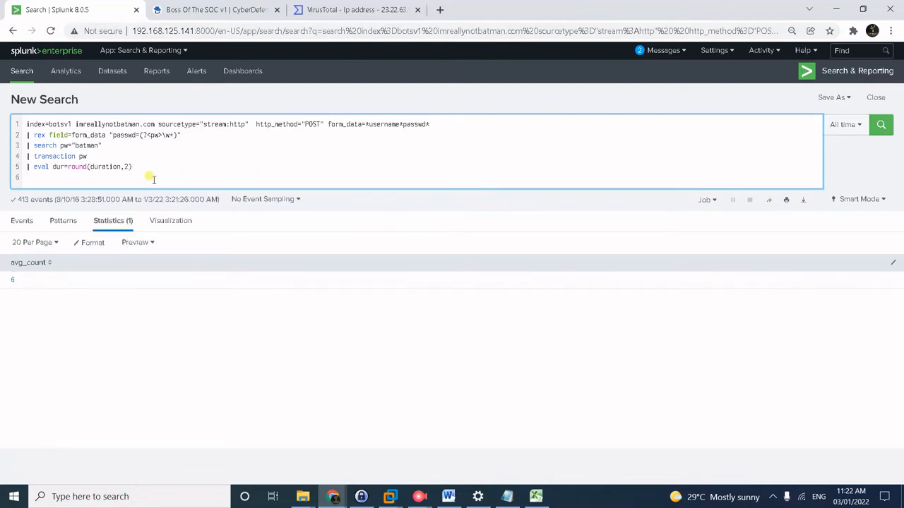
type("| table")
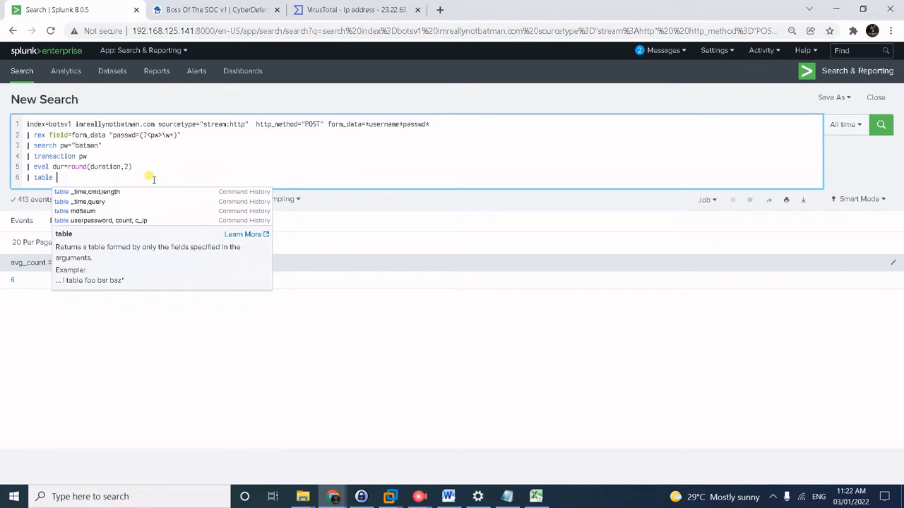
type(" dur")
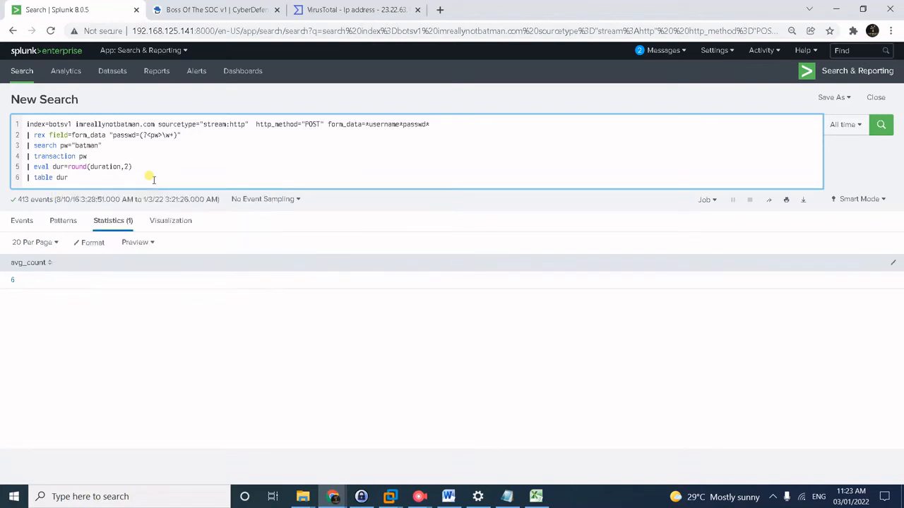
key("Return")
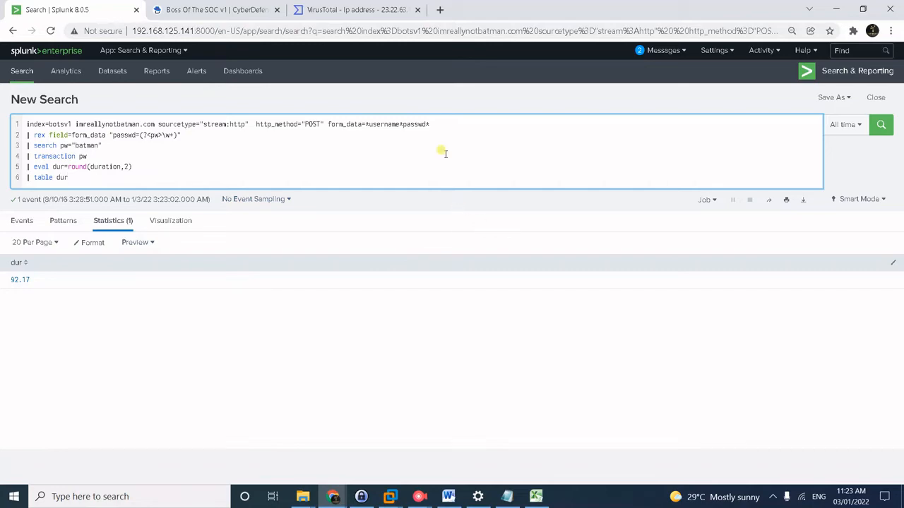
key("ctrl+Tab")
scroll(456, 307, "down", 2)
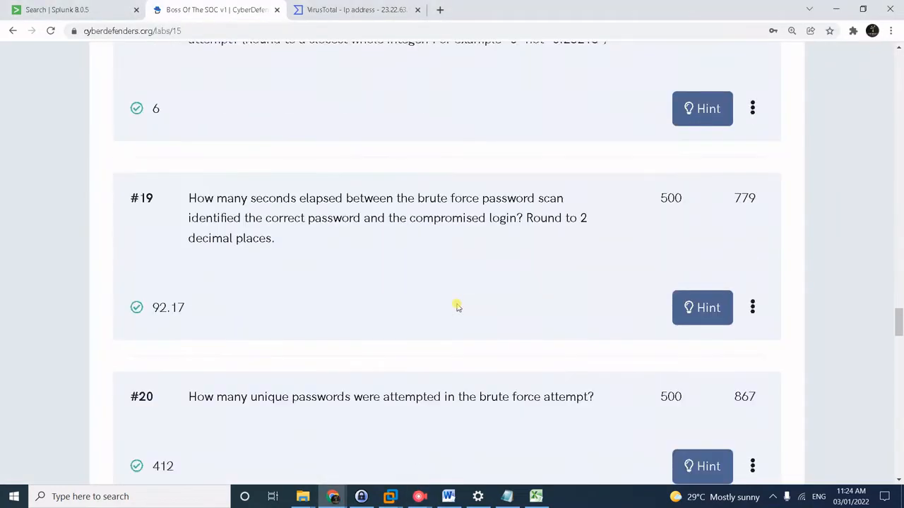
scroll(456, 307, "down", 1)
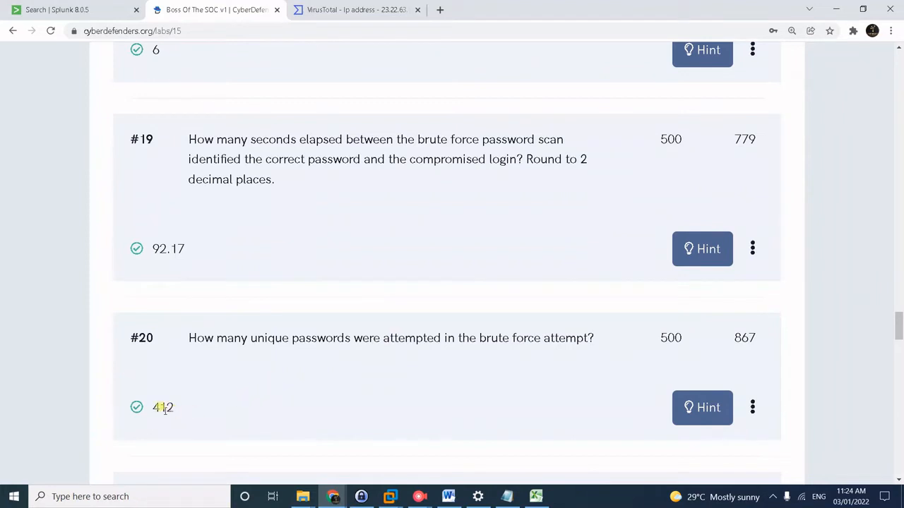
left_click(53, 9)
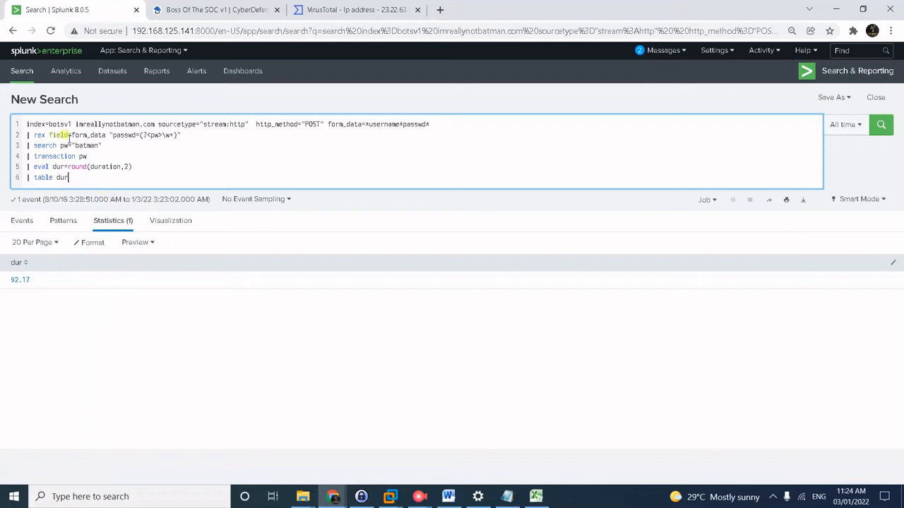
Replace the last four query lines with | dedup pw and | stats count, and run it.
left_click_drag(28, 145, 188, 198)
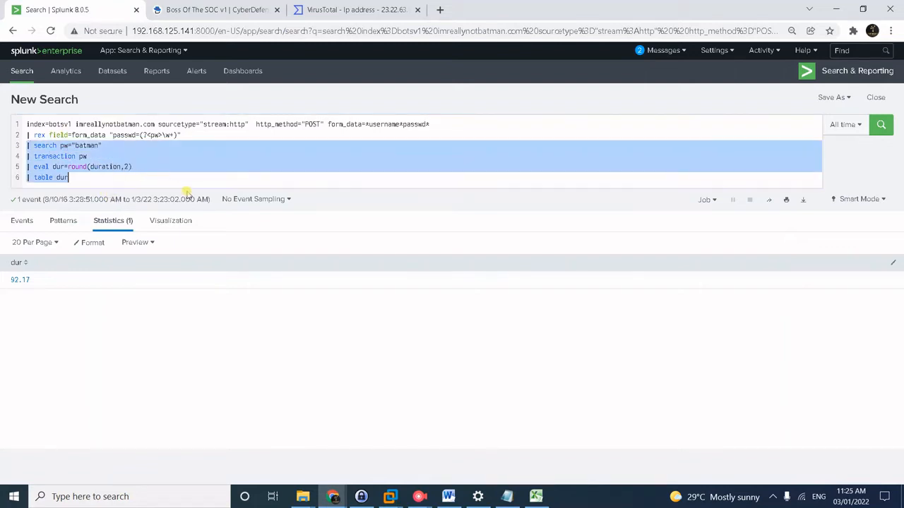
key("BackSpace")
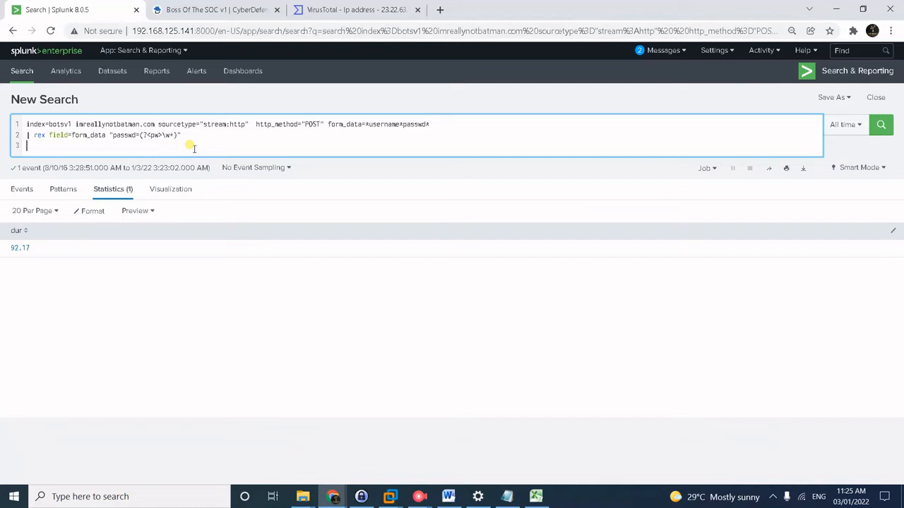
type("|")
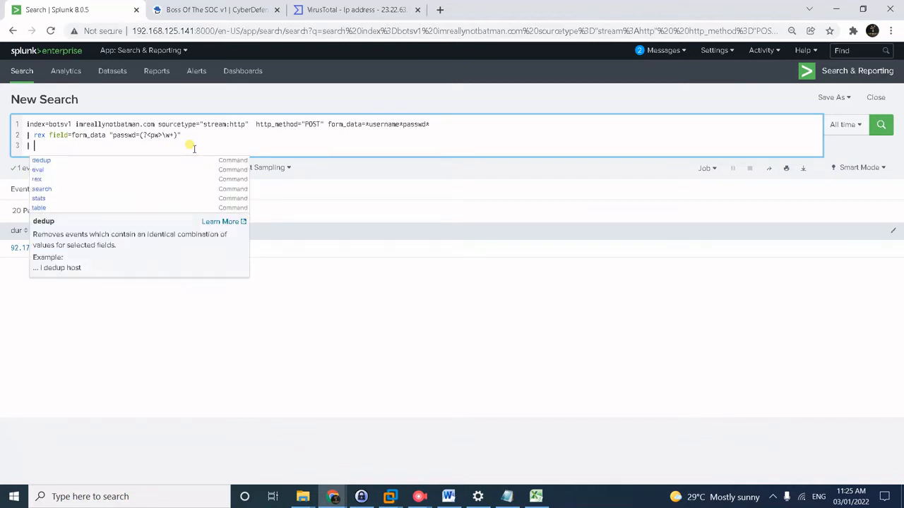
left_click(227, 10)
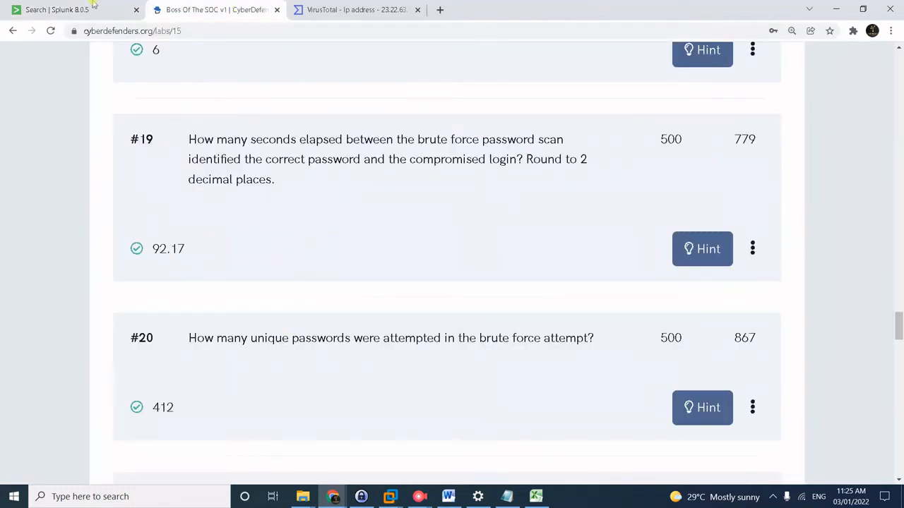
key("ctrl+shift+Tab")
type("dedup ")
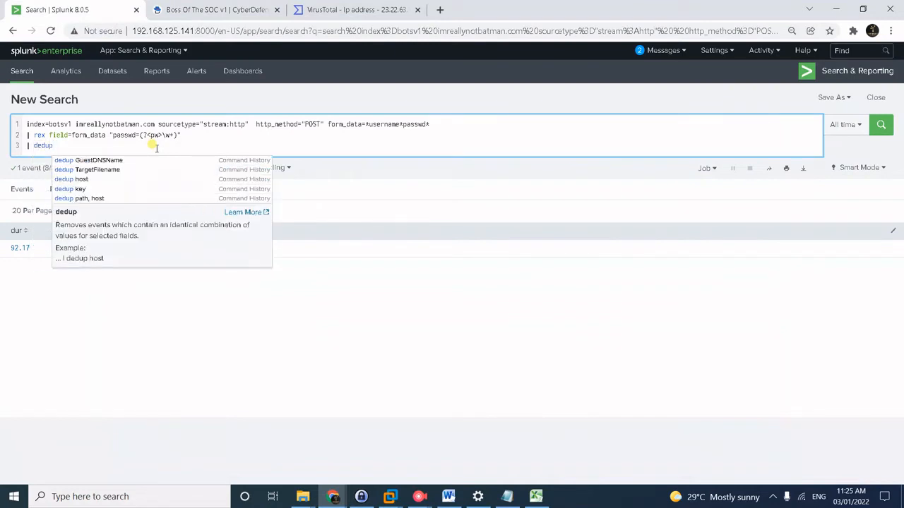
type("pw")
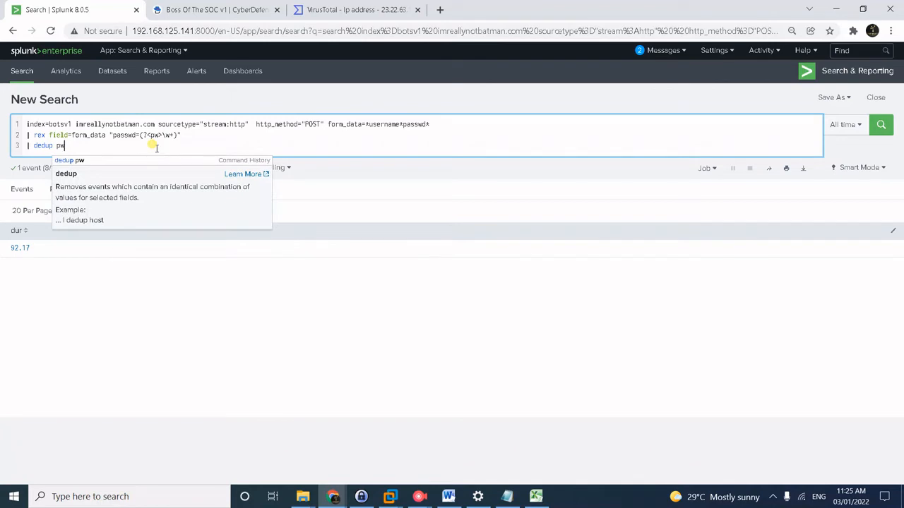
key("shift+Return")
type("| ")
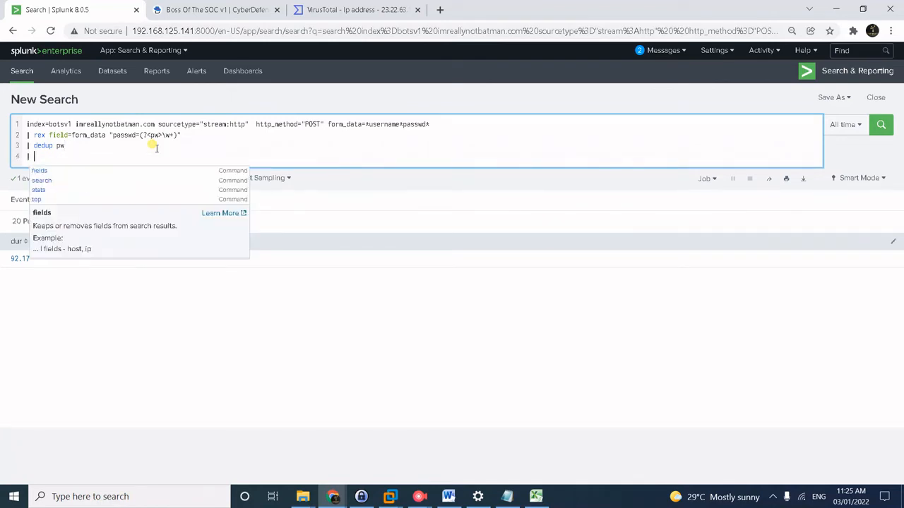
type("stats count")
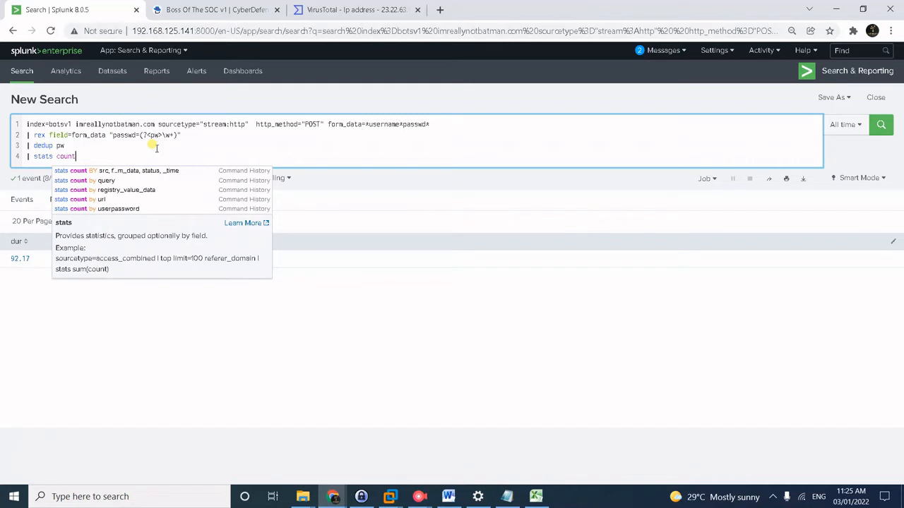
key("Return")
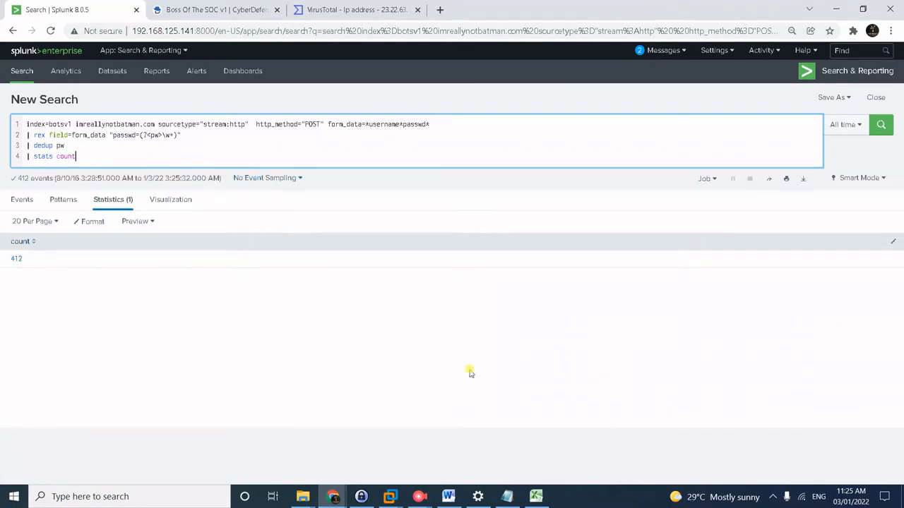
Scroll the CyberDefenders questions down to #21 about we8105desk's IP on 24AUG2016.
left_click(215, 12)
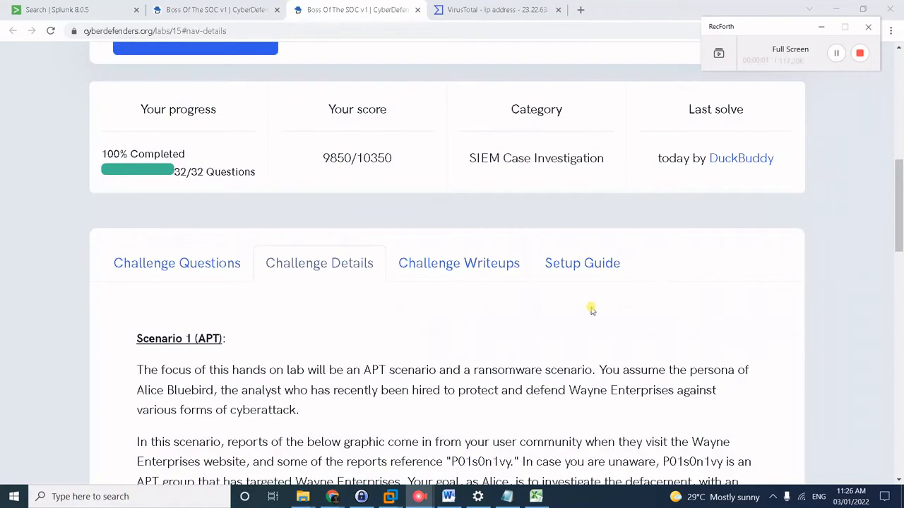
scroll(454, 319, "down", 12)
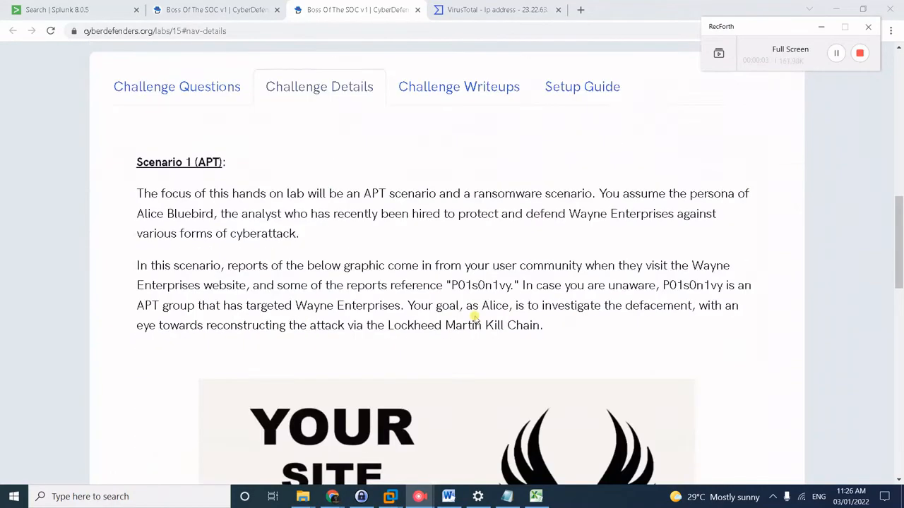
scroll(475, 317, "down", 1)
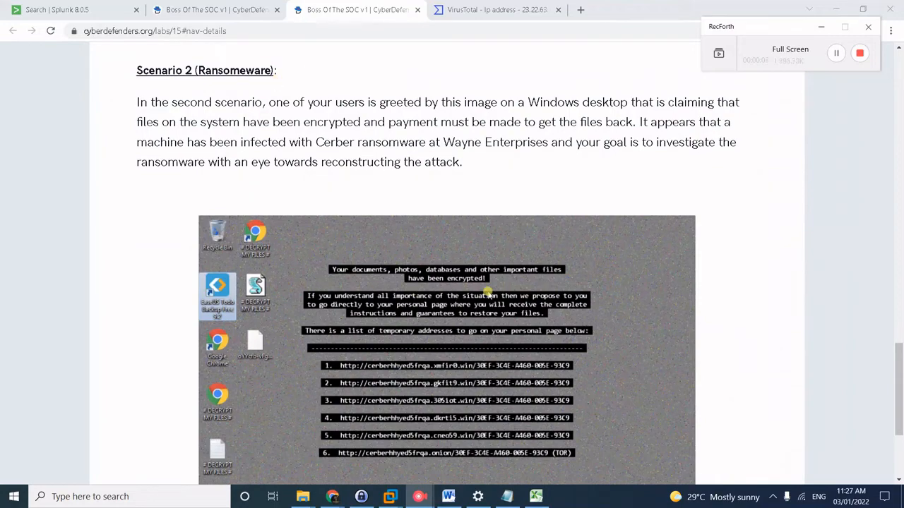
left_click(228, 19)
scroll(221, 351, "down", 15)
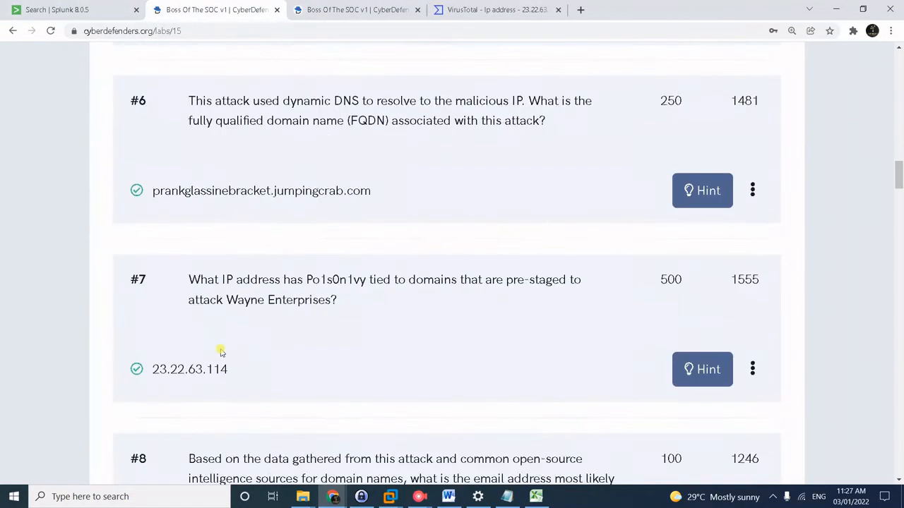
scroll(221, 351, "down", 20)
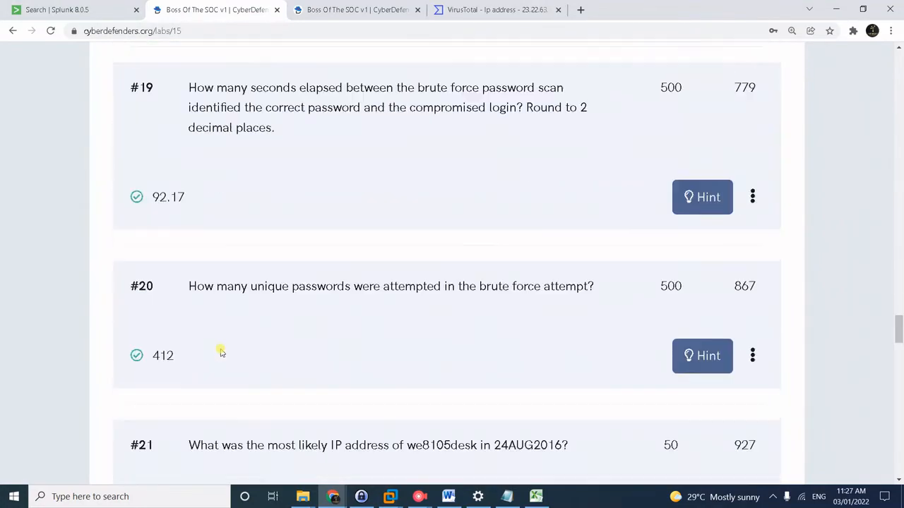
scroll(221, 352, "up", 1)
scroll(240, 358, "down", 2)
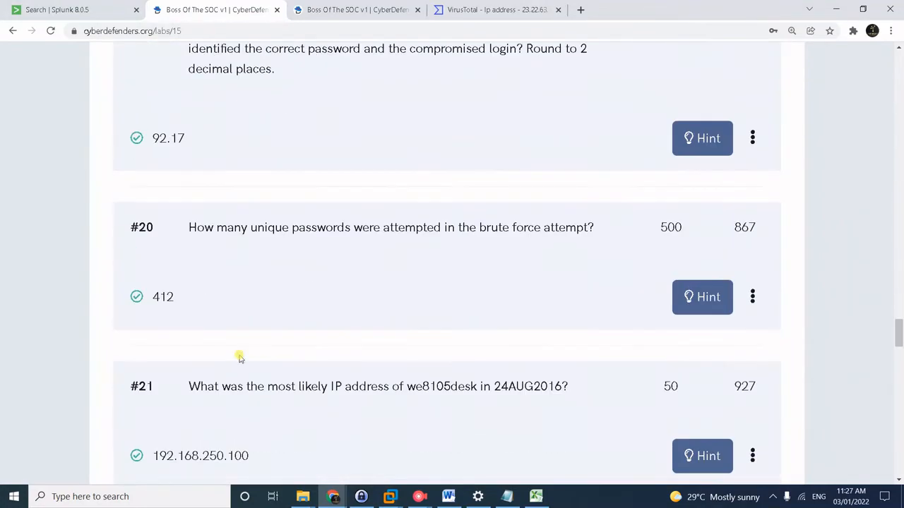
scroll(239, 358, "down", 1)
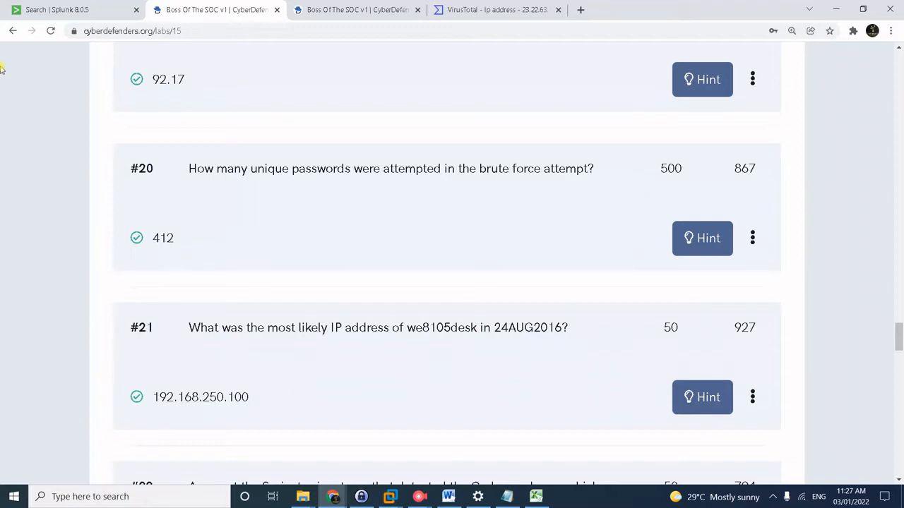
Replace the query with we8105desk | stats count by src_ip, run it, and compare with question #21.
left_click(73, 8)
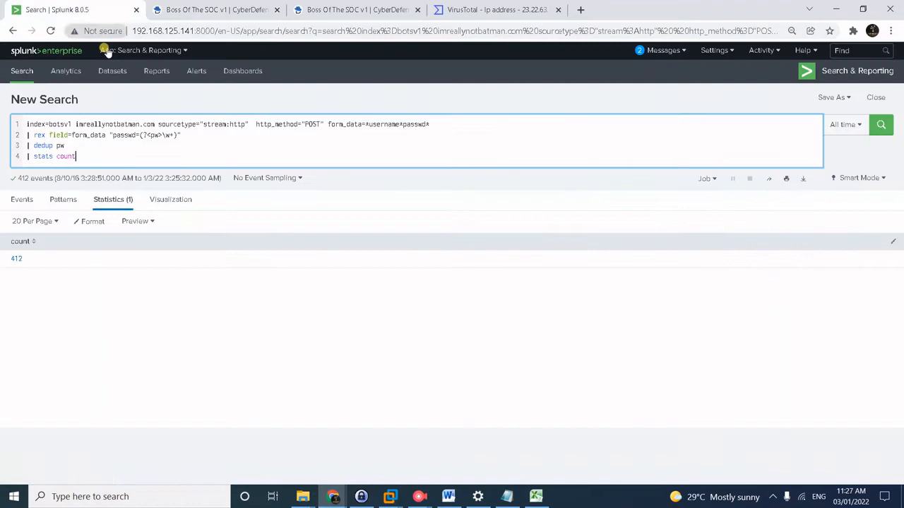
left_click(228, 145)
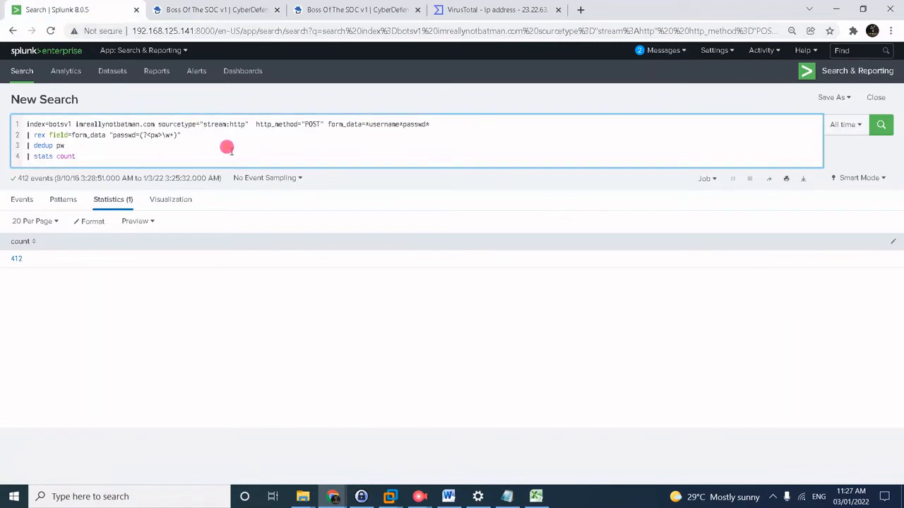
key("ctrl+a")
type("we81")
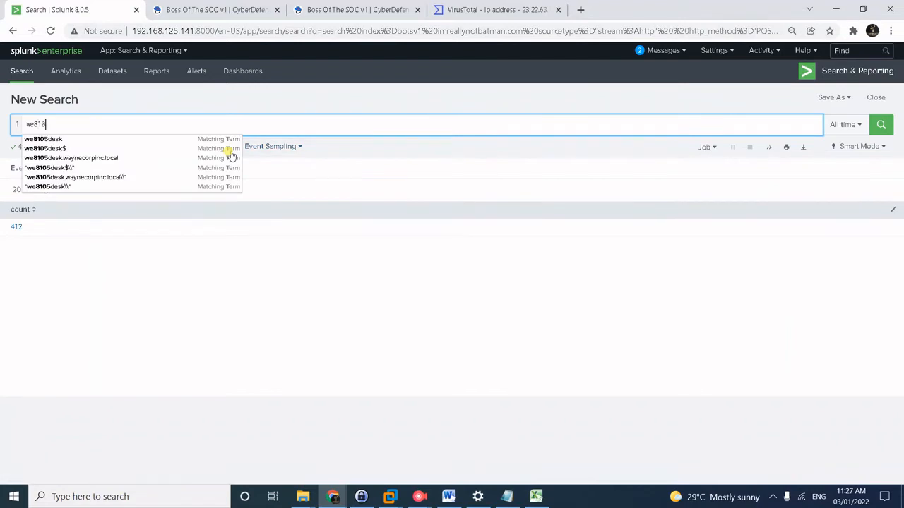
type("05d")
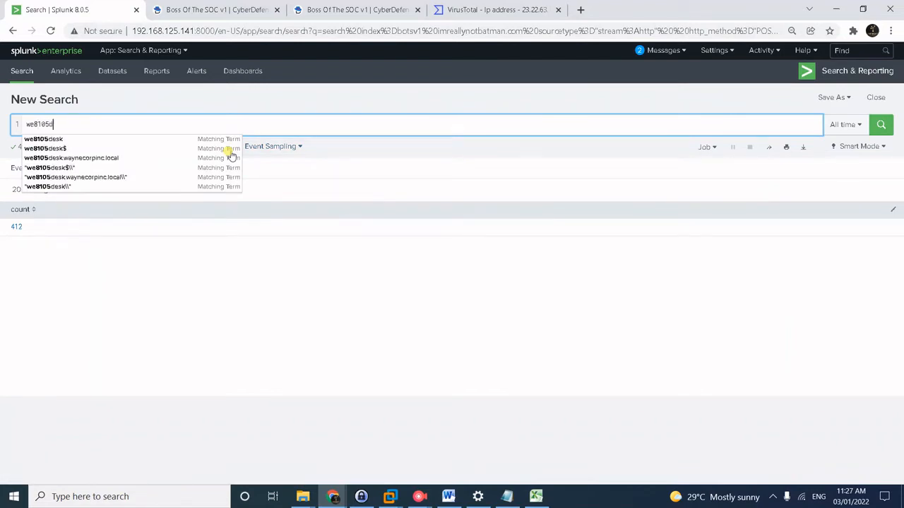
type("esk")
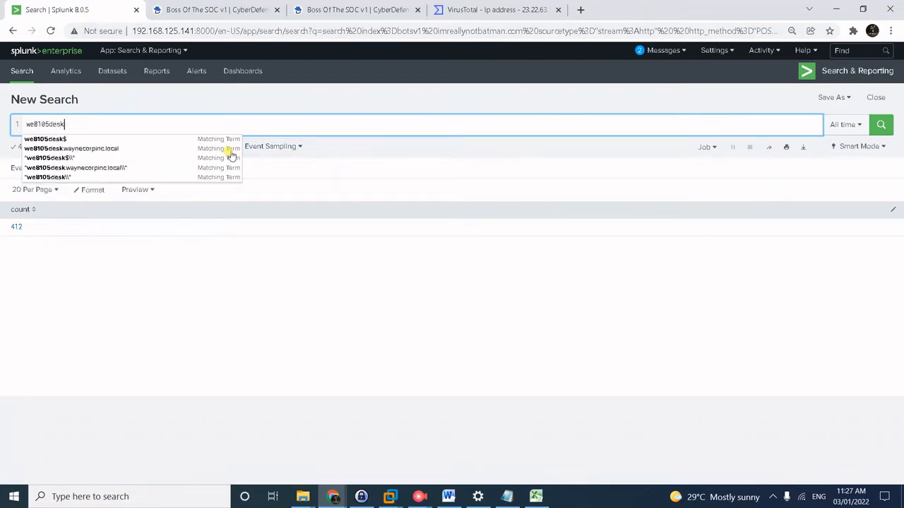
key("shift+Return")
type("| sta")
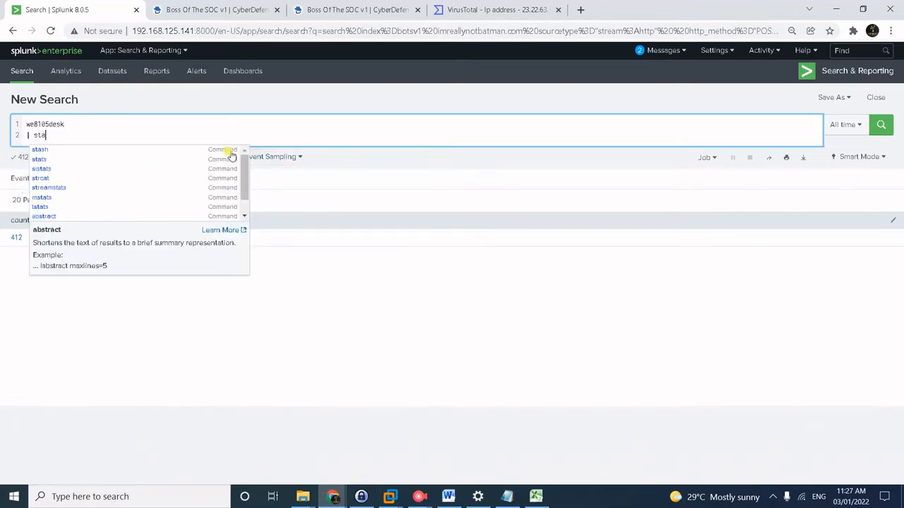
type("ts count b")
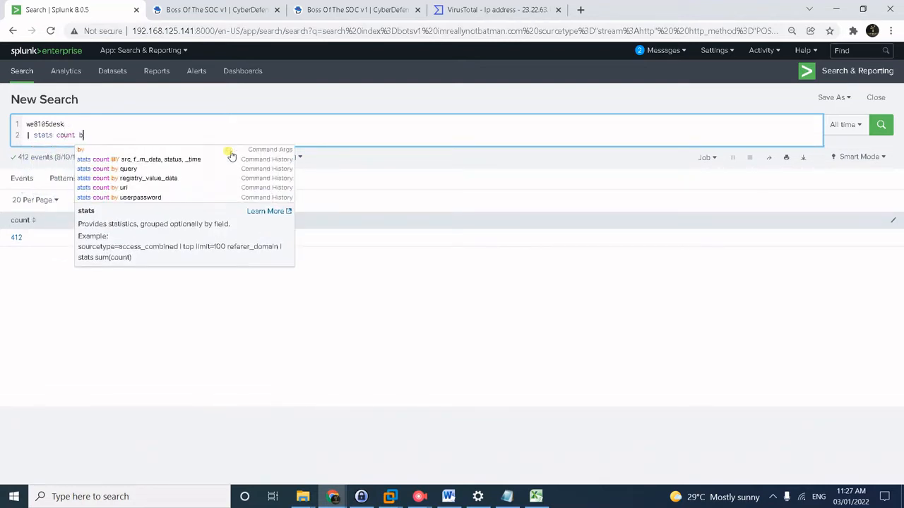
type("y src_ip")
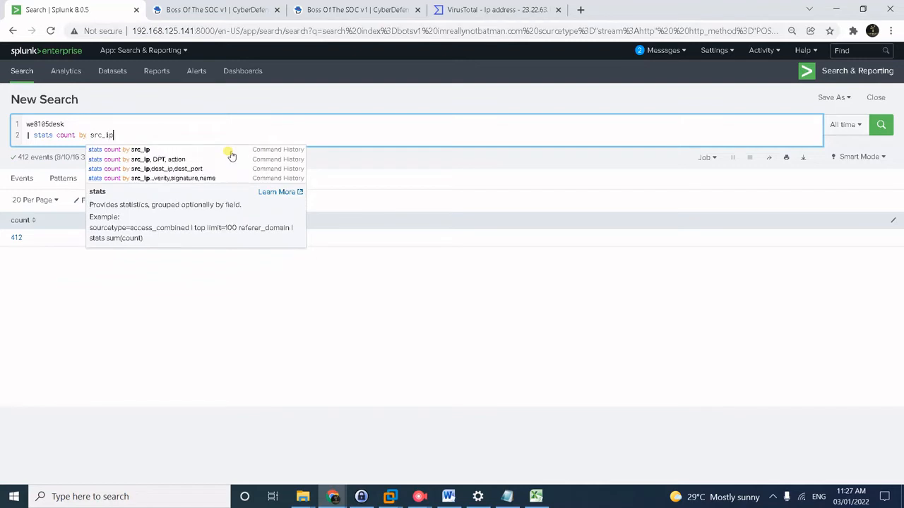
key("Return")
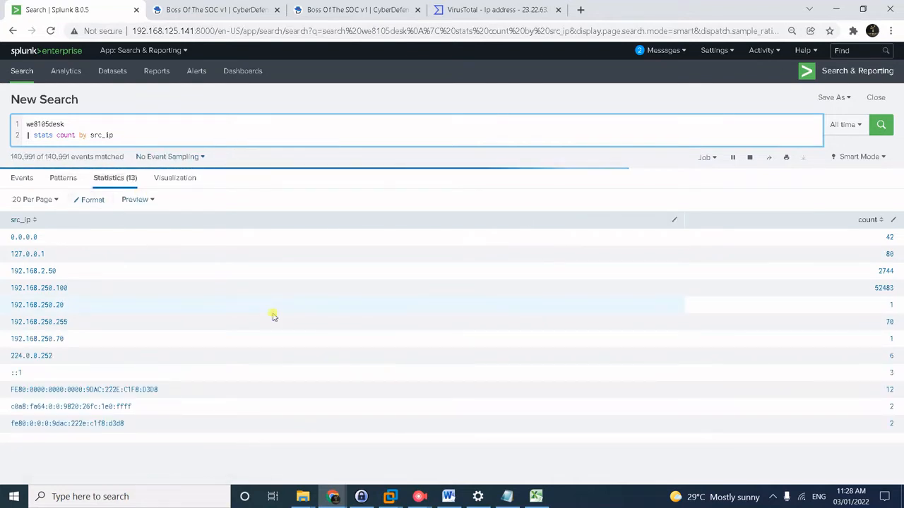
left_click(204, 9)
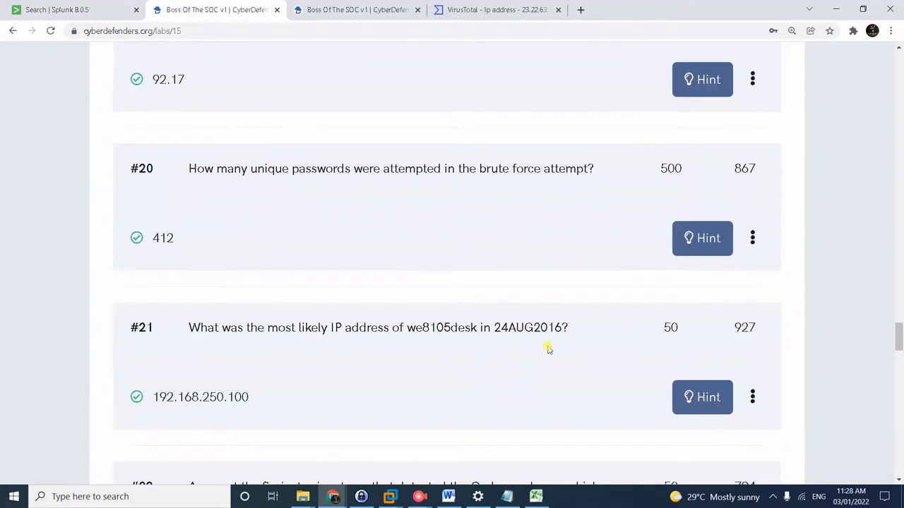
left_click(86, 11)
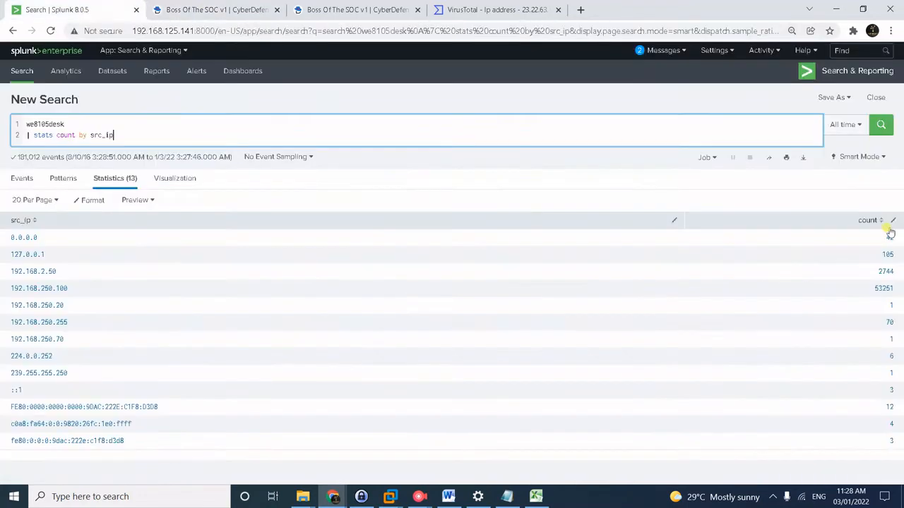
Try a date-and-time range, picking August 24, 2016 as the start with hour 00.
left_click(860, 125)
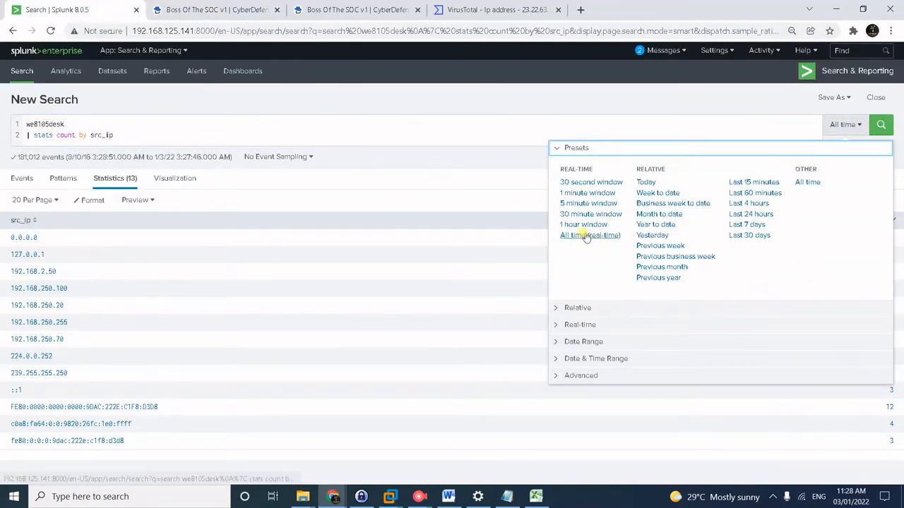
left_click(586, 343)
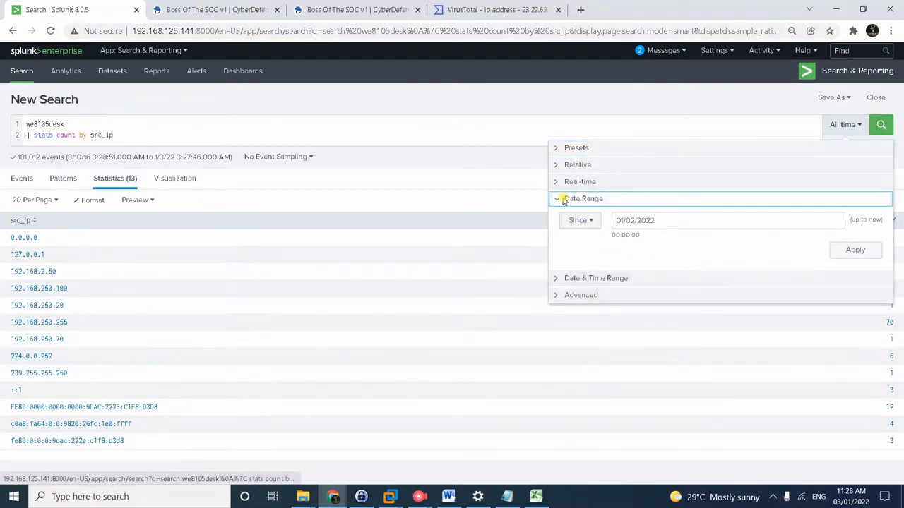
left_click(559, 278)
left_click(632, 238)
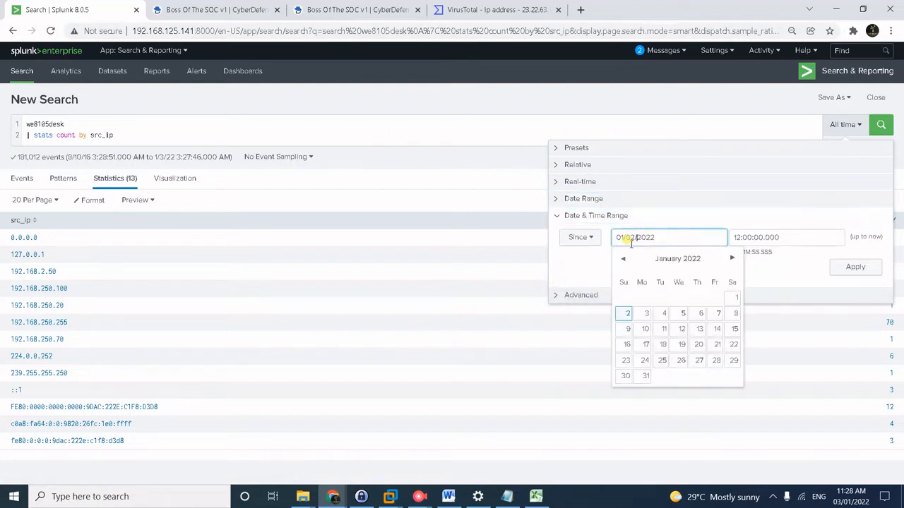
left_click(728, 260)
left_click(728, 260)
left_click(728, 260)
left_click(728, 260)
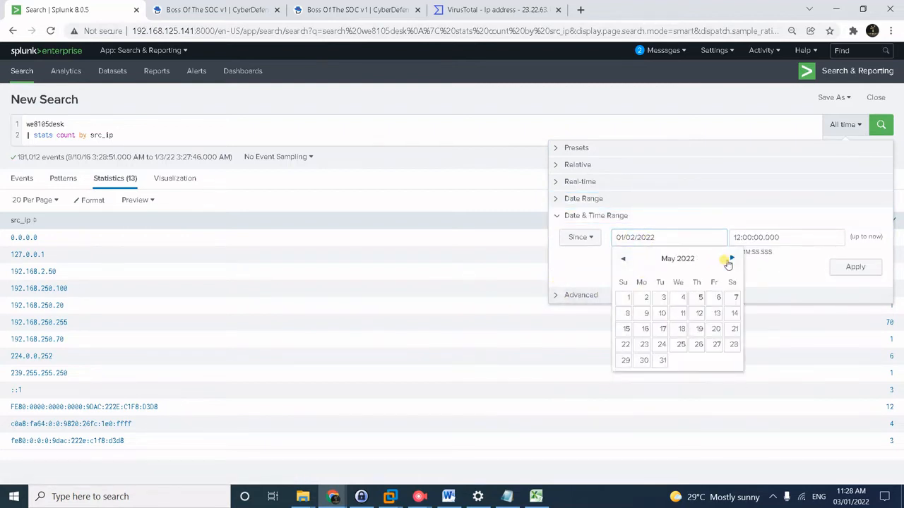
left_click(729, 260)
left_click(728, 260)
left_click(729, 260)
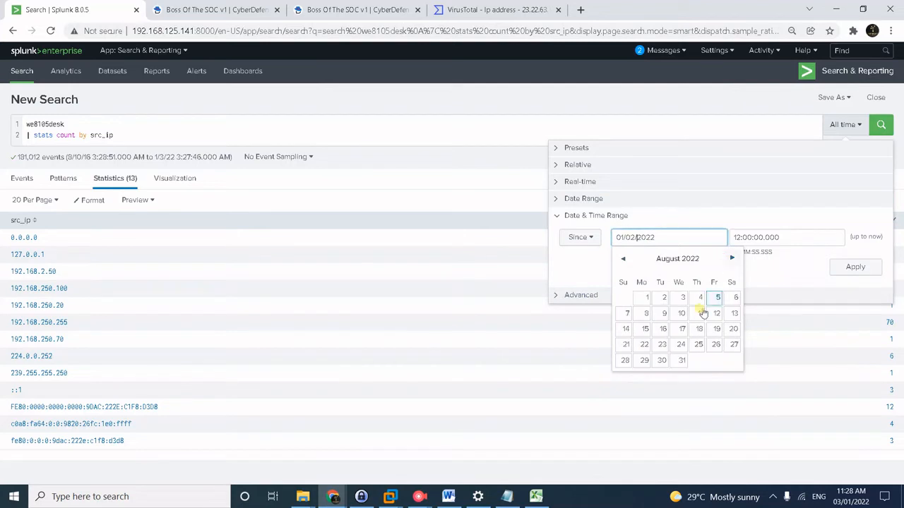
left_click(680, 344)
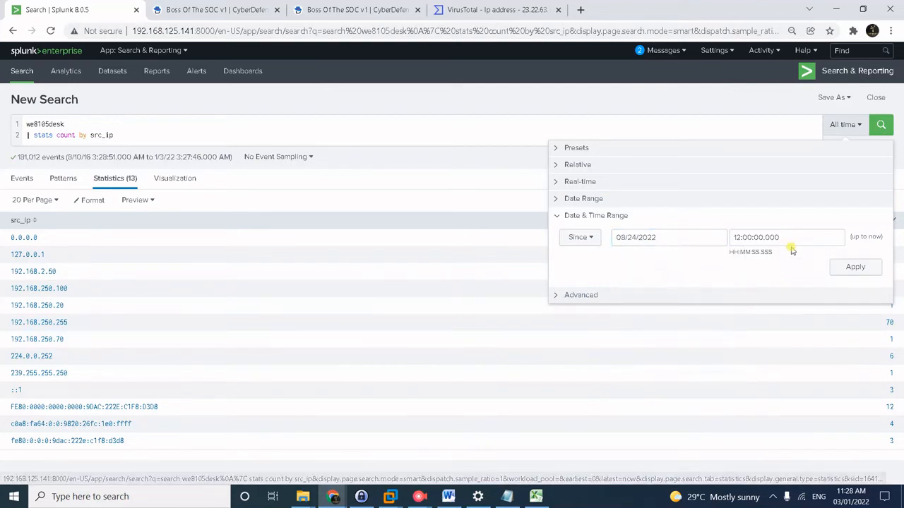
left_click_drag(736, 237, 729, 238)
type("00")
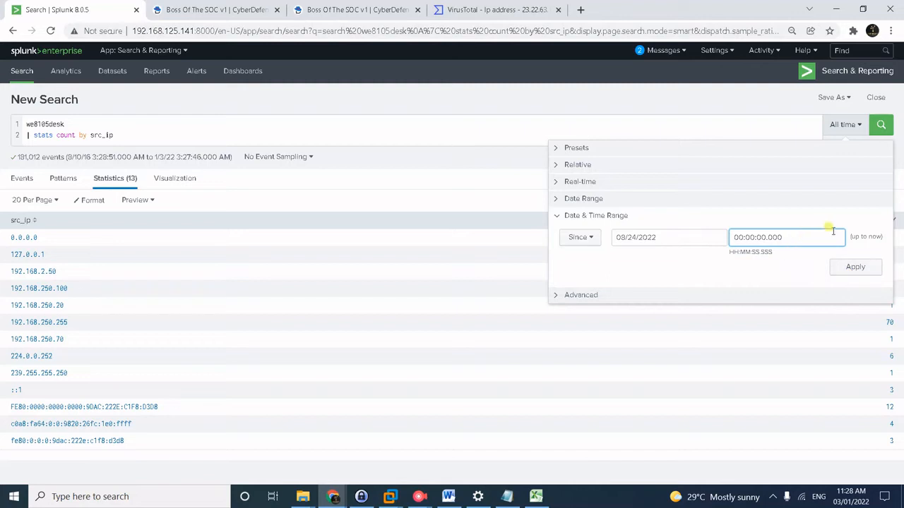
left_click(650, 237)
key("ctrl+c")
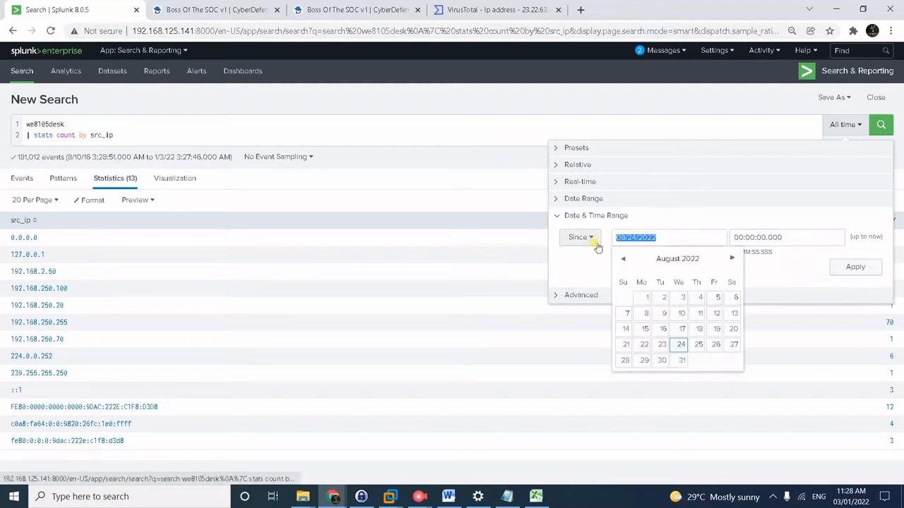
Switch to a Between range of 08/24/2016 to 08/25/2016 and apply it.
left_click(558, 199)
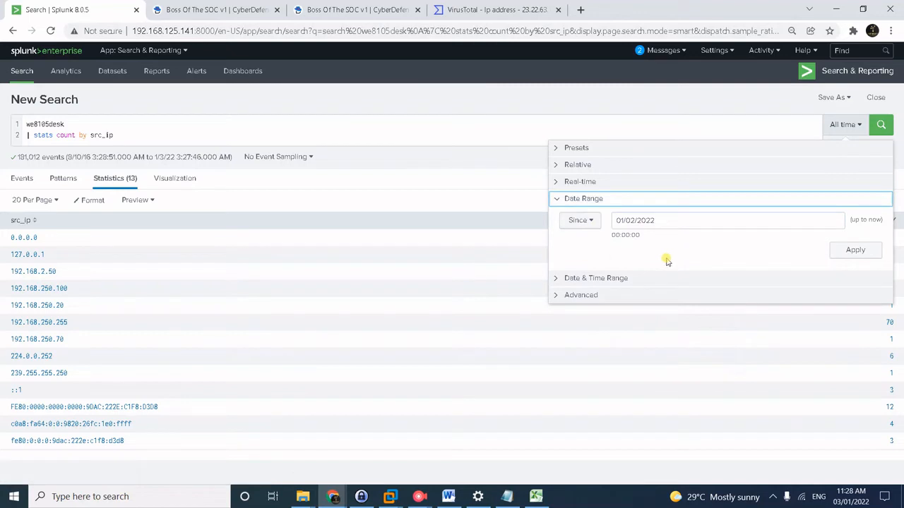
left_click(580, 221)
left_click(583, 242)
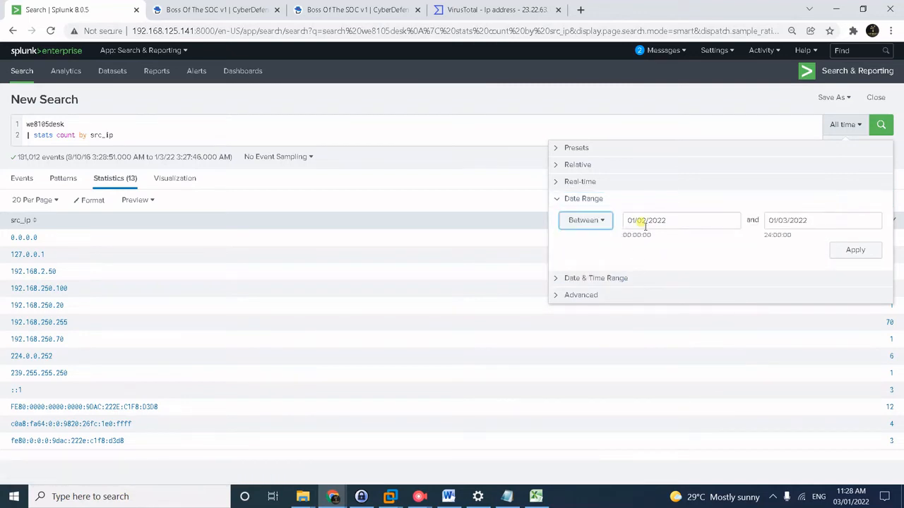
left_click_drag(668, 216, 608, 214)
key("ctrl+v")
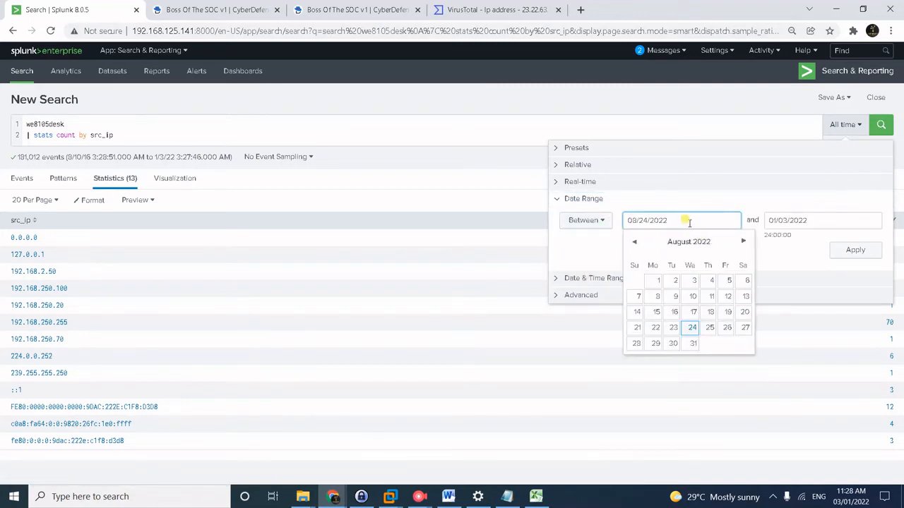
key("BackSpace")
key("BackSpace")
type("16")
key("ctrl+a")
key("ctrl+c")
left_click(793, 217)
left_click_drag(792, 218, 742, 204)
key("ctrl+v")
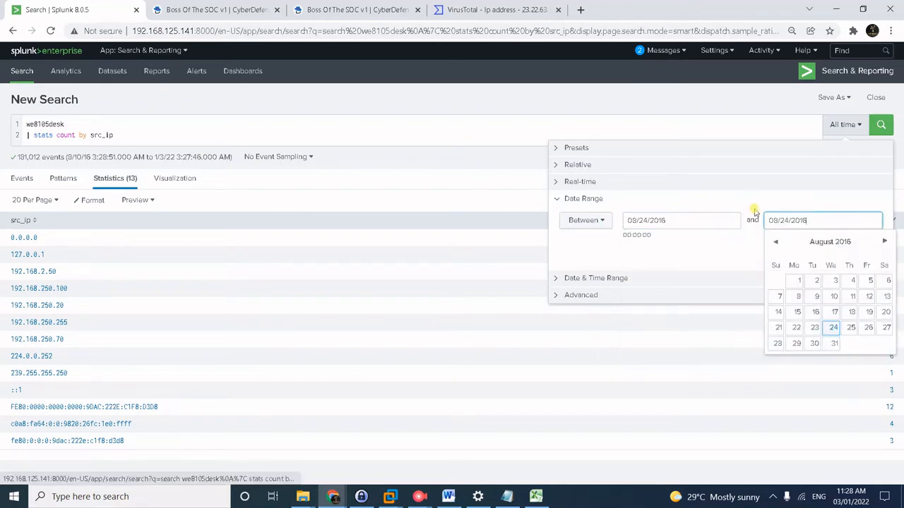
left_click(785, 216)
key("BackSpace")
type("5")
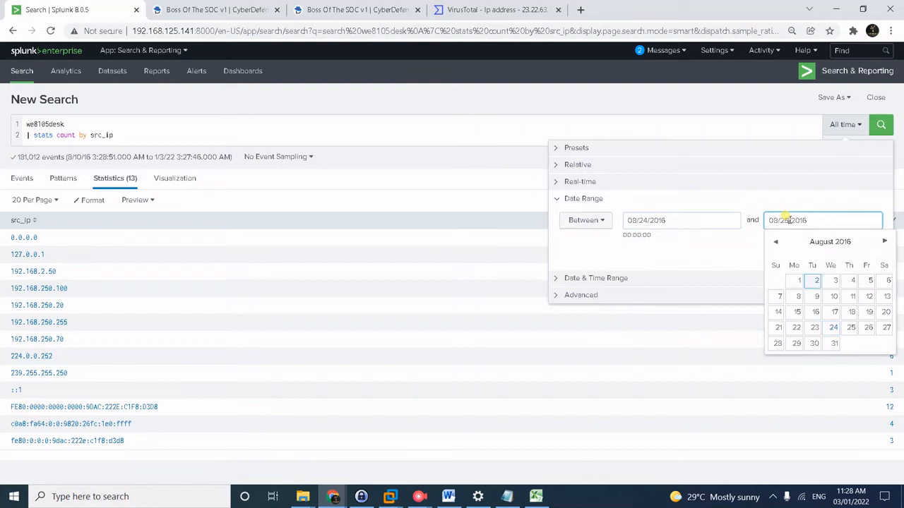
left_click(720, 252)
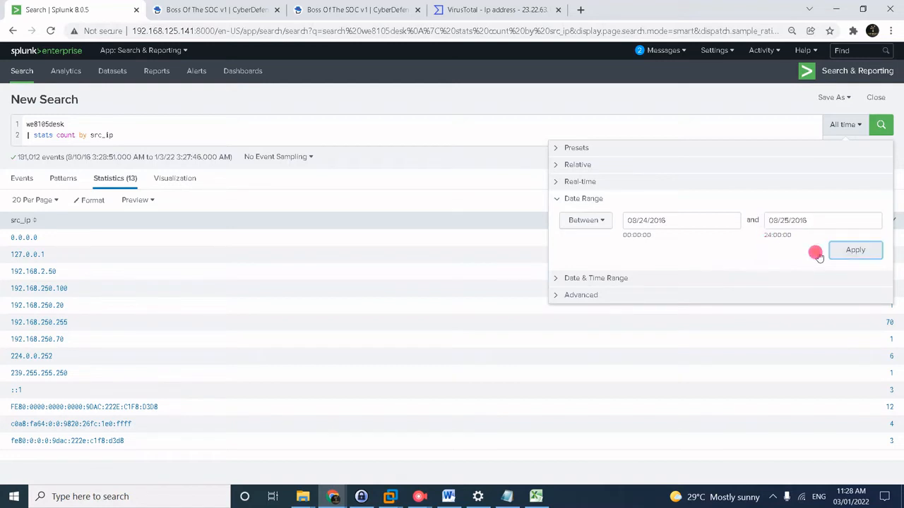
left_click(853, 250)
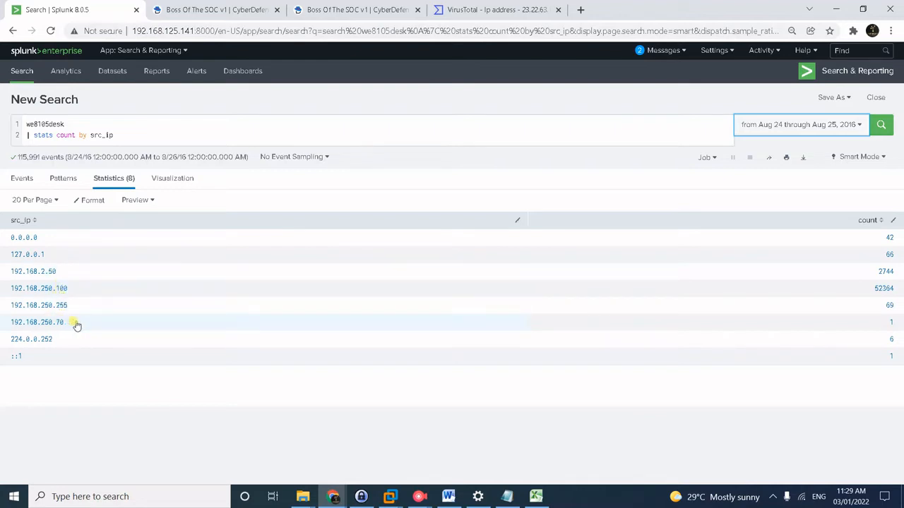
left_click(196, 8)
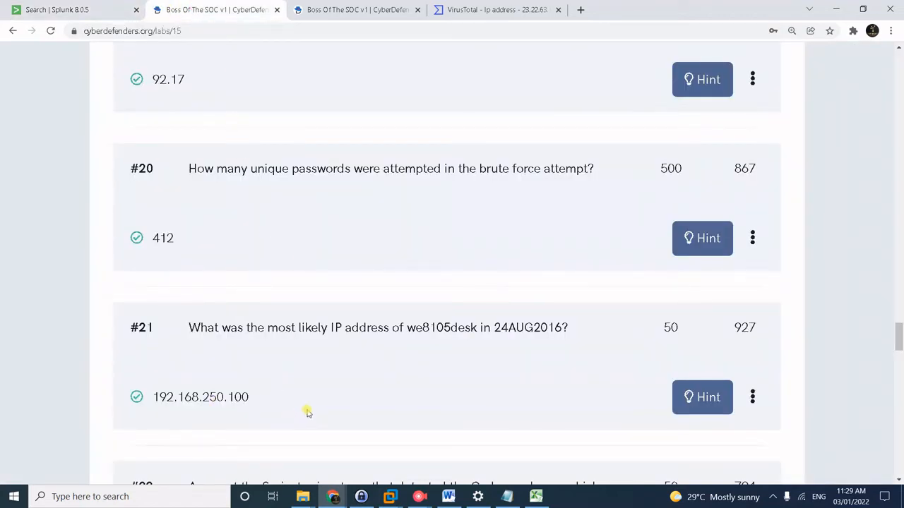
scroll(307, 413, "down", 3)
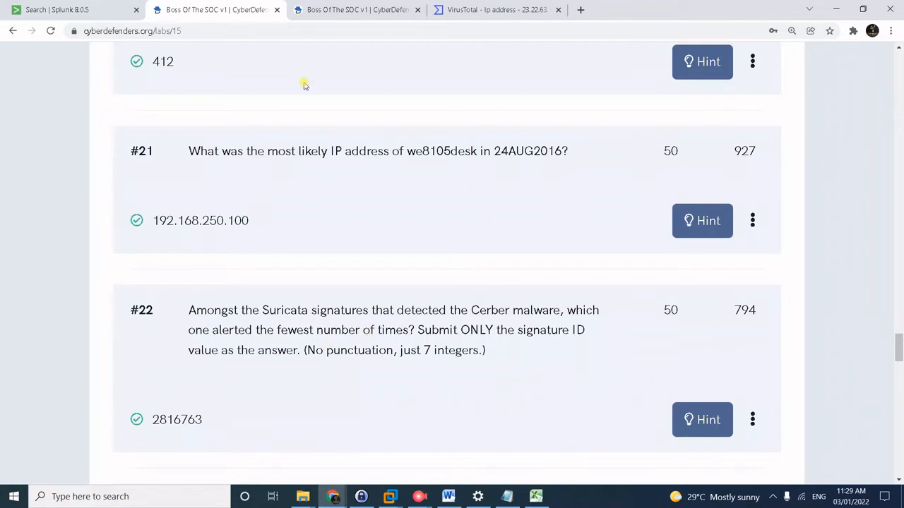
left_click(73, 12)
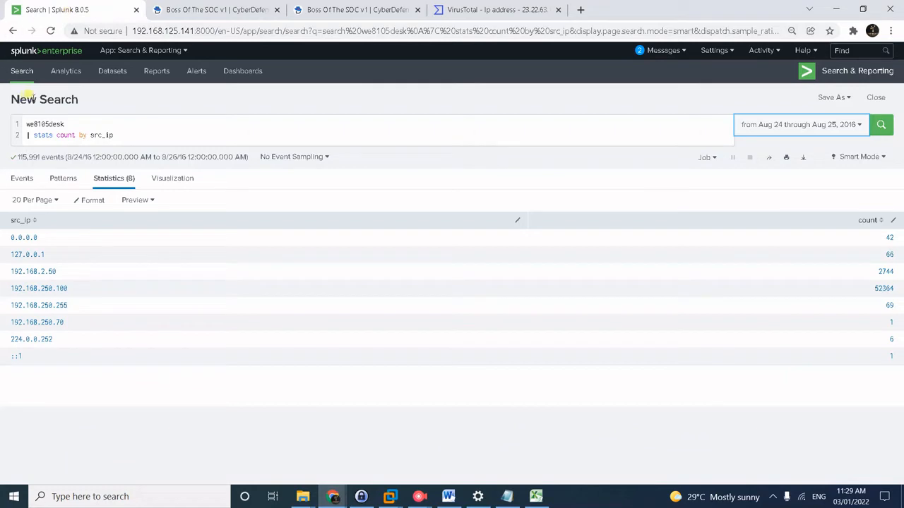
Replace the query with index=botsv1 sourcetype=suricata cerber and run it.
left_click(78, 124)
key("ctrl+a")
type("inde")
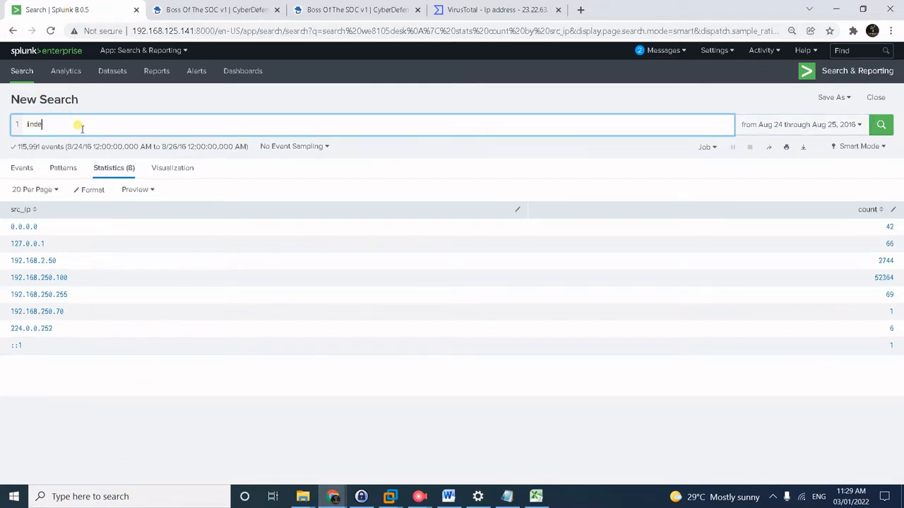
type("x=botsv1 ")
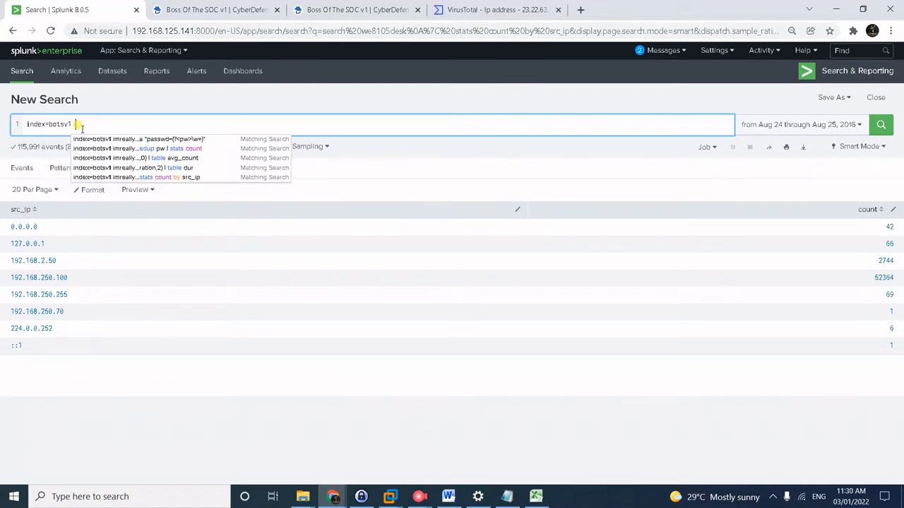
type("sourcety")
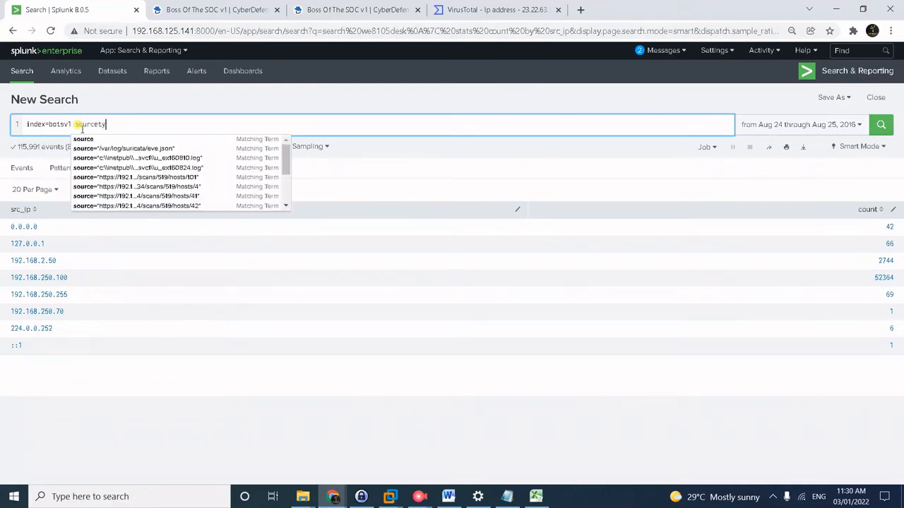
type("pe=")
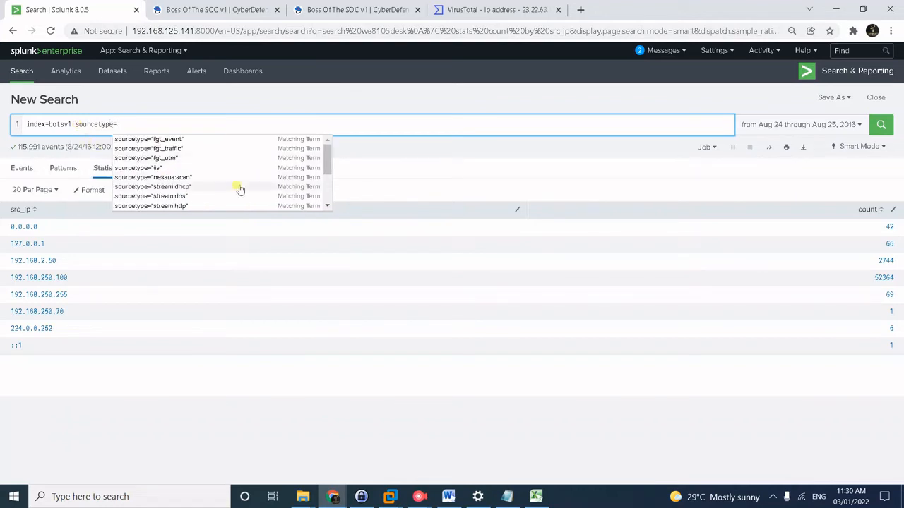
left_click(327, 168)
left_click(172, 123)
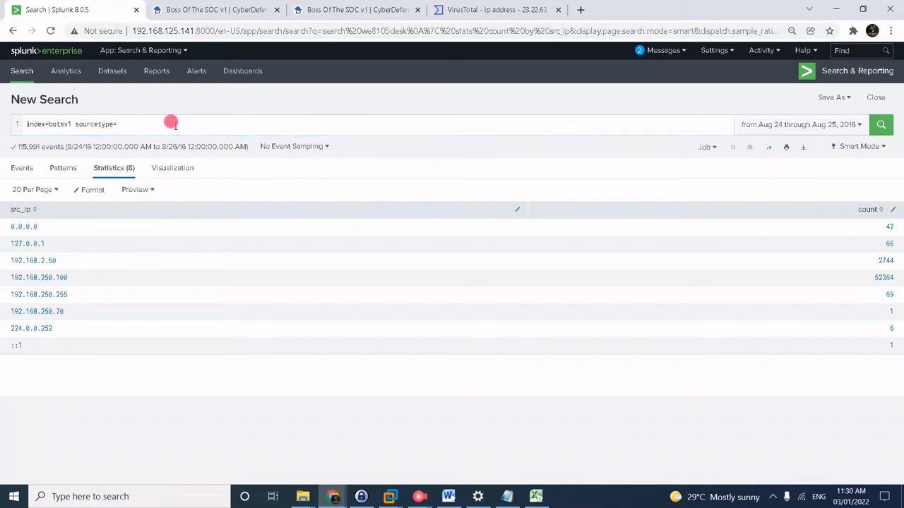
type("s")
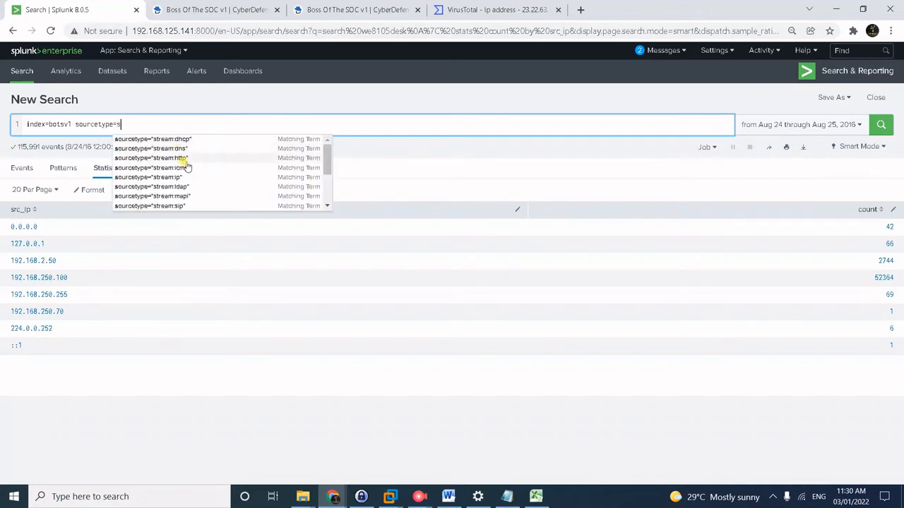
type("u")
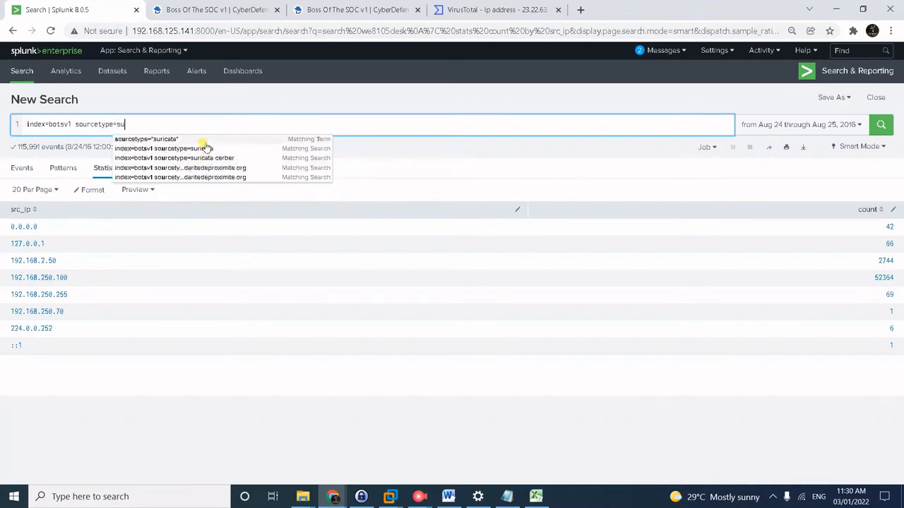
left_click(201, 140)
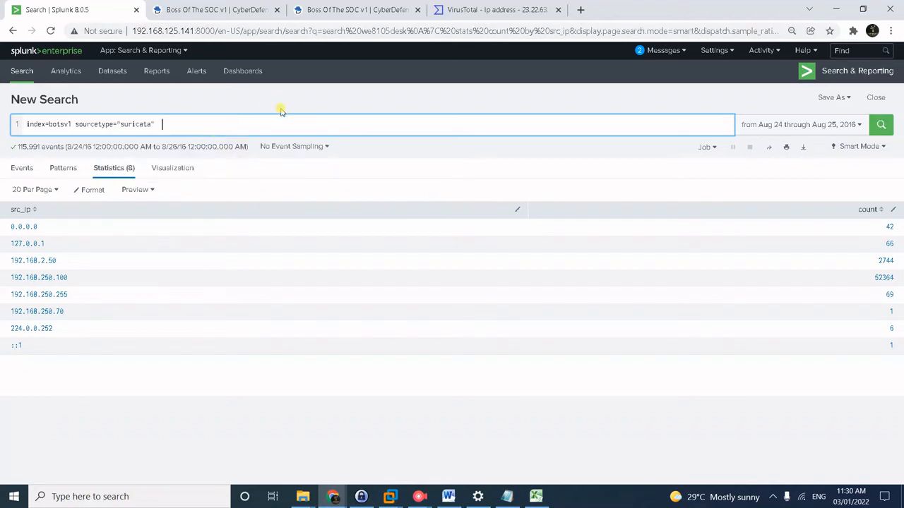
type("cerber")
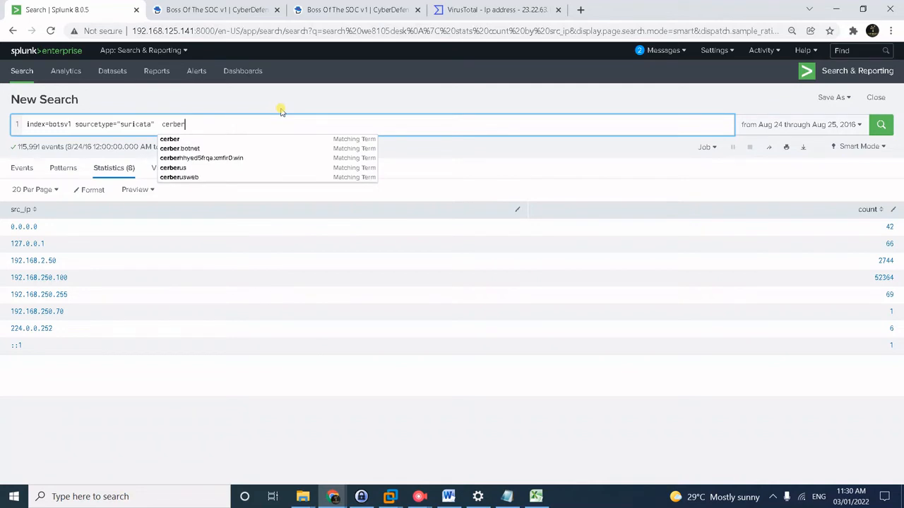
key("Return")
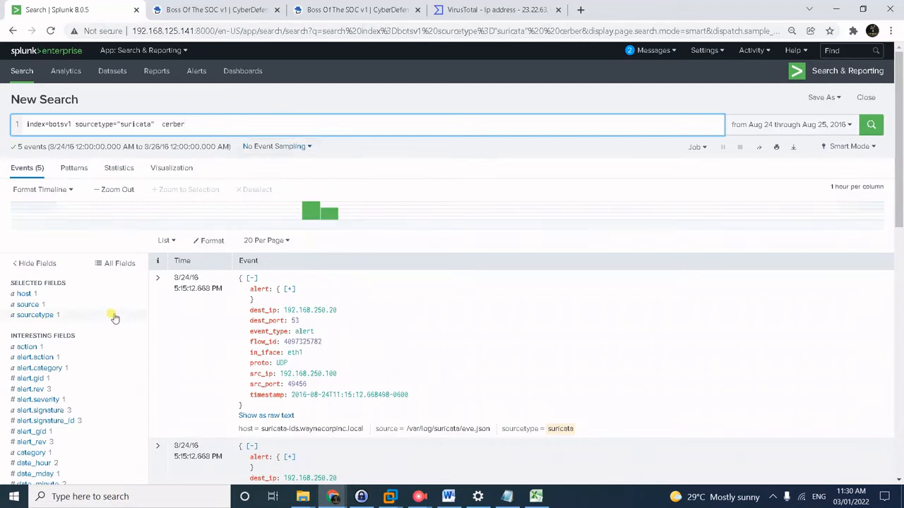
Inspect suricata_signature_id and alert.signature_id values, noting 2816763 fired once, and compare with the questions.
scroll(113, 336, "down", 1)
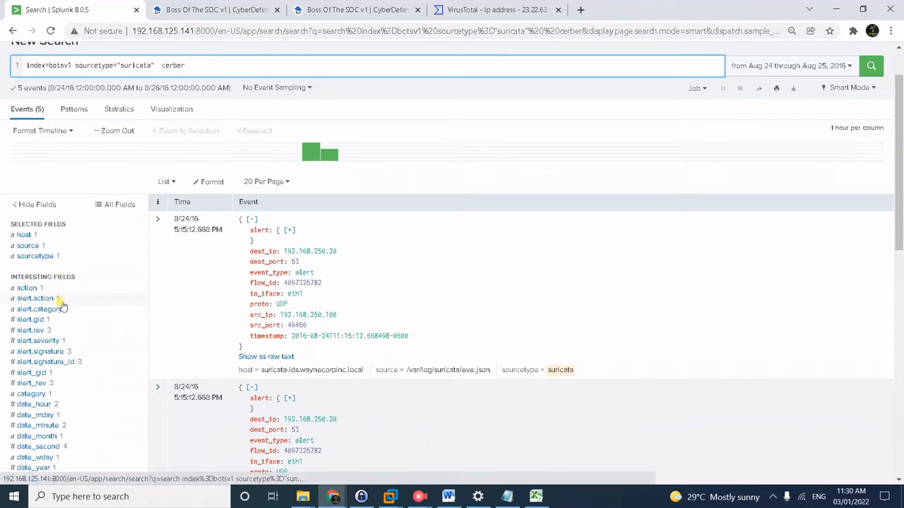
scroll(70, 303, "down", 4)
scroll(71, 305, "down", 3)
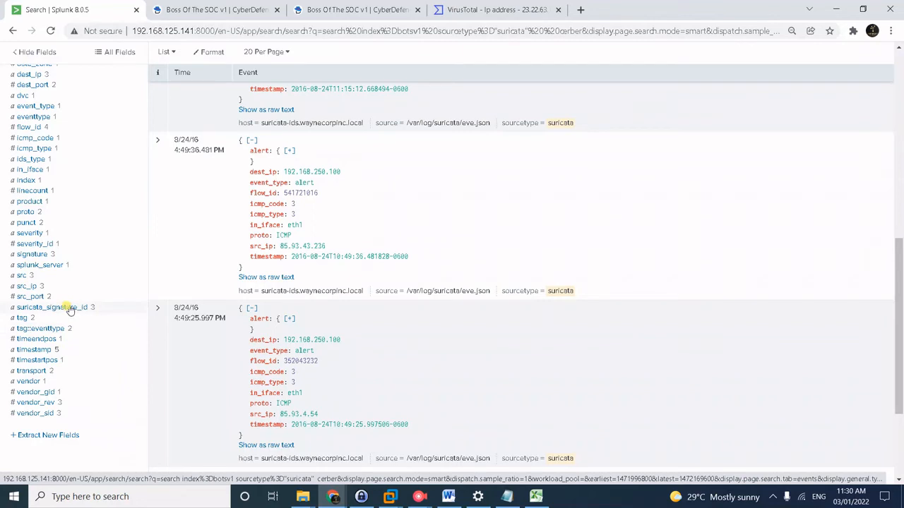
left_click(69, 308)
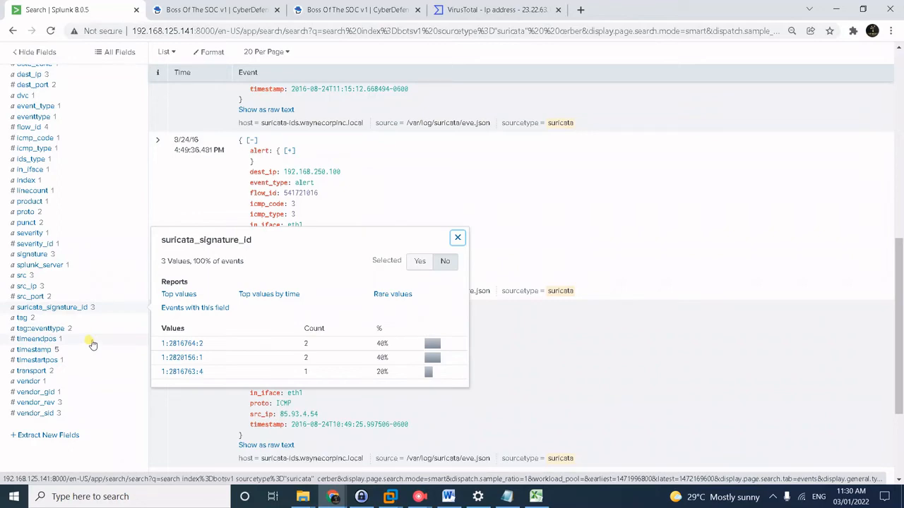
scroll(92, 346, "up", 5)
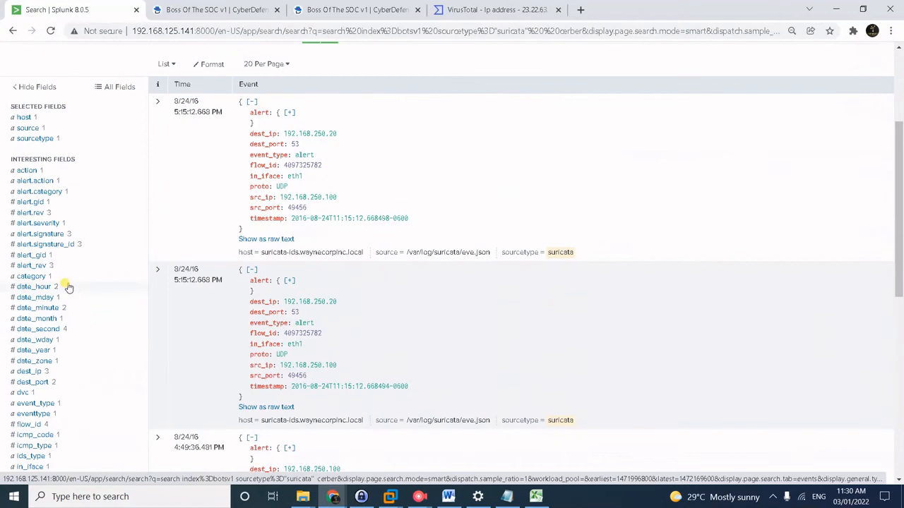
left_click(61, 246)
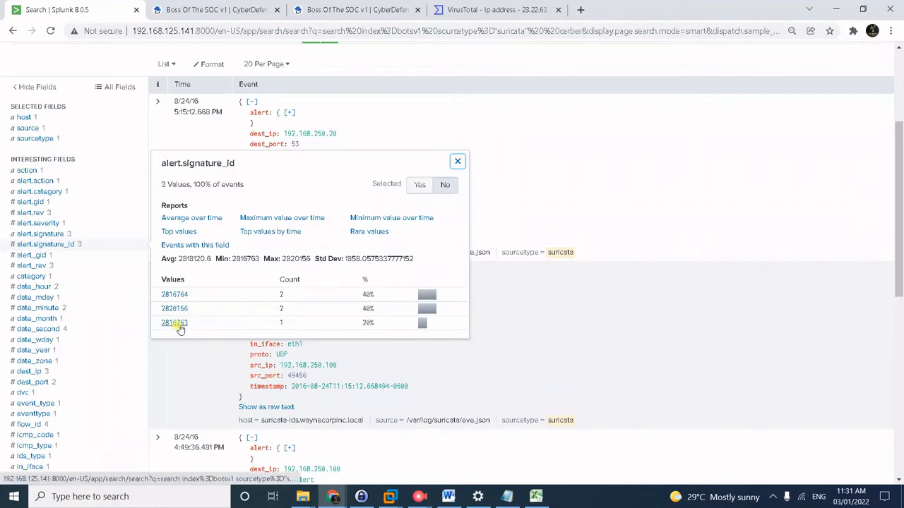
left_click(200, 7)
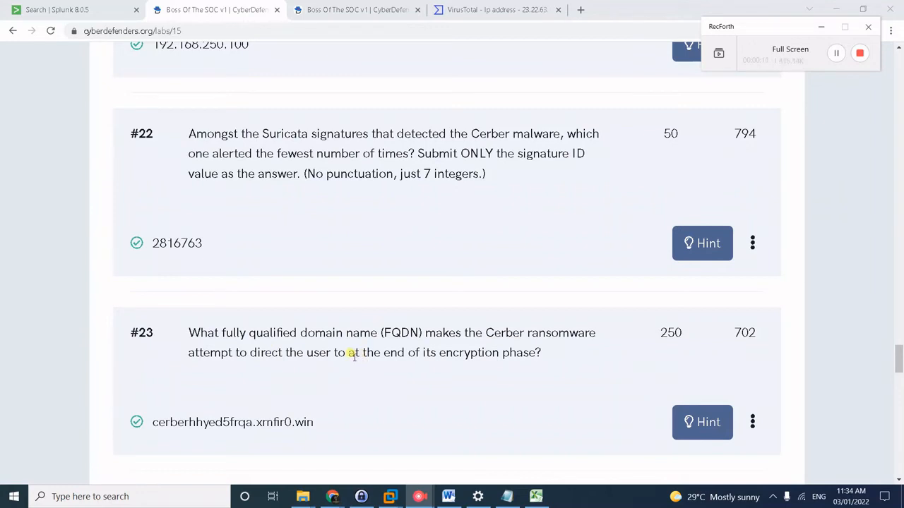
left_click(107, 17)
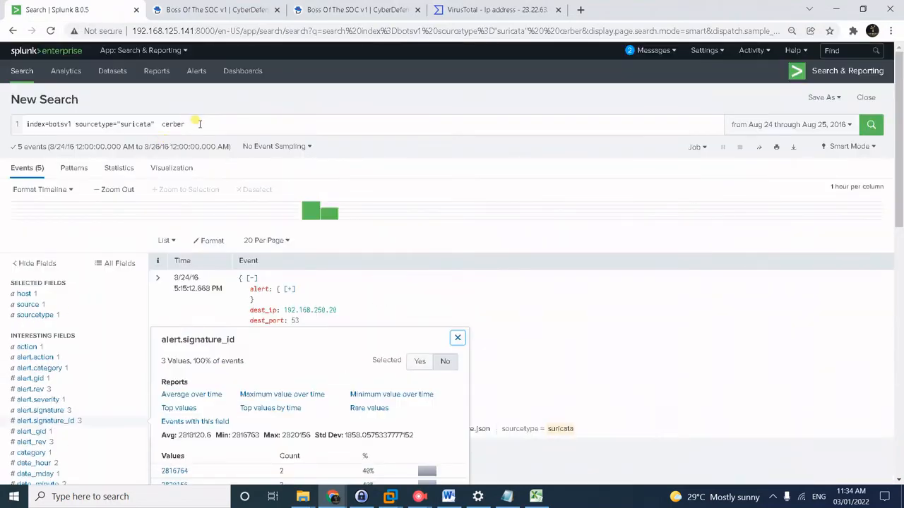
Rewrite the filter to src_ip=192.168.250.100 with sourcetype stream:dns, dropping a stray NOT.
left_click(97, 123)
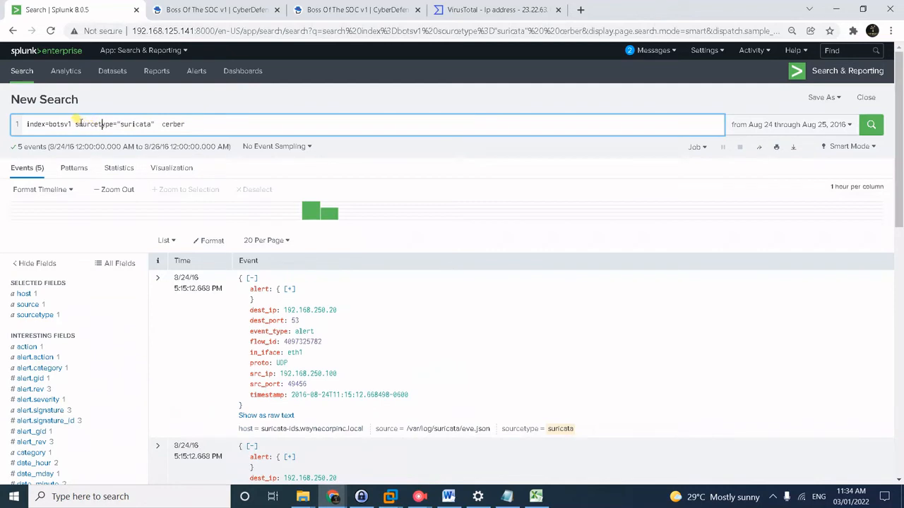
left_click_drag(77, 124, 230, 123)
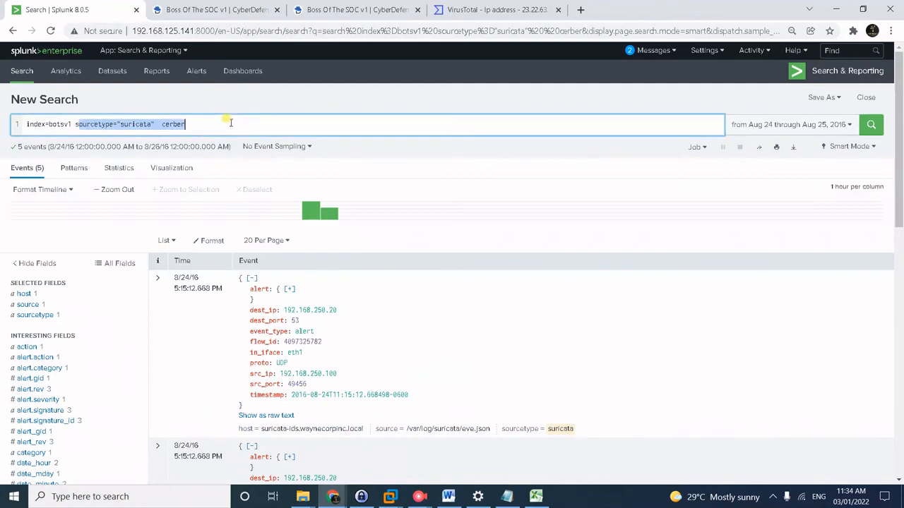
type("src")
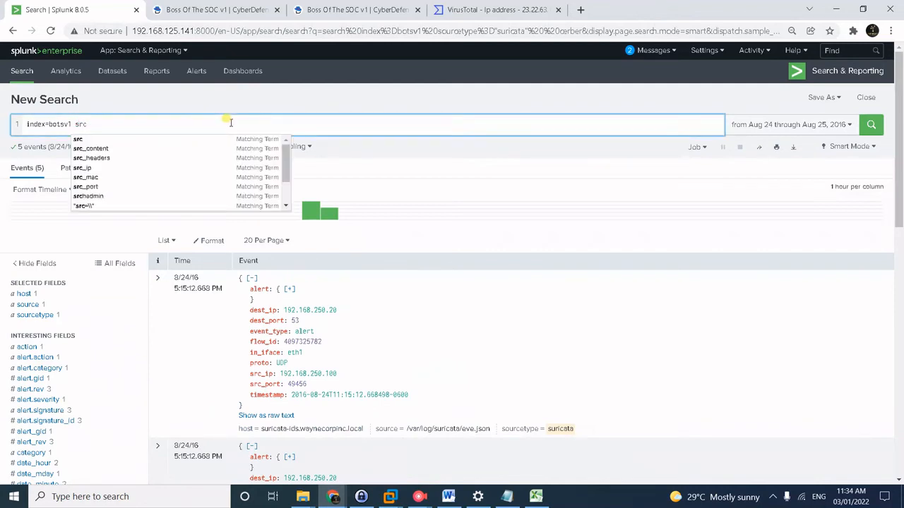
type("_ip")
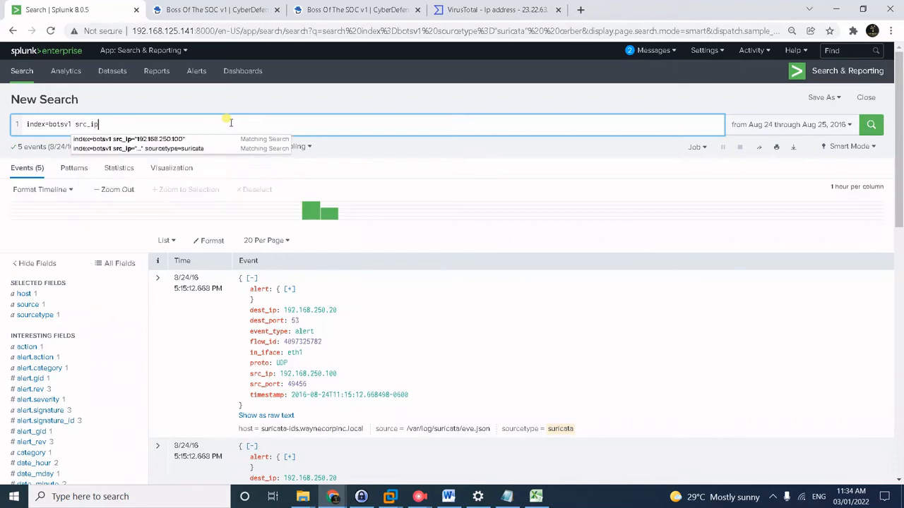
type("=")
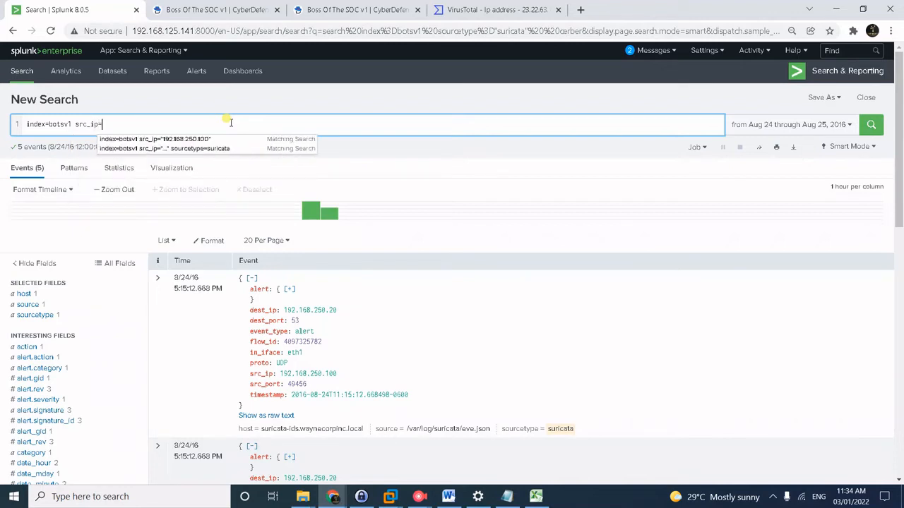
left_click(211, 140)
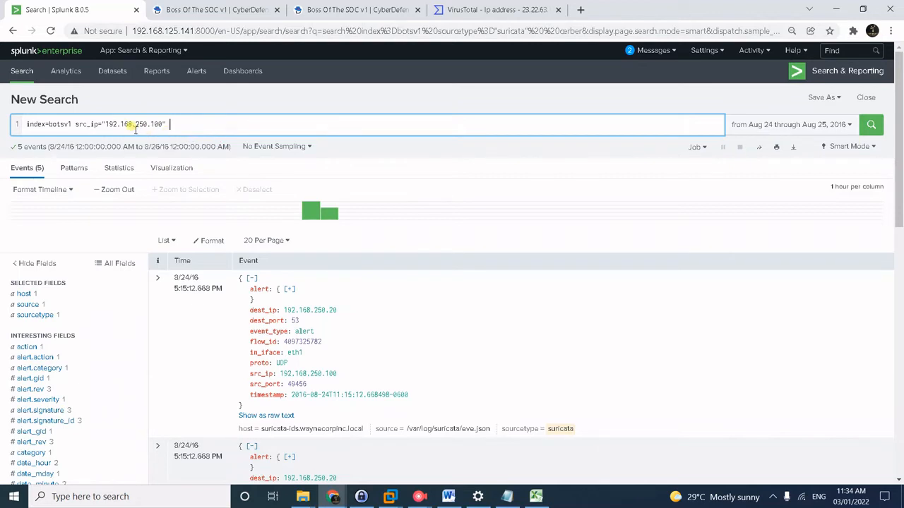
type("sourc")
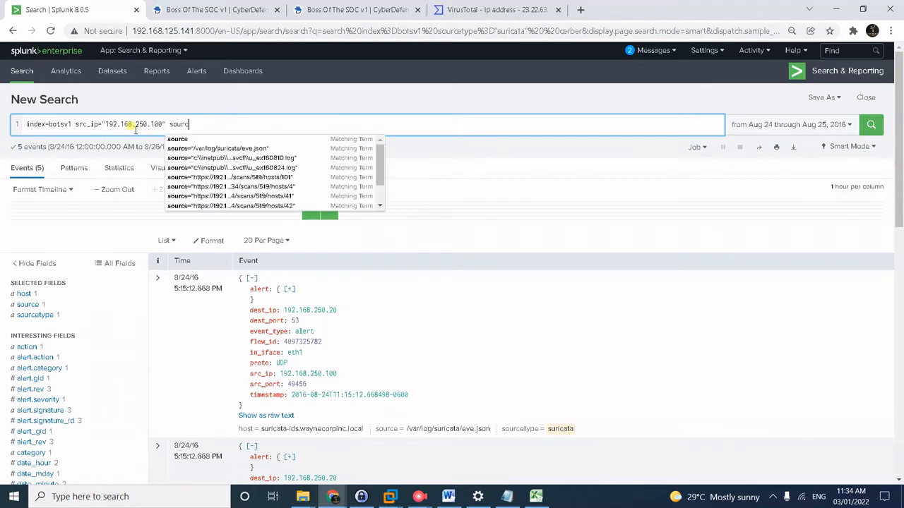
type("ety")
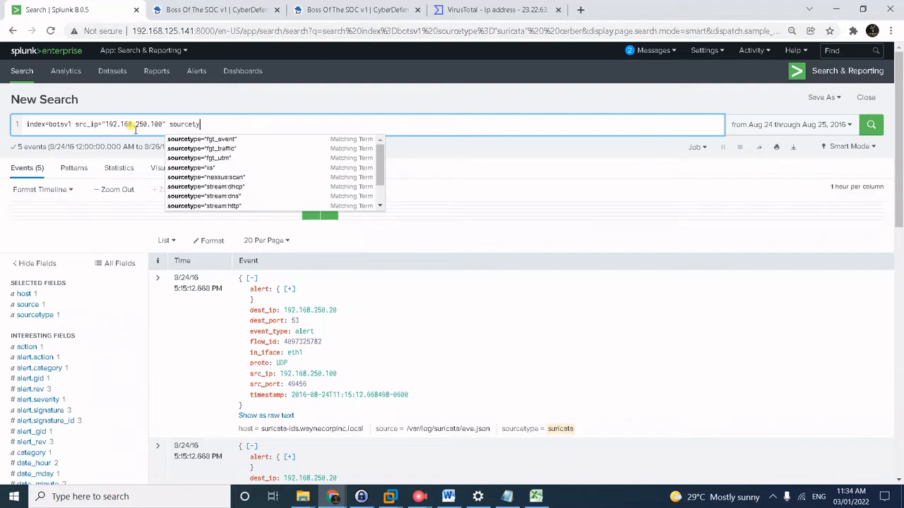
type("pe=-")
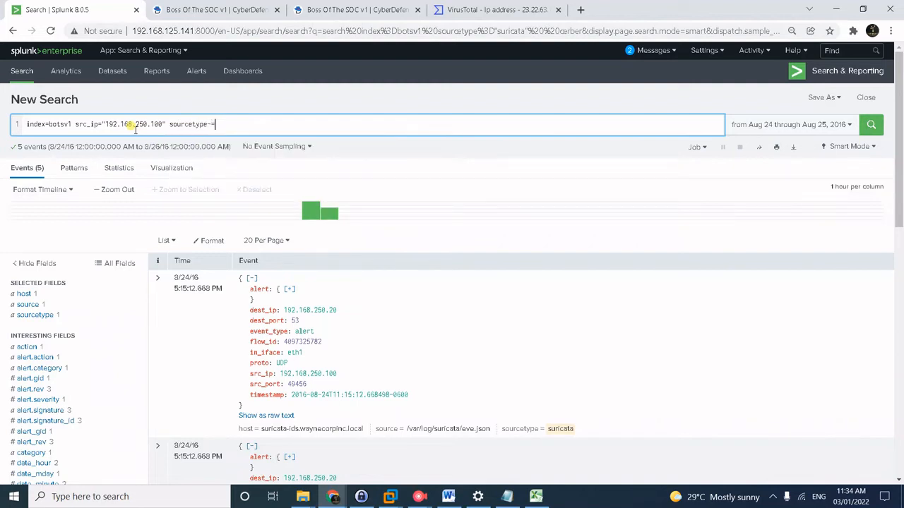
type("=")
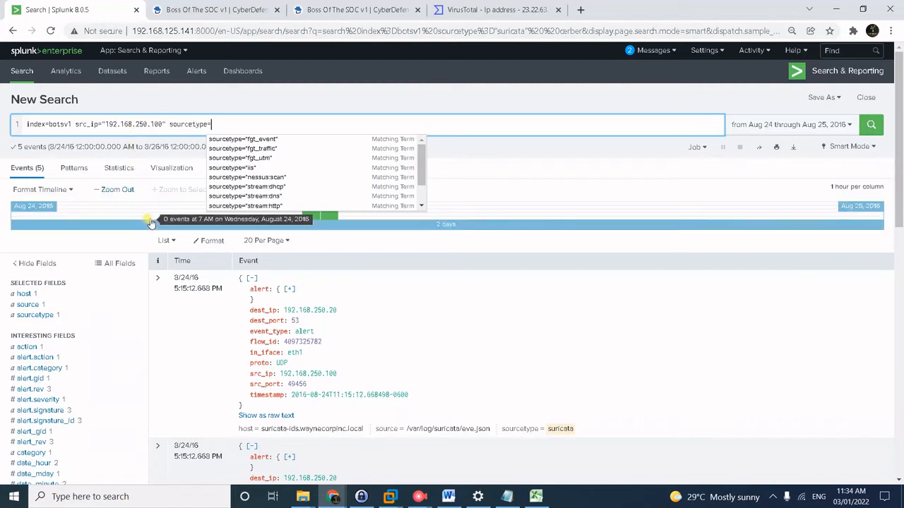
left_click(251, 197)
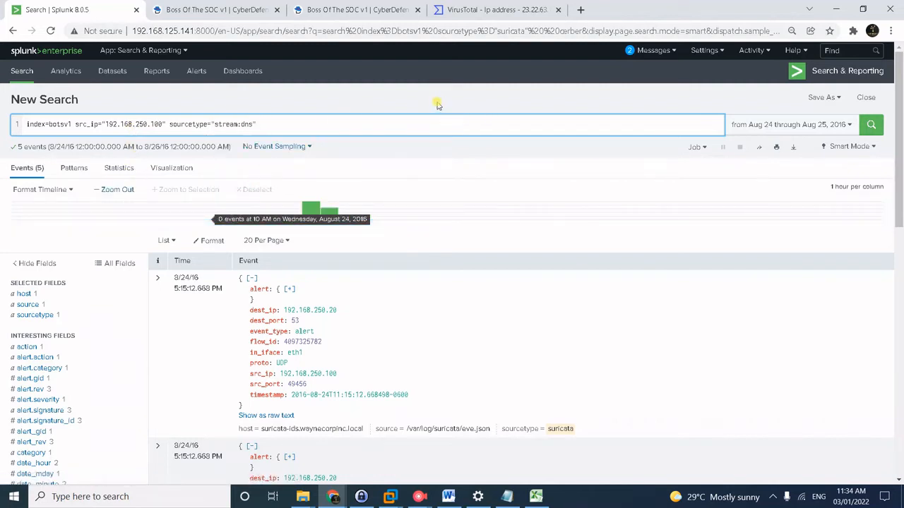
type("NOT")
key("BackSpace")
key("BackSpace")
key("BackSpace")
key("BackSpace")
Run the DNS search (2,747 events) and review the query field's top 10 values.
key("Return")
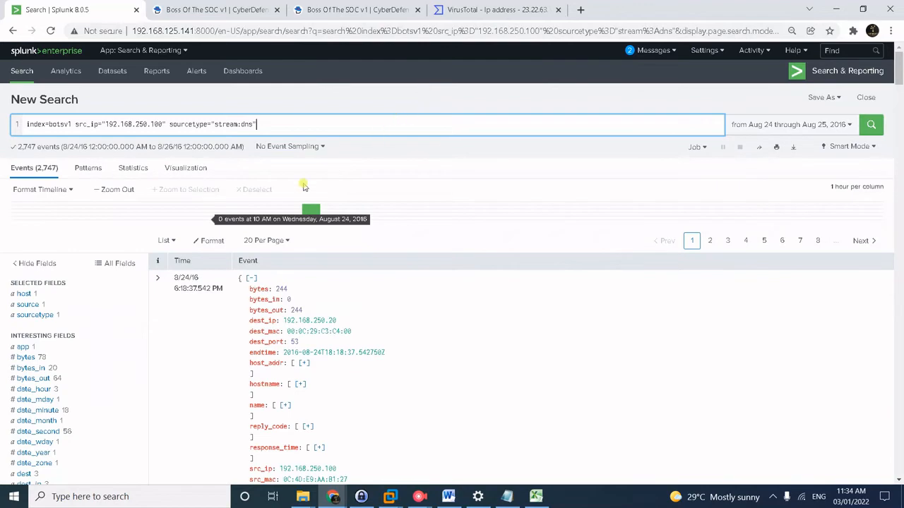
scroll(99, 363, "down", 4)
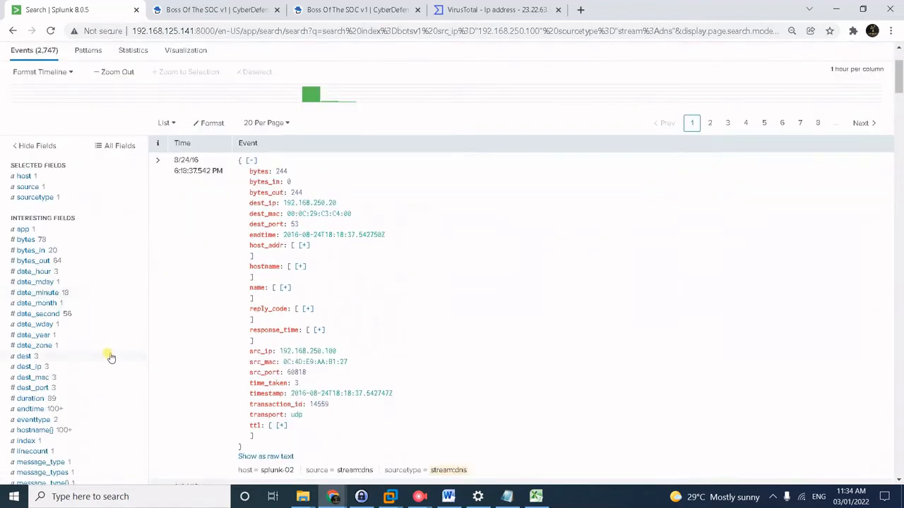
scroll(111, 358, "down", 3)
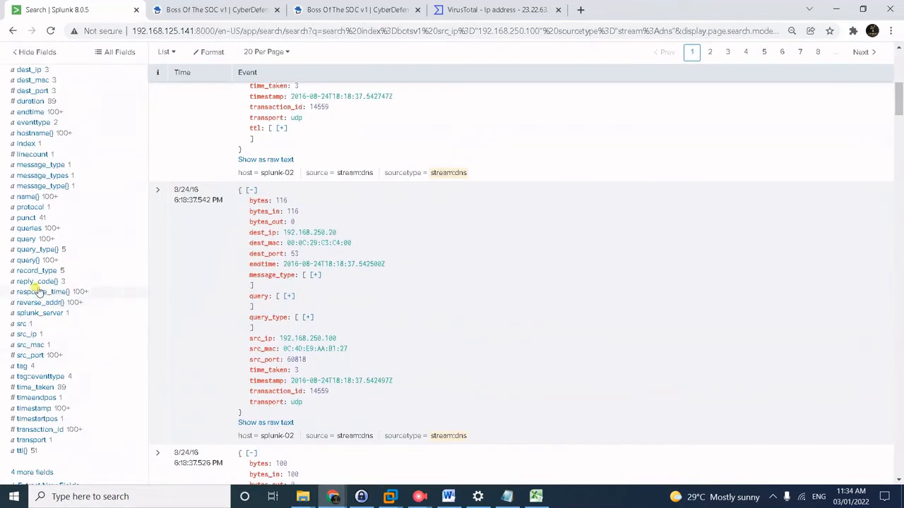
left_click(33, 260)
scroll(244, 286, "down", 1)
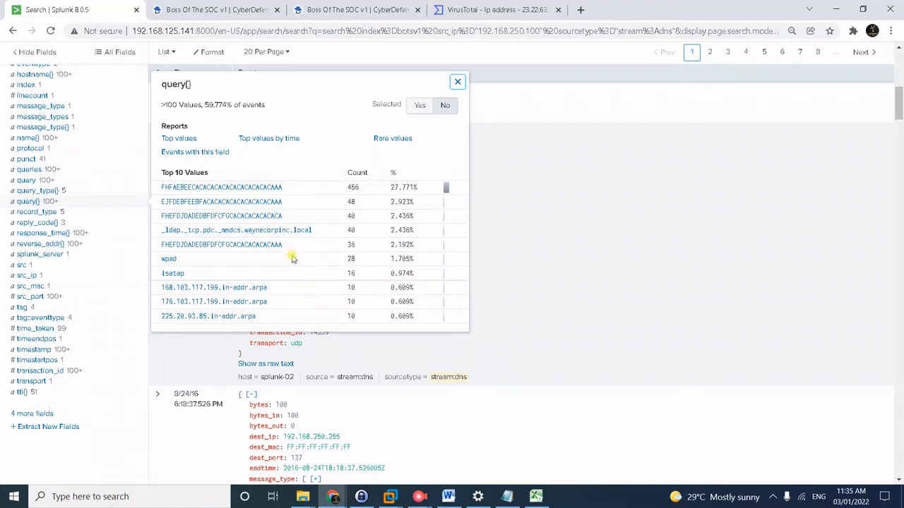
scroll(513, 283, "up", 2)
scroll(513, 282, "up", 4)
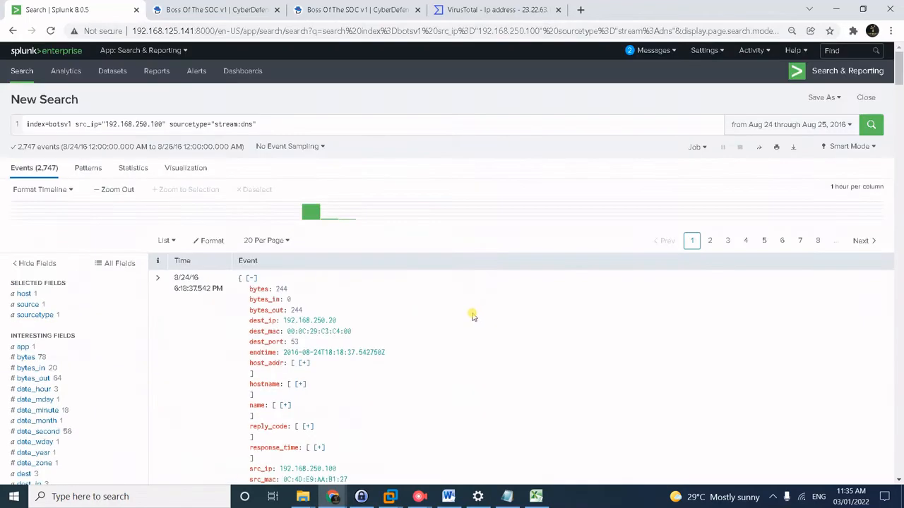
Append NOT query=*.local AND NOT query=*.arpa AND NOT query=*.microsoft.com AND query=, then recheck top queries.
left_click(302, 118)
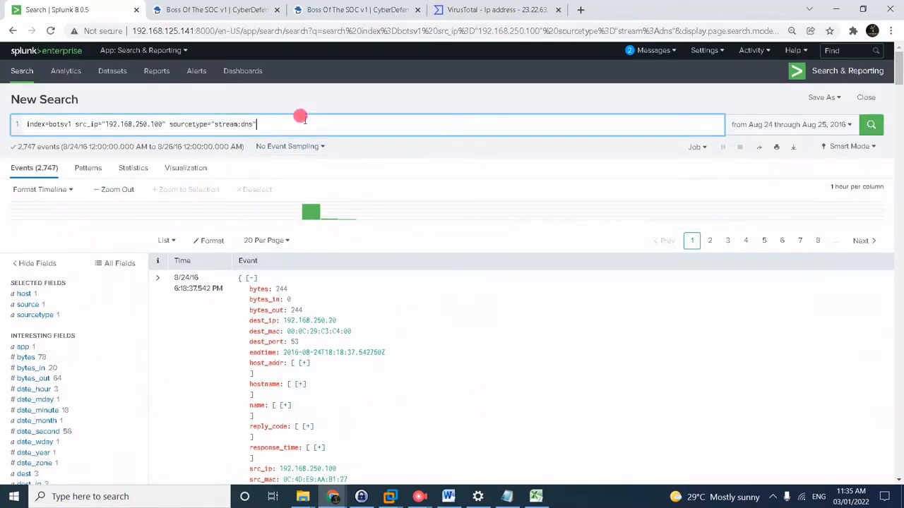
type("NOT query=*.local")
key("shift+Right")
key("shift+Right")
key("shift+Right")
key("shift+Right")
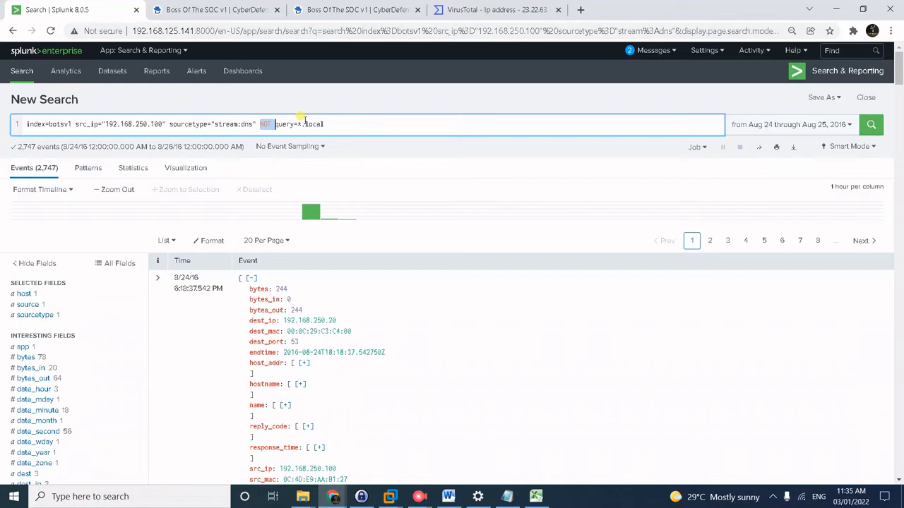
key("shift+Right")
key("shift+Right")
key("shift+Right")
key("shift+Right")
key("shift+Right")
key("shift+Right")
key("ctrl+c")
key("End")
type("AND")
key("ctrl+v")
type("*.arpa")
key("ctrl+v")
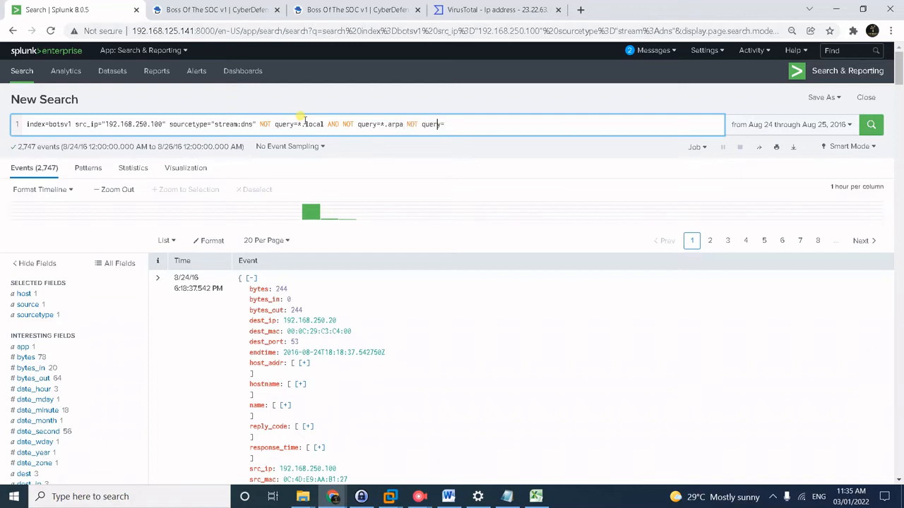
type("AND")
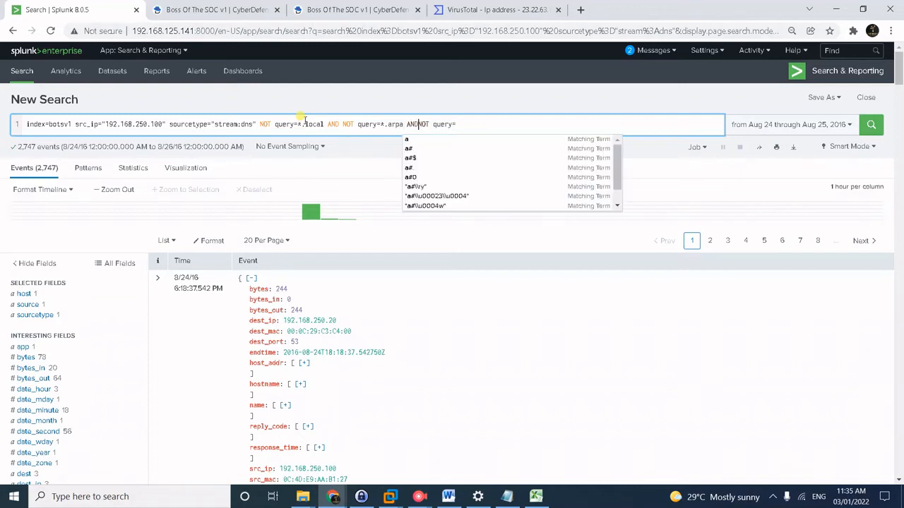
key("Right")
key("Right")
key("Right")
key("Right")
key("Right")
key("Right")
key("Right")
key("Right")
key("Right")
key("Right")
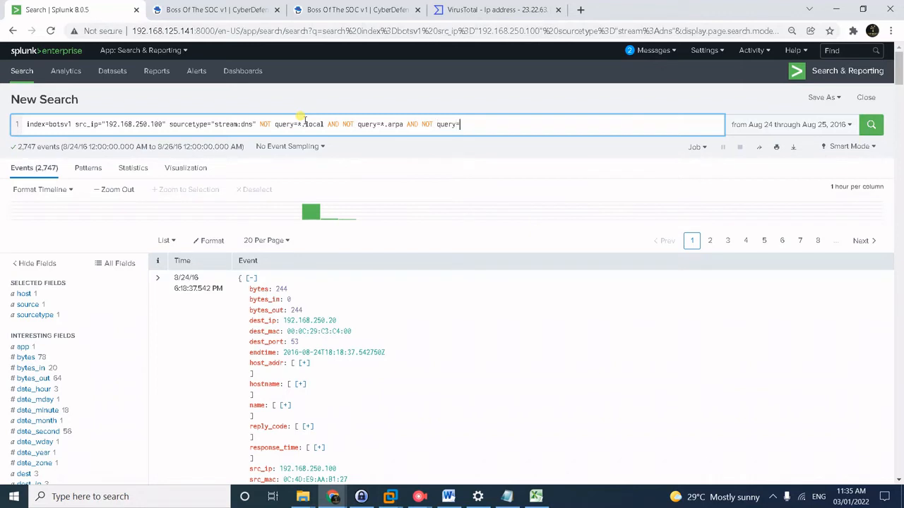
type("*.microsoft.com A")
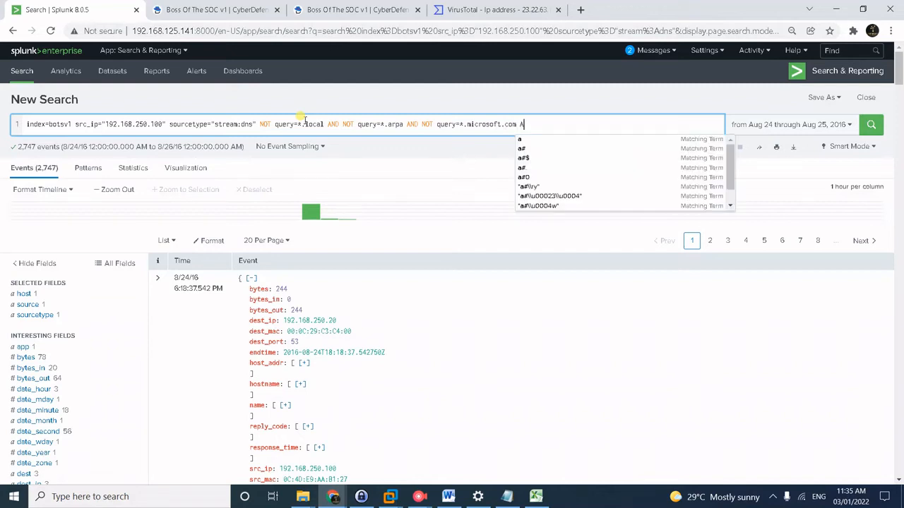
type("ND query")
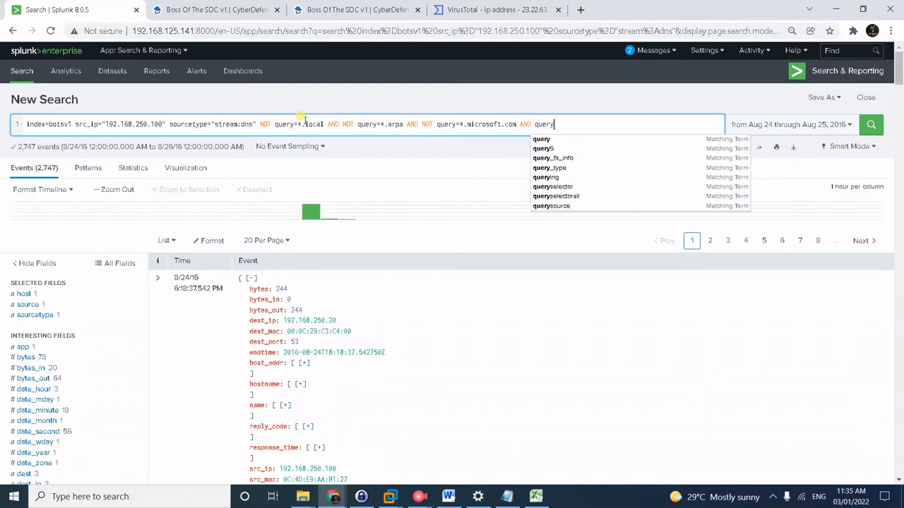
type("=")
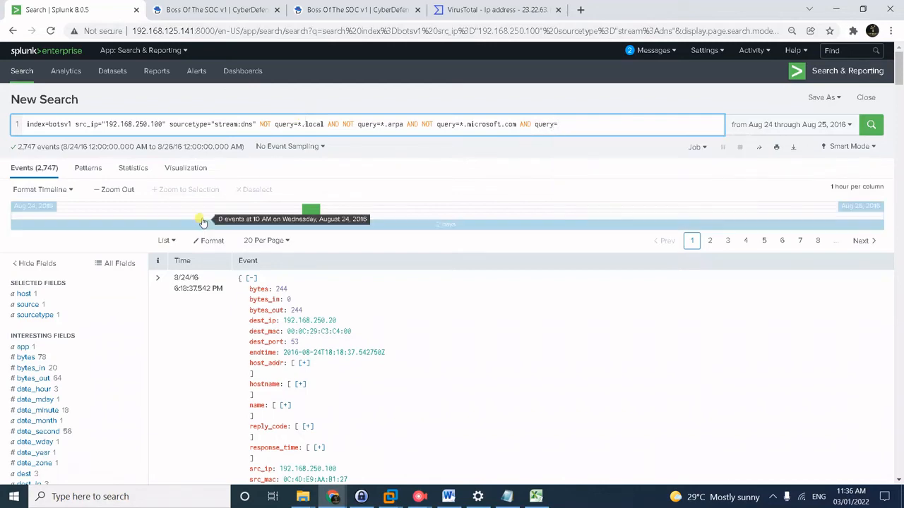
scroll(88, 367, "down", 6)
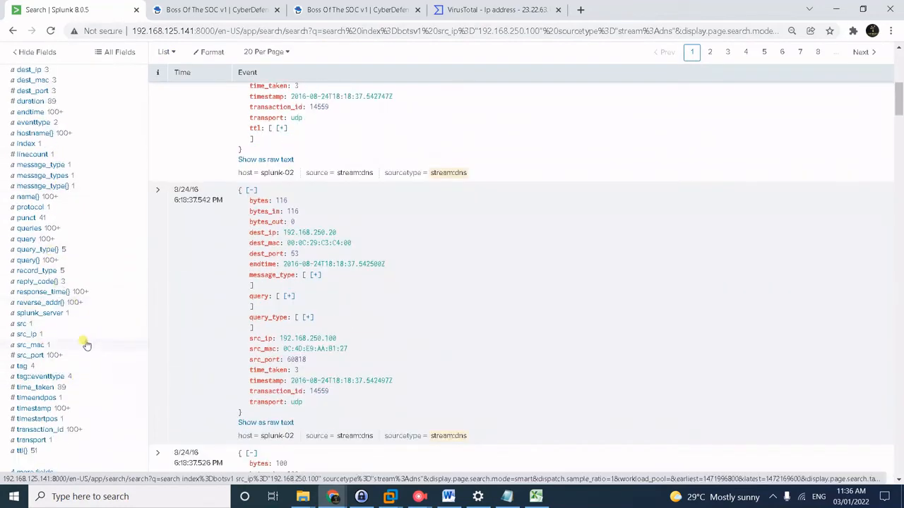
left_click(27, 239)
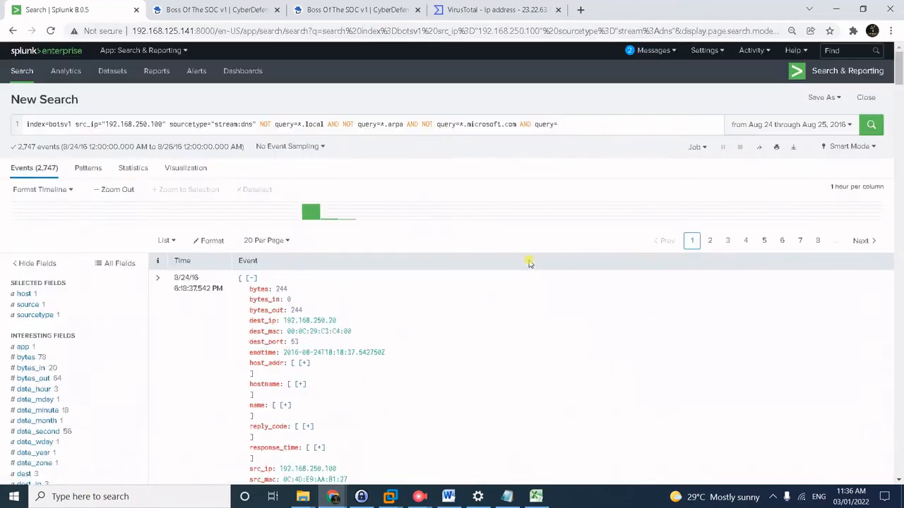
Add query=*.*, '| stats count by query' and '| sort by count asc', and run it.
left_click(586, 124)
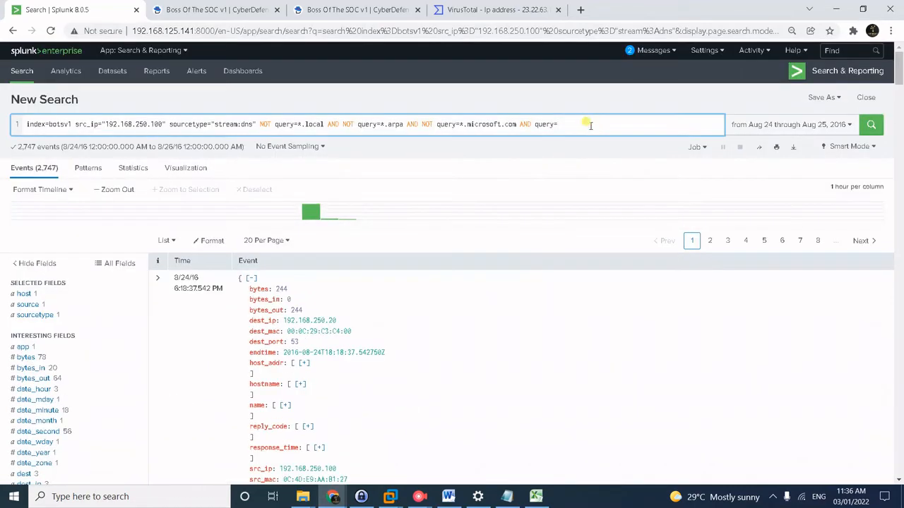
type("*.*")
key("shift+Return")
type("| ")
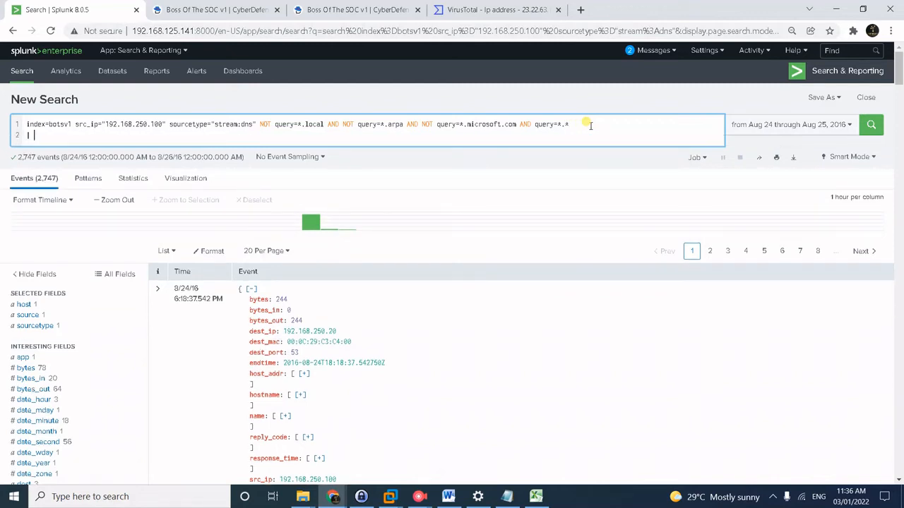
type("stats ")
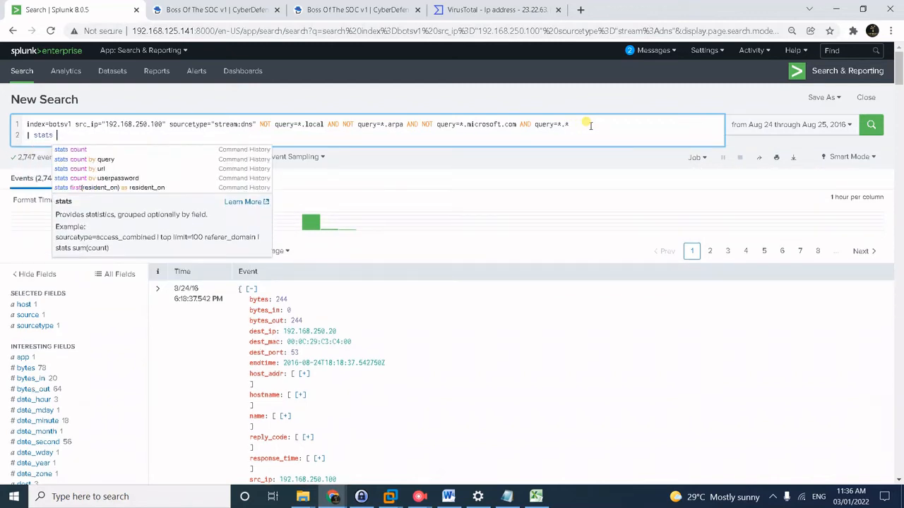
type("count b")
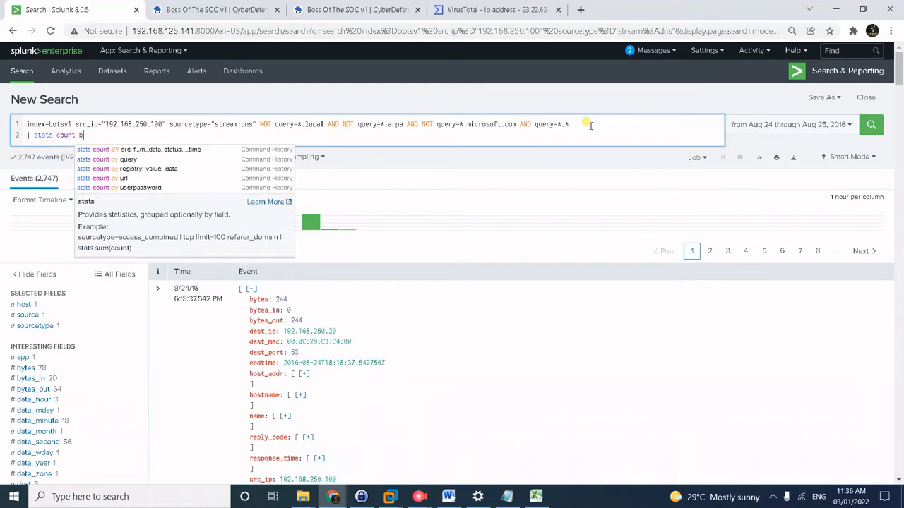
type("y query")
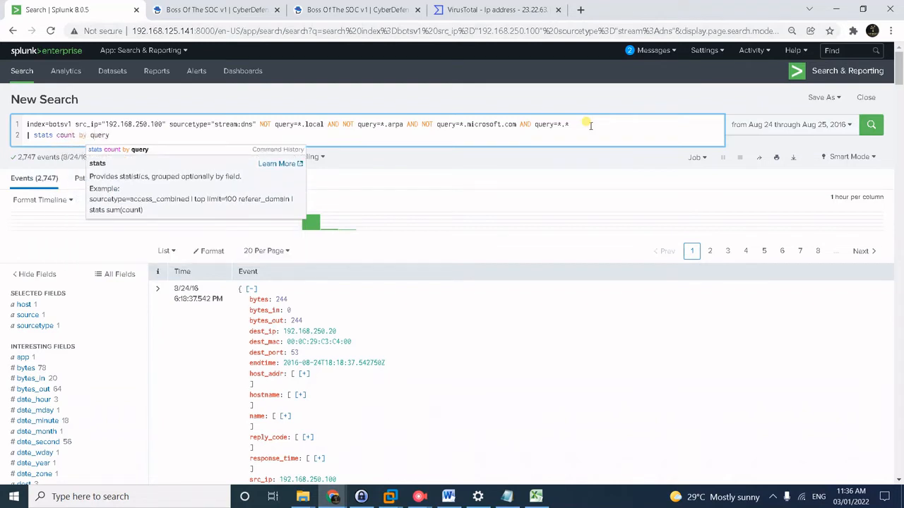
key("shift+Return")
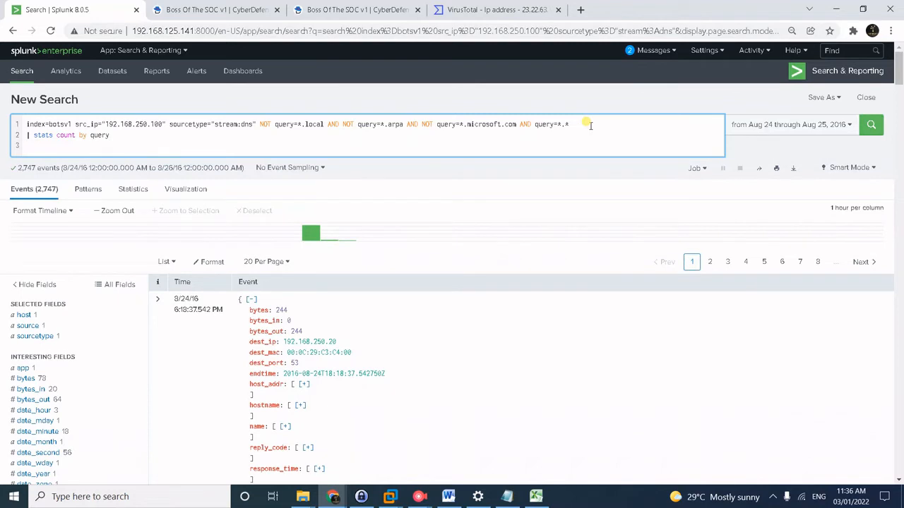
type("|")
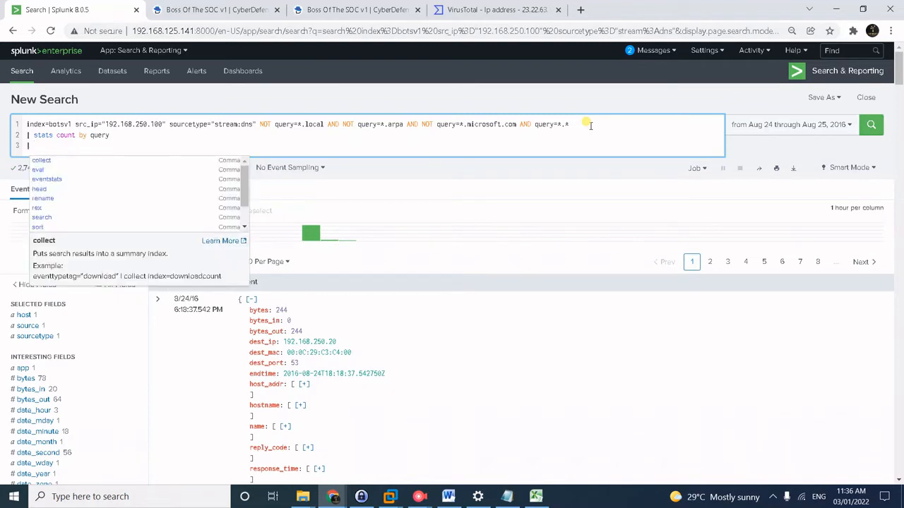
type(" sort by ")
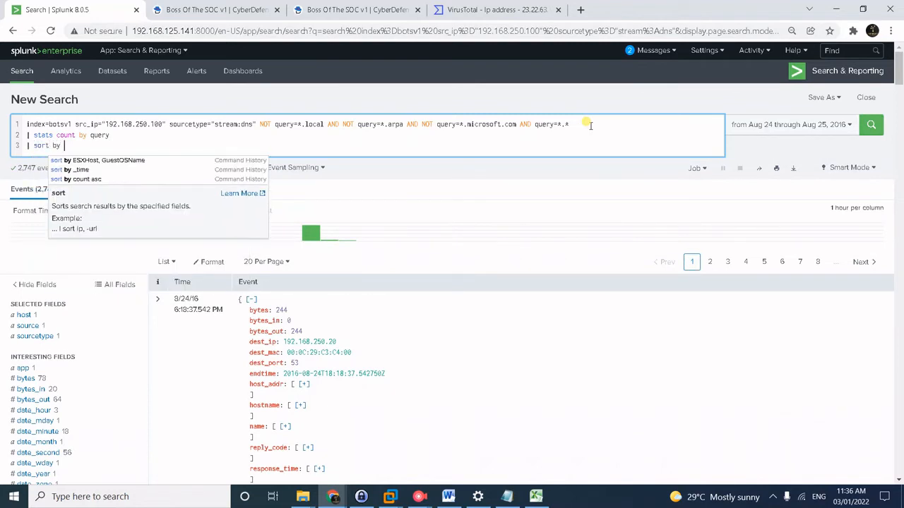
type("count asc")
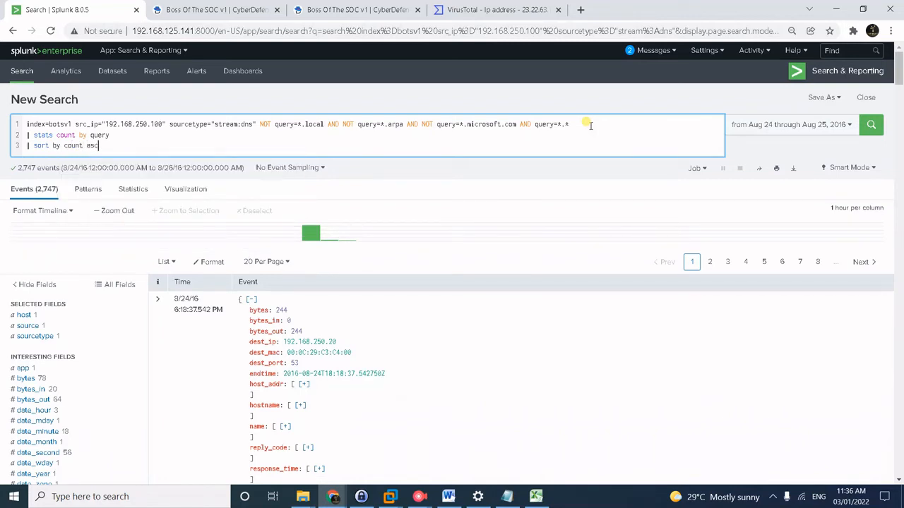
key("Return")
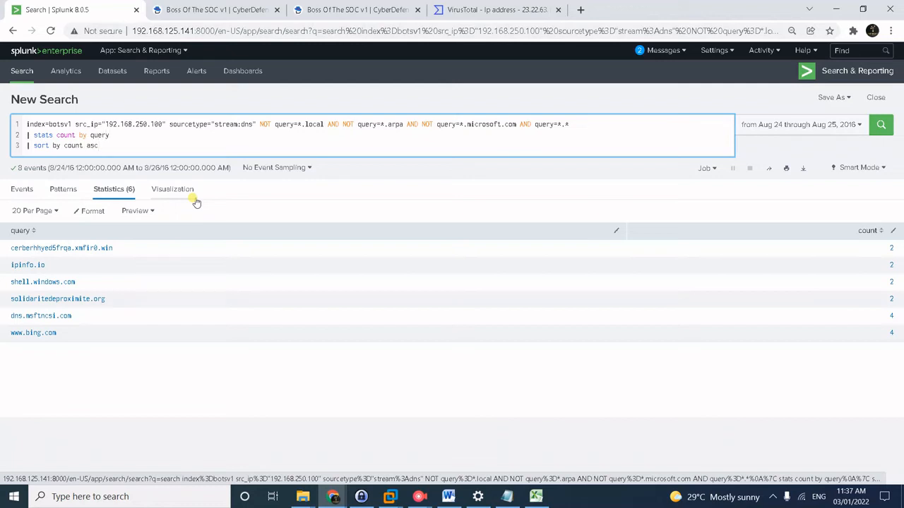
key("shift+Left")
key("shift+Left")
key("shift+Left")
key("shift+Left")
key("shift+Left")
key("shift+Left")
key("shift+Left")
key("shift+Left")
key("shift+Left")
key("shift+Left")
key("shift+Left")
key("shift+Left")
key("shift+Left")
key("shift+Left")
key("shift+Left")
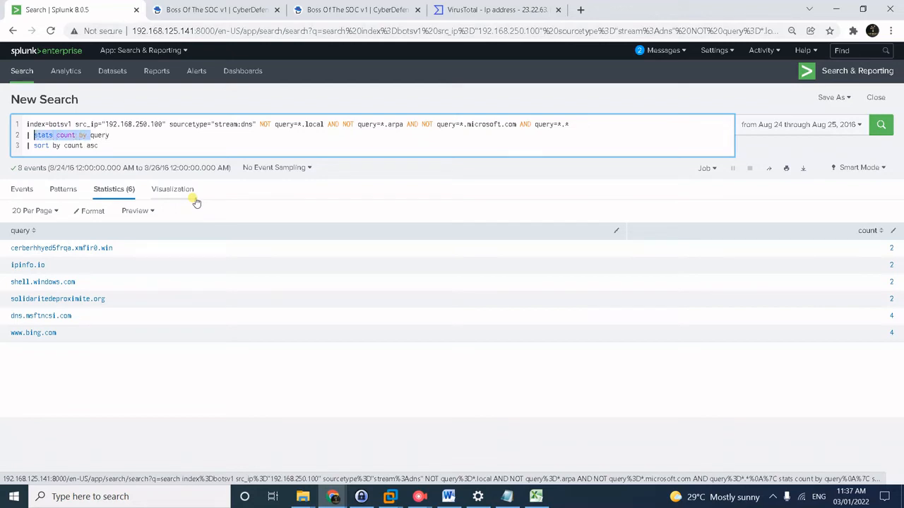
Change the pipeline to '| table _time, query' and '| sort by _time desc', then rerun.
type("table")
key("Tab")
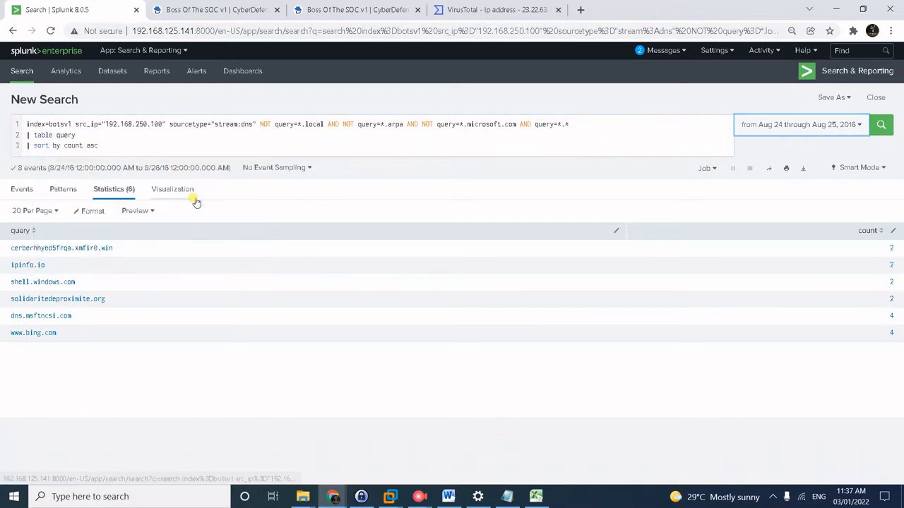
left_click(57, 133)
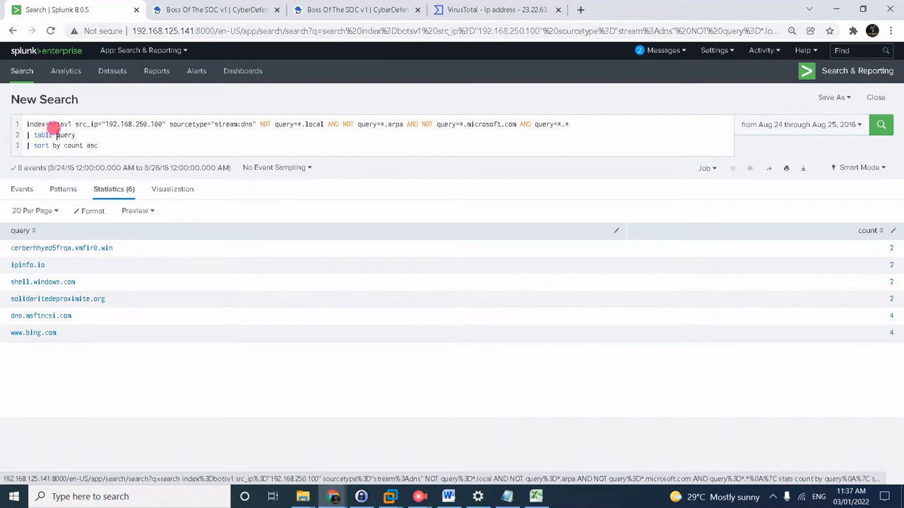
type("_time,")
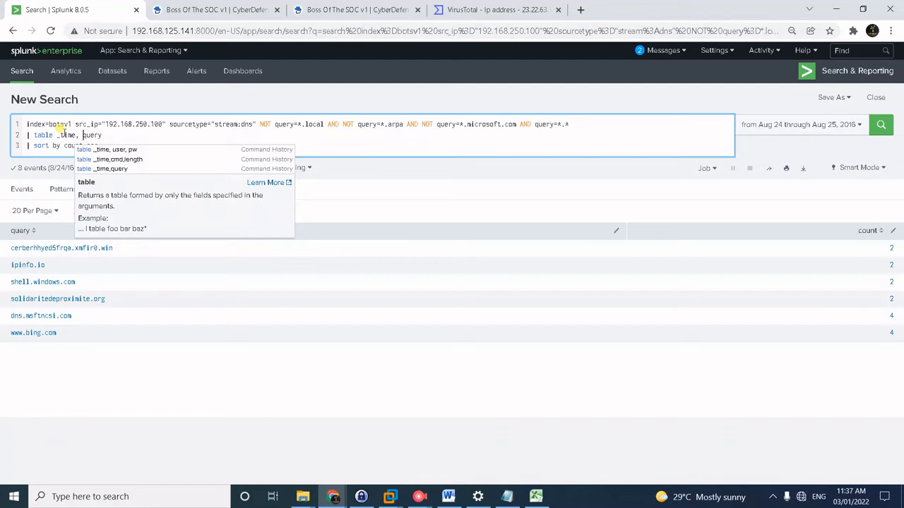
key("Down")
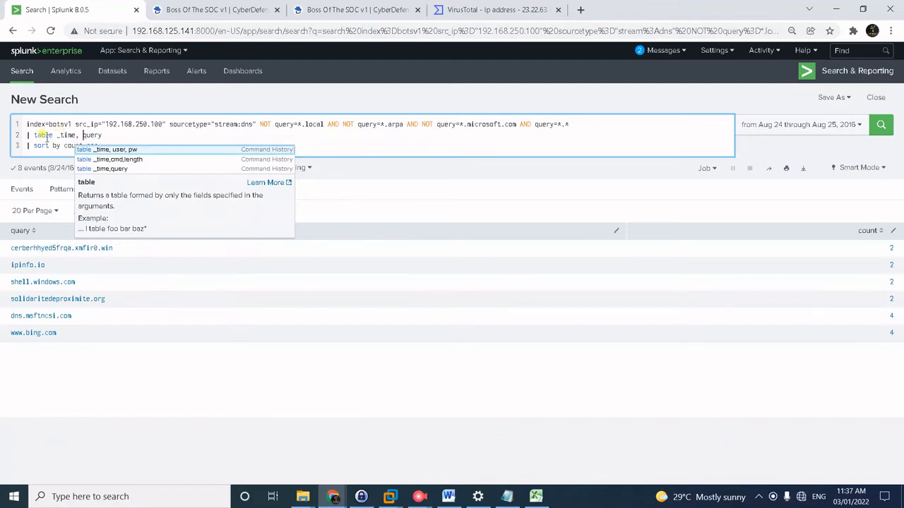
left_click_drag(64, 146, 127, 150)
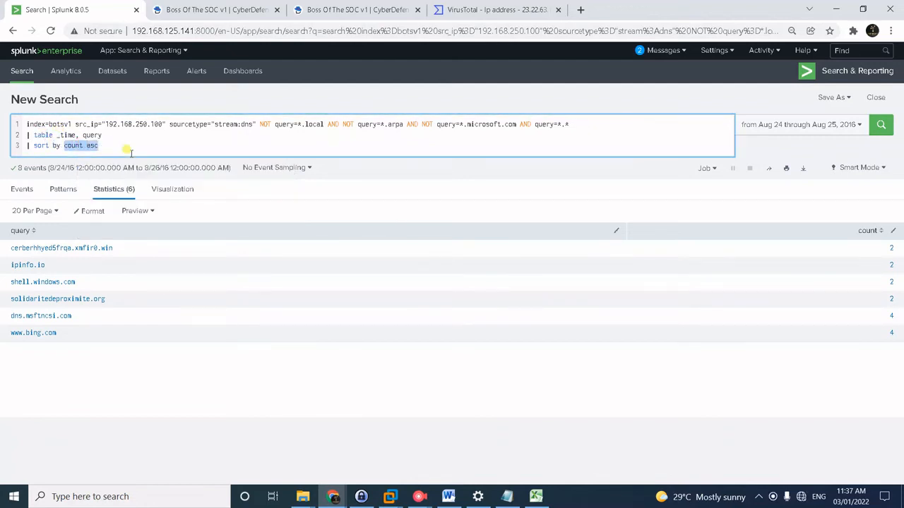
type("_time")
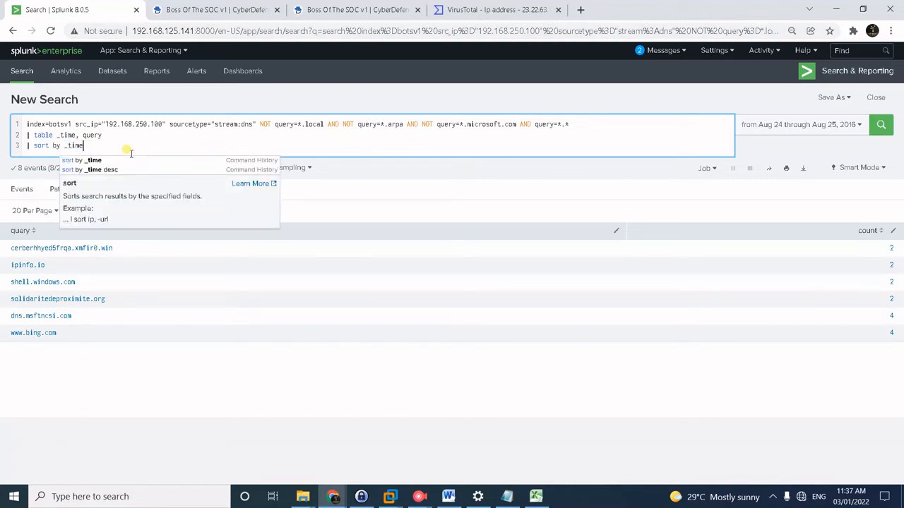
type(" desc")
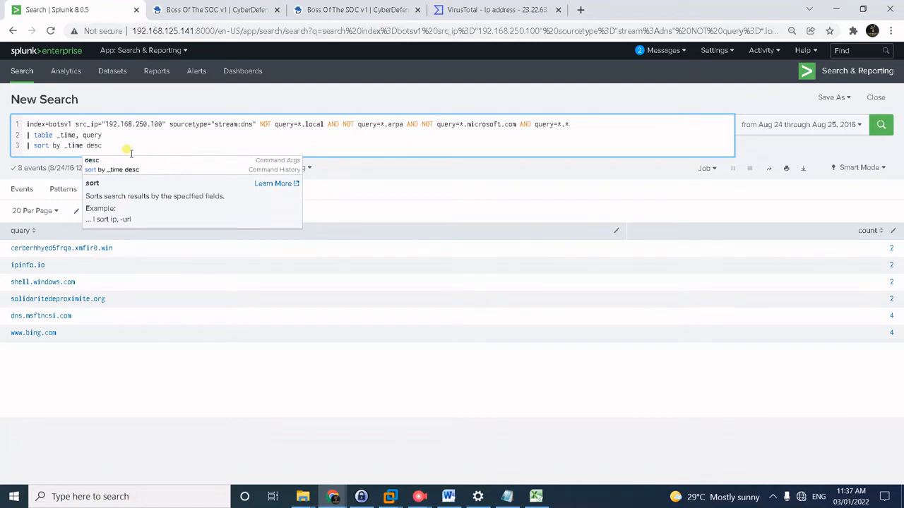
key("Return")
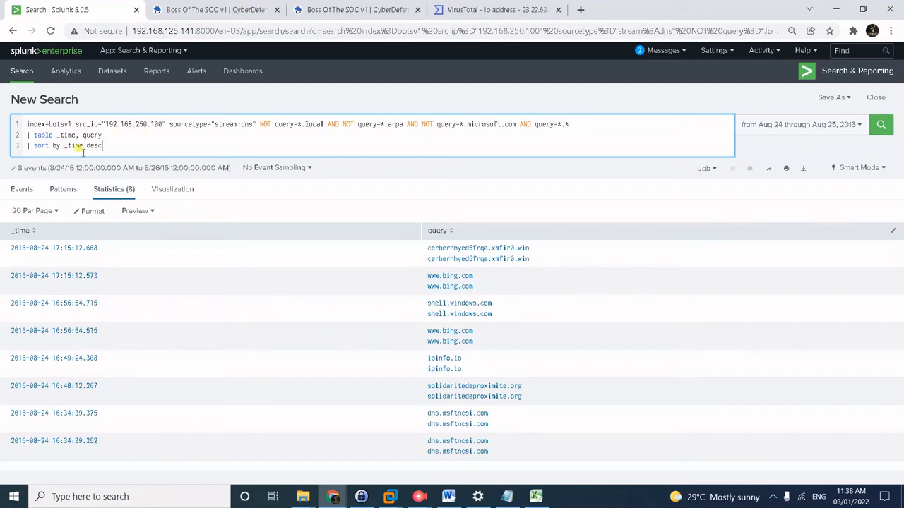
left_click(208, 5)
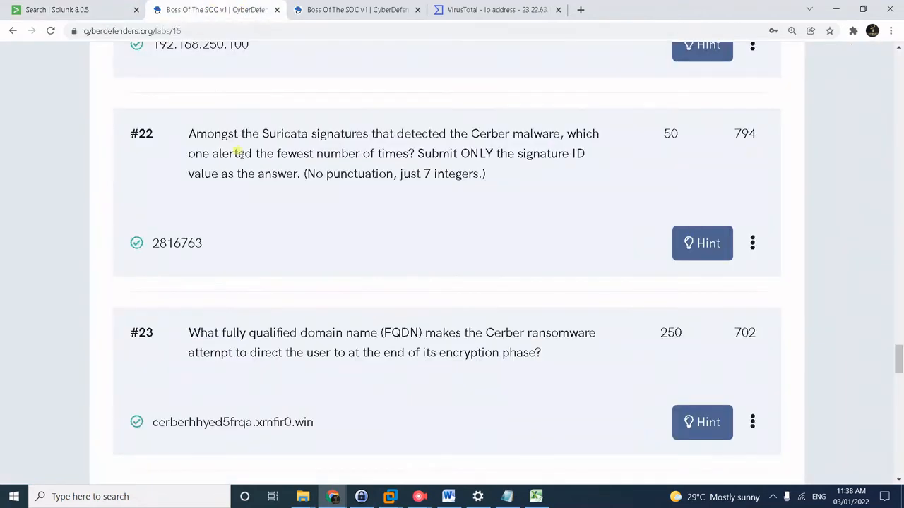
scroll(305, 287, "down", 2)
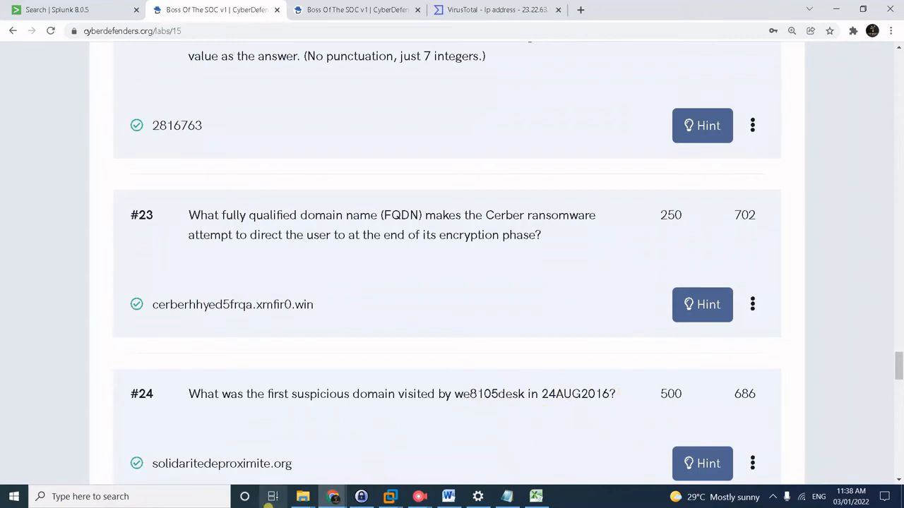
left_click(355, 10)
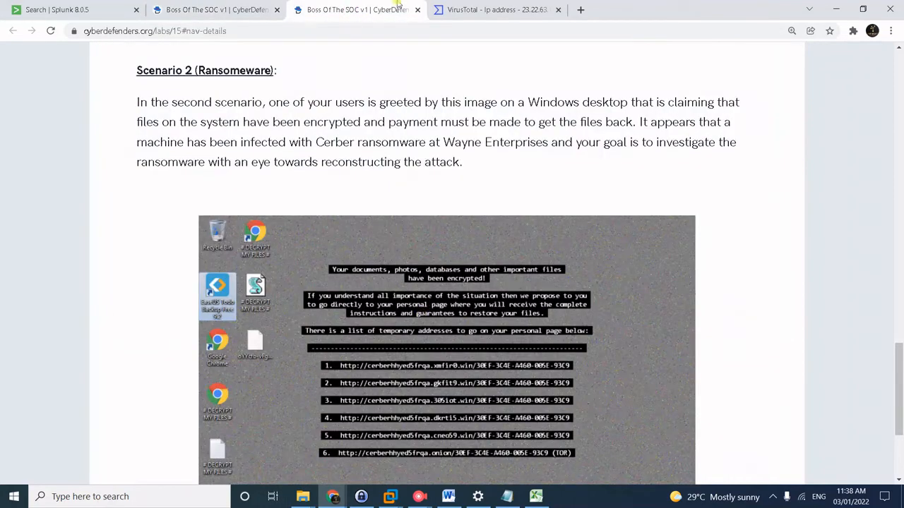
left_click(85, 8)
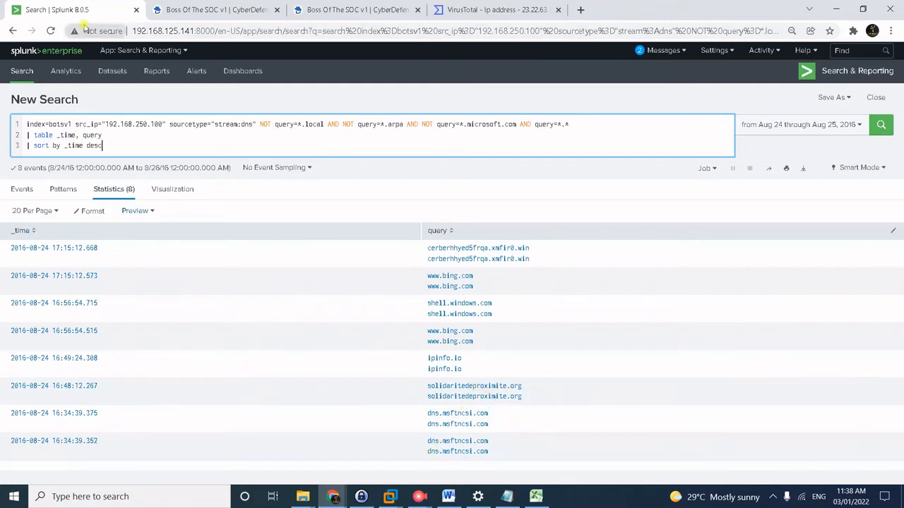
left_click(189, 5)
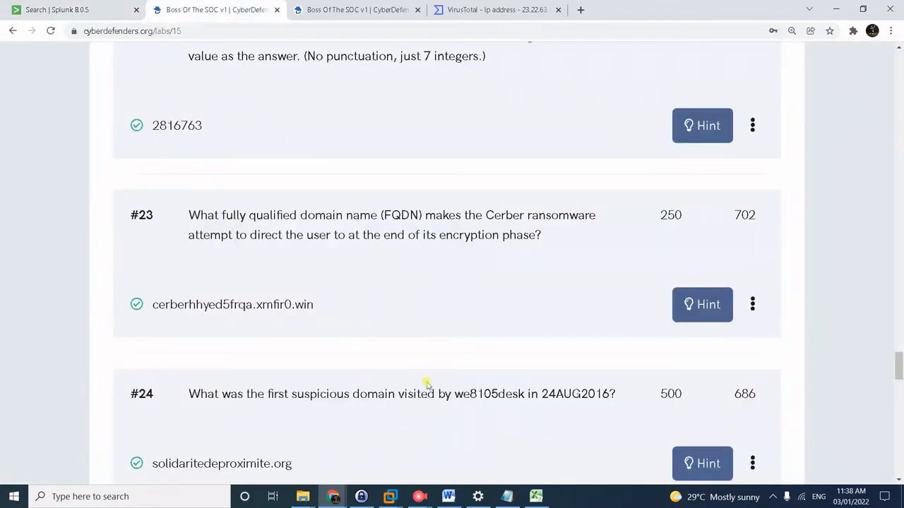
scroll(422, 399, "down", 1)
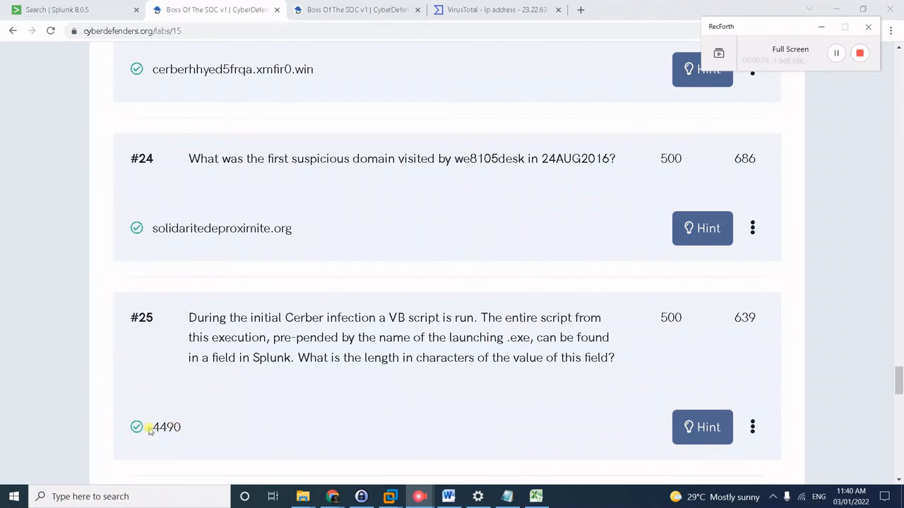
left_click_drag(152, 426, 178, 426)
left_click(201, 426)
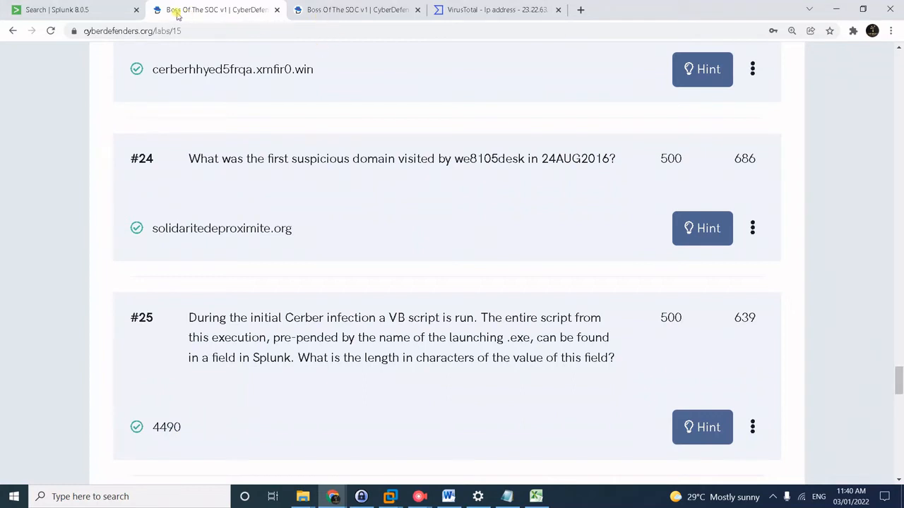
left_click(99, 11)
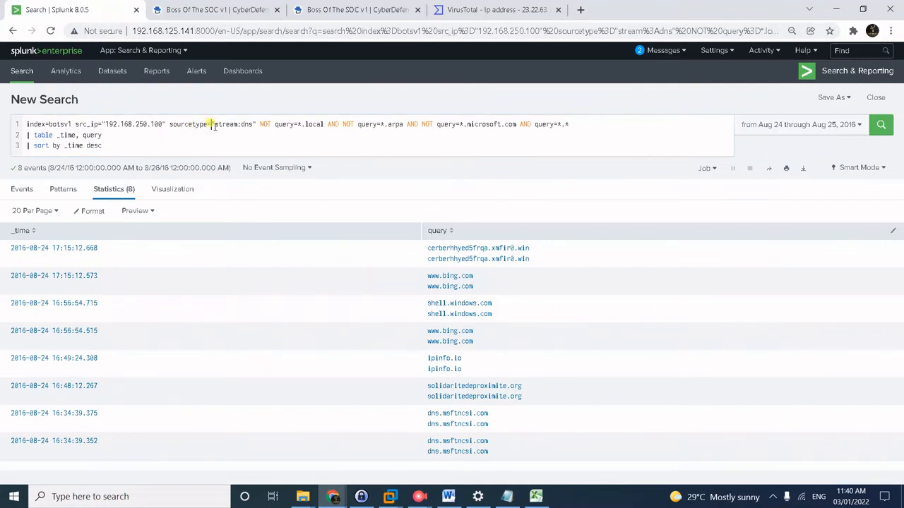
Run the Sysmon *.vbs search with len(cmdline), finding the 4490-character script, and return to the questions.
left_click_drag(212, 123, 235, 159)
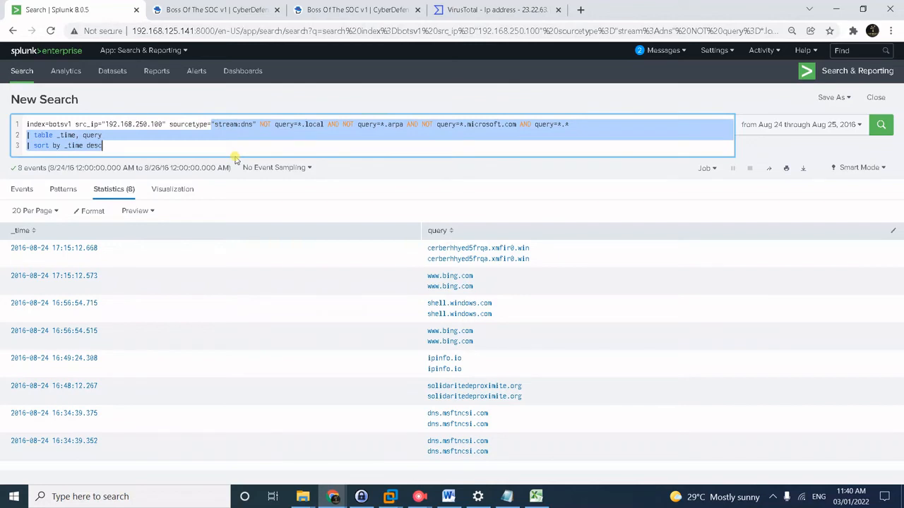
key("BackSpace")
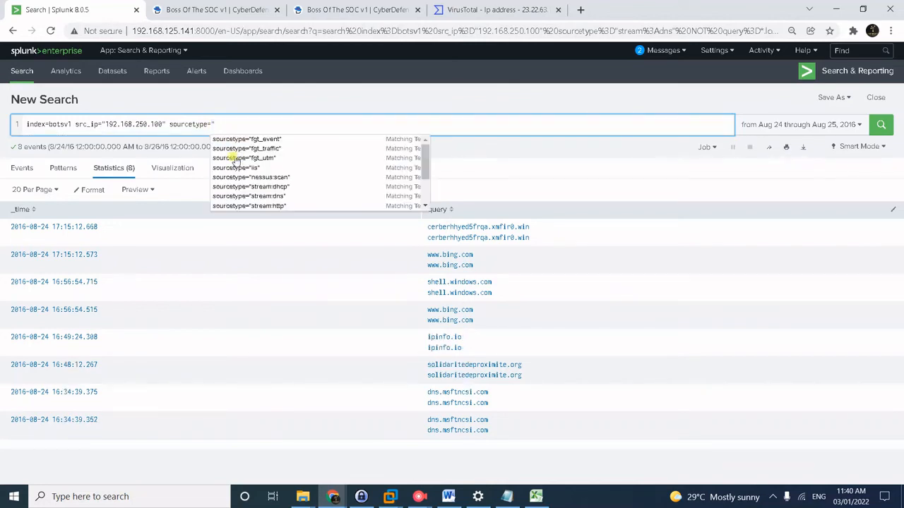
left_click(428, 173)
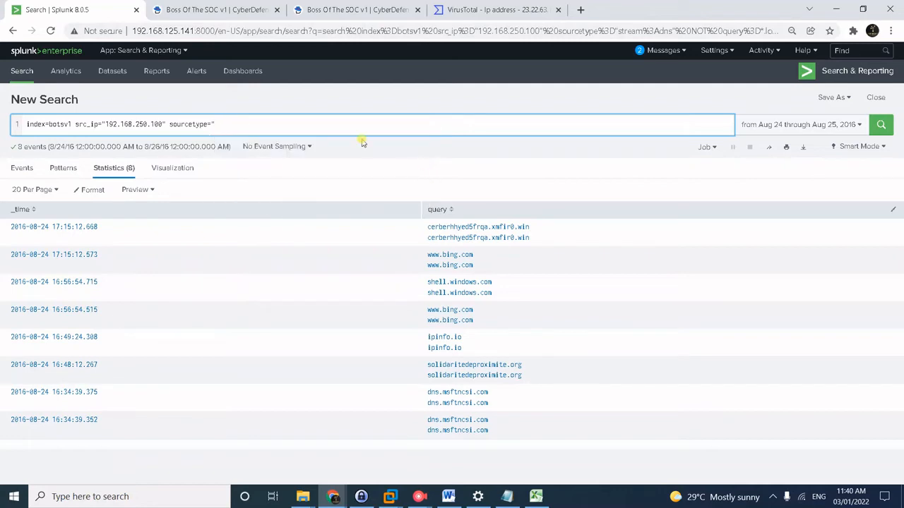
left_click(340, 123)
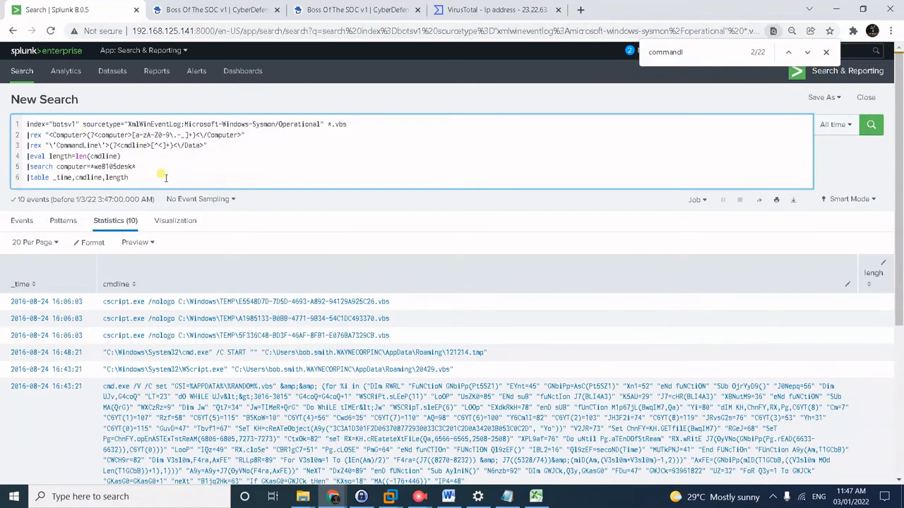
key("Return")
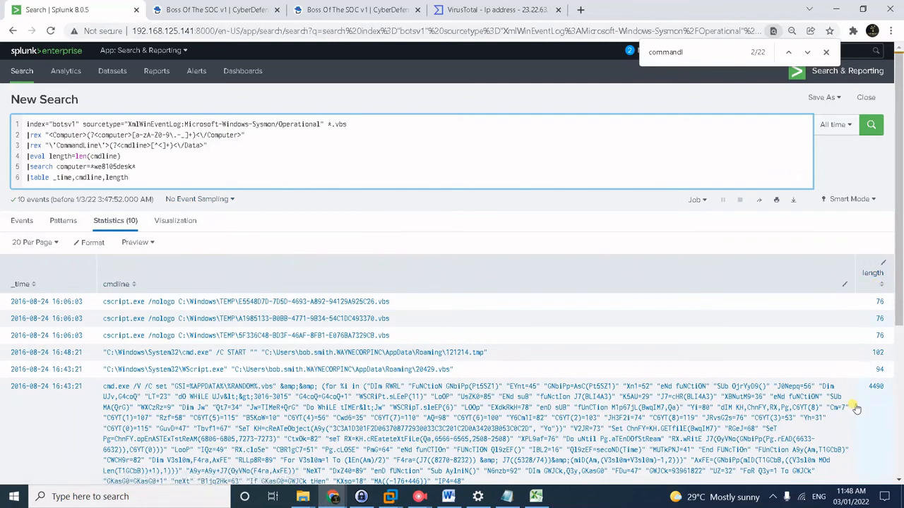
scroll(816, 418, "down", 1)
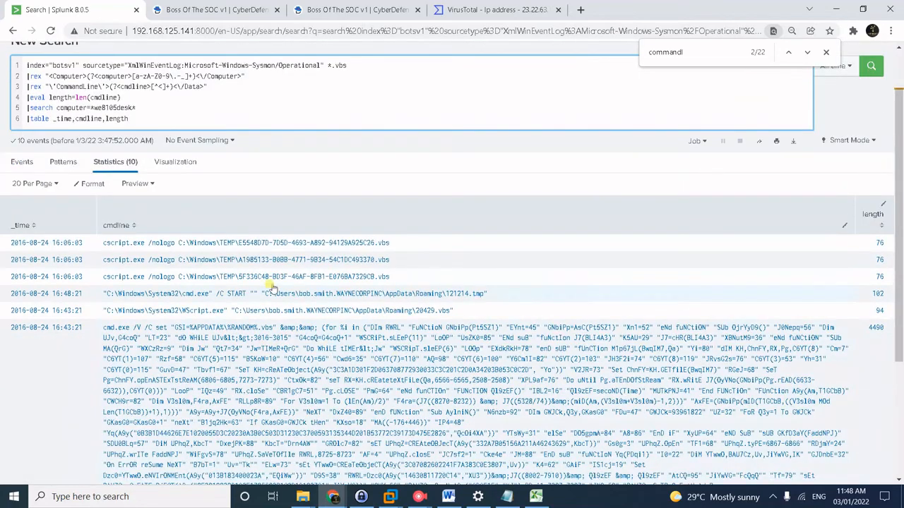
scroll(477, 394, "down", 3)
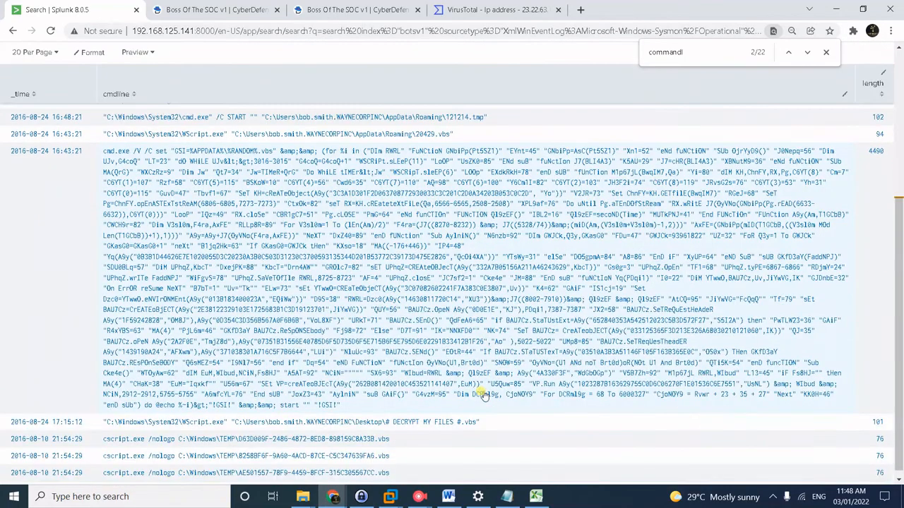
scroll(484, 395, "up", 1)
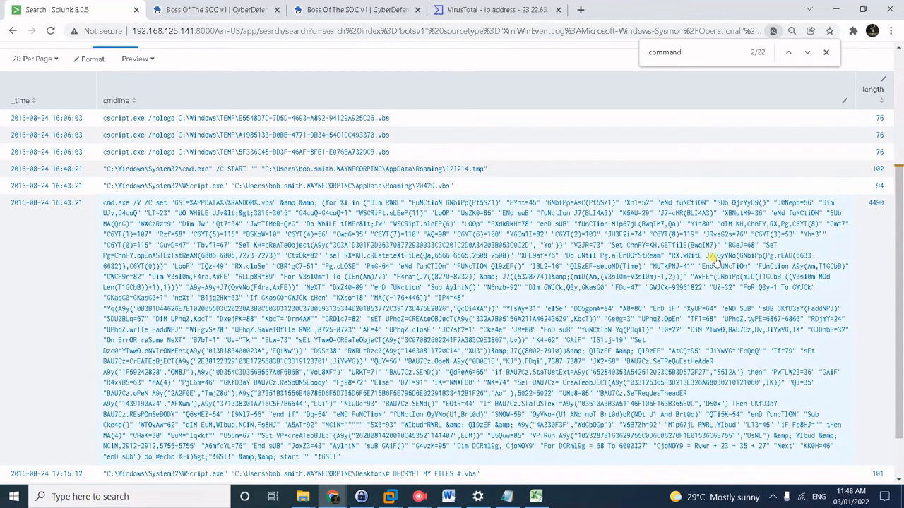
left_click(193, 10)
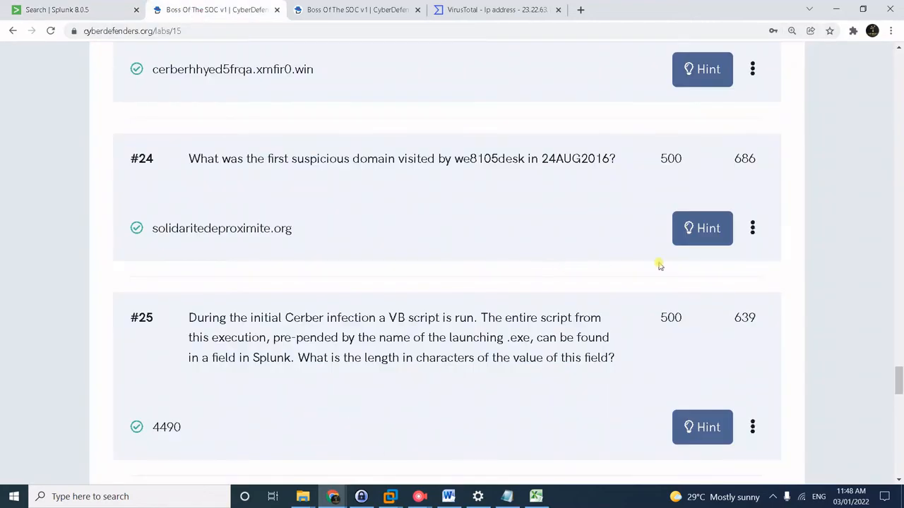
Review the USB key question and its USB Device Registry Entries reference.
key("alt+Tab")
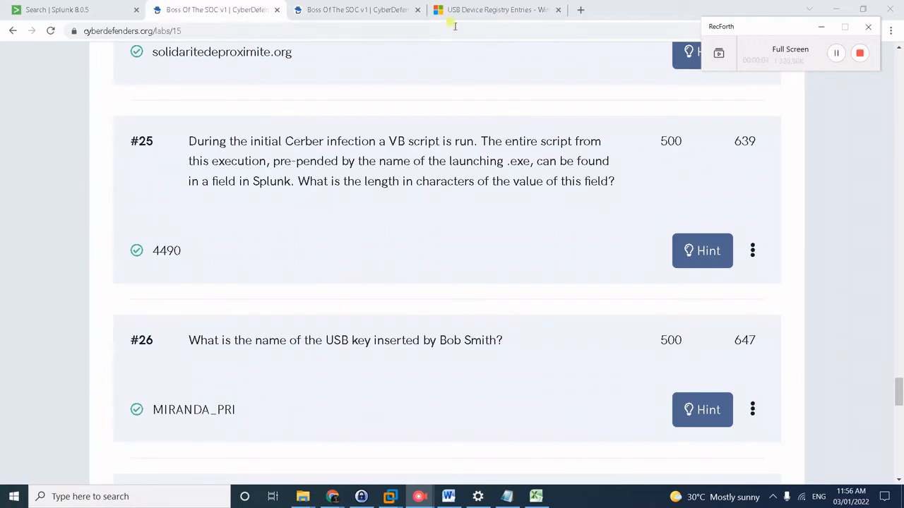
left_click(490, 9)
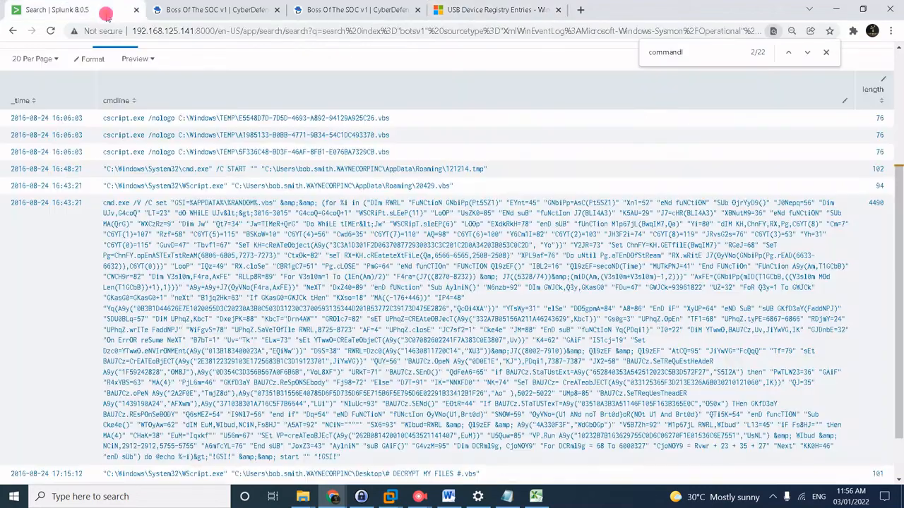
Back in Splunk, replace the search with sourcetype="winregistry".
left_click(110, 14)
scroll(247, 81, "up", 3)
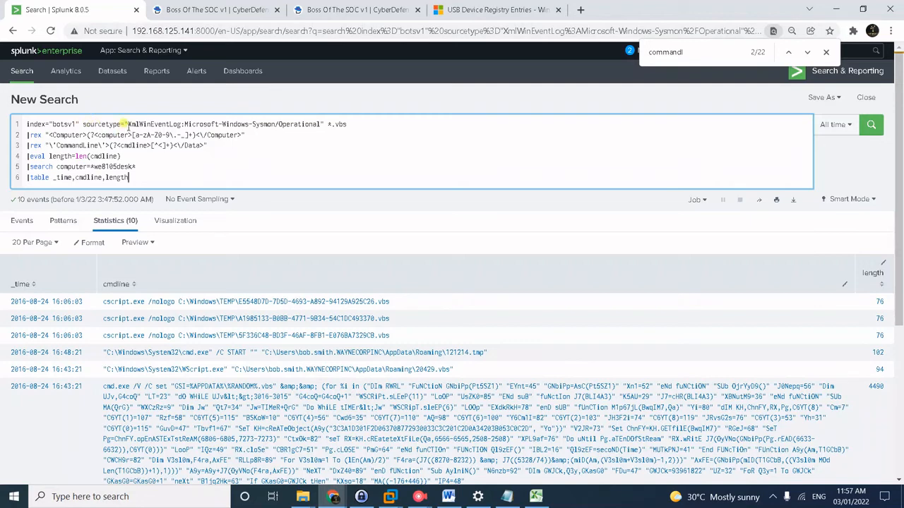
left_click_drag(128, 124, 212, 204)
key("BackSpace")
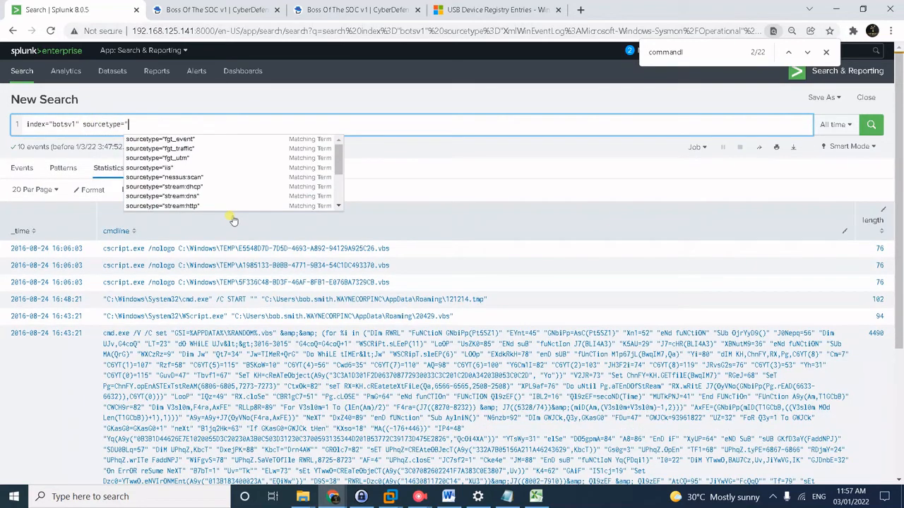
type("Win")
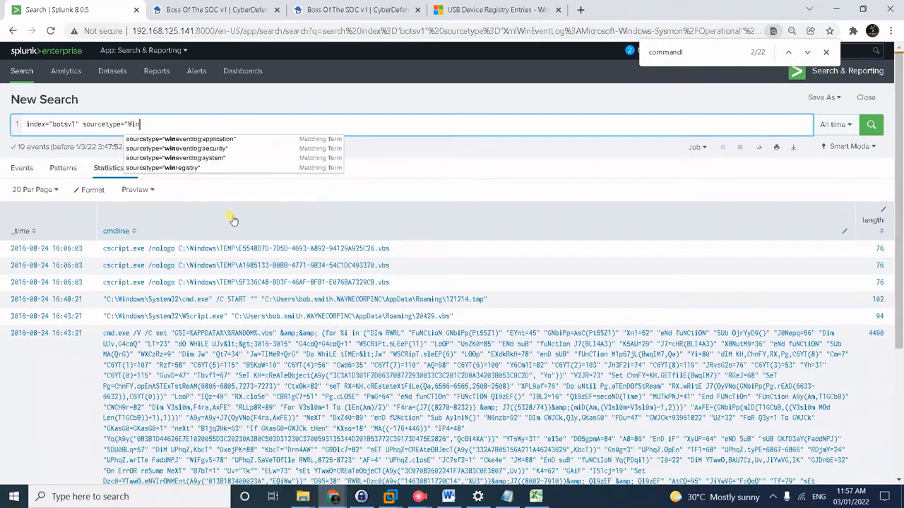
left_click(192, 167)
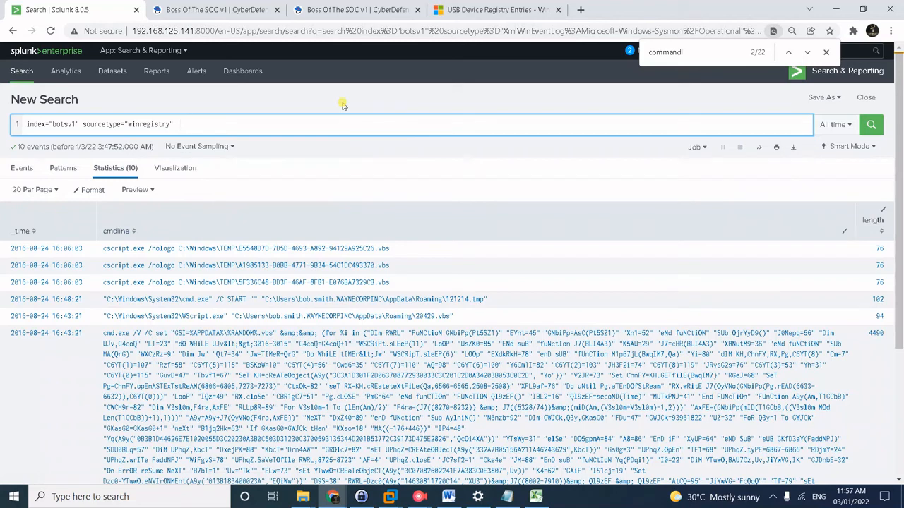
Search winregistry events for friendlyname to find the USB key name MIRANDA_PRI.
type("friendlyname")
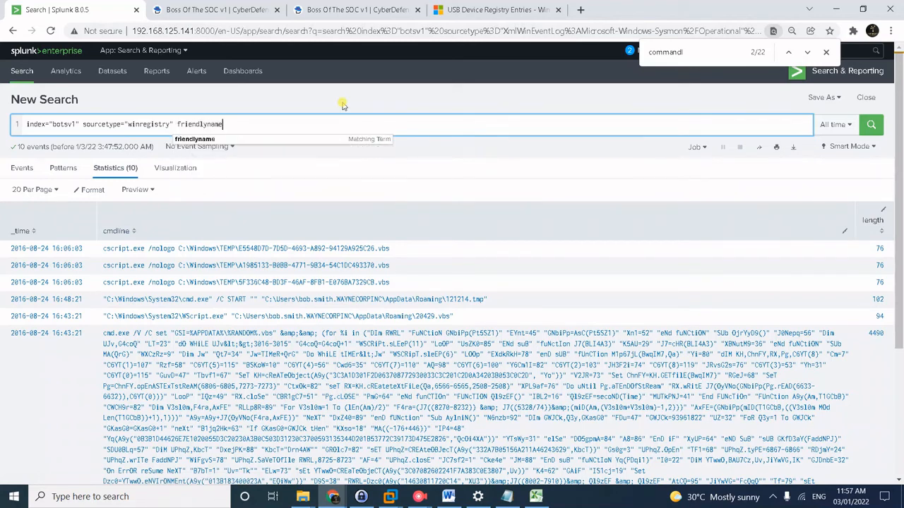
key("Return")
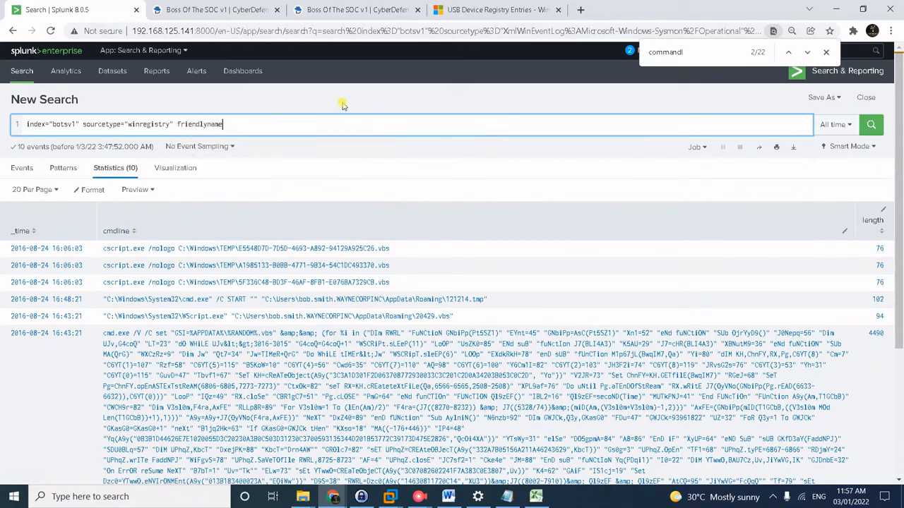
key("shift+Return")
key("BackSpace")
key("Return")
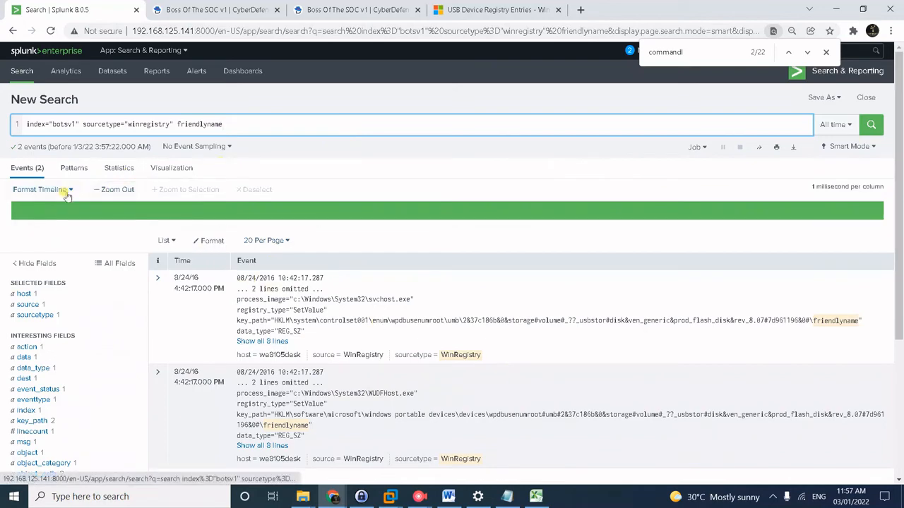
scroll(112, 358, "down", 5)
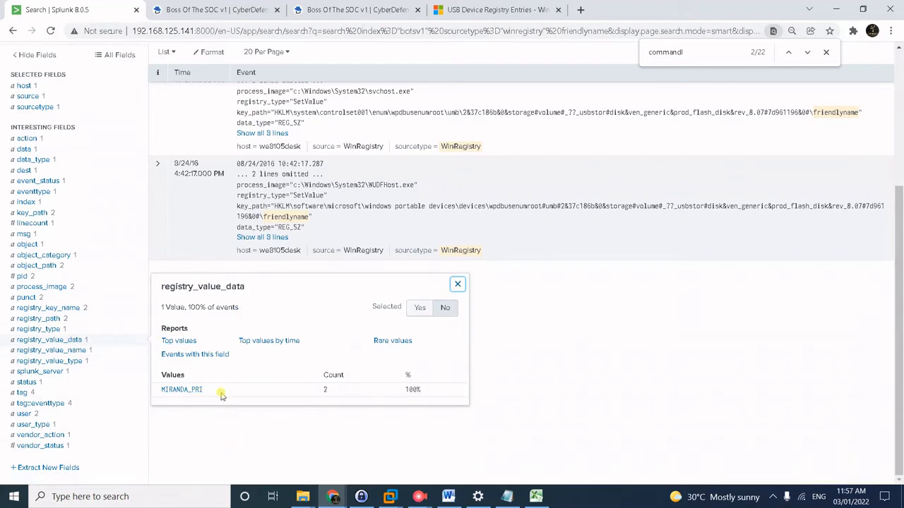
left_click(233, 11)
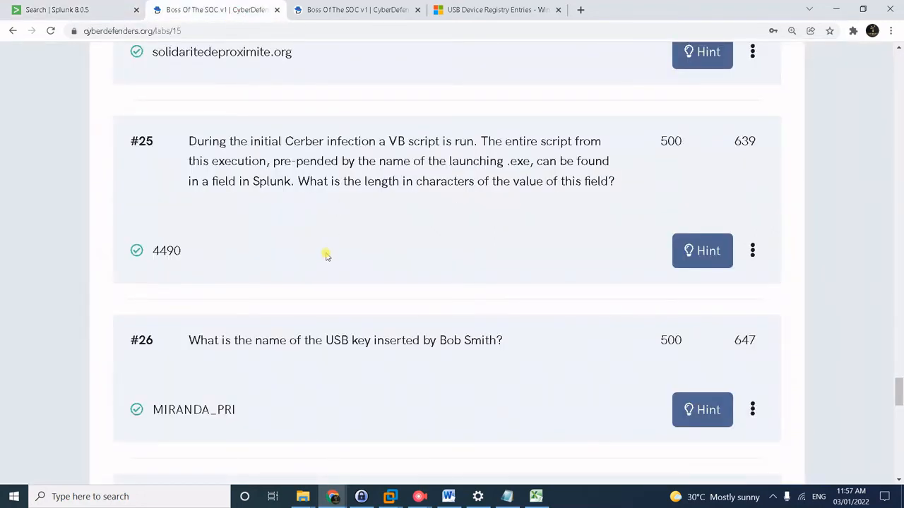
Scroll to question #27, asking which file server IP we8105desk connected to.
scroll(326, 256, "down", 3)
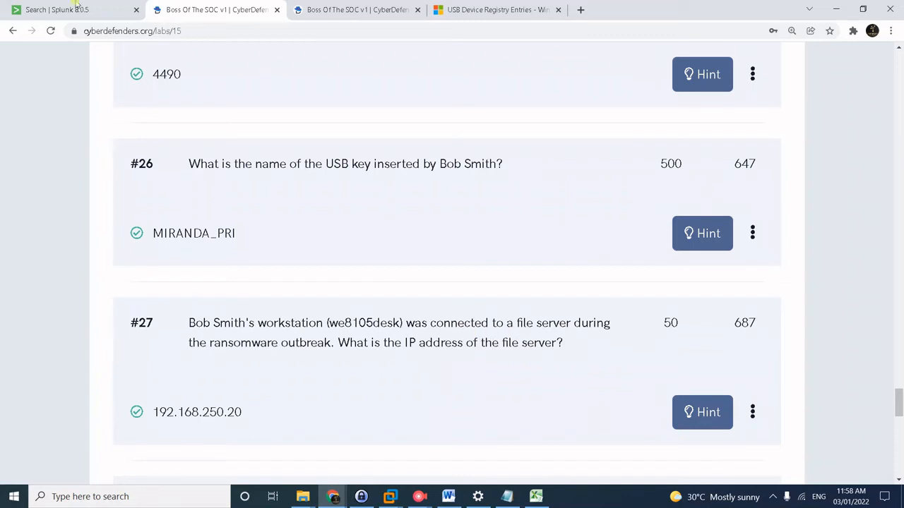
In Splunk, replace the winregistry query with sourcetype="stream:smb".
left_click(52, 12)
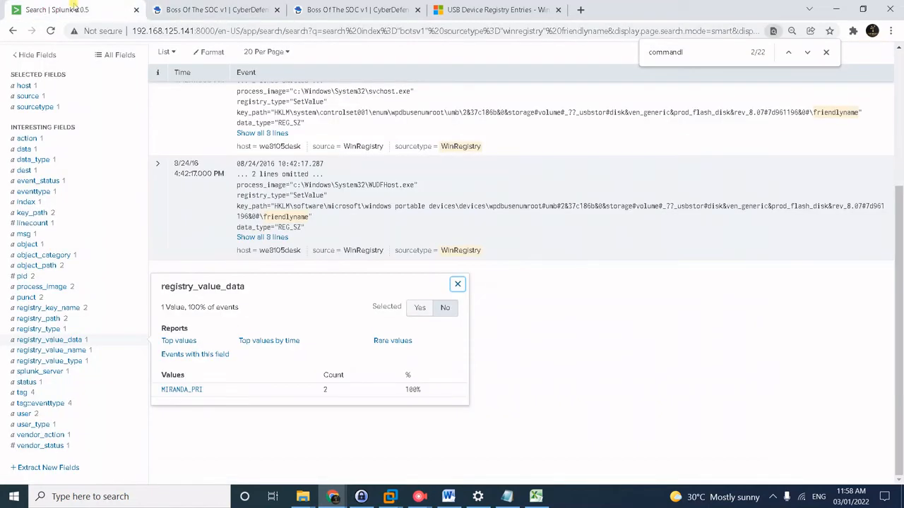
key("alt+Tab")
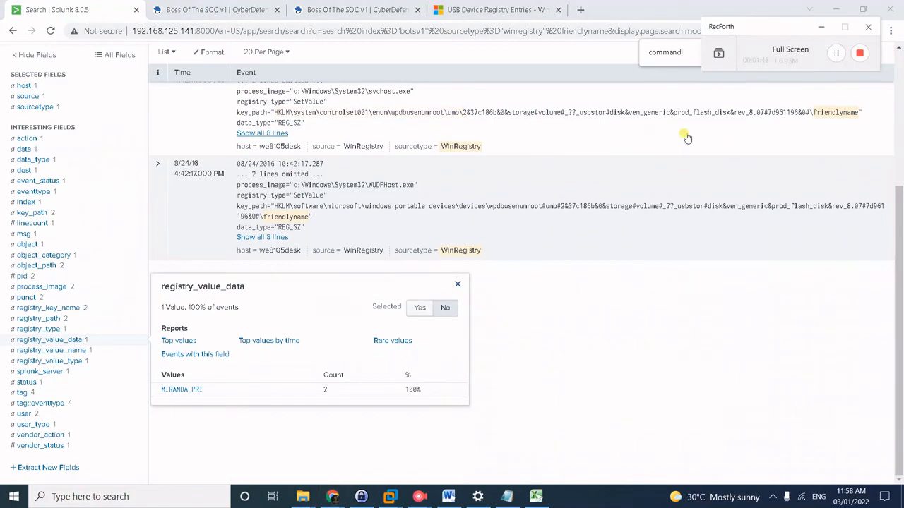
left_click(837, 52)
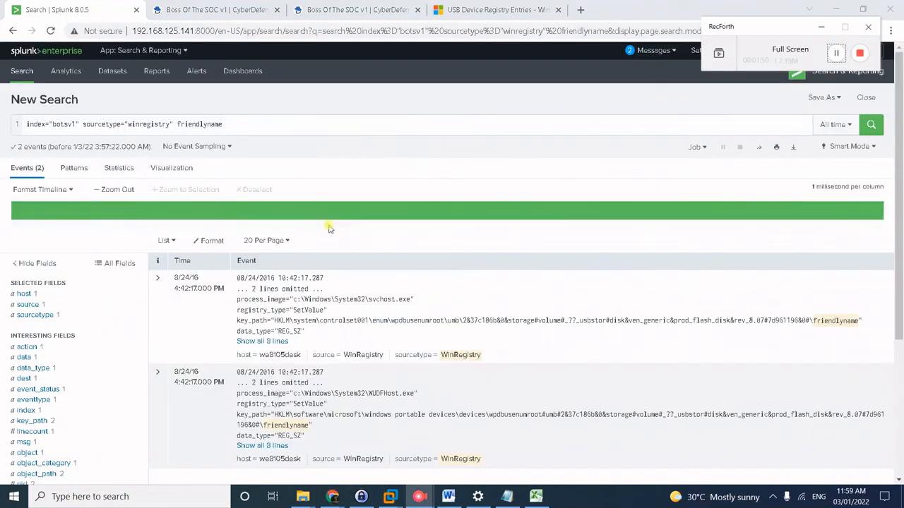
left_click_drag(129, 124, 268, 125)
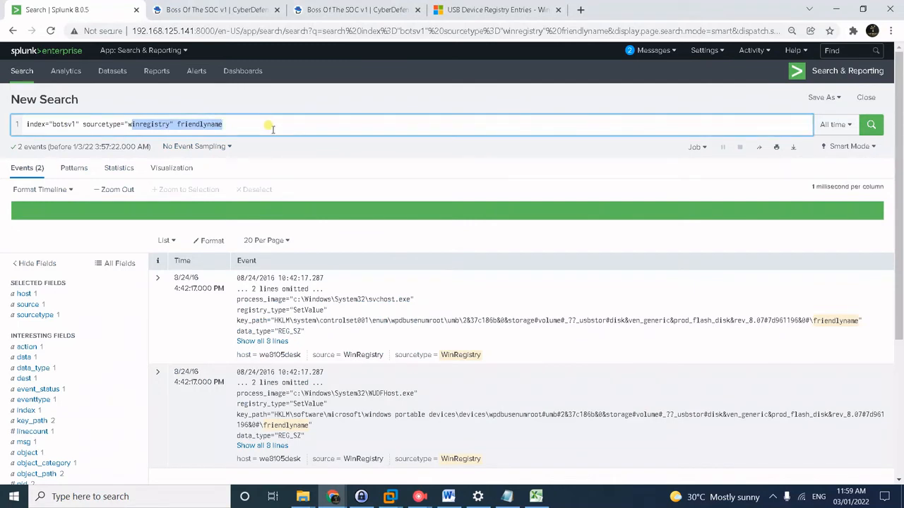
key("BackSpace")
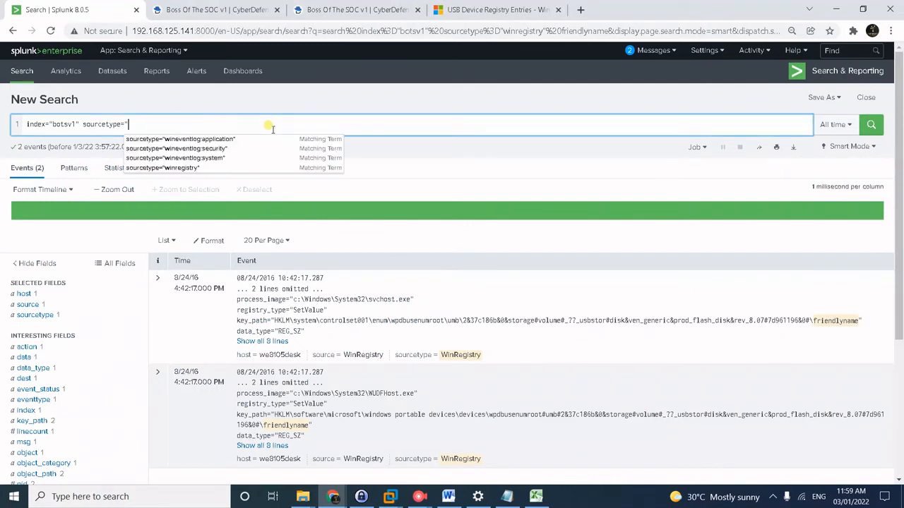
type("stream")
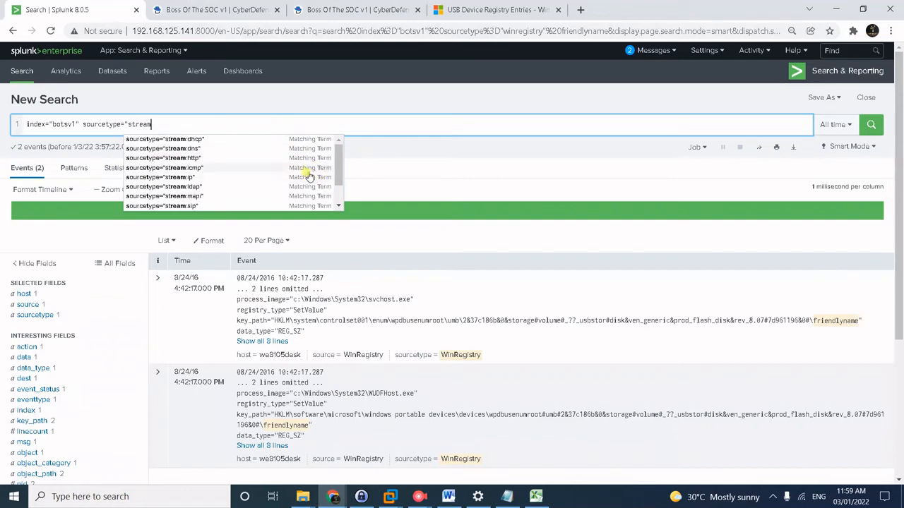
type(":")
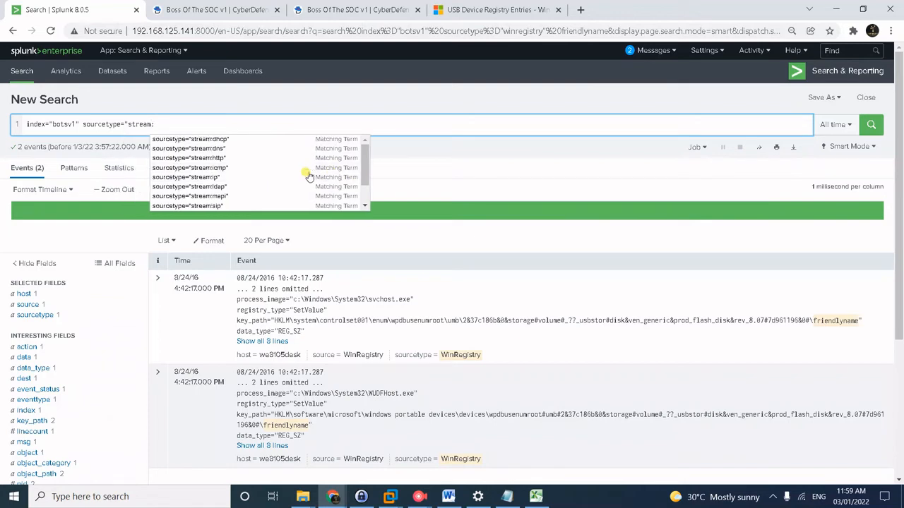
type("s")
left_click(227, 155)
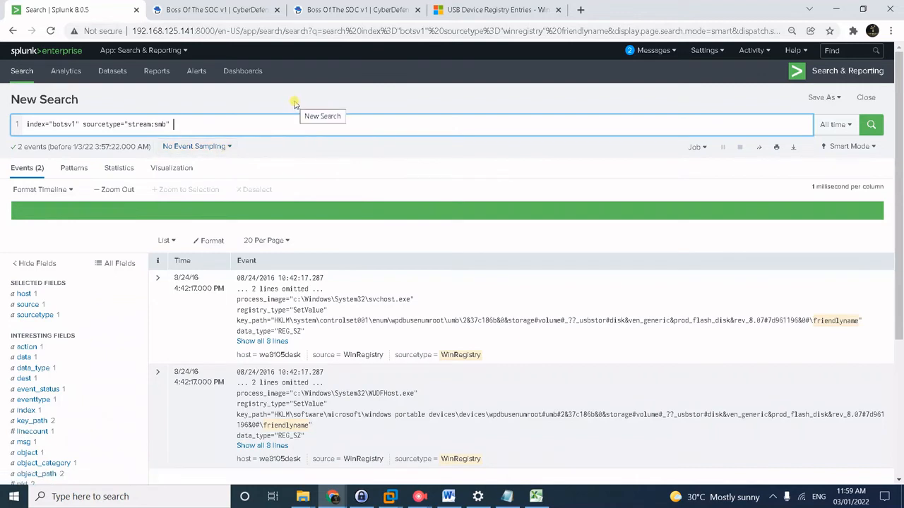
Add | stats count by path on a second line and run the SMB search.
key("shift+Return")
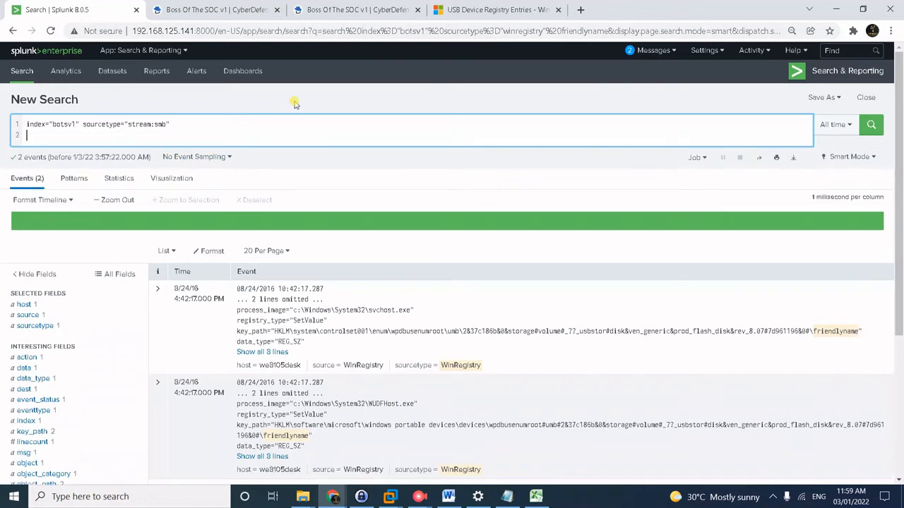
type("sta")
key("BackSpace")
key("BackSpace")
key("BackSpace")
type("| stats")
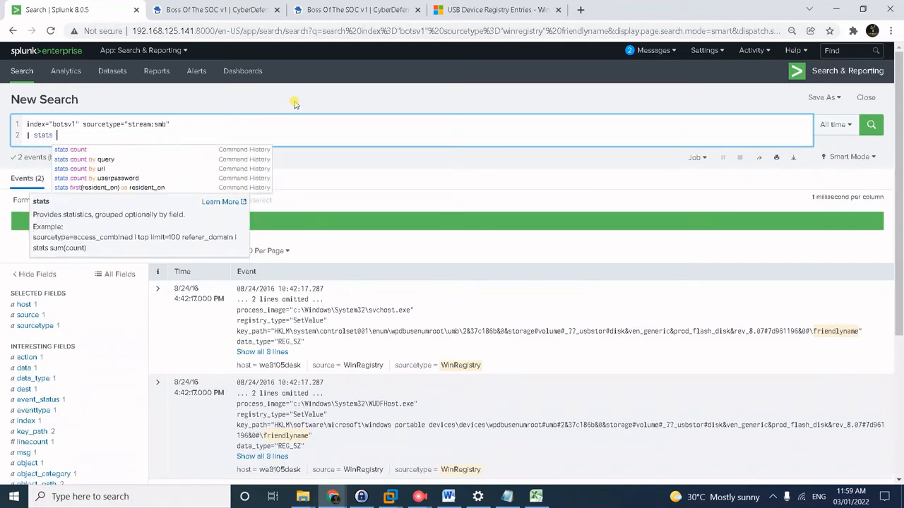
type(" count ")
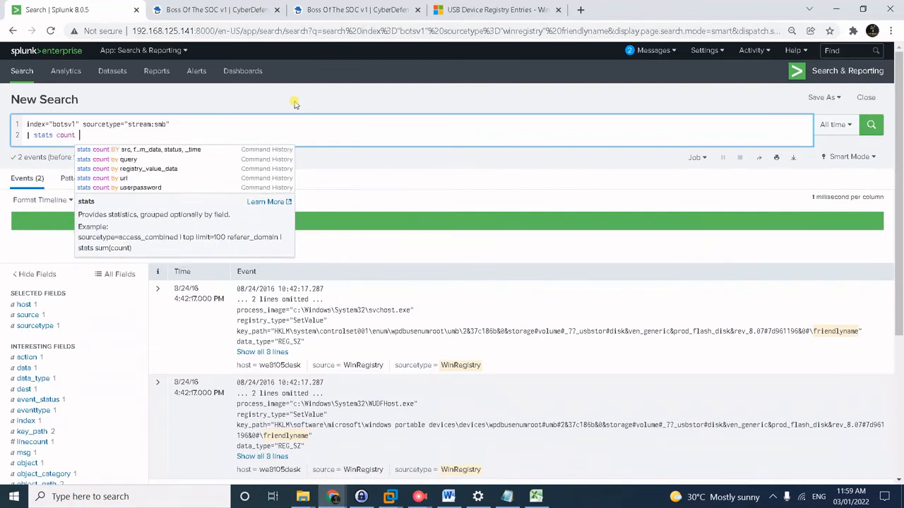
type("by path")
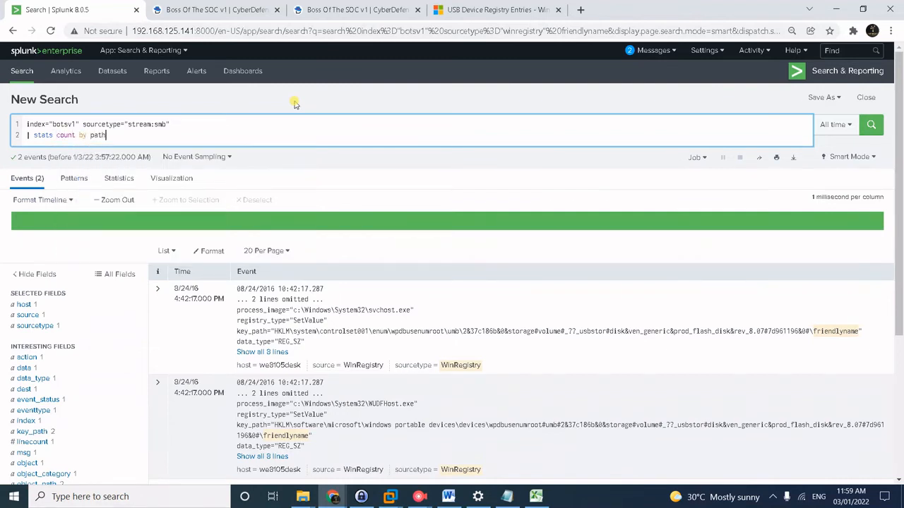
key("Return")
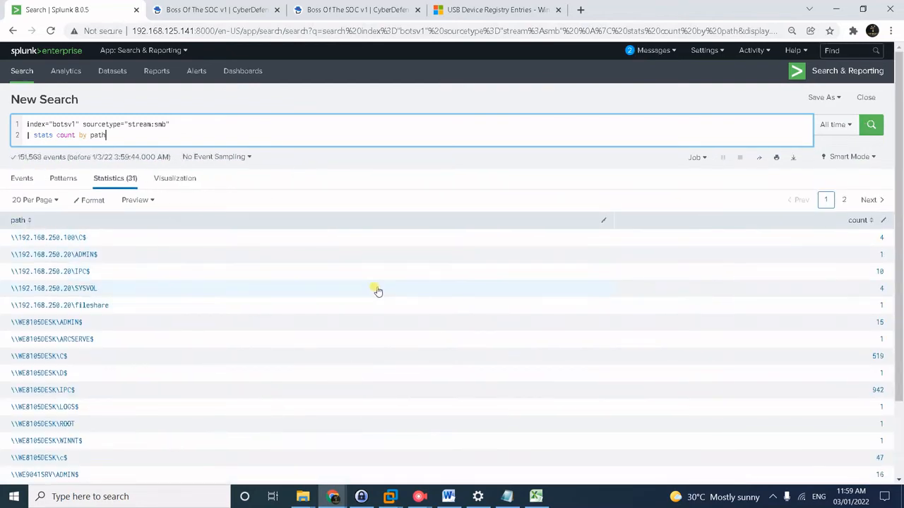
scroll(357, 287, "down", 1)
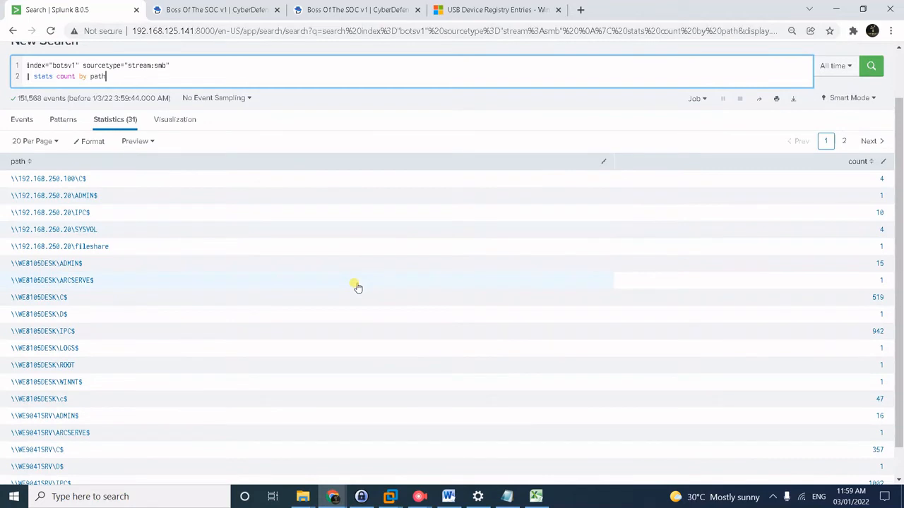
scroll(357, 288, "down", 1)
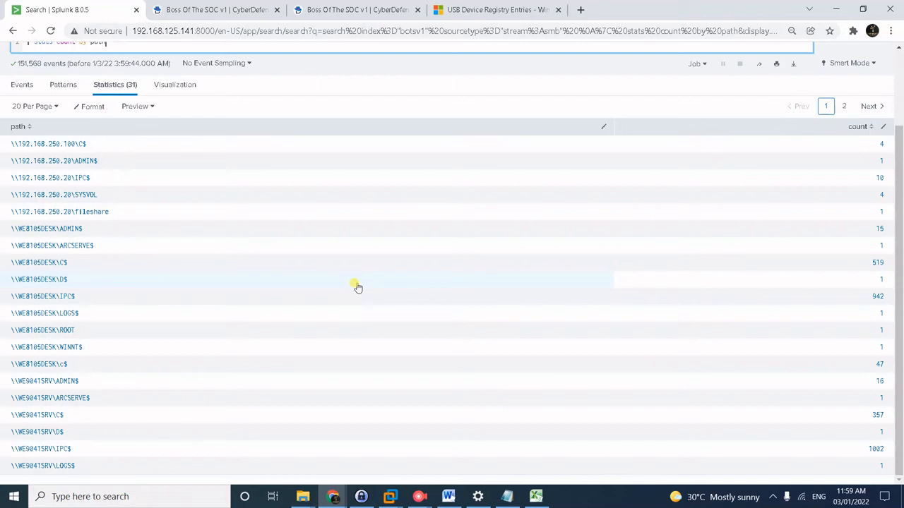
scroll(357, 287, "up", 2)
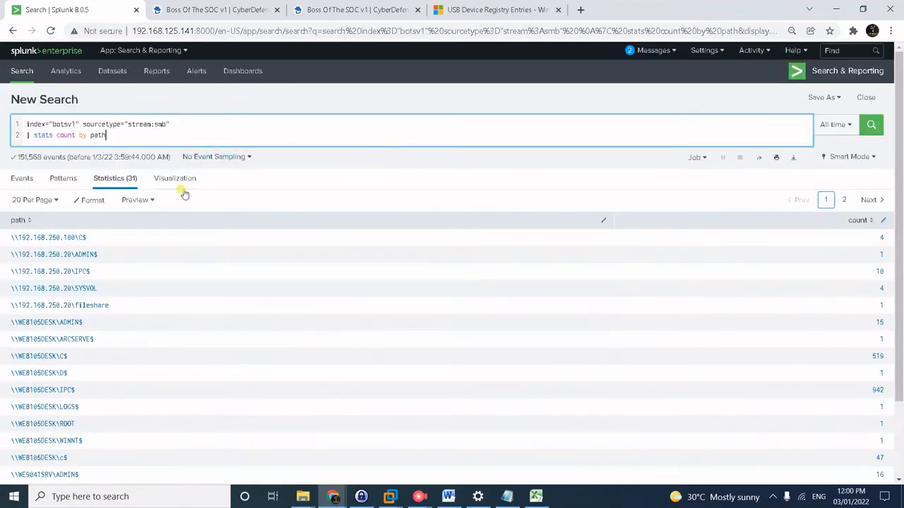
Filter the SMB search to src_ip=192.168.250.100 and rerun it.
left_click(226, 117)
type("src")
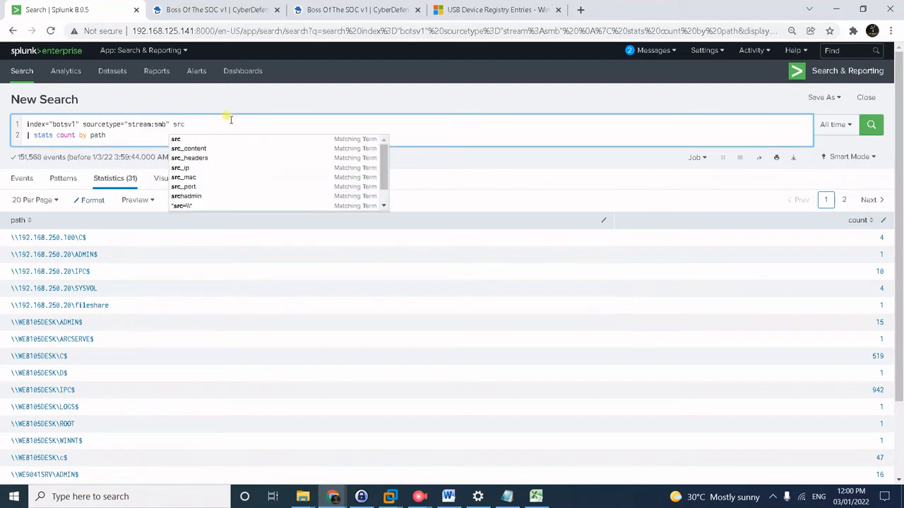
type("_ip=192.168.250.100")
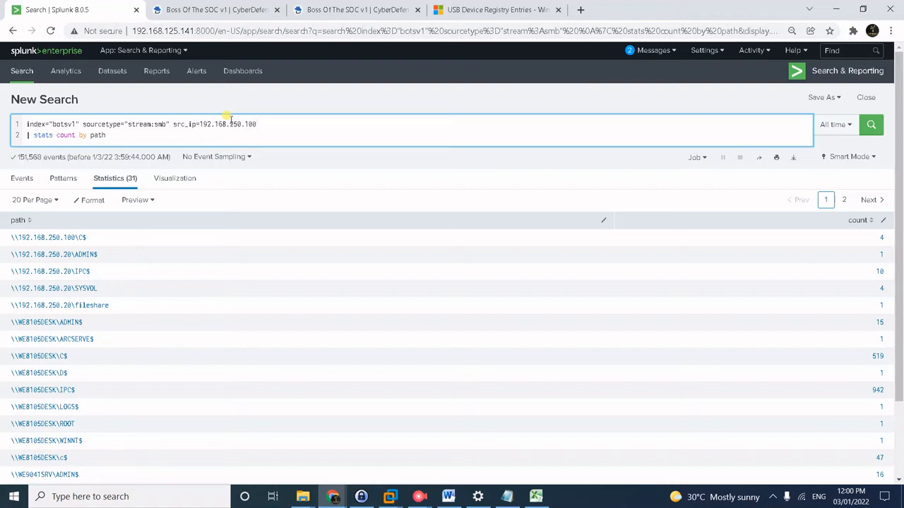
key("Return")
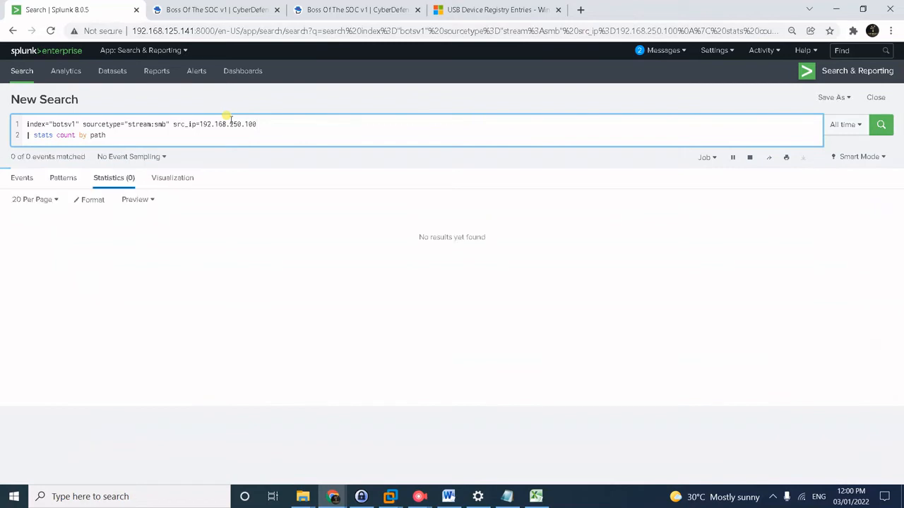
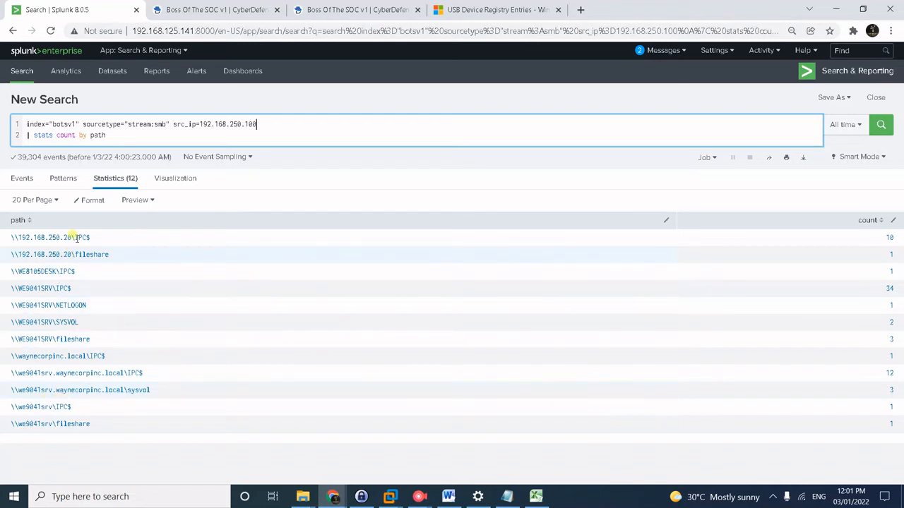
Check the CyberDefenders lab questions, then return to the Splunk search results.
left_click(237, 10)
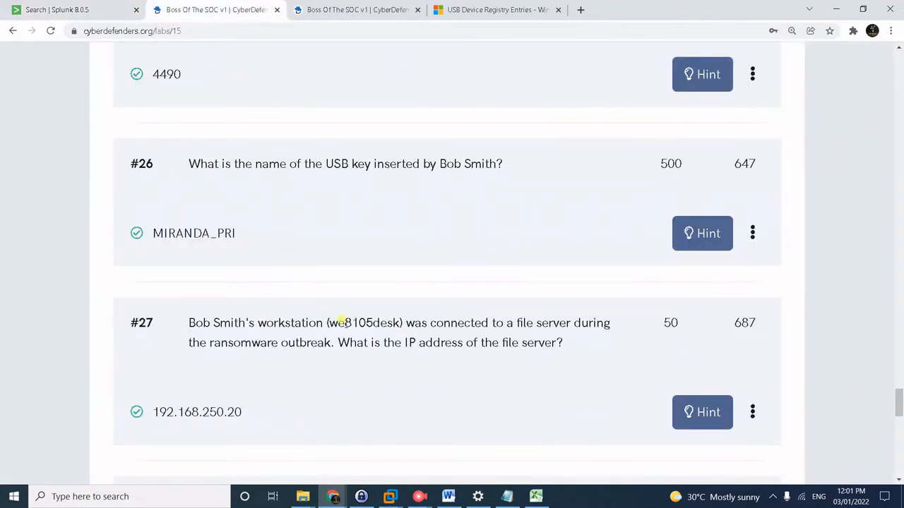
key("alt+Tab")
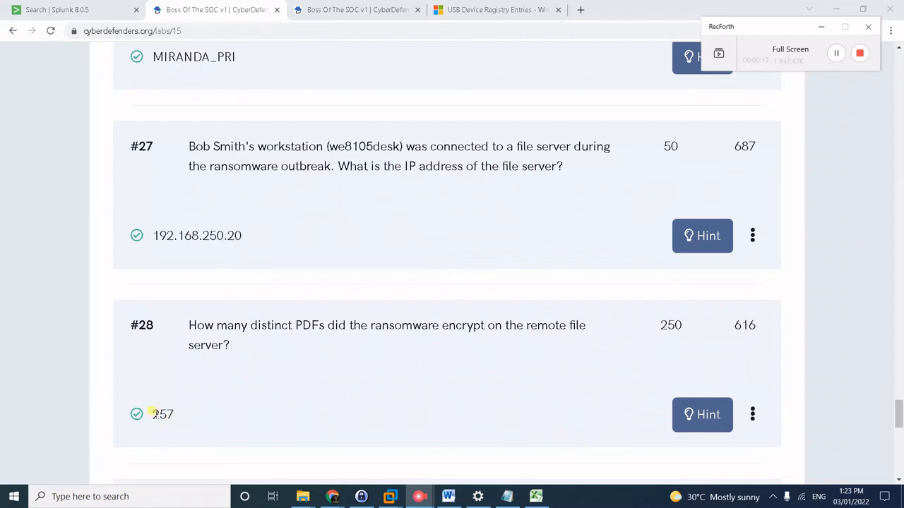
left_click(81, 8)
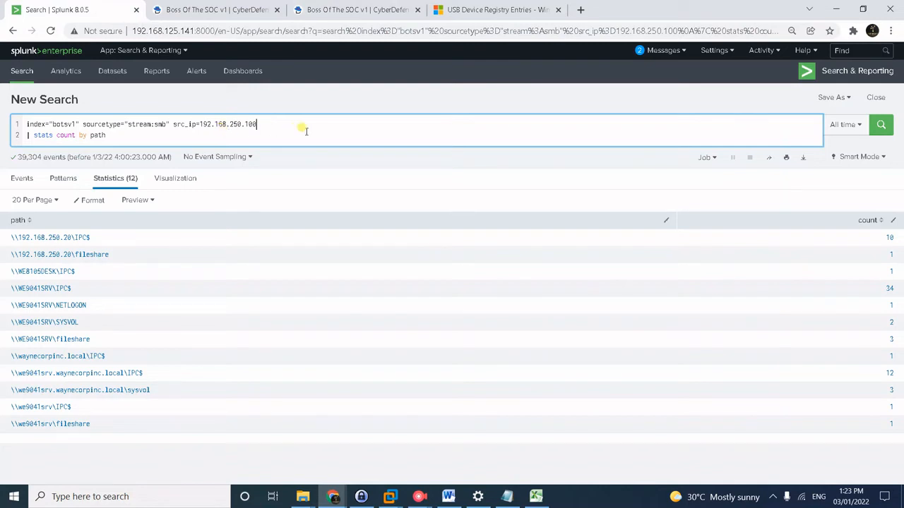
Run index="botsv1" *.pdf | stats count by sourcetype | sort -count, putting wineventlog on top with 528.
left_click(84, 124)
left_click_drag(82, 124, 150, 168)
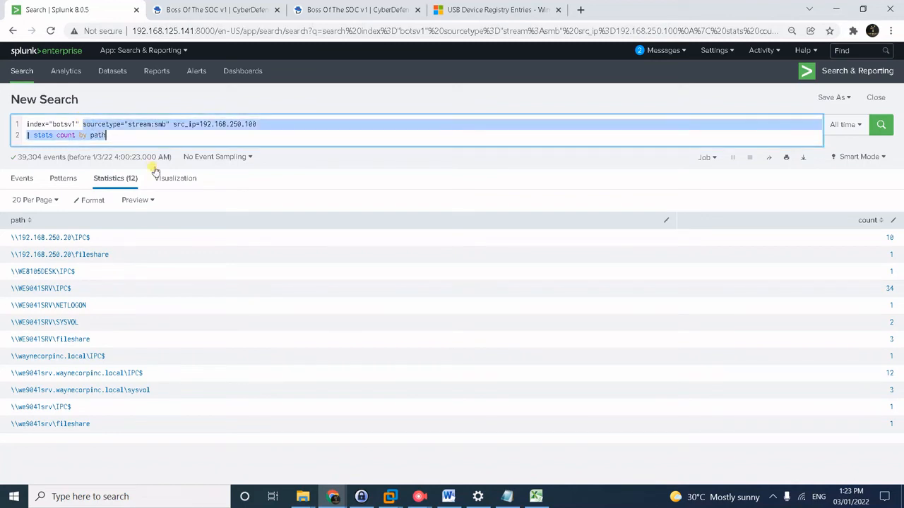
type("*")
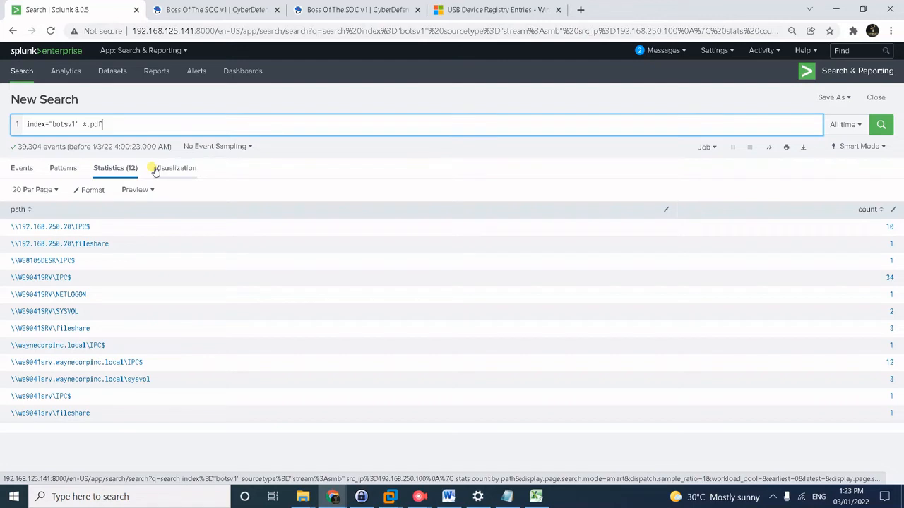
key("shift+Return")
type("|")
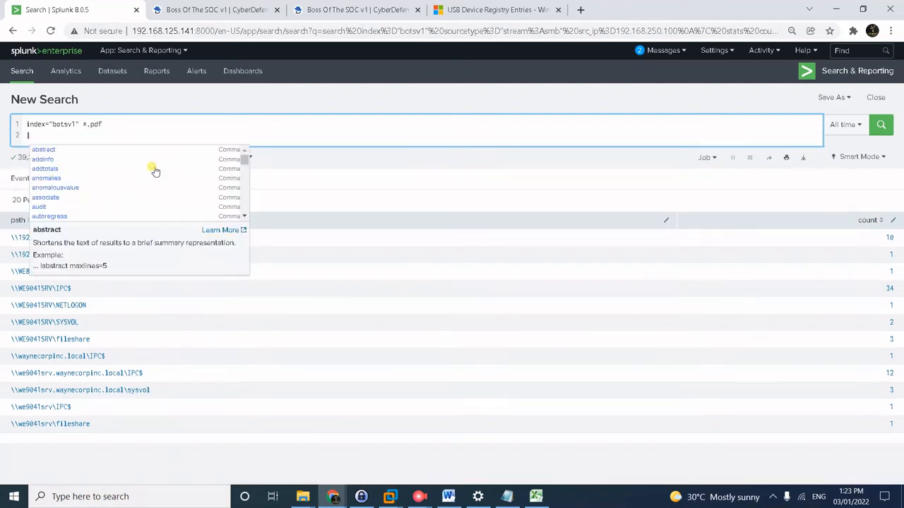
type(" stats c")
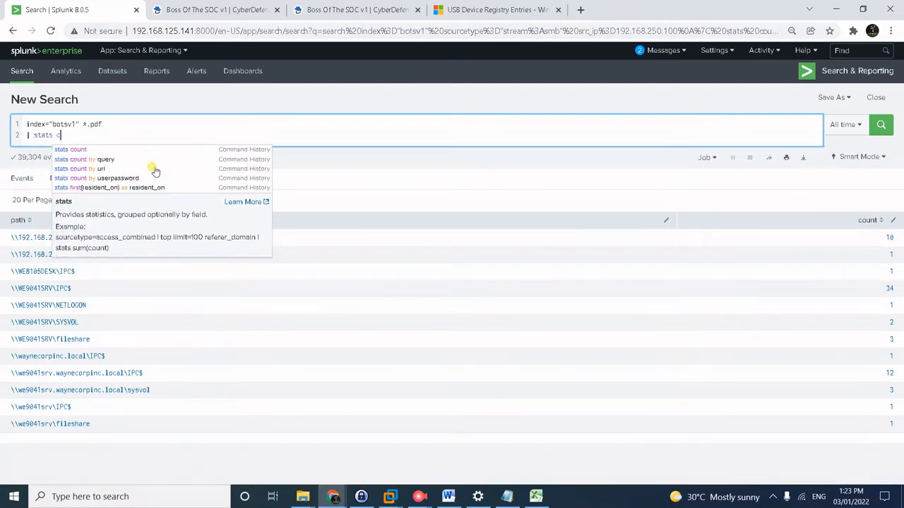
type("ount s")
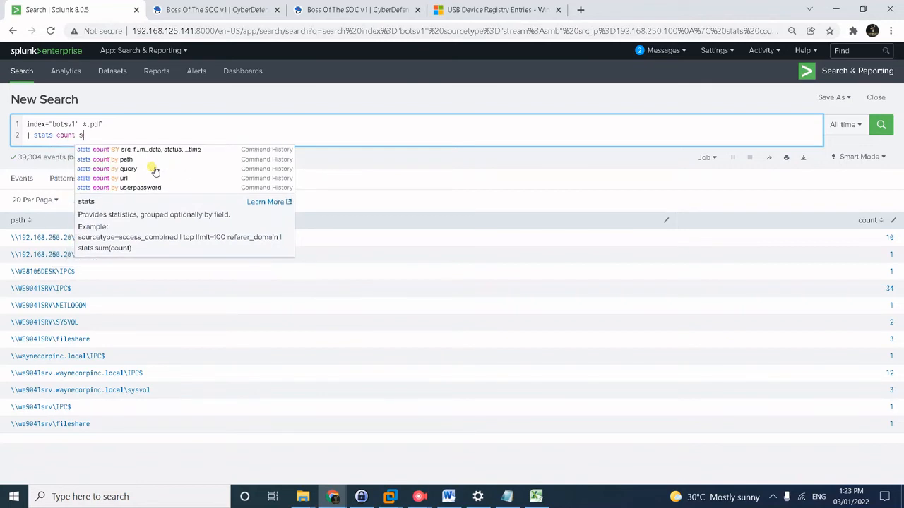
key("BackSpace")
type("by sourcetype")
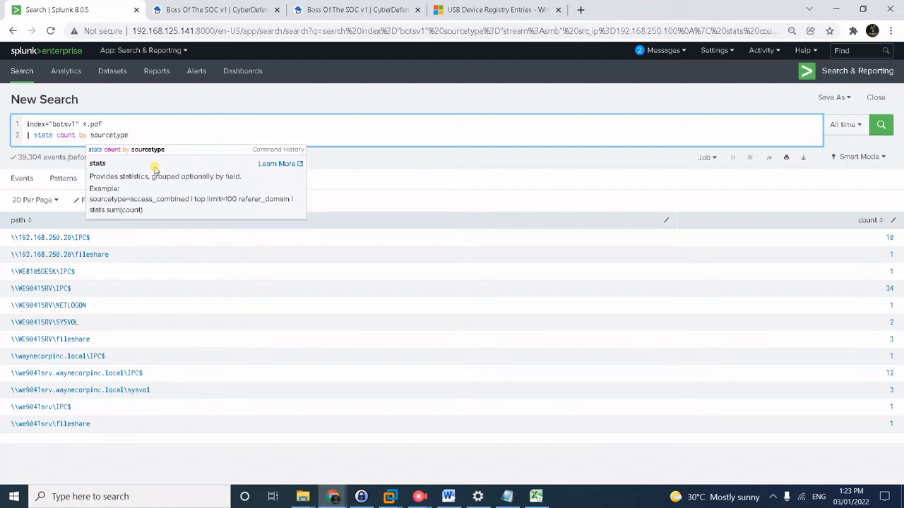
key("shift+Return")
type("| s")
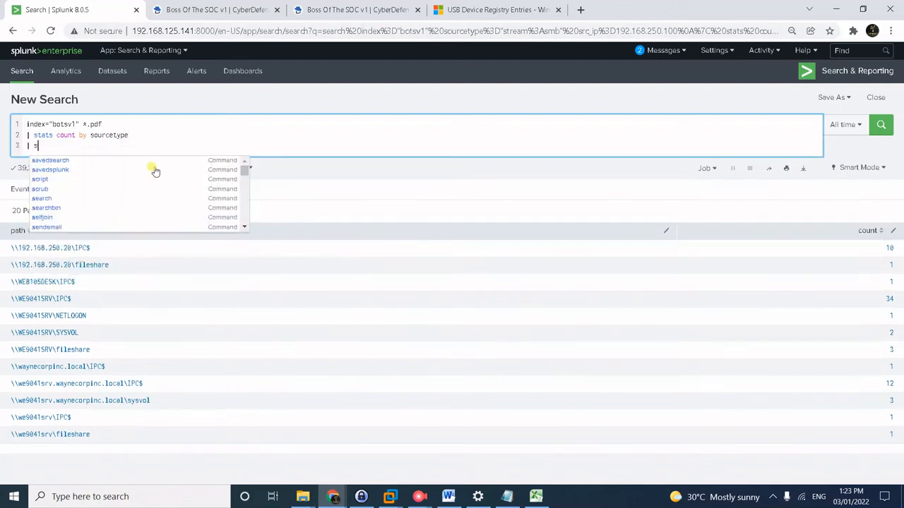
type("prt")
key("BackSpace")
key("BackSpace")
key("BackSpace")
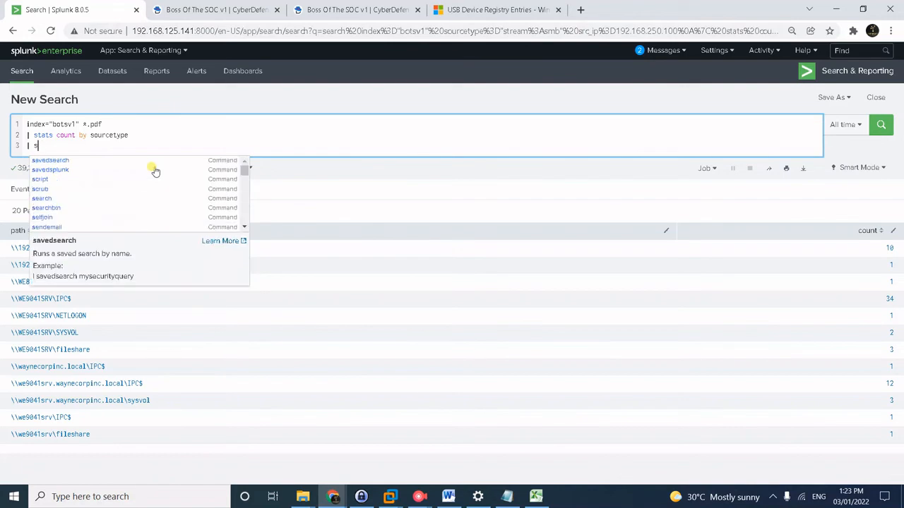
type("ort -count")
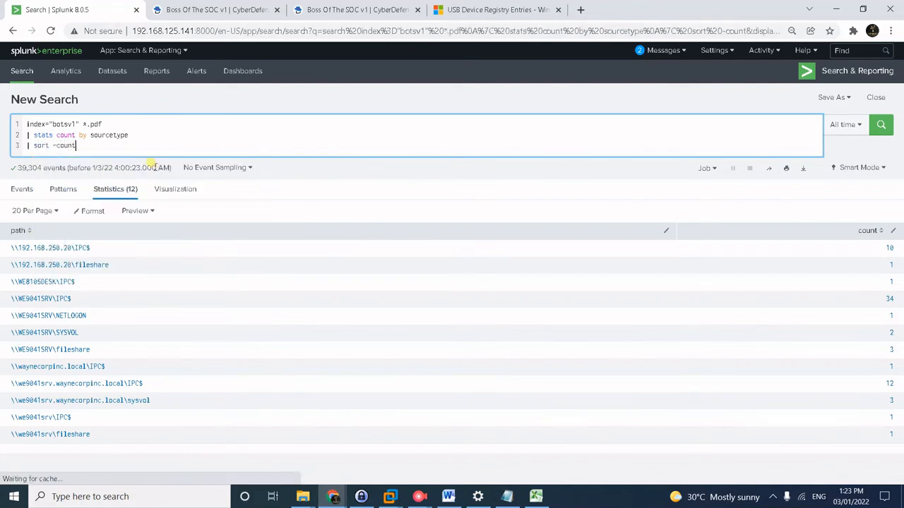
key("Return")
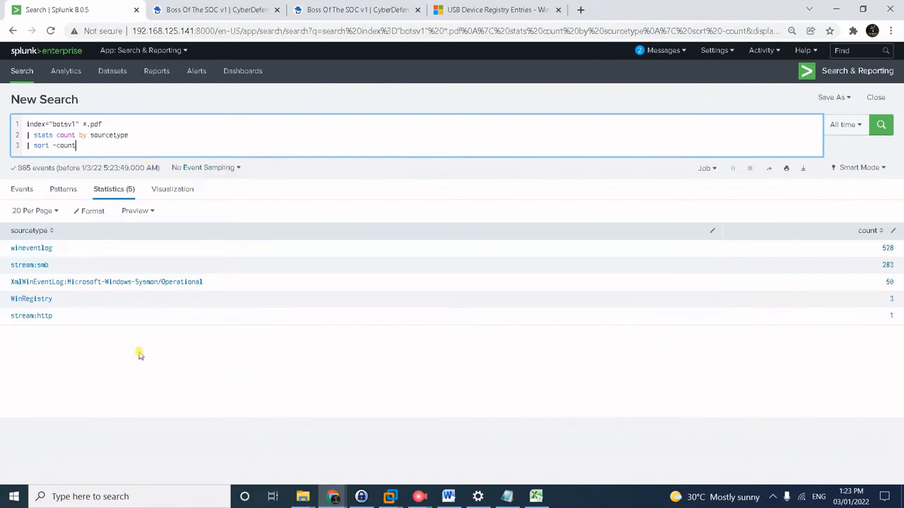
Narrow the .pdf search to sourcetype=wineventlog.
left_click(31, 252)
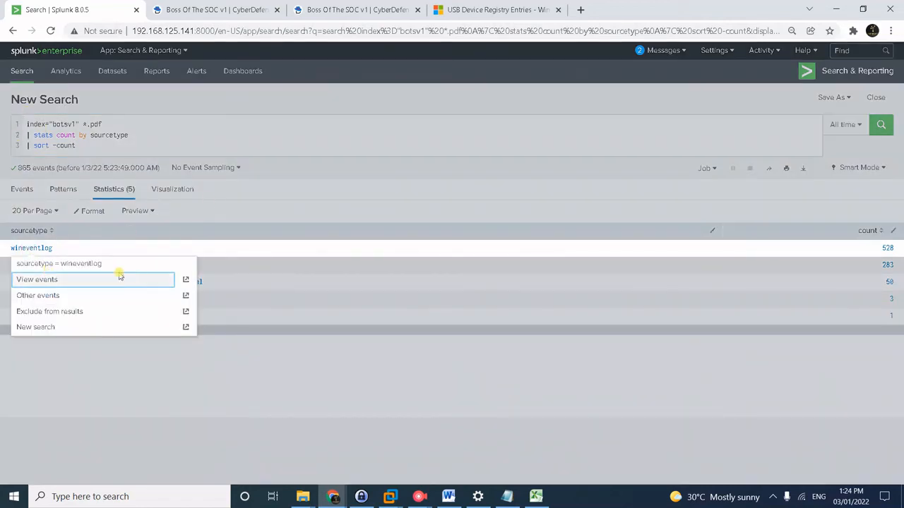
left_click(240, 302)
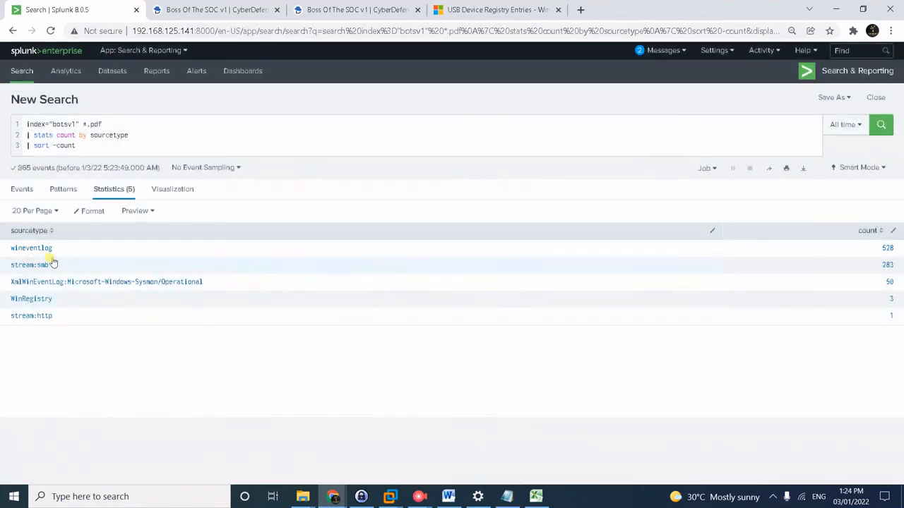
left_click(165, 117)
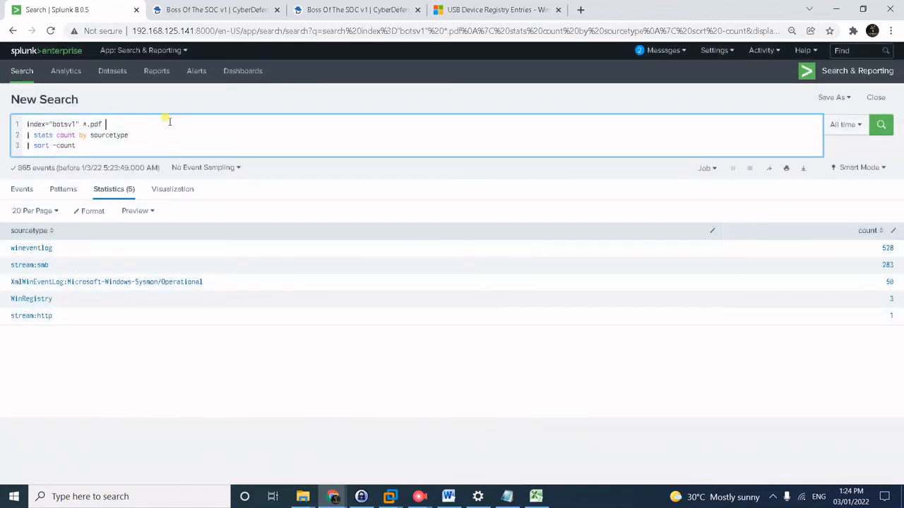
type("spu")
key("BackSpace")
key("BackSpace")
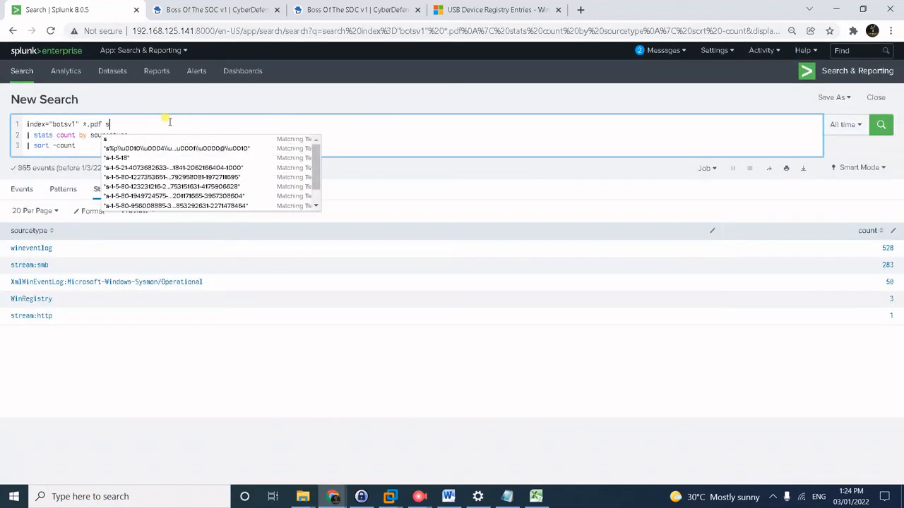
type("ourcetype")
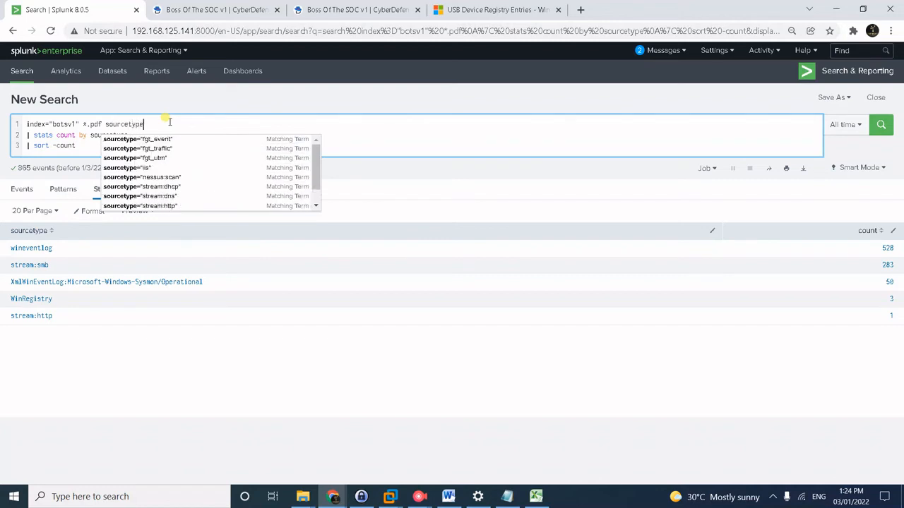
type("=win")
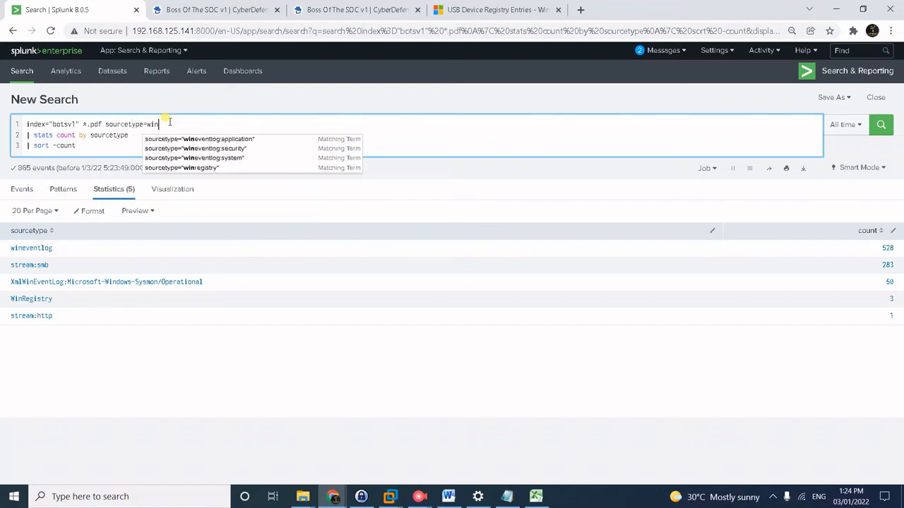
type("eve")
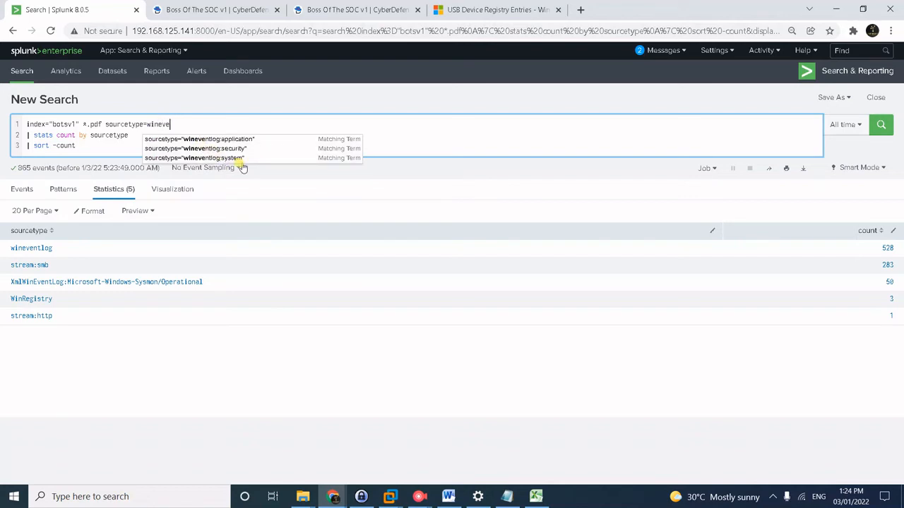
type("ntlog")
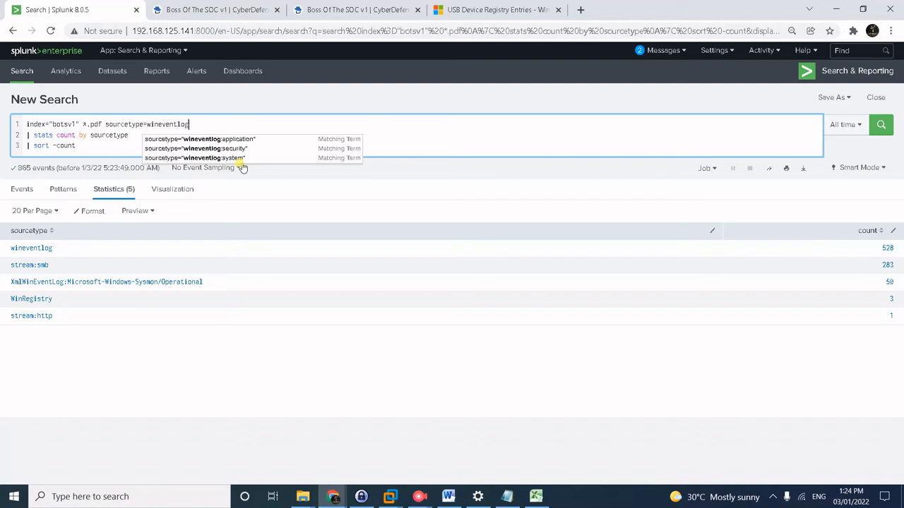
left_click(122, 143)
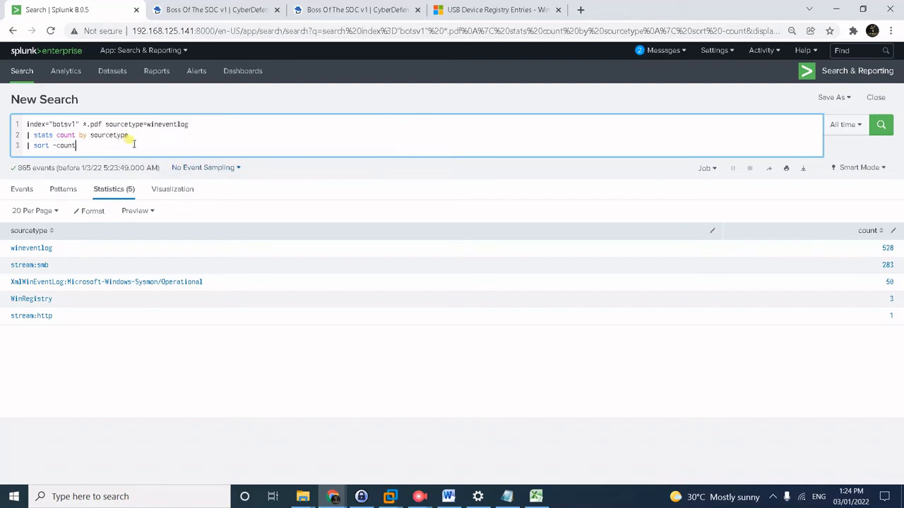
Count the events by dest, sorted by descending count, showing we9041srv.waynecorpinc.local with 526.
left_click_drag(131, 142, 58, 140)
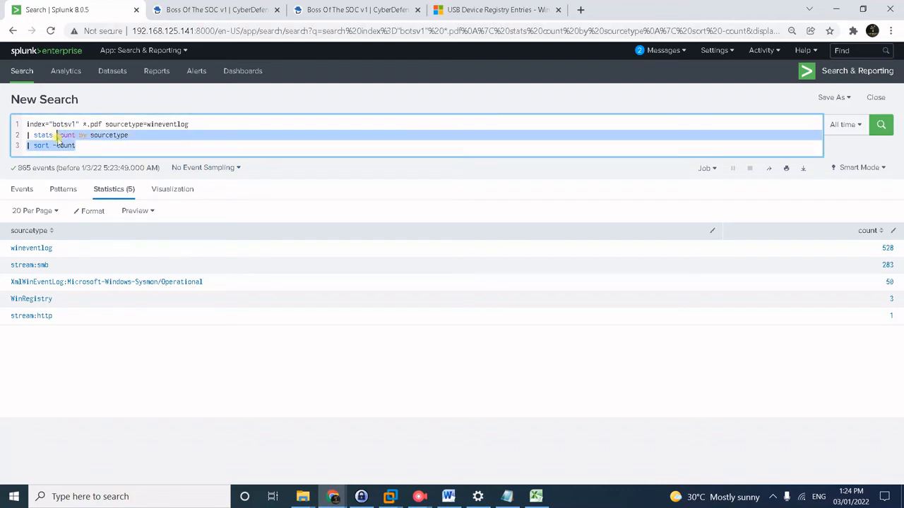
type("dest")
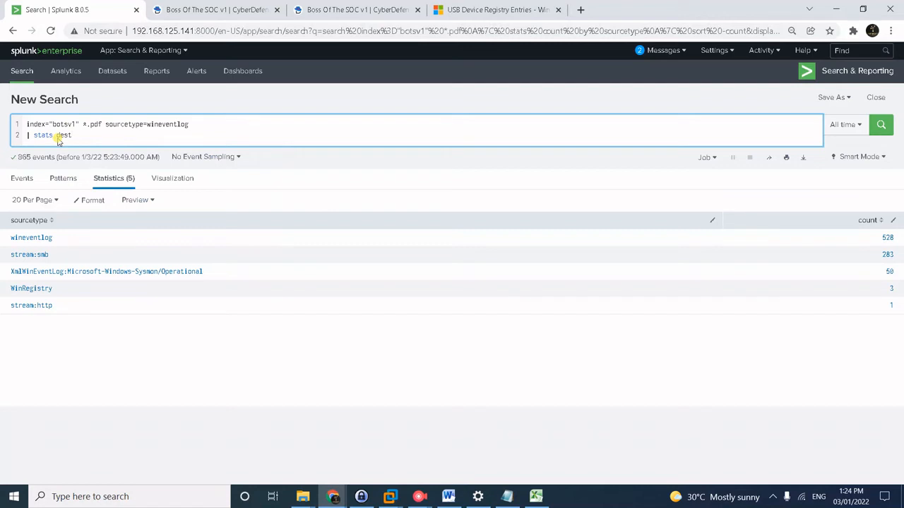
key("BackSpace")
key("BackSpace")
key("BackSpace")
key("BackSpace")
type("count ")
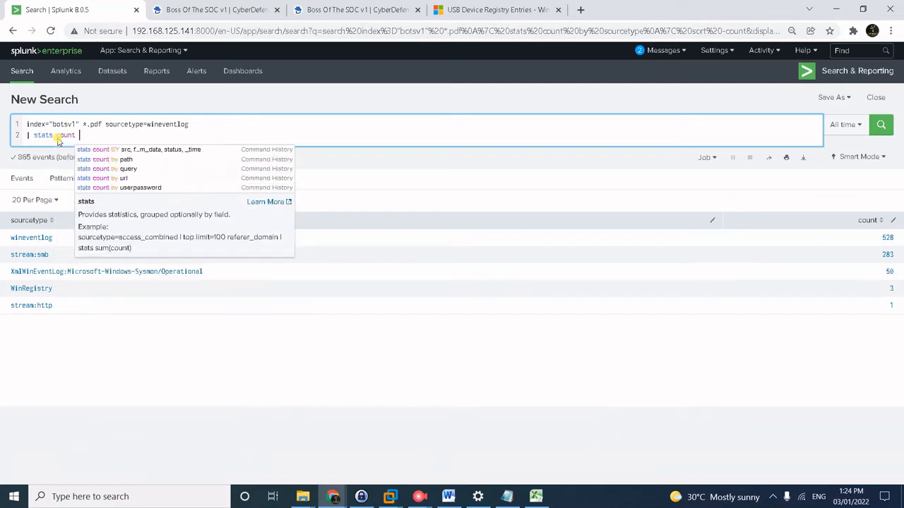
type("by dest")
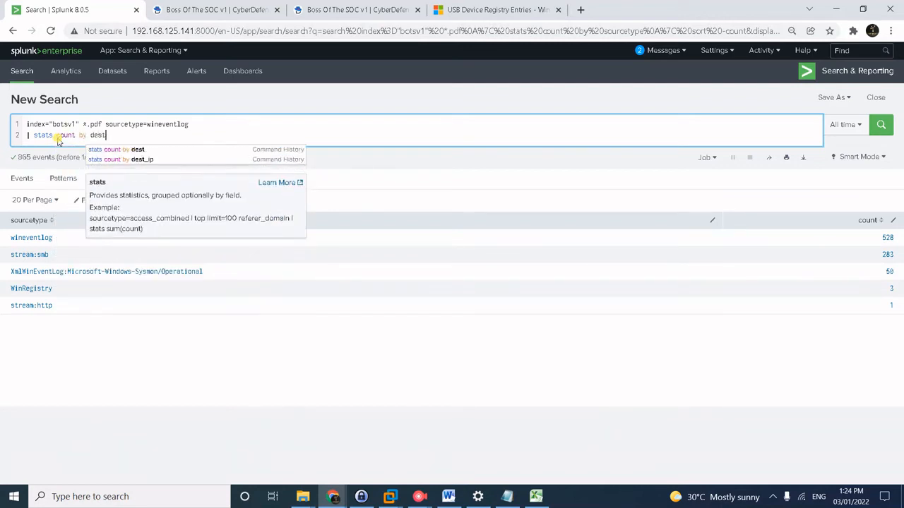
key("shift+Return")
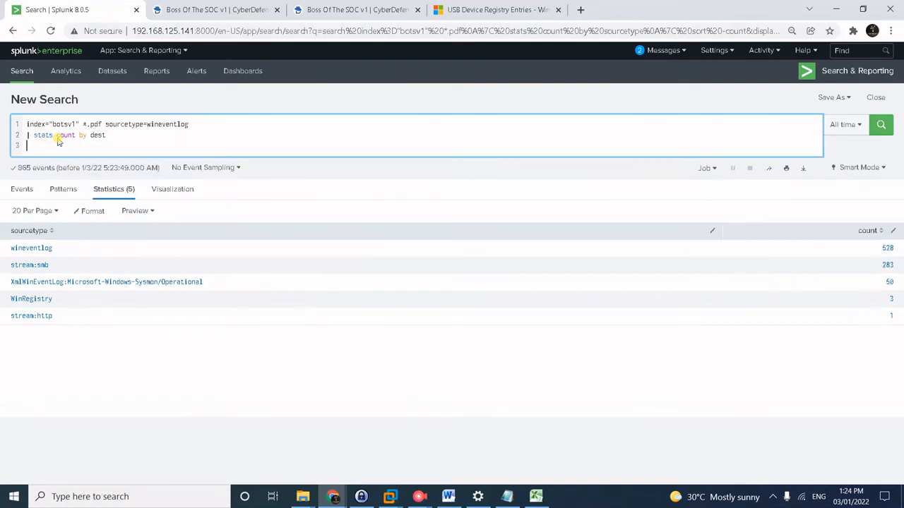
type("| sp")
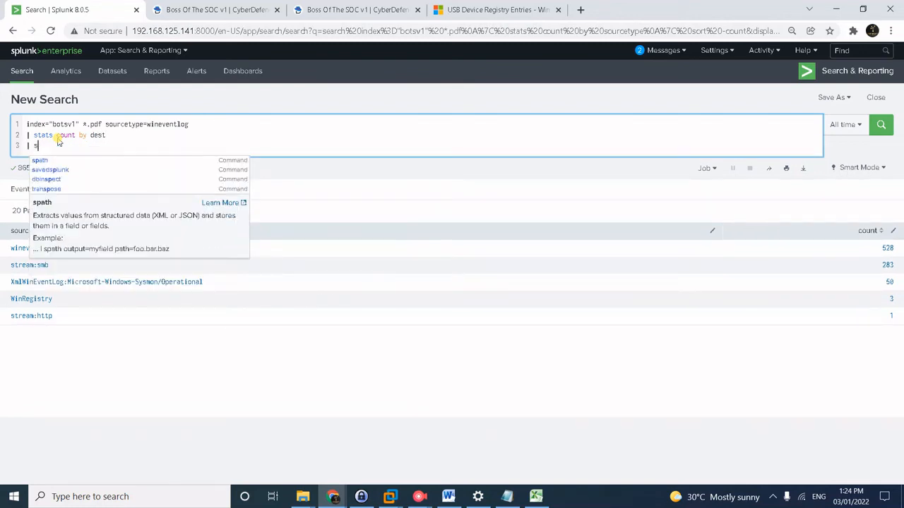
type("ort -")
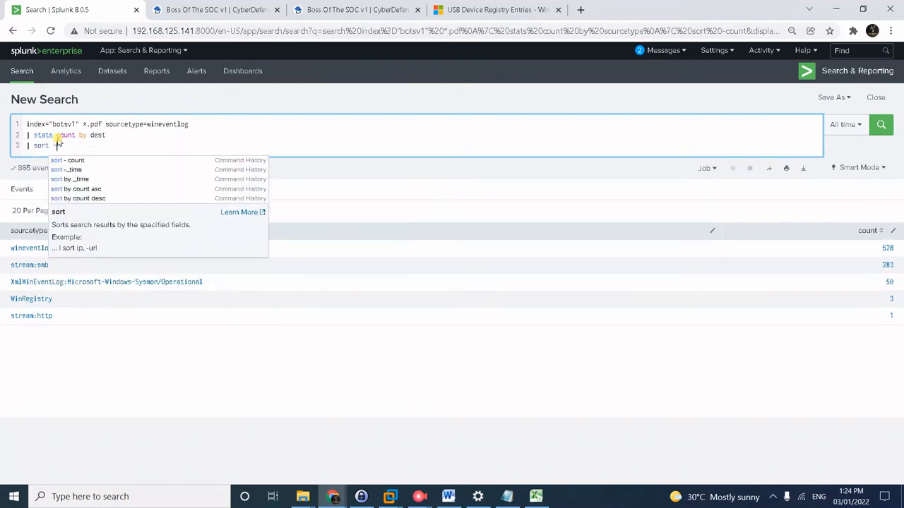
type("count")
key("Return")
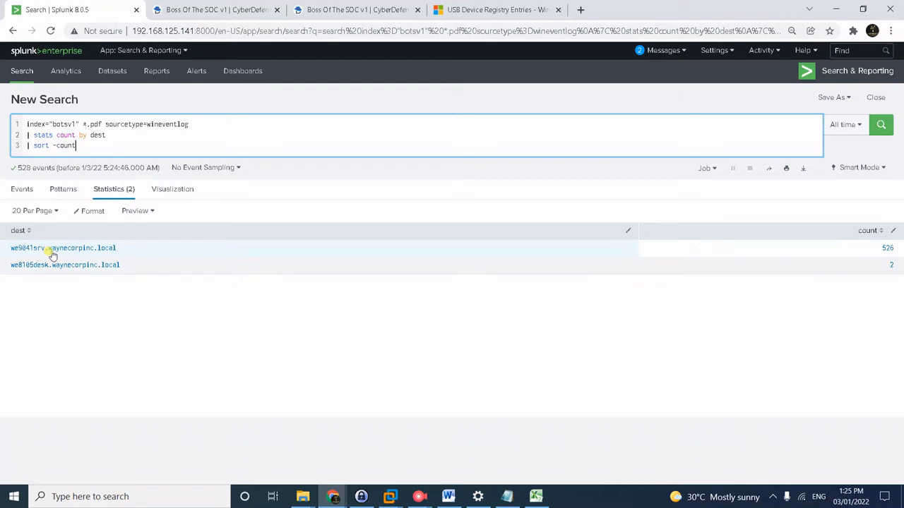
Add dest="we9041srv.waynecorpinc.local" to the first query line.
left_click(207, 126)
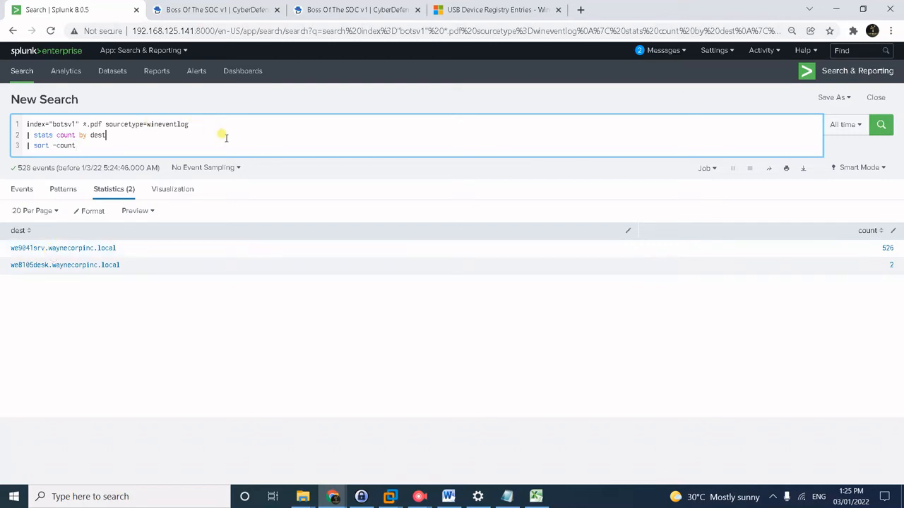
left_click(220, 128)
type("f")
key("BackSpace")
type("dest=\"")
left_click_drag(118, 247, 3, 247)
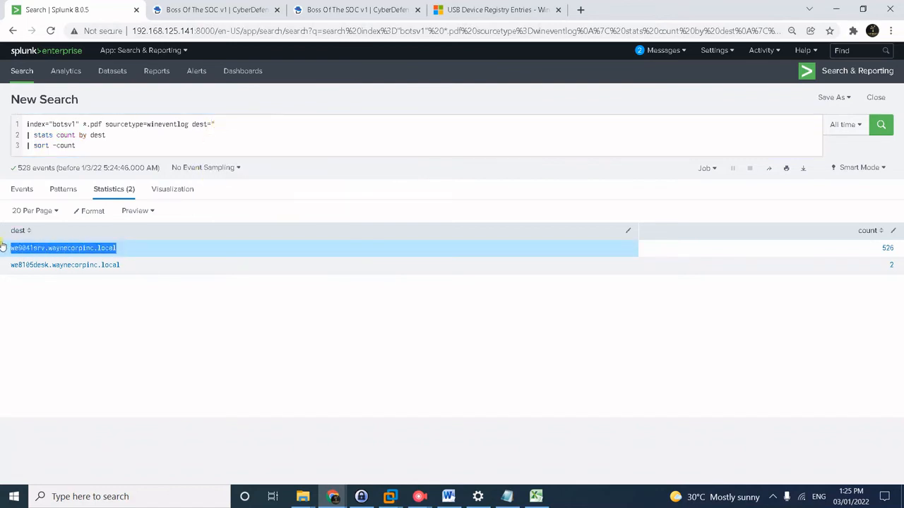
key("ctrl+c")
left_click(227, 118)
key("ctrl+v")
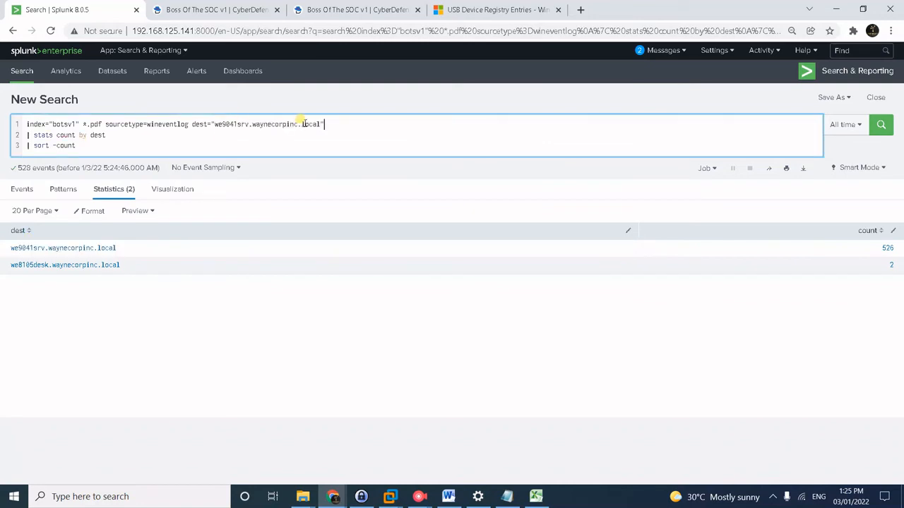
Add source_address="192.168.250.100", delete the stats and sort lines, and run the search.
type("source_address=\"192.168.250.100")
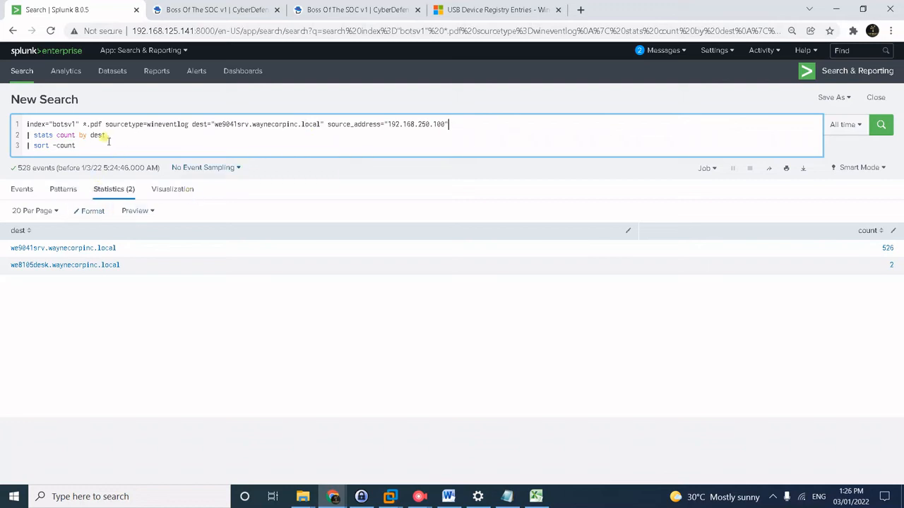
left_click_drag(76, 146, 27, 135)
key("BackSpace")
key("BackSpace")
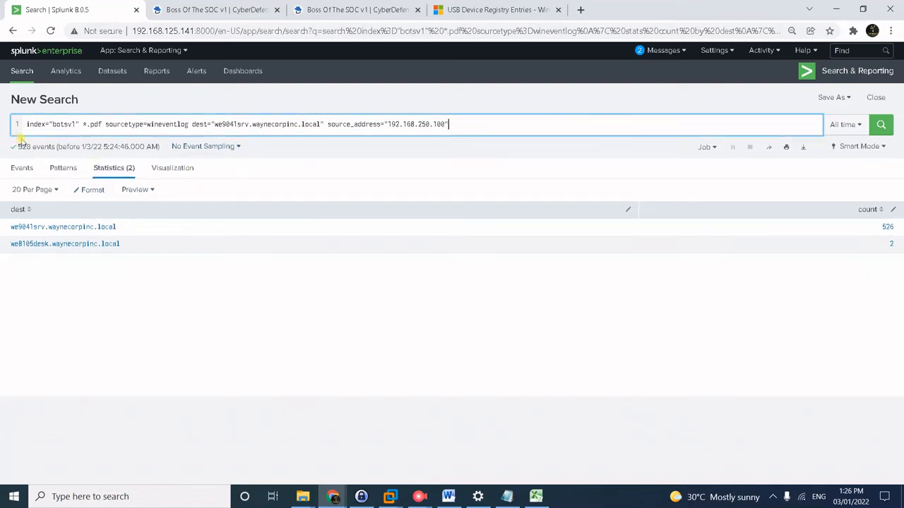
key("Return")
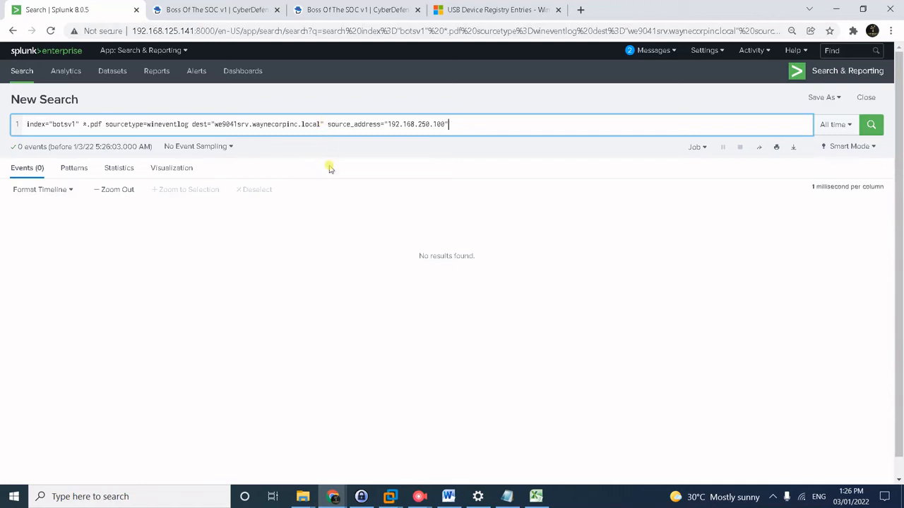
Correct the field name to Source_Address and rerun the search.
scroll(484, 333, "down", 1)
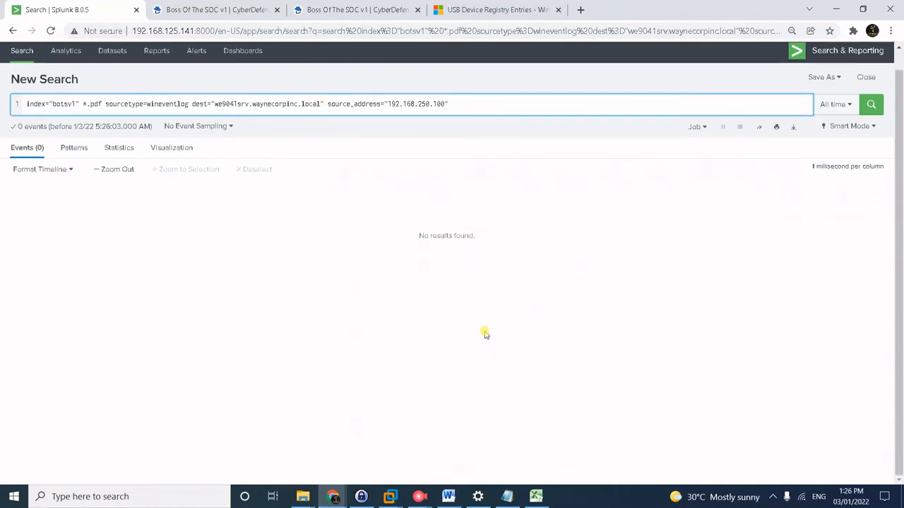
left_click(327, 103)
key("Delete")
type("S")
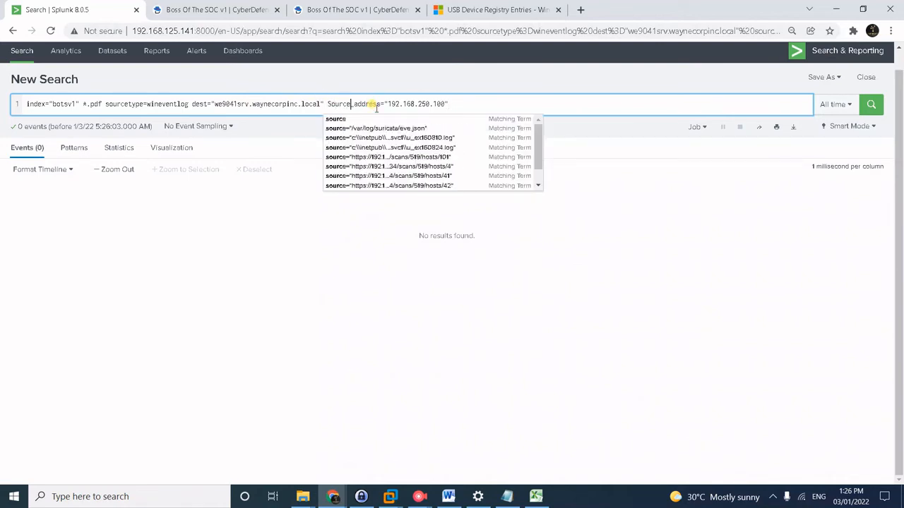
key("Right")
key("Right")
key("Right")
key("Right")
key("Right")
key("Right")
key("Right")
key("BackSpace")
type("A")
key("Return")
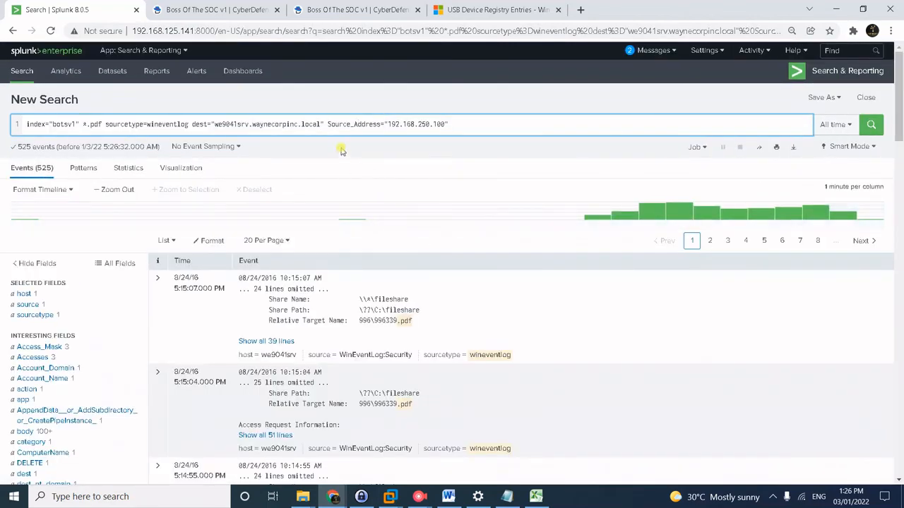
Show the top values of Relative_Target_Name from the fields list.
left_click(355, 124)
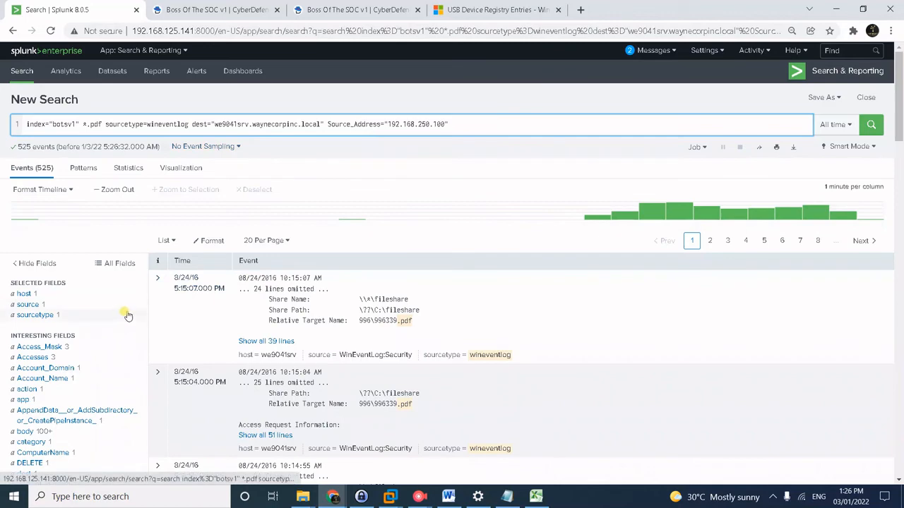
scroll(104, 346, "down", 1)
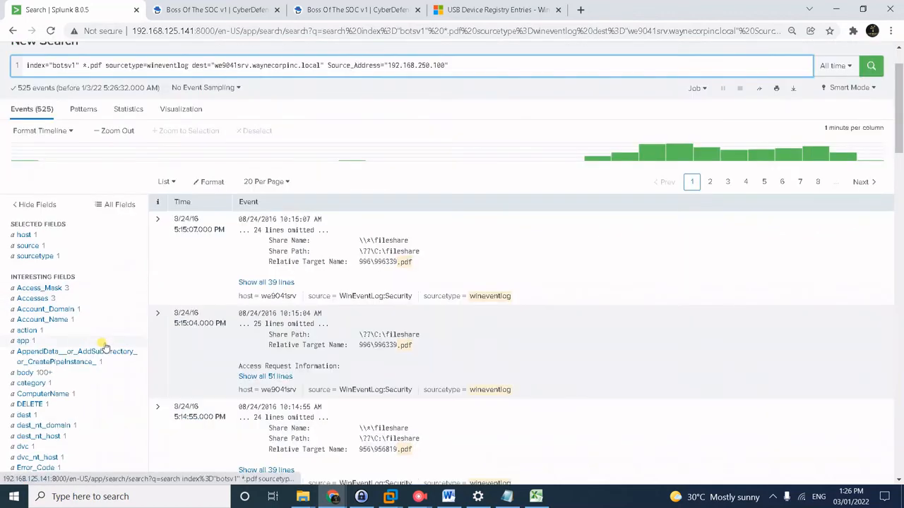
scroll(104, 346, "down", 3)
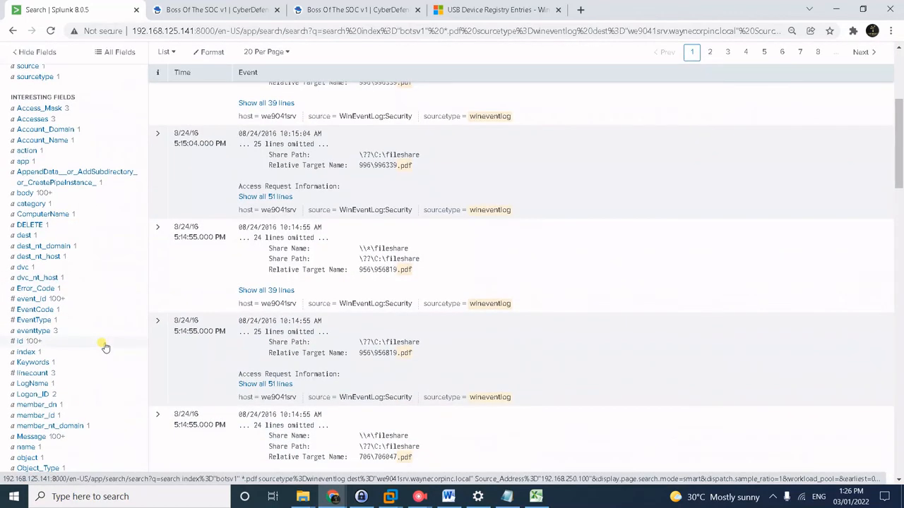
scroll(104, 346, "down", 1)
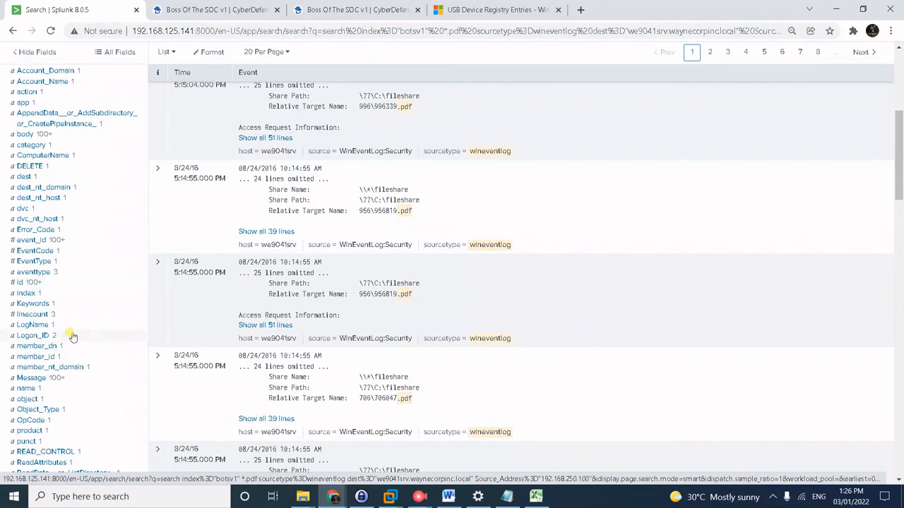
scroll(84, 332, "down", 2)
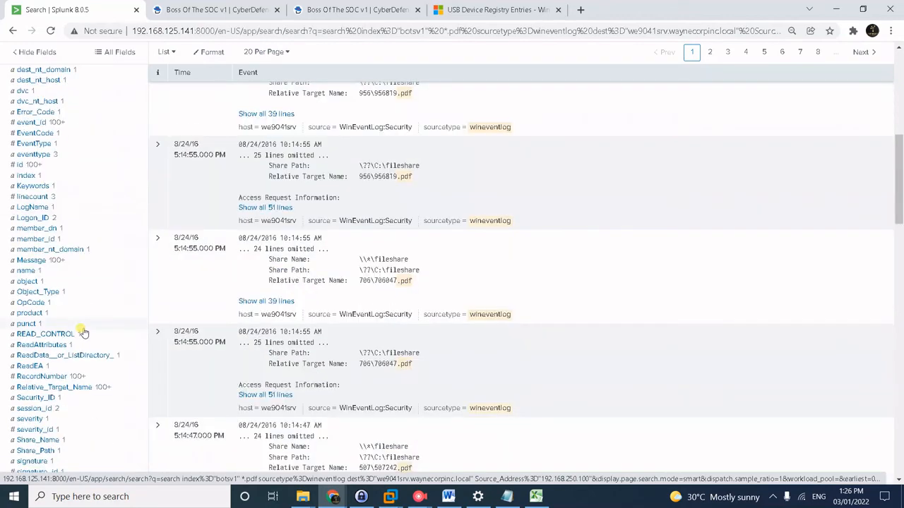
left_click(67, 387)
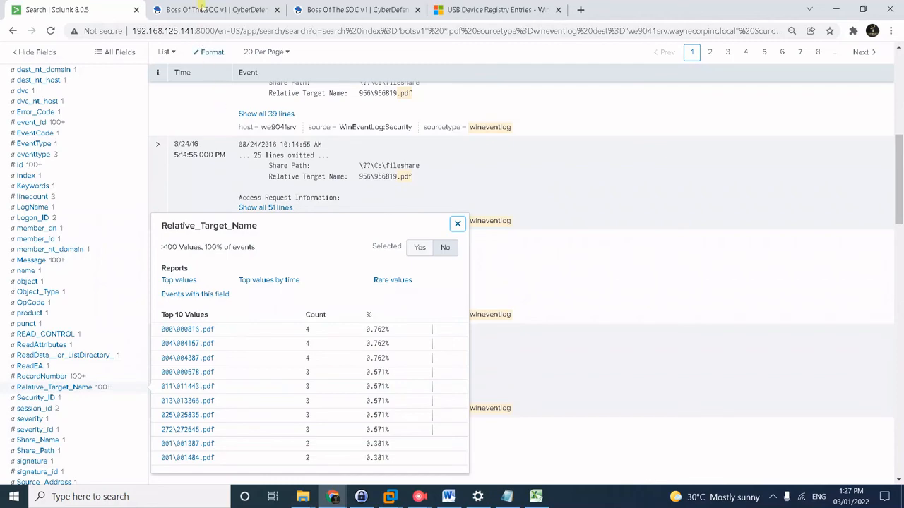
Append | stats dc(Relative_Target_Name) on a new line and run it, returning 257.
scroll(558, 212, "up", 3)
scroll(558, 213, "up", 3)
left_click(504, 126)
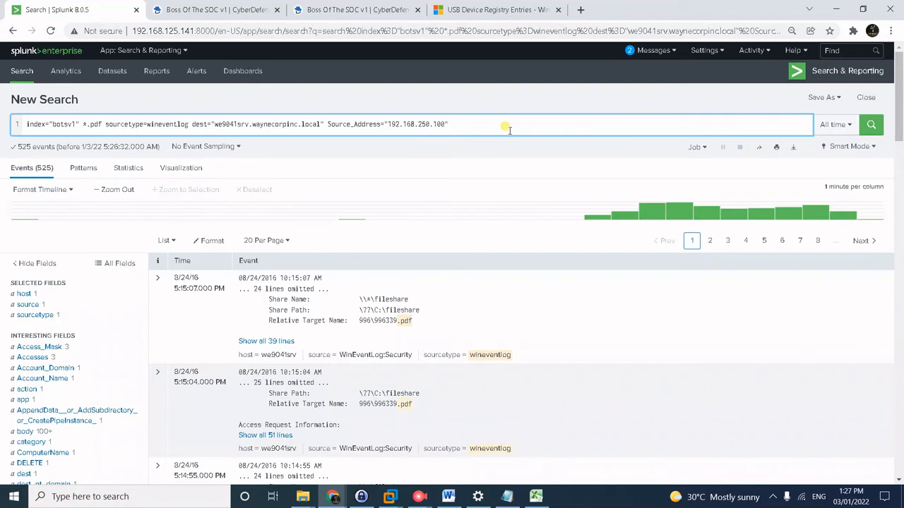
key("shift+Return")
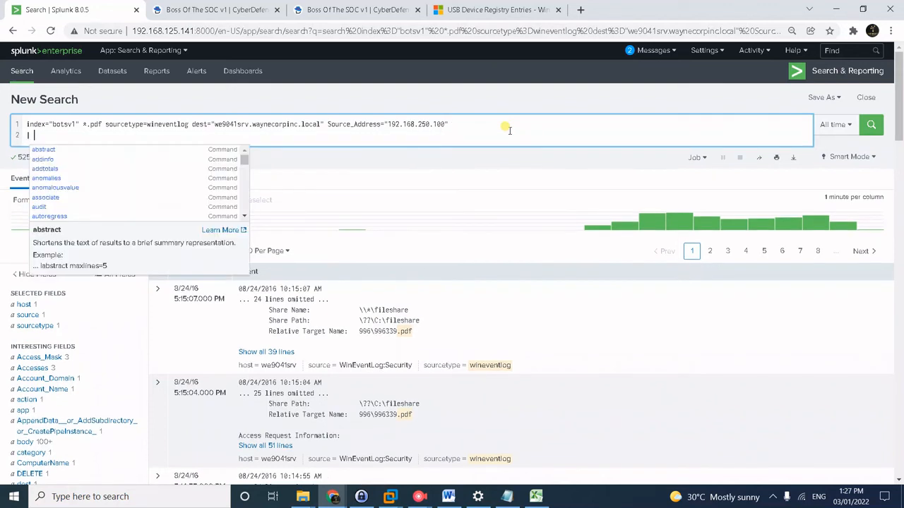
type("| sta")
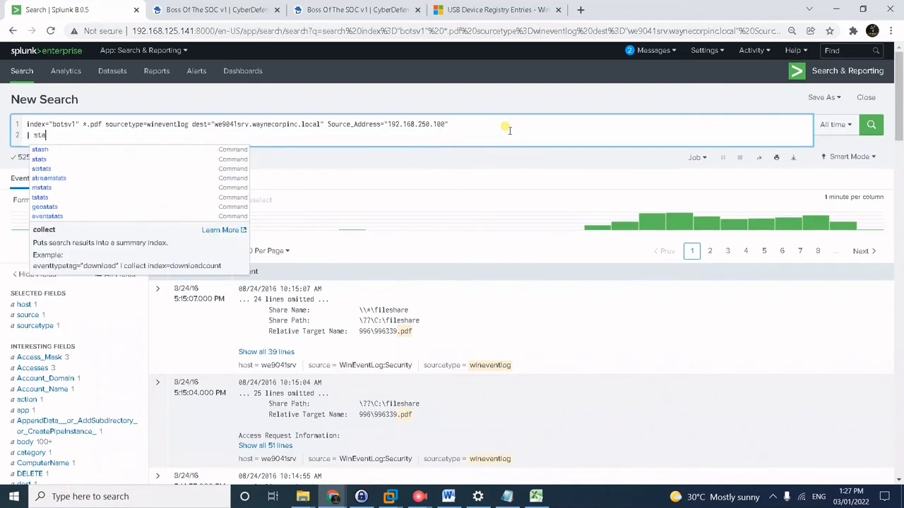
type("ts dc")
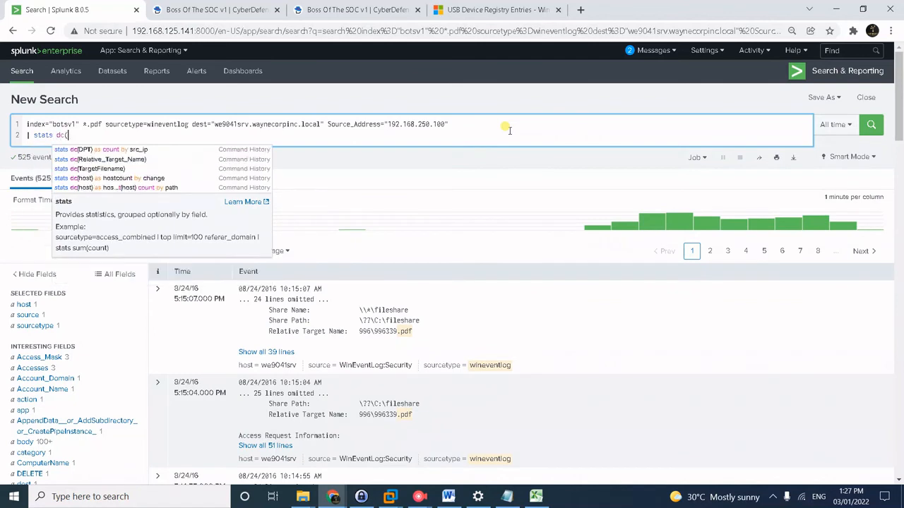
type("(Rel")
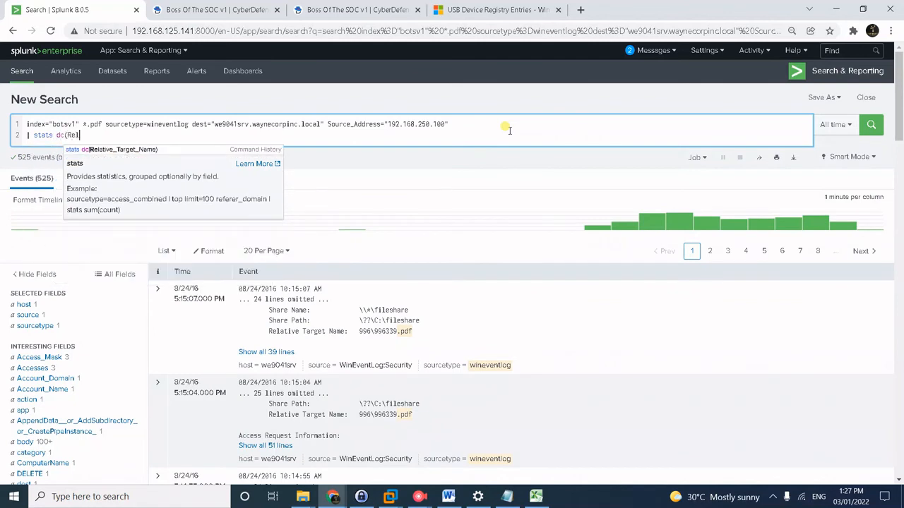
type("ative_Target_Name)")
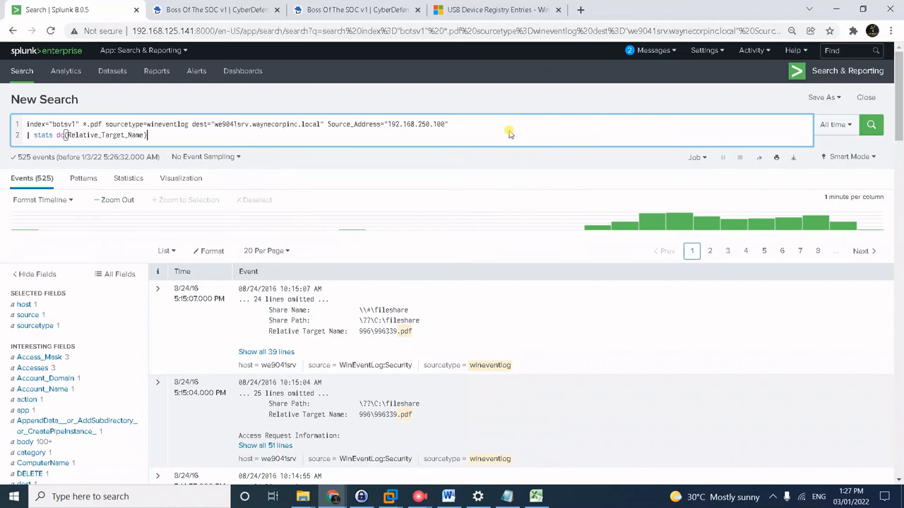
key("Return")
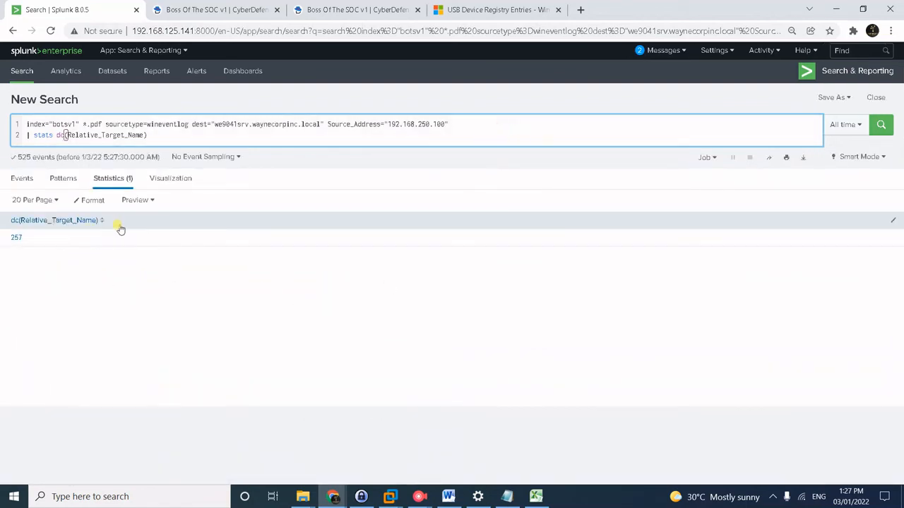
left_click(240, 7)
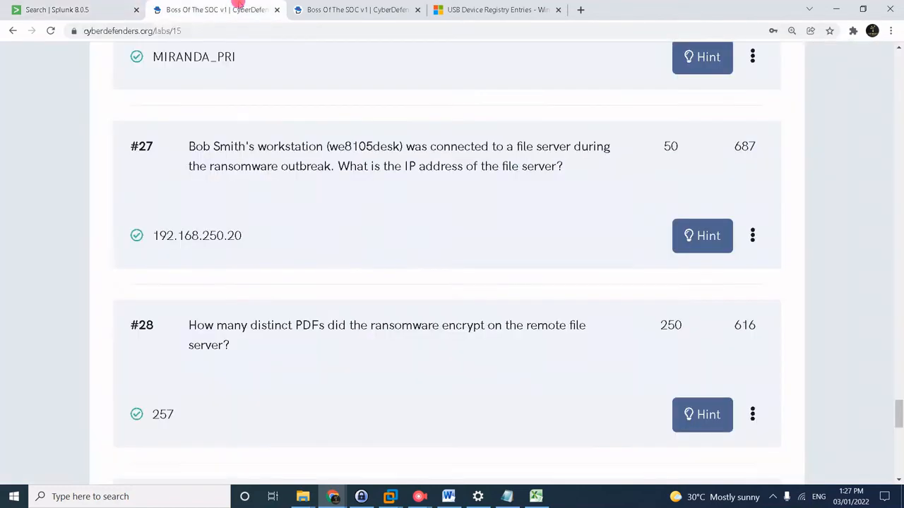
scroll(303, 339, "down", 2)
scroll(322, 333, "up", 1)
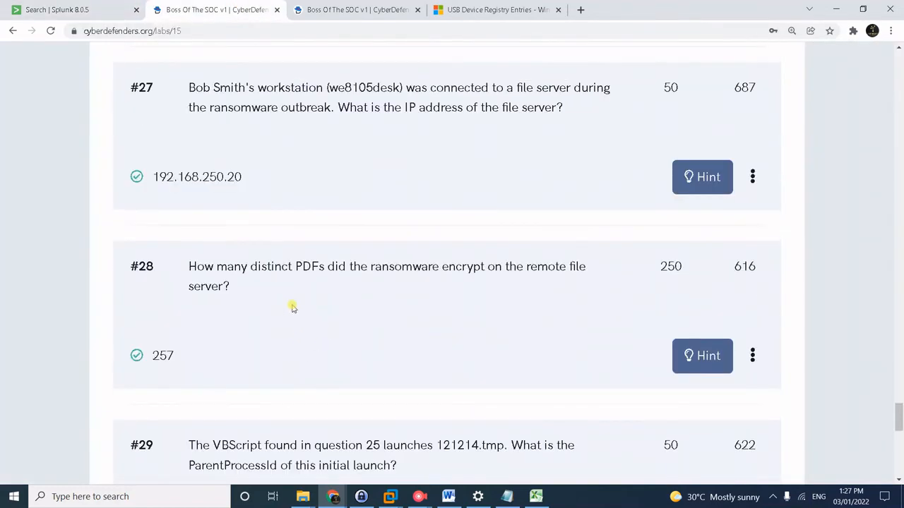
left_click(105, 5)
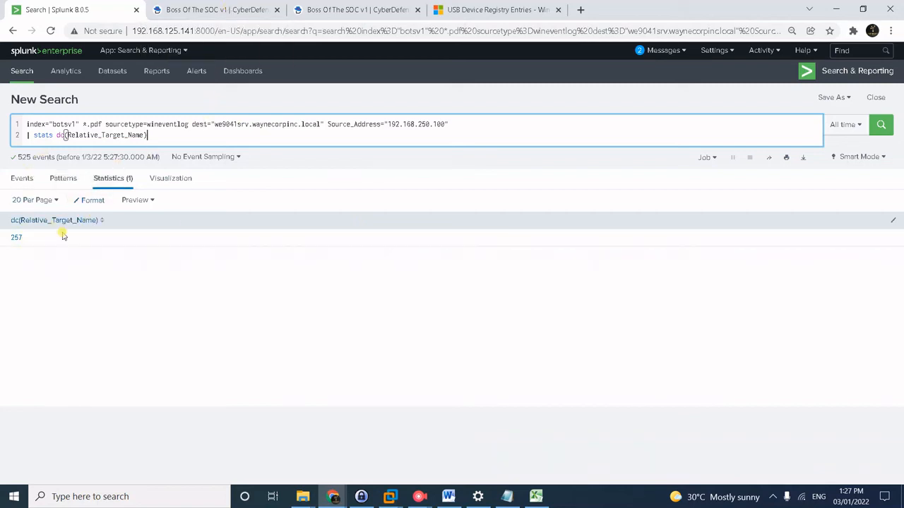
left_click(187, 8)
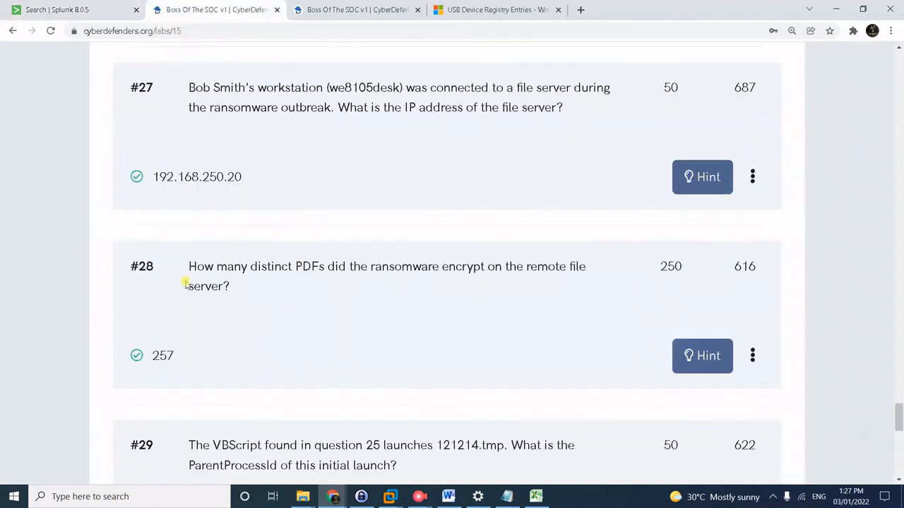
left_click(77, 9)
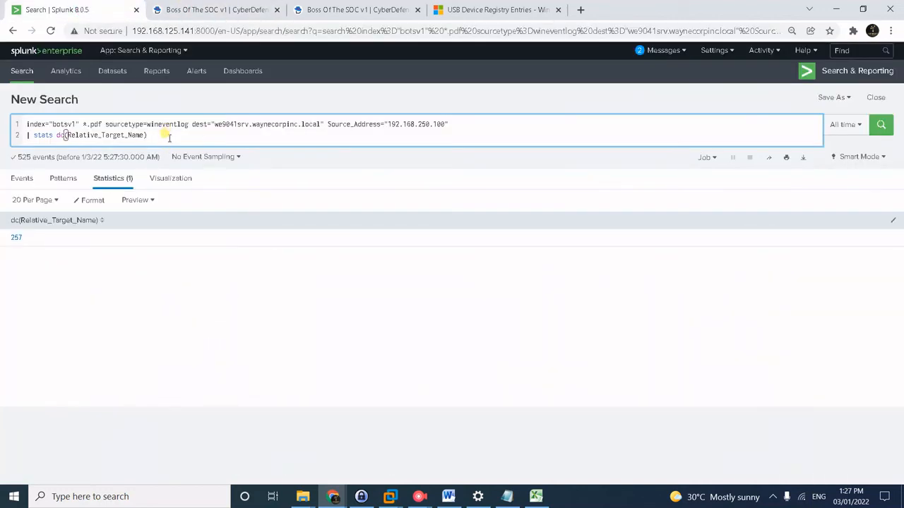
Change line 2 from stats dc(Relative_Target_Name) to dedup Relative_Target_Name.
left_click_drag(166, 135, 33, 129)
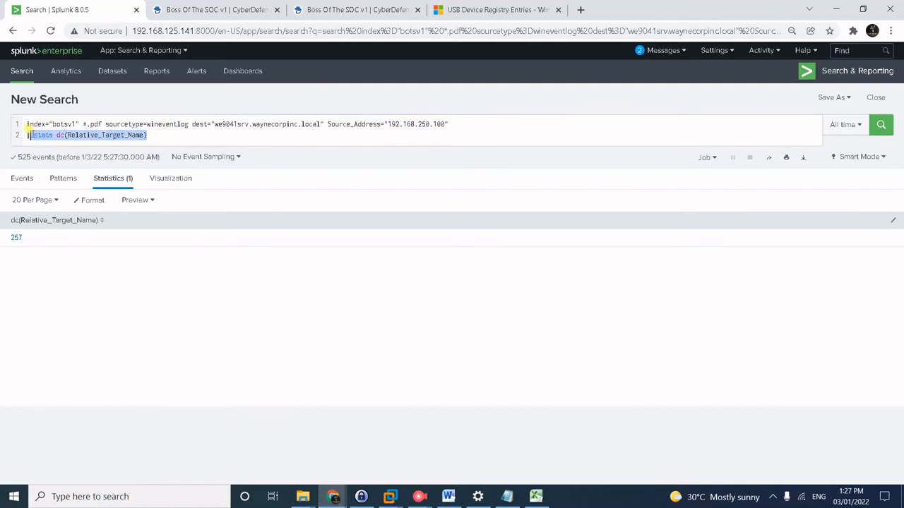
left_click(31, 131)
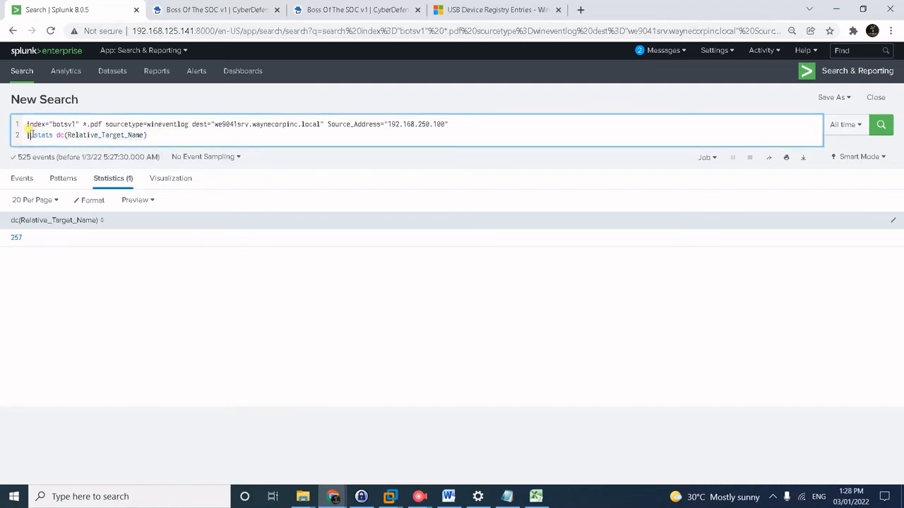
key("shift+Right")
key("shift+Right")
key("shift+Right")
key("shift+Right")
key("shift+Right")
key("shift+Right")
key("shift+Right")
key("shift+Right")
key("shift+Right")
key("shift+Right")
type("de")
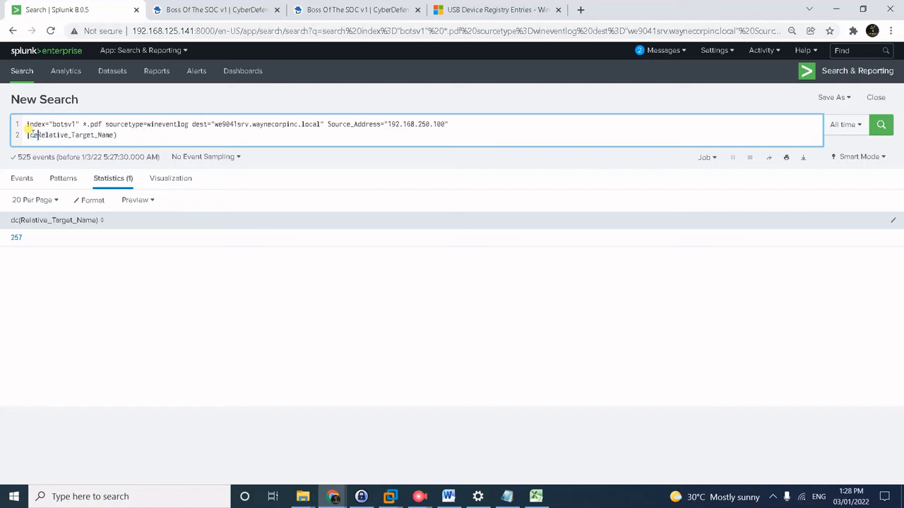
type("dup")
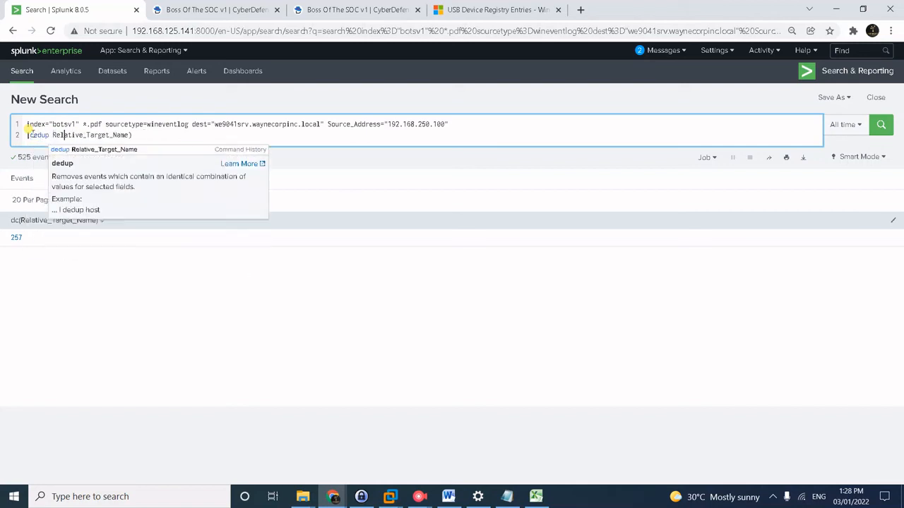
key("Right")
key("Right")
key("Right")
key("Right")
key("Right")
key("Right")
key("Right")
key("Right")
key("Right")
key("Right")
key("Right")
key("Right")
key("Right")
key("Right")
key("Right")
key("Right")
key("Right")
key("Right")
key("Right")
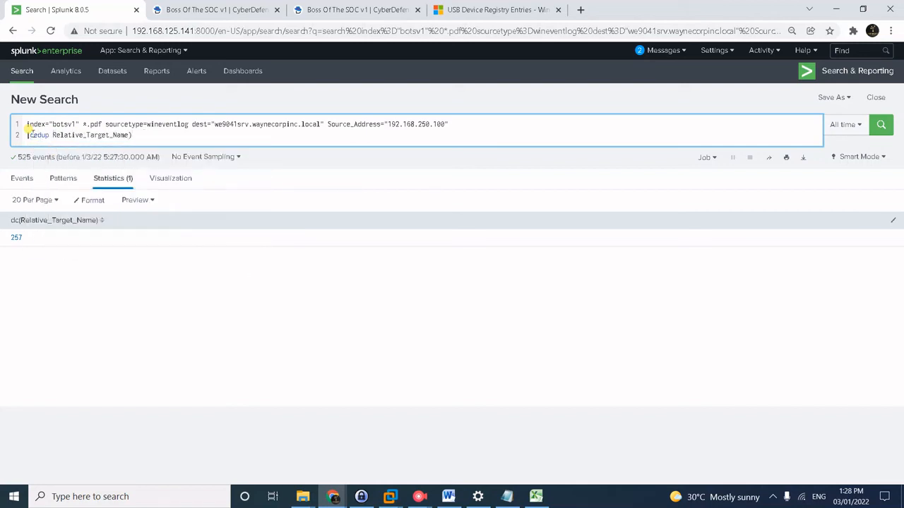
key("BackSpace")
Add | stats count on a third line and run it, confirming 257, then select the whole query.
key("shift+Return")
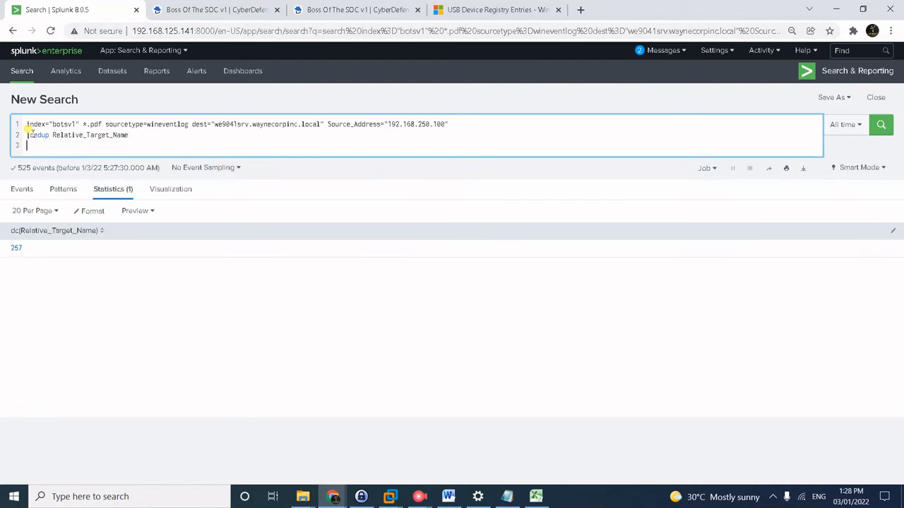
type("| stats cou")
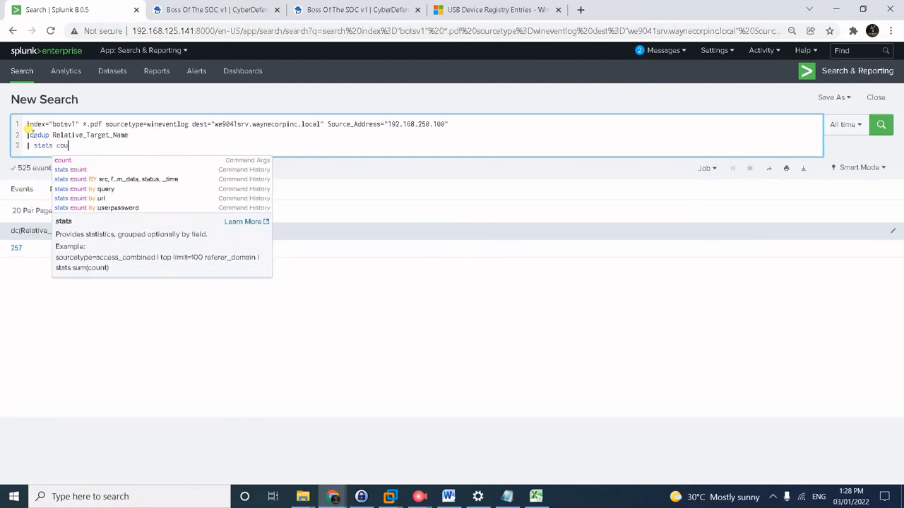
type("nt")
key("Return")
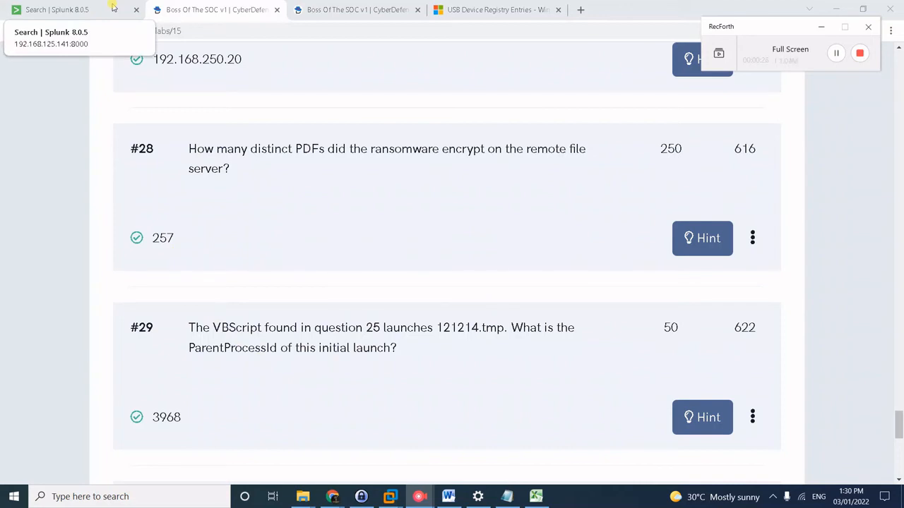
left_click(113, 7)
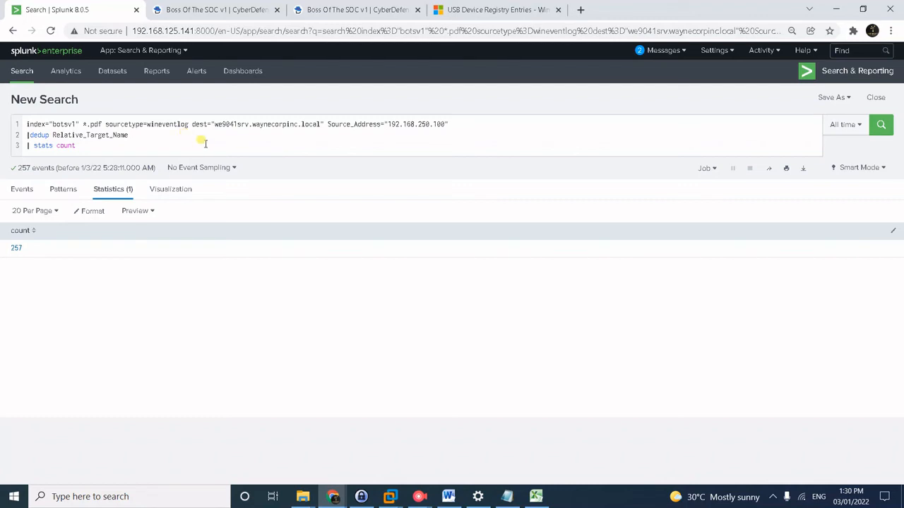
left_click_drag(95, 146, 1, 106)
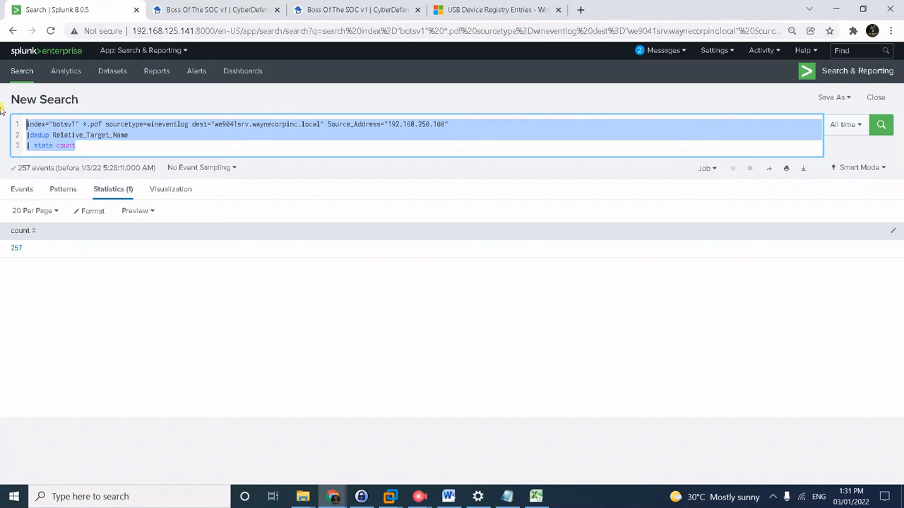
Search for 121214.tmp wscript, correcting the mistyped file name.
type("12124")
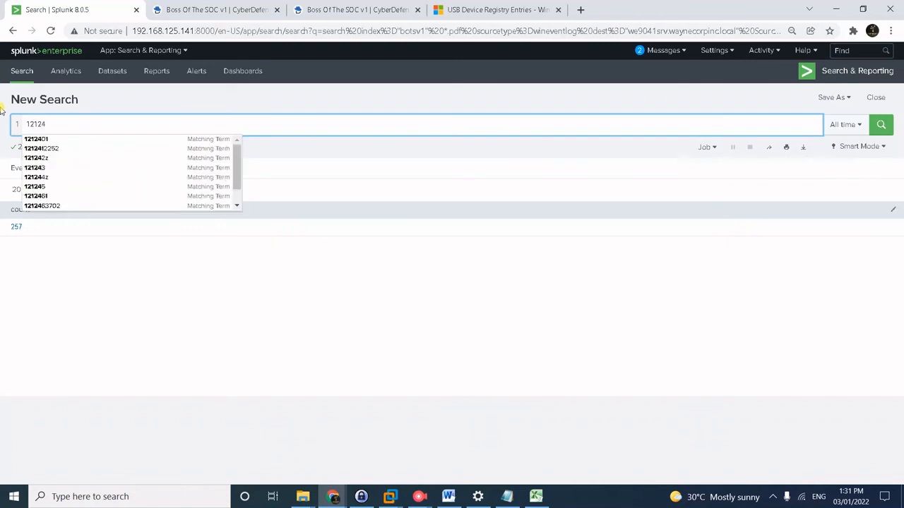
type(".tmp")
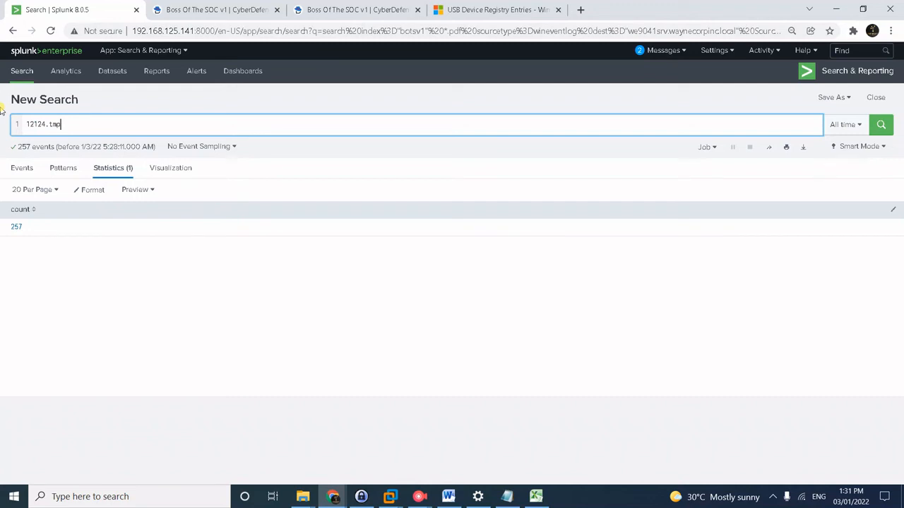
type(" w")
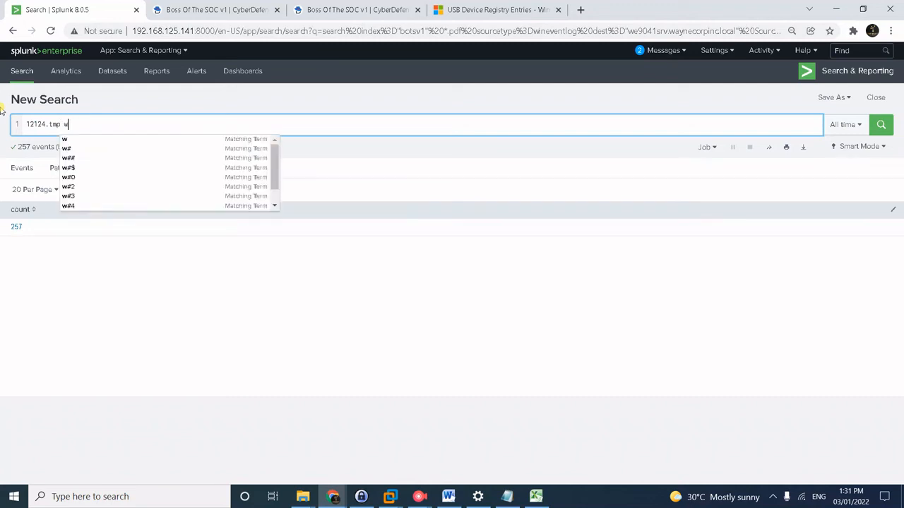
type("sc")
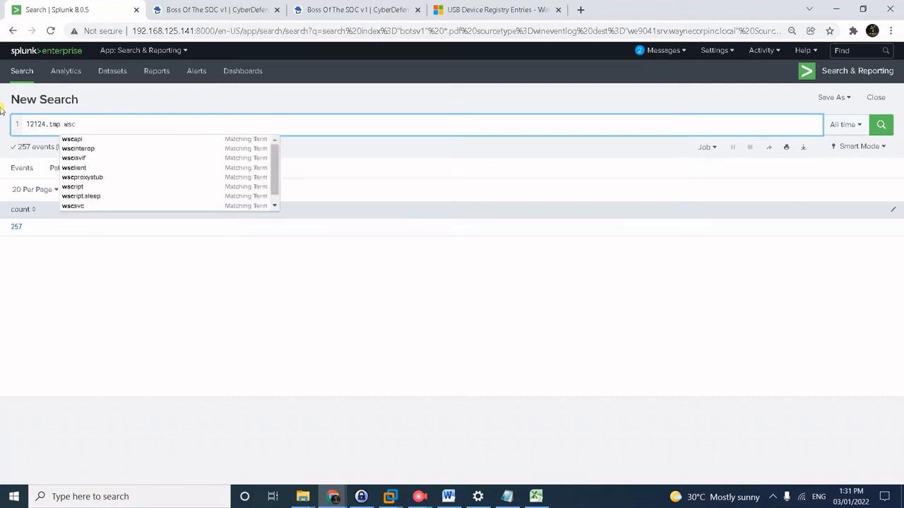
type("ript")
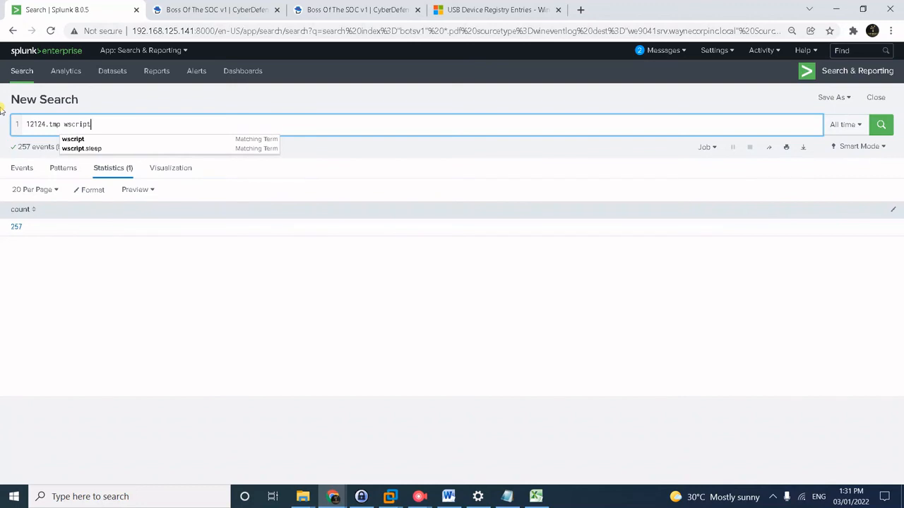
key("Return")
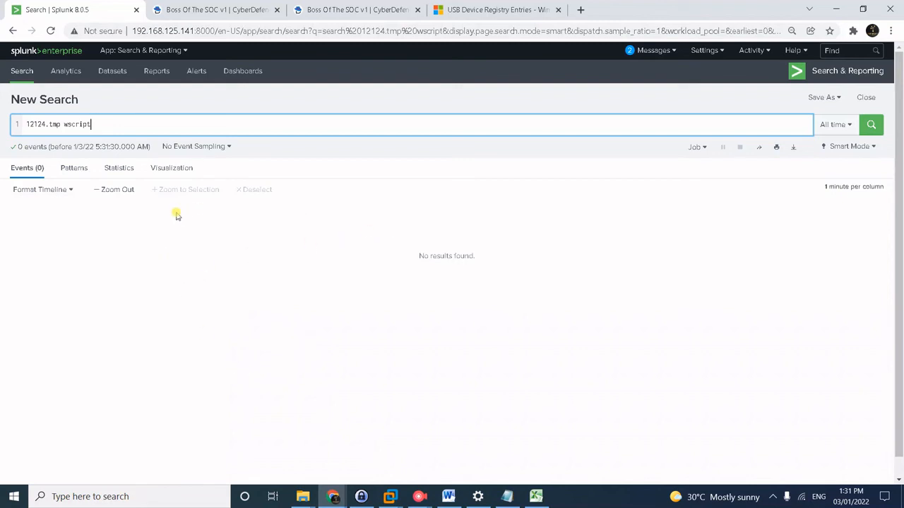
left_click(34, 124)
type("1")
key("Return")
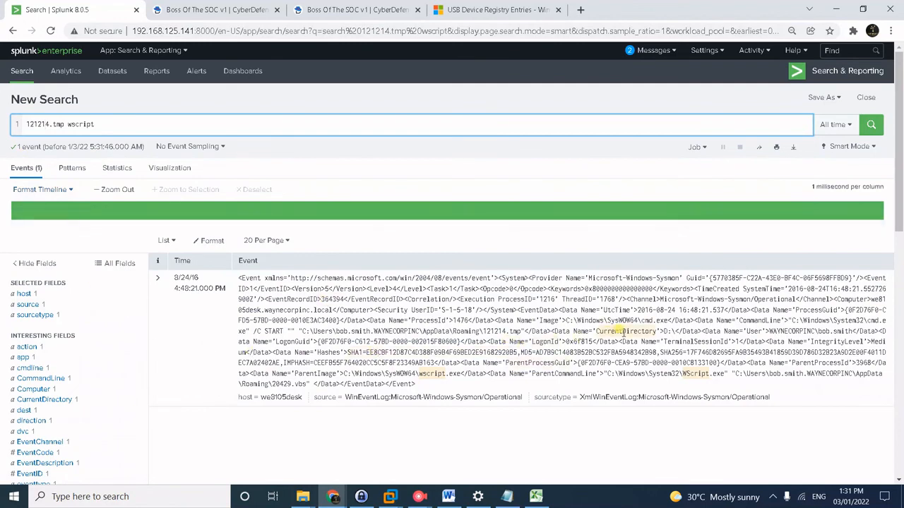
Read parent_process_id 3968 from the fields list, then return to the CyberDefenders questions.
scroll(623, 332, "down", 1)
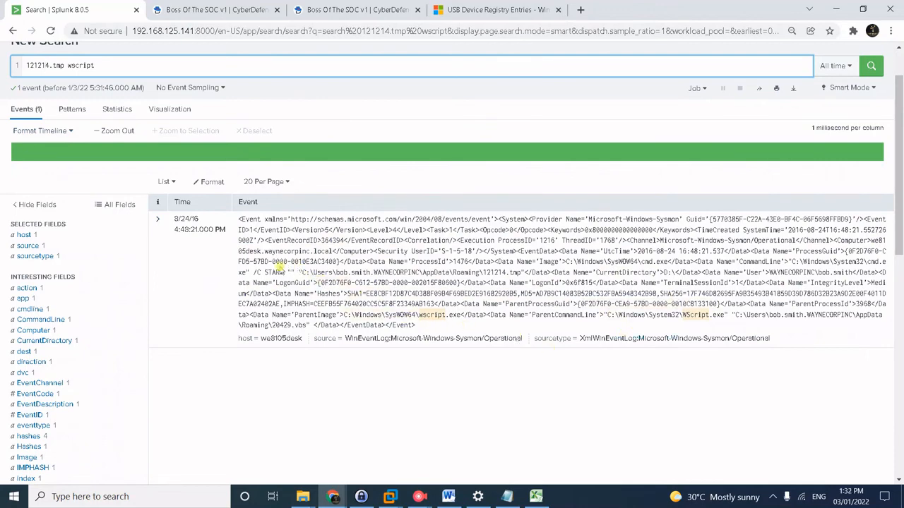
scroll(104, 302, "down", 3)
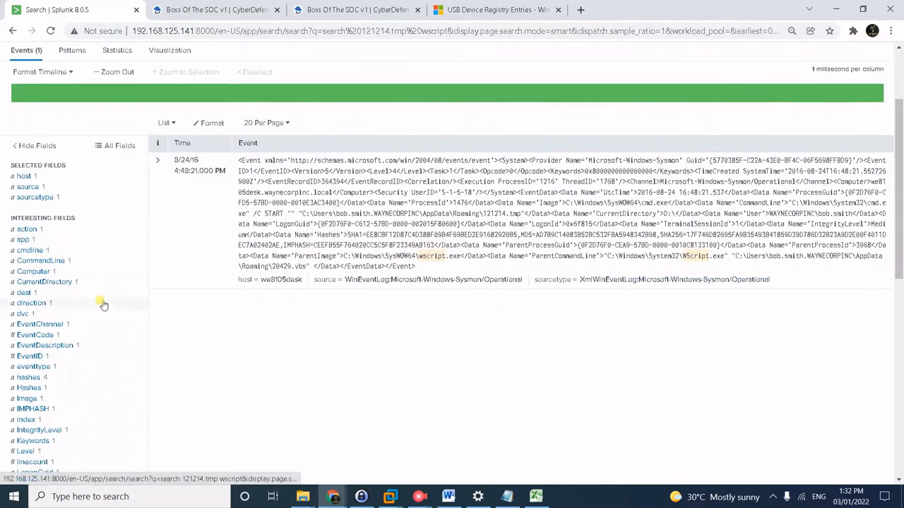
scroll(92, 271, "down", 2)
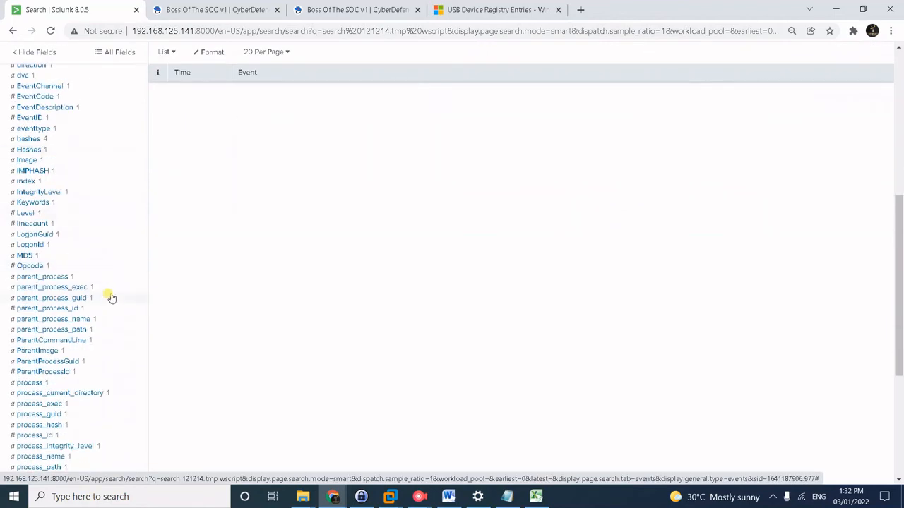
left_click(74, 310)
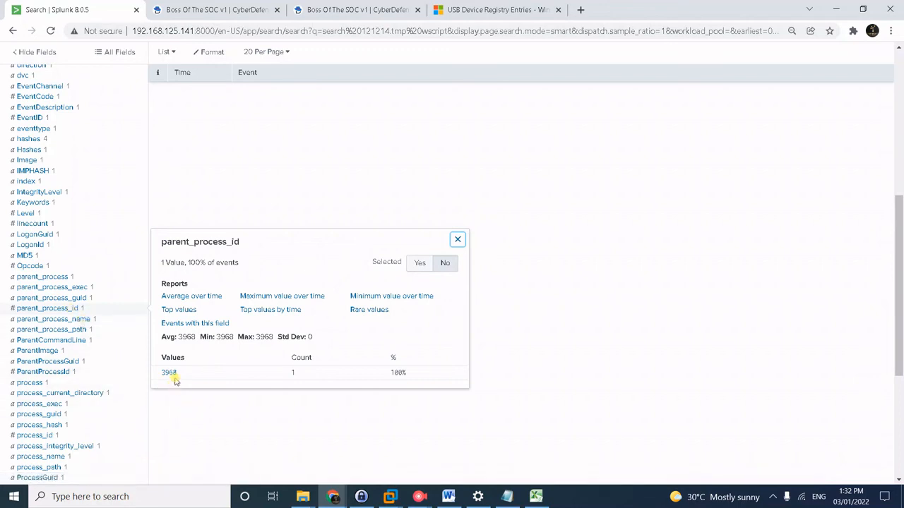
left_click(211, 8)
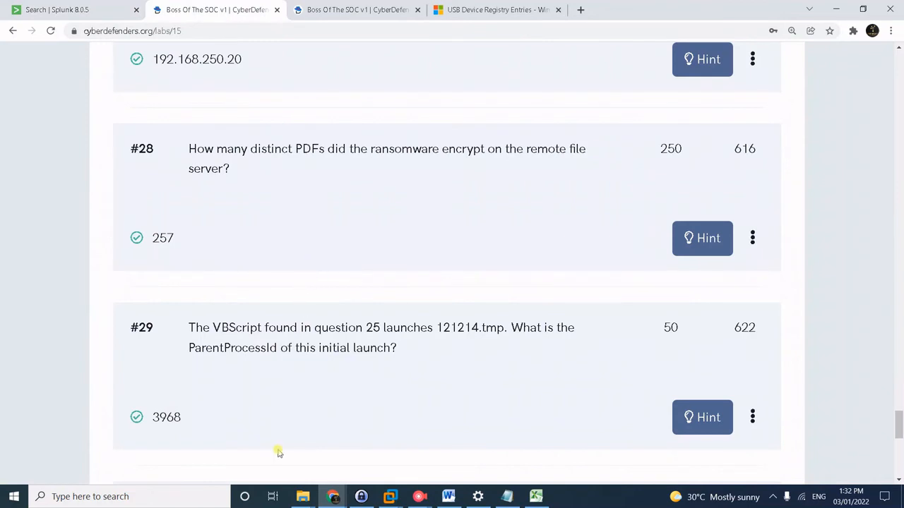
Scroll to question #30 on Cerber-encrypted .txt files, then switch back to Splunk.
scroll(377, 396, "down", 2)
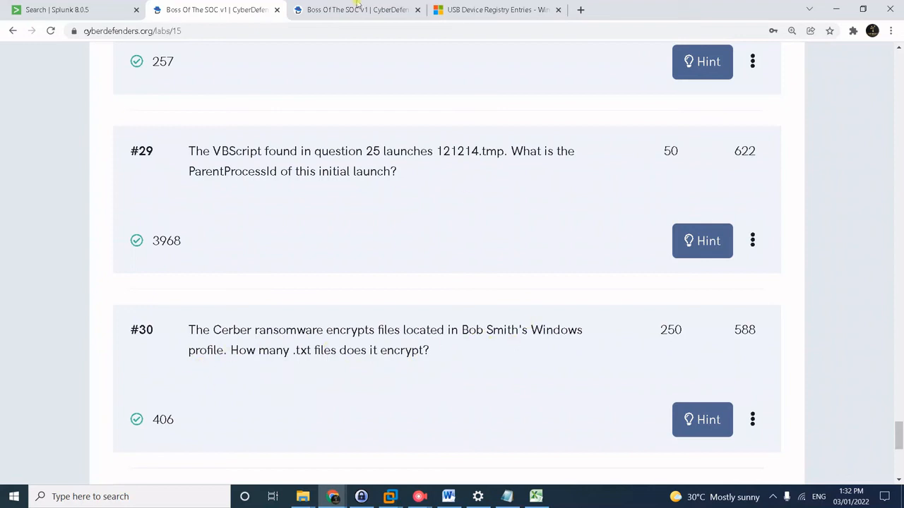
left_click(42, 10)
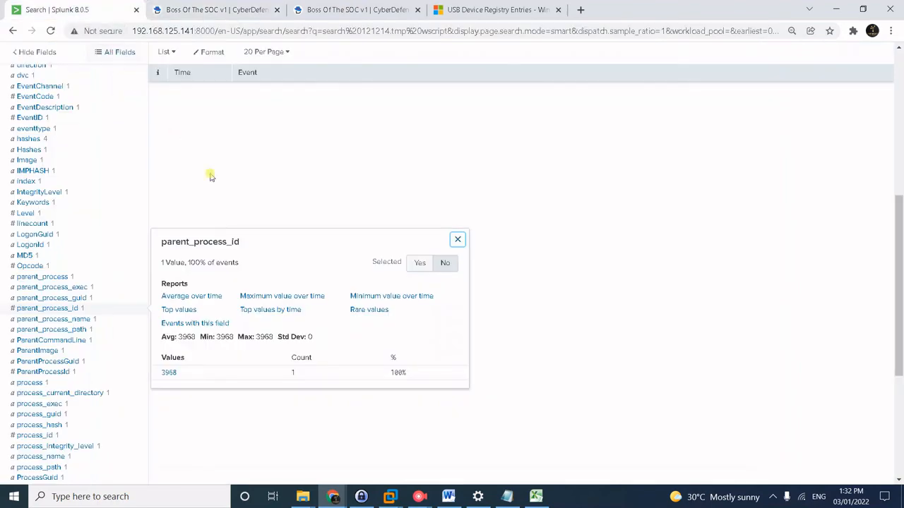
Search we8105desk with sourcetype xmlwineventlog:microsoft-windows-sysmon/operational, which returns no results.
scroll(259, 210, "up", 5)
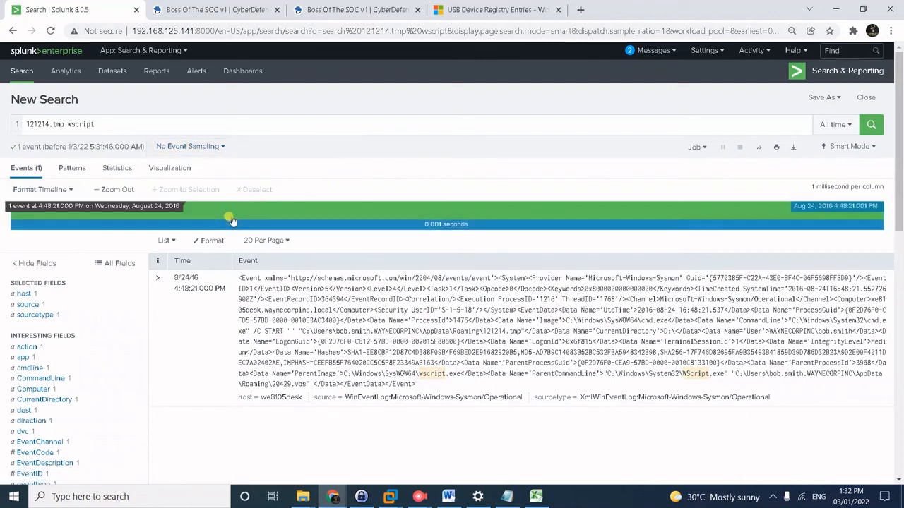
left_click(329, 127)
left_click_drag(93, 124, 23, 123)
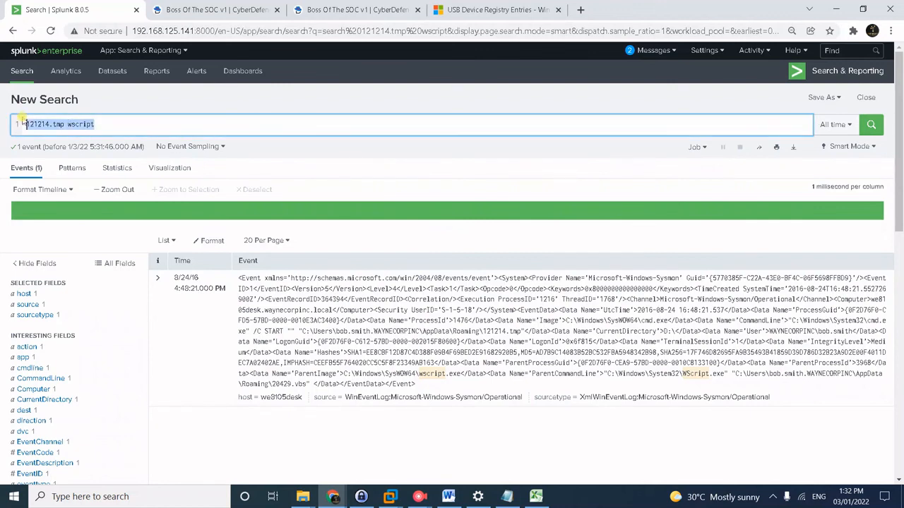
type("index")
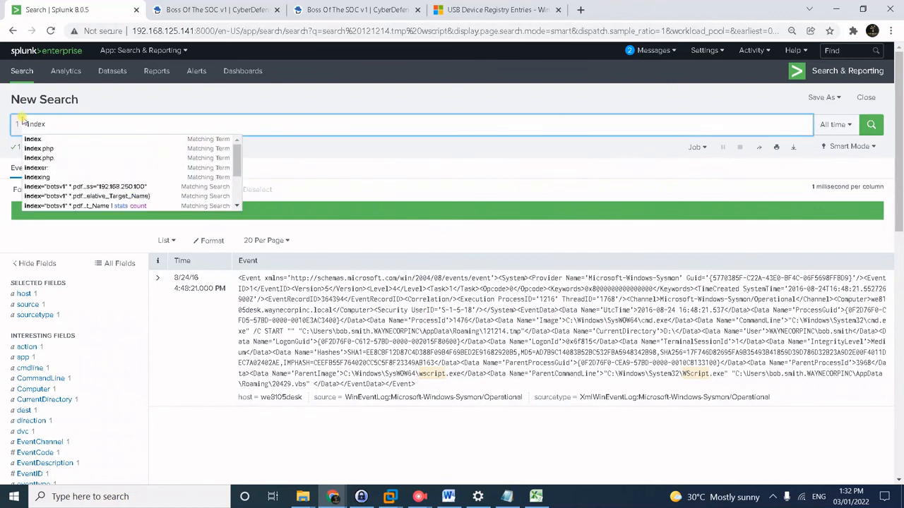
type("==bo")
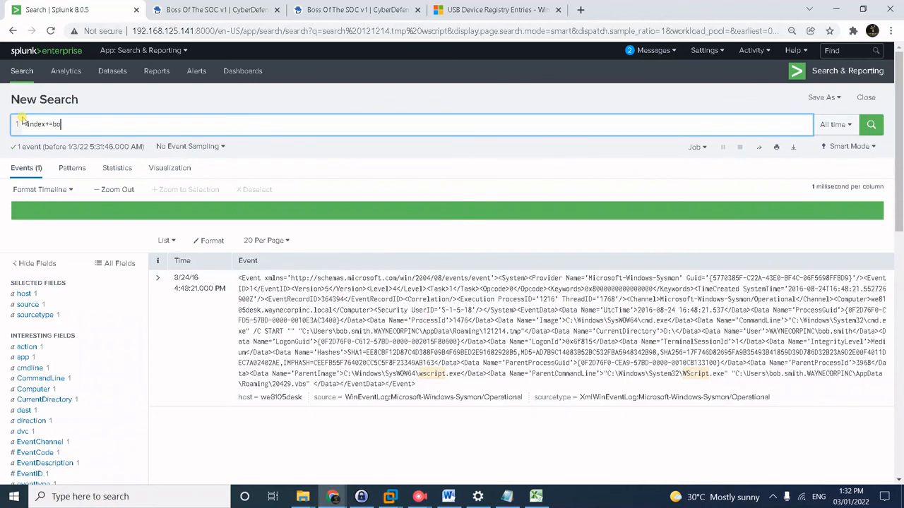
type("tvv1 we810")
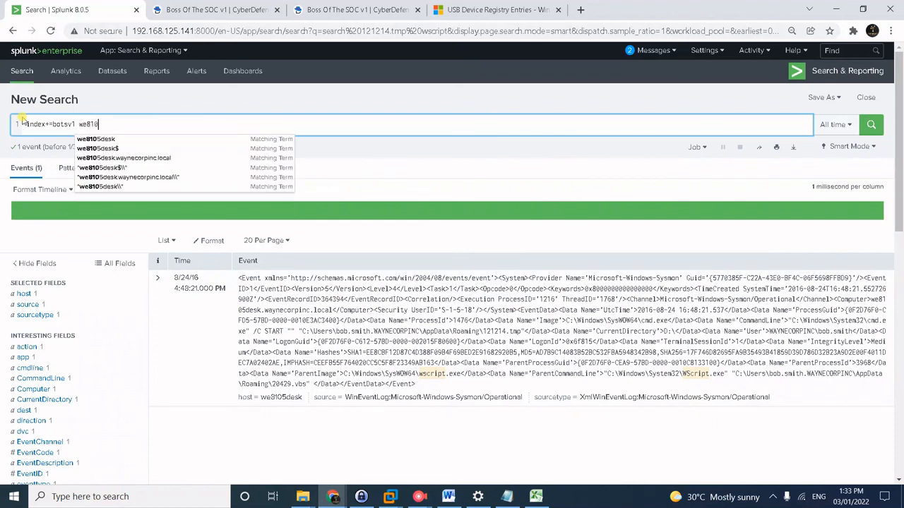
type("5desk")
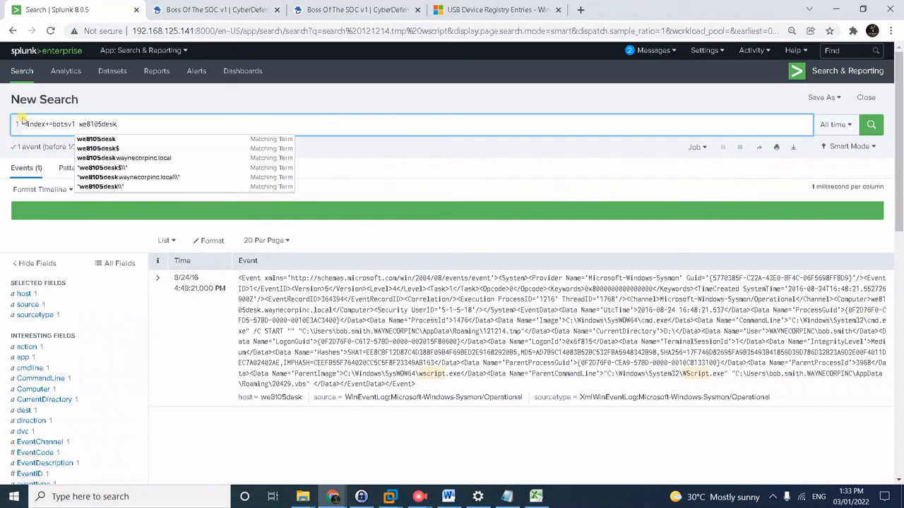
type(" sourcetype")
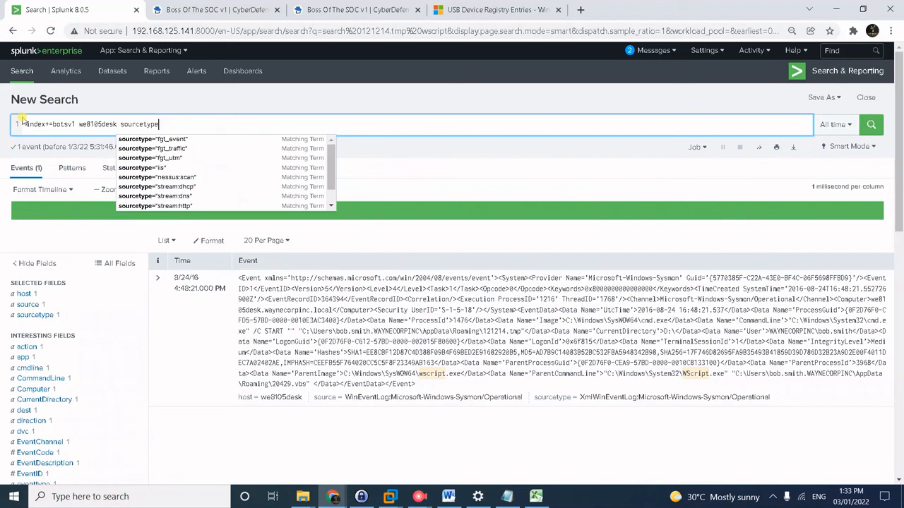
type("=")
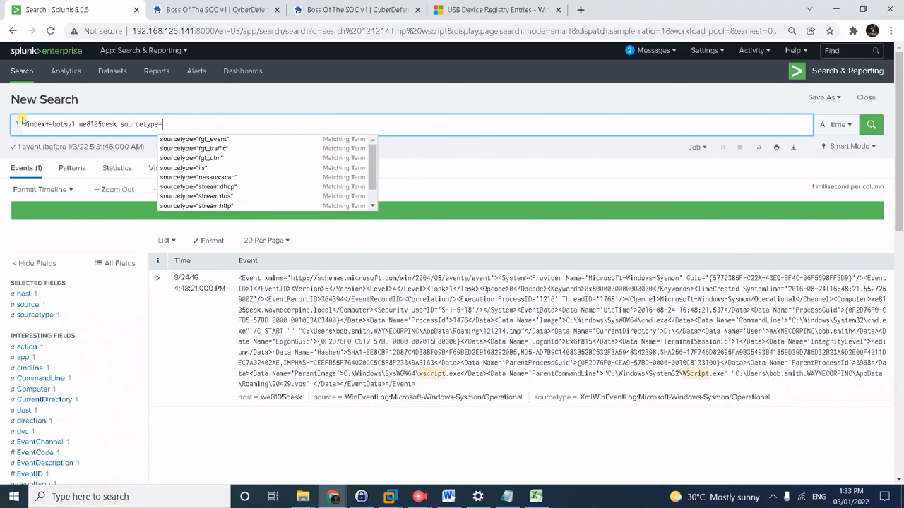
type("Xm")
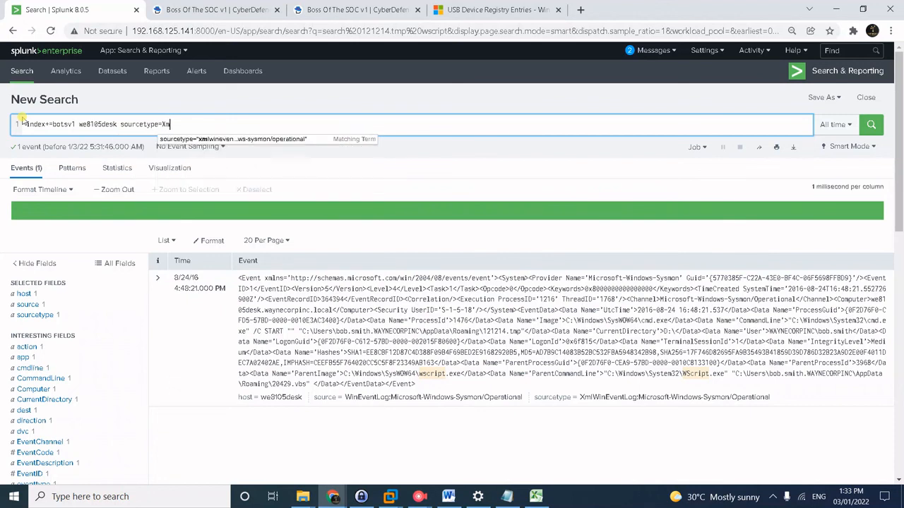
left_click(166, 139)
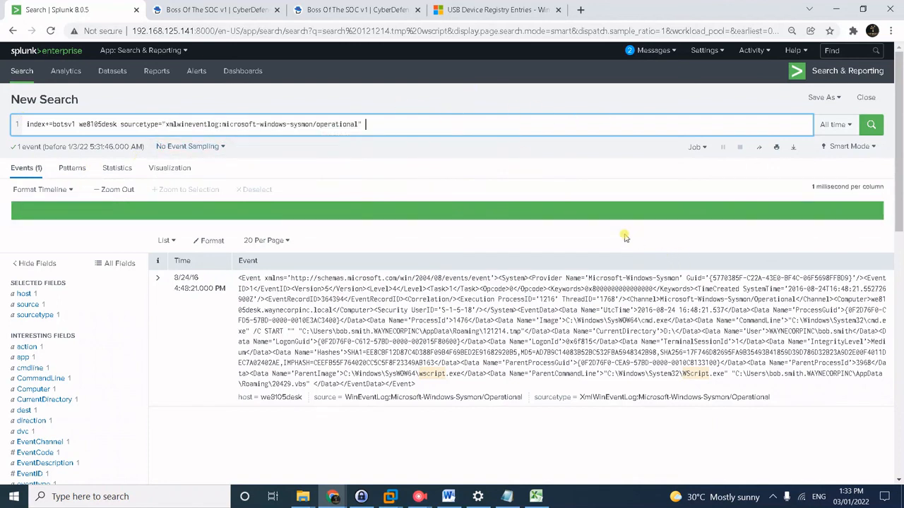
key("Return")
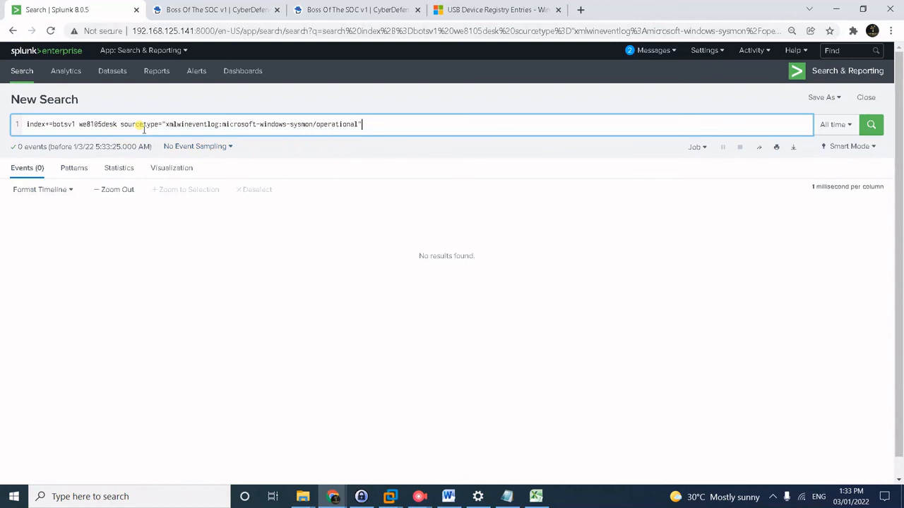
Remove the stray + so the filter reads index=botsv1 and rerun the search.
left_click(50, 126)
key("BackSpace")
key("Return")
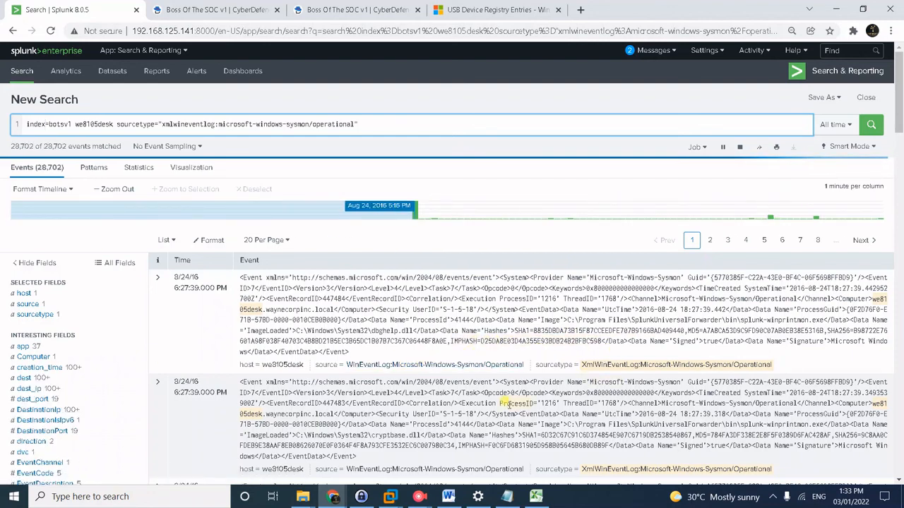
Find 'target' on the results page to locate the target file name field.
key("ctrl+f")
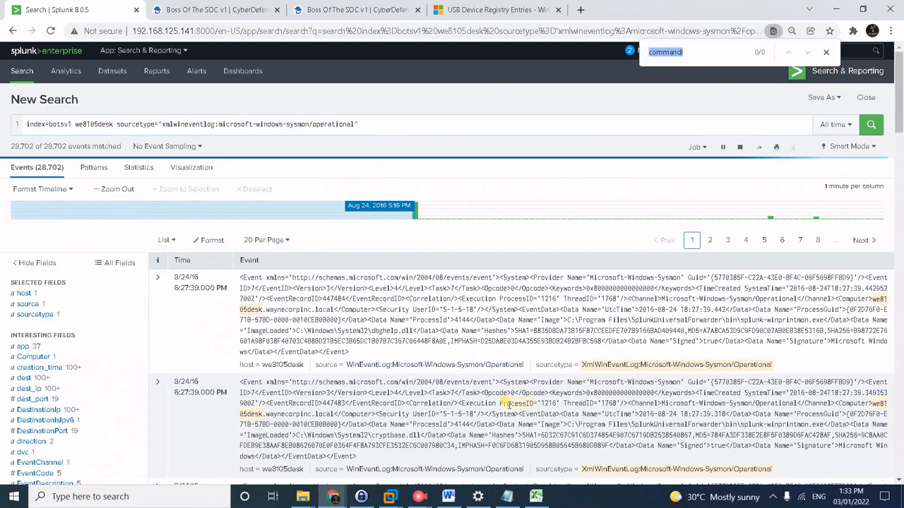
type("target")
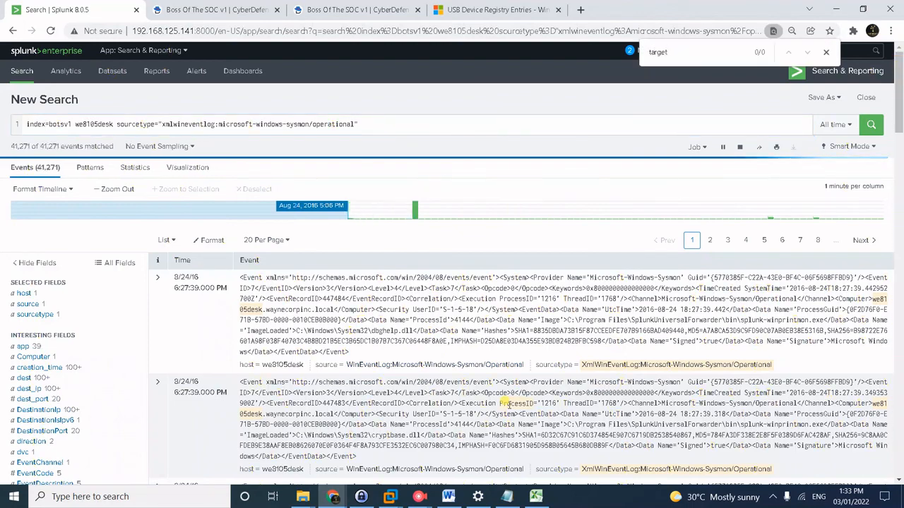
scroll(459, 324, "down", 3)
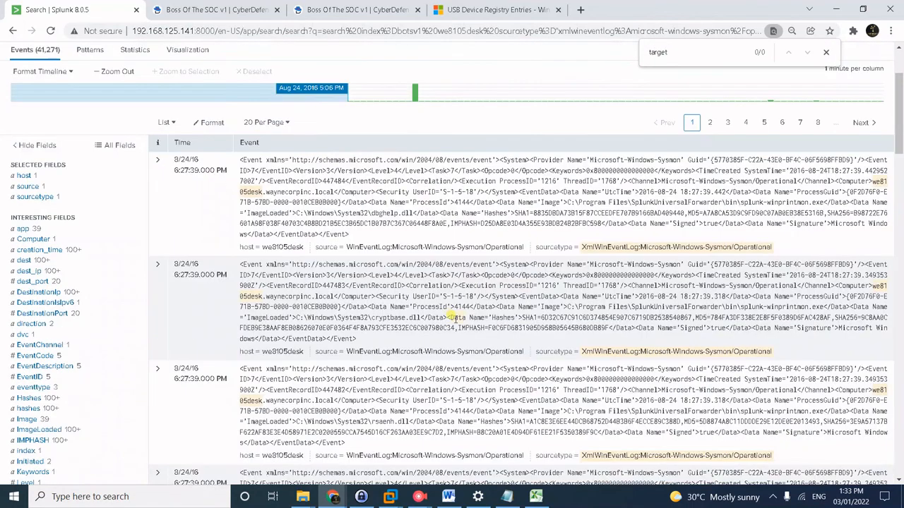
scroll(456, 319, "up", 3)
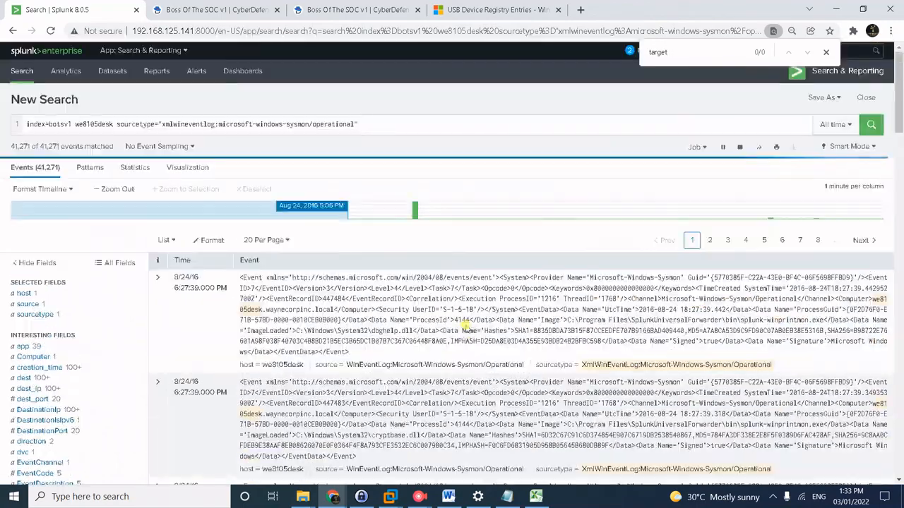
left_click(462, 120)
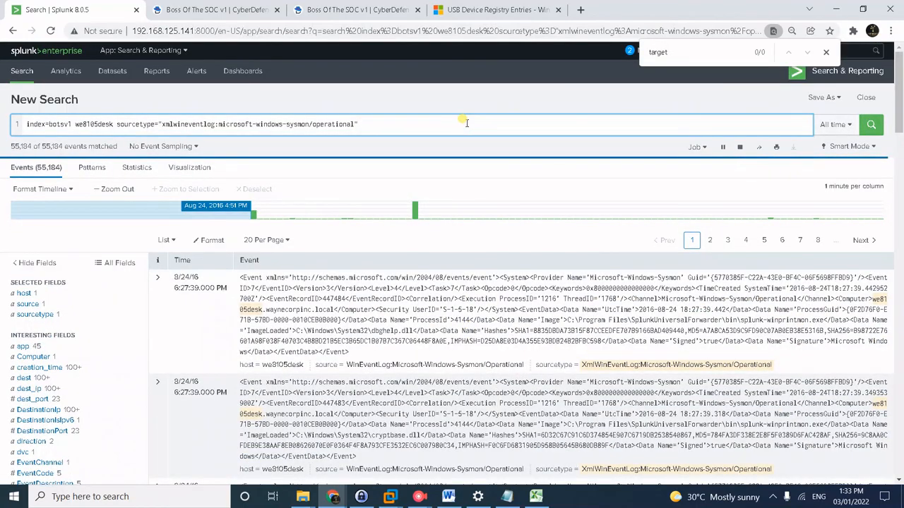
Filter to TargetFileName .txt files under the user's C:\Users\<user>.WAYNECORPINC profile folder.
type("Tar")
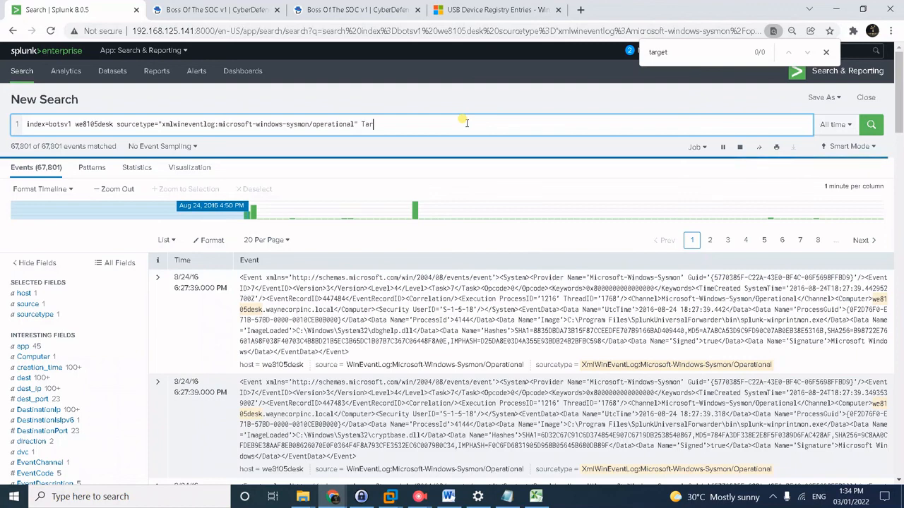
type("getFile")
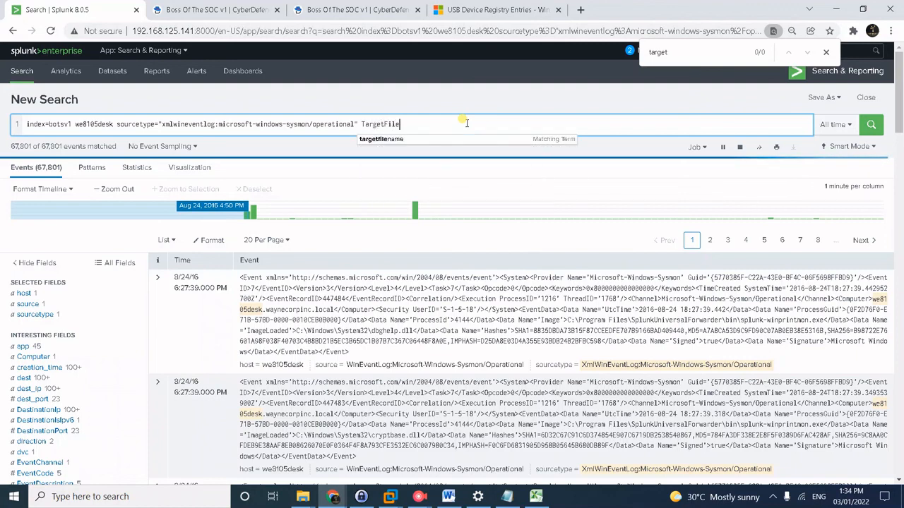
type("Name")
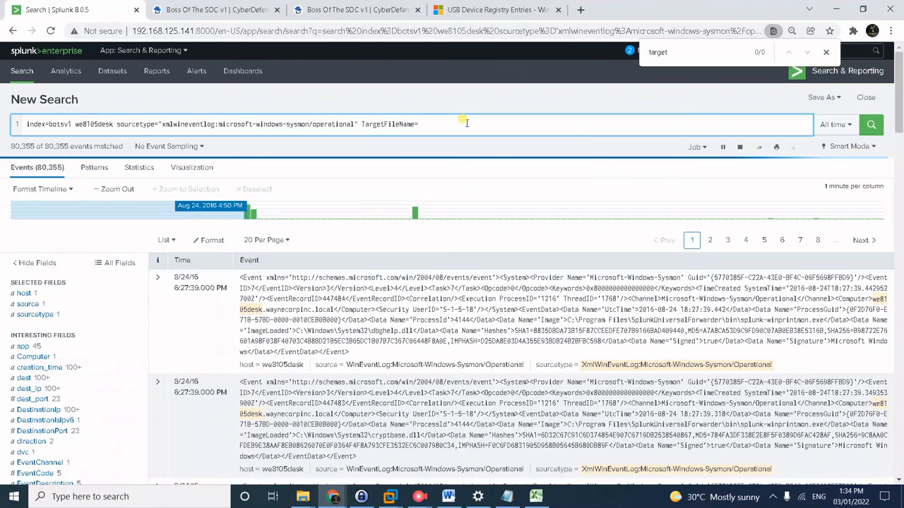
type("=\"C:\\\\")
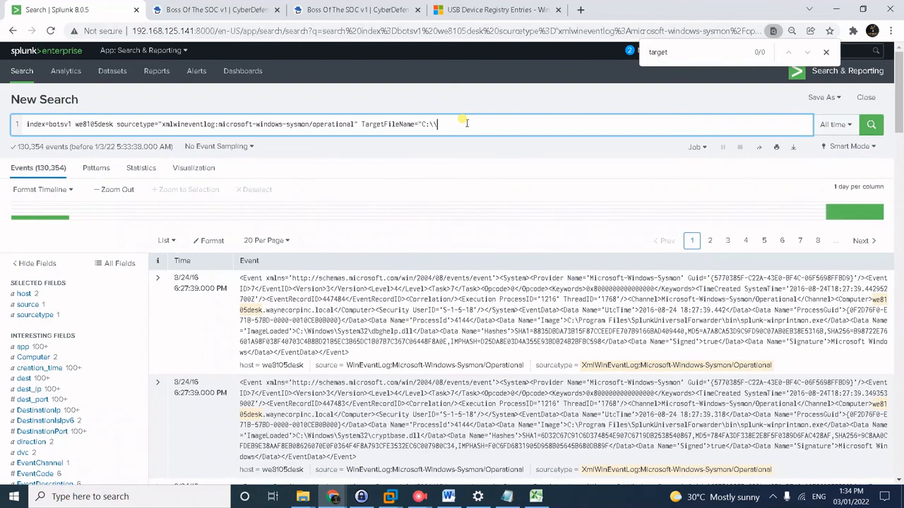
type("Users\\\\bob.smith.WAYNECORPINC\\\\")
type(".")
key("BackSpace")
key("BackSpace")
type("*.txt")
Add | stats dc(TargetFilename) on a new line and run it, returning 406.
key("shift+Return")
type("| ")
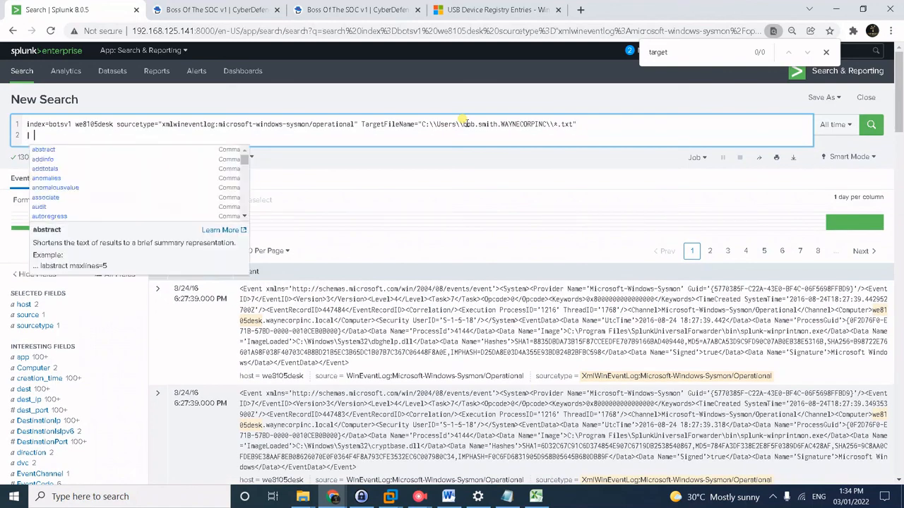
type("stats dc")
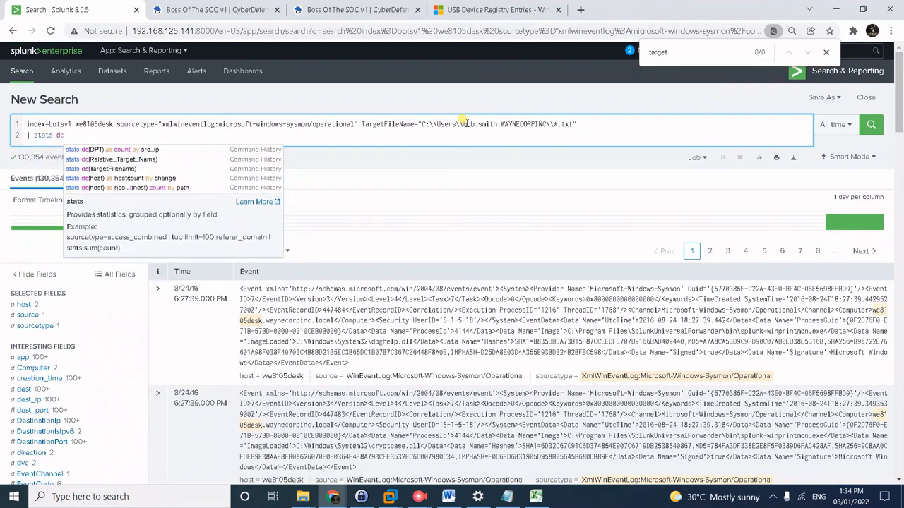
type("(Tar")
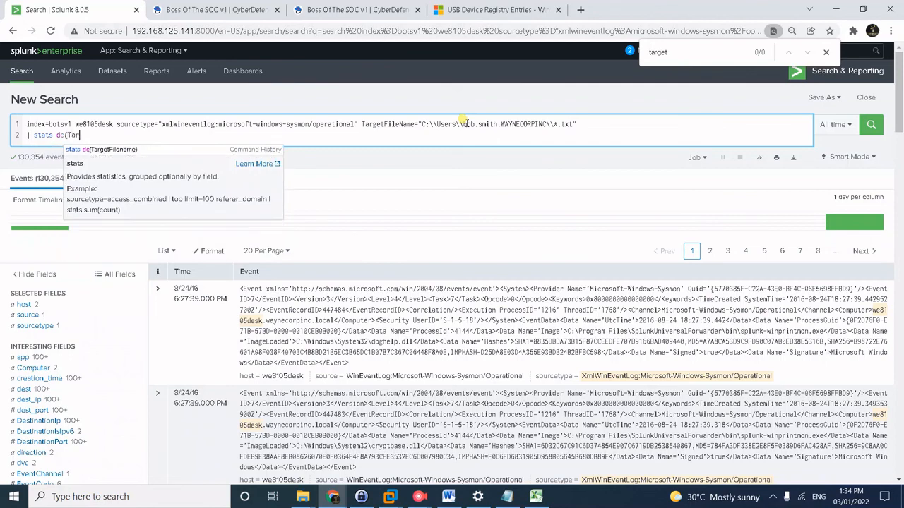
type("getFilename)")
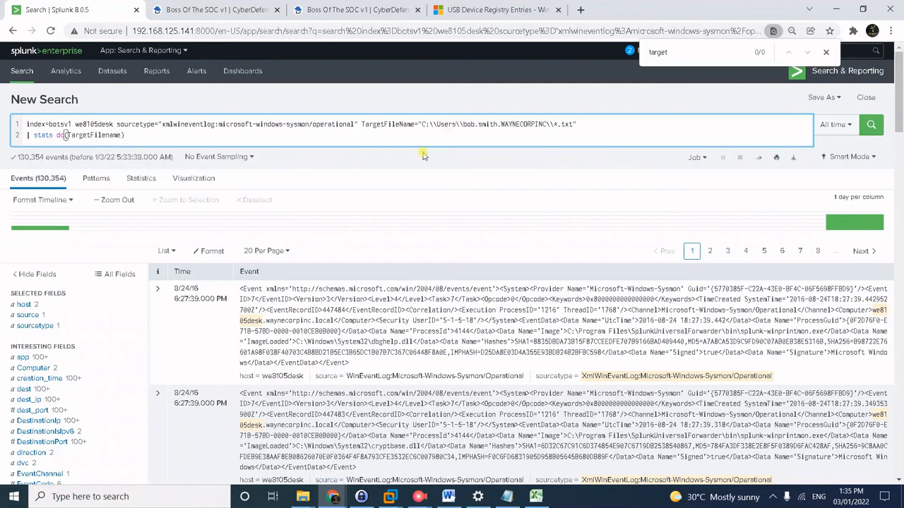
left_click(401, 123)
key("Return")
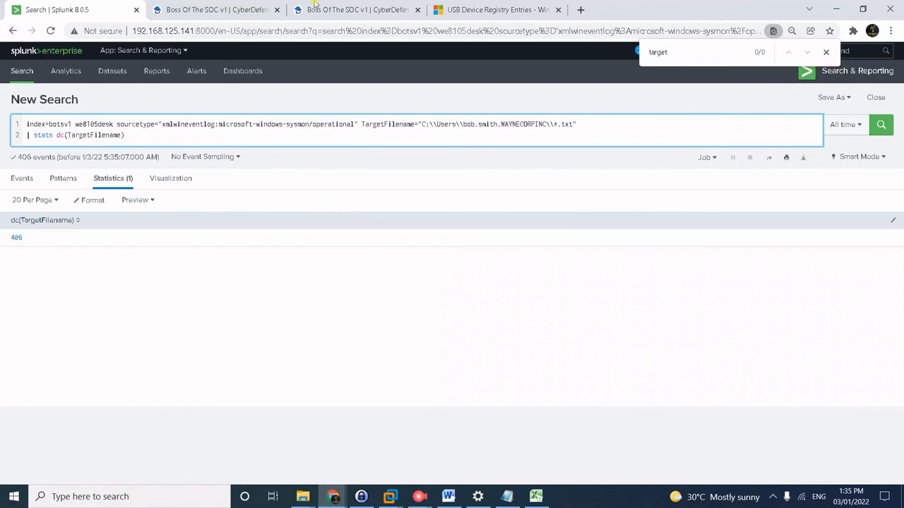
left_click(203, 12)
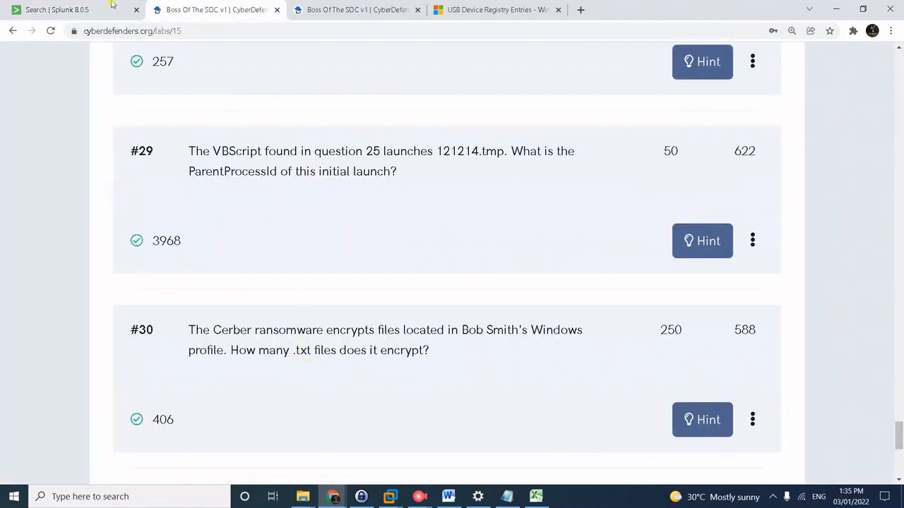
left_click(64, 9)
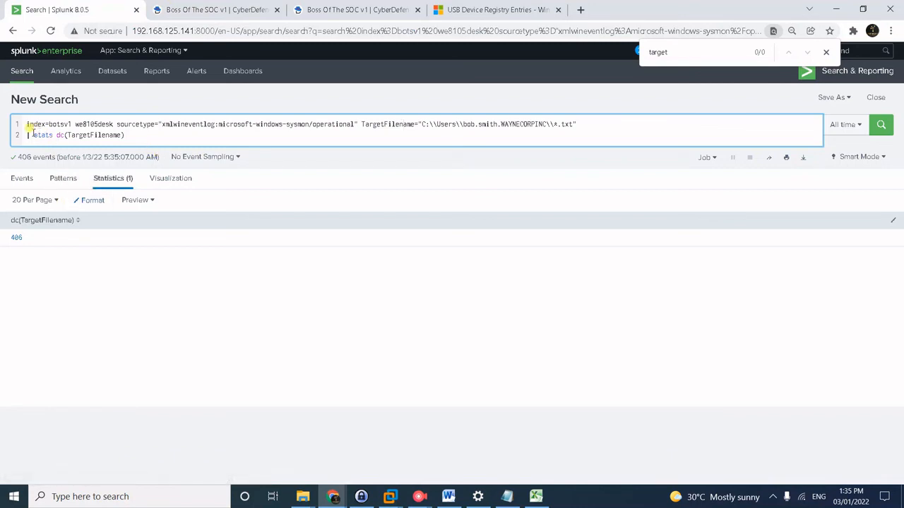
left_click_drag(32, 135, 65, 135)
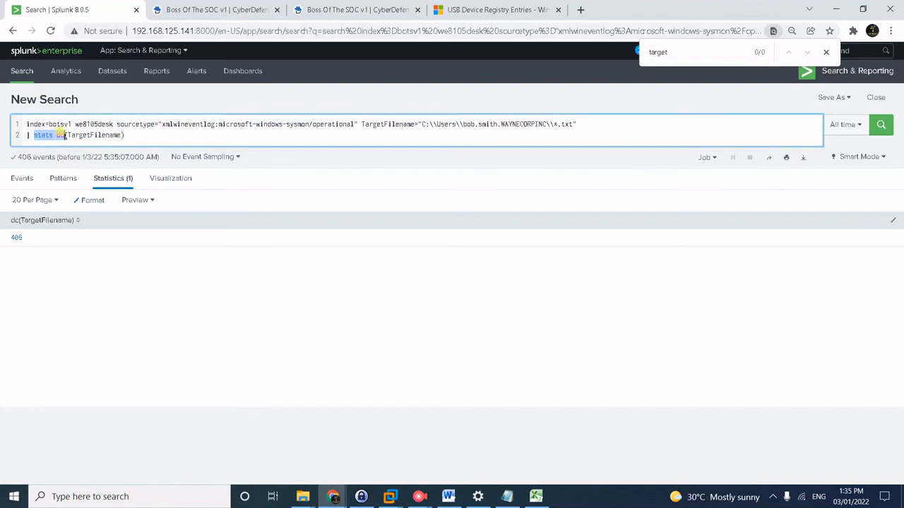
type("dedu")
Rewrite the search as | dedup TargetFilename plus | stats count and run it, again returning 406.
type("p")
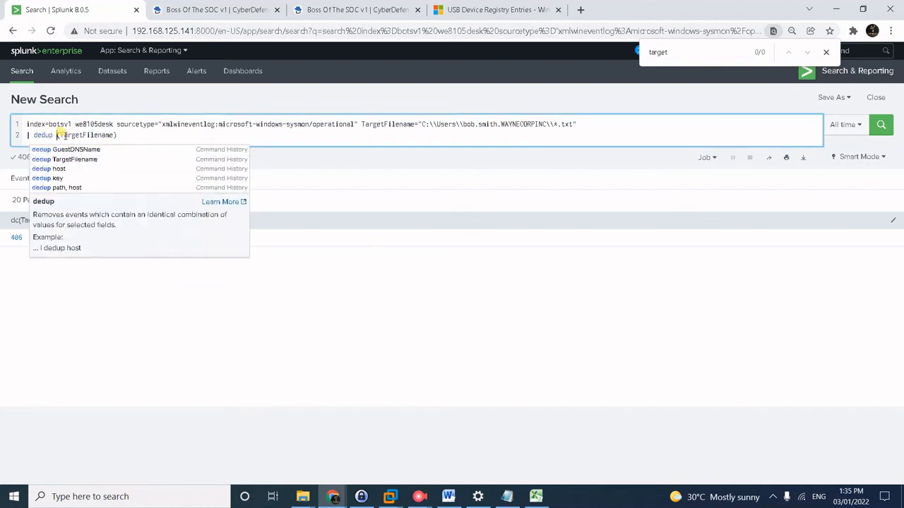
key("Delete")
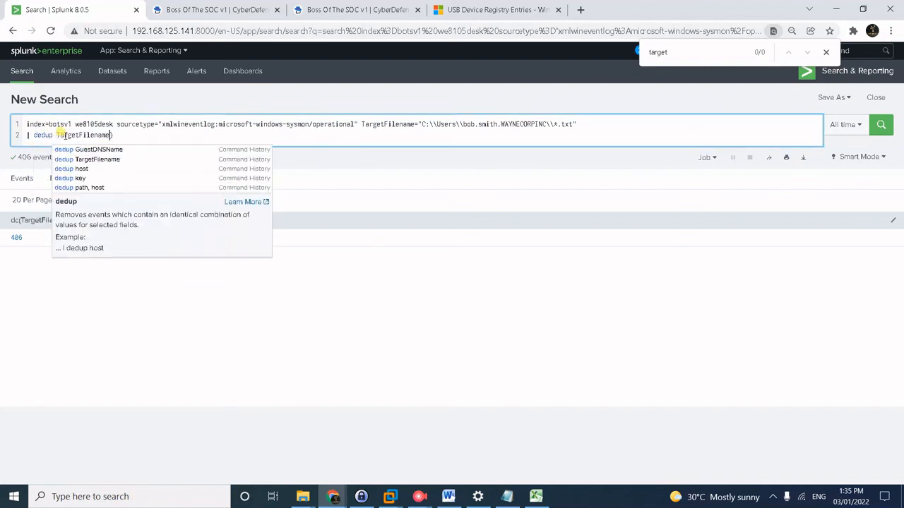
key("Delete")
key("shift+Return")
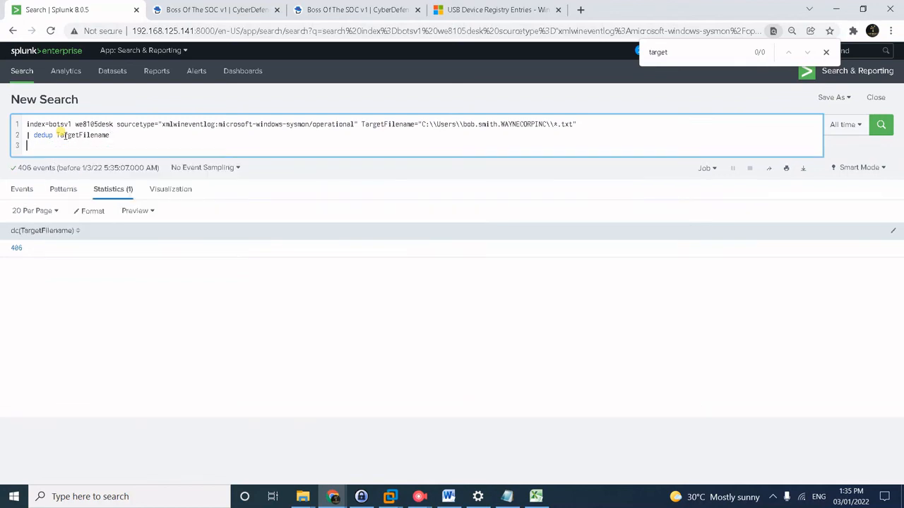
type("| stats count")
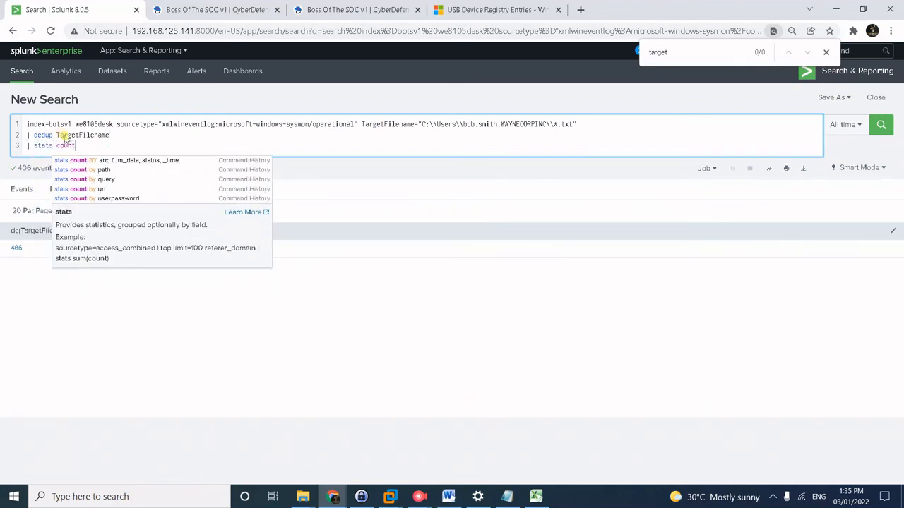
key("Return")
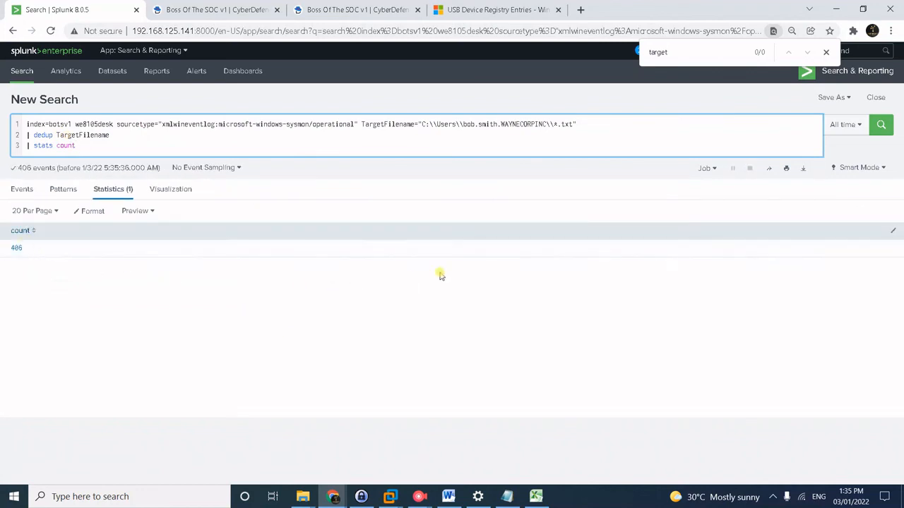
key("alt+Tab")
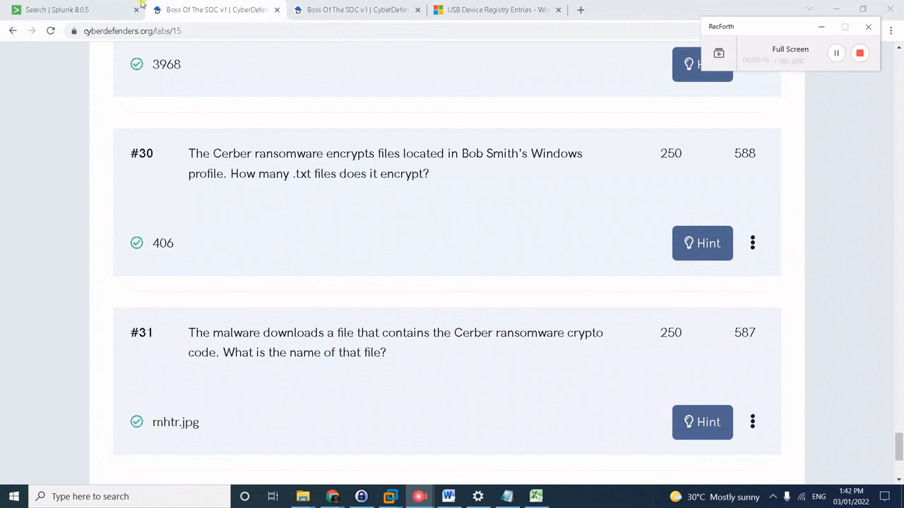
Back in the Splunk search, select the query text following index=botsv1 for replacement.
left_click(103, 14)
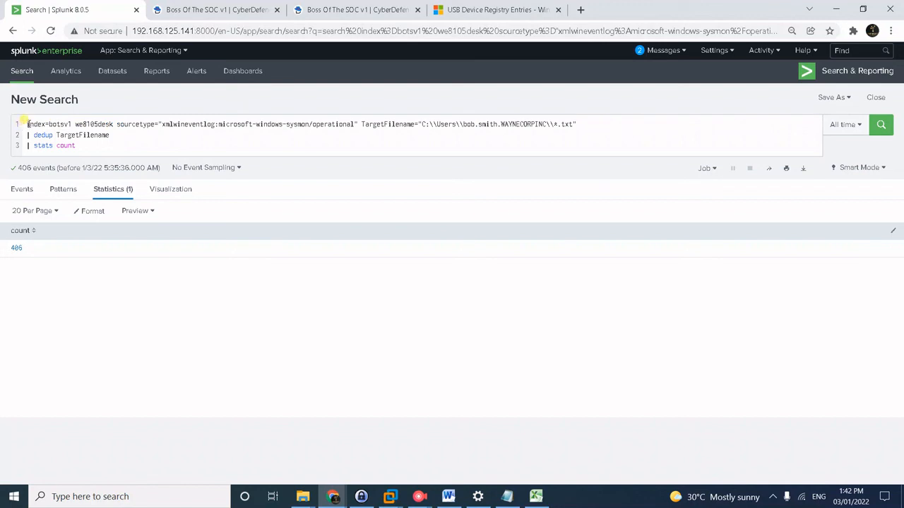
left_click_drag(75, 125, 160, 151)
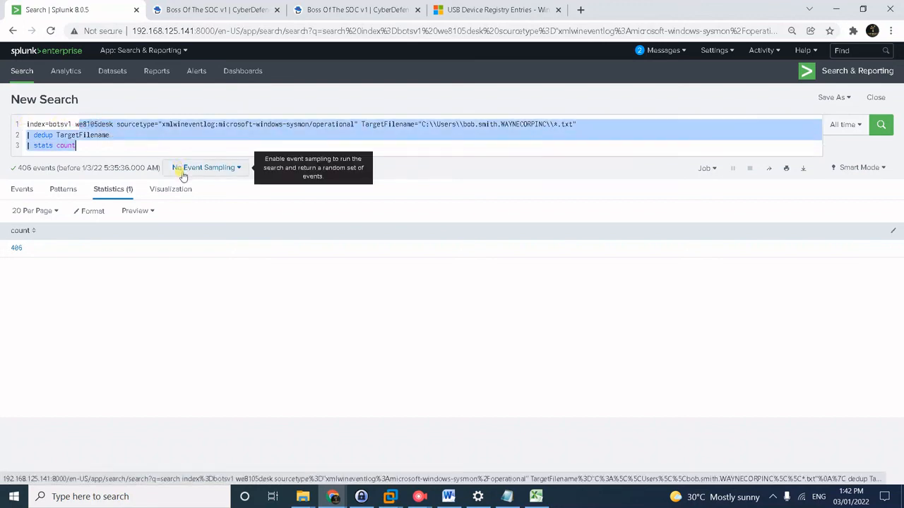
left_click_drag(76, 124, 94, 149)
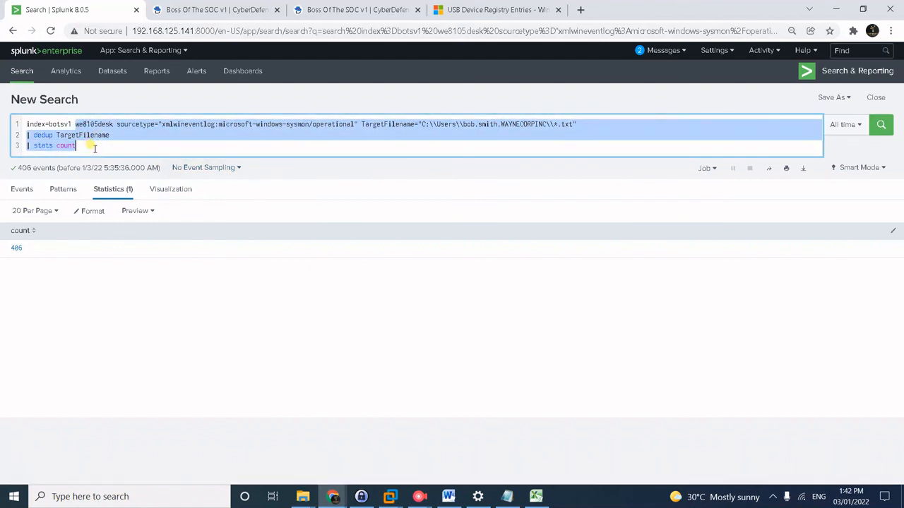
Replace the selection with sourcetype="suricata" and start typing src_ip="192.168.250.100".
type("su")
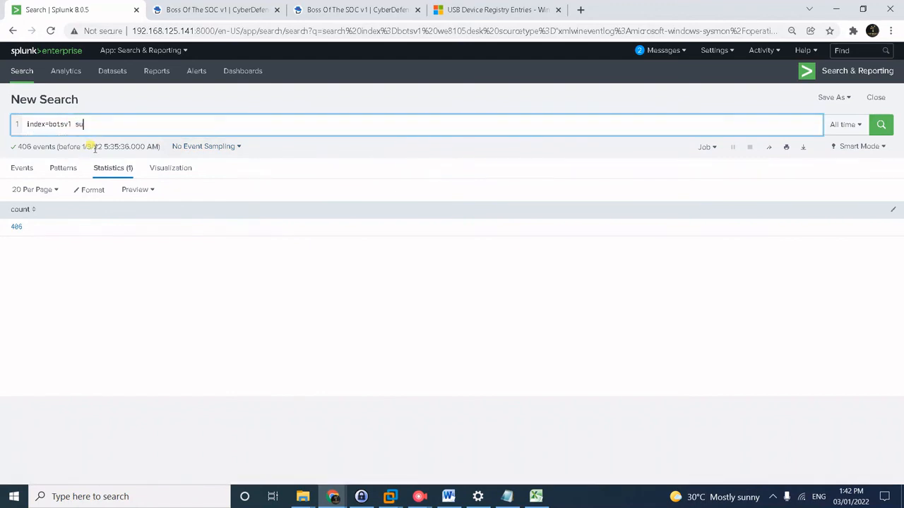
type("rourcety")
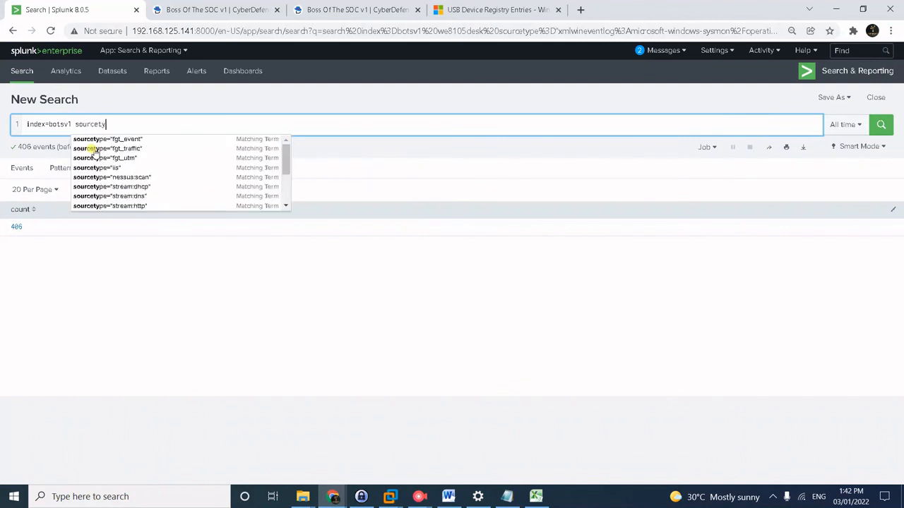
type("pe=su")
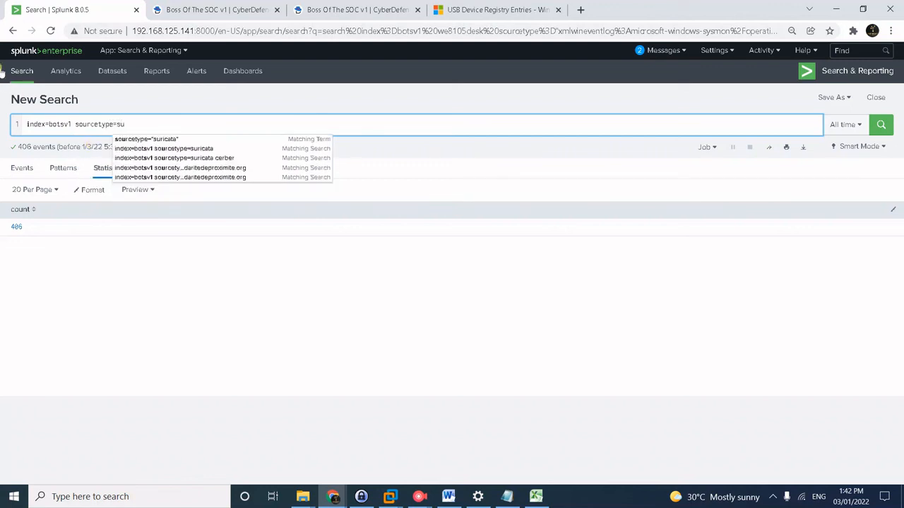
left_click(146, 140)
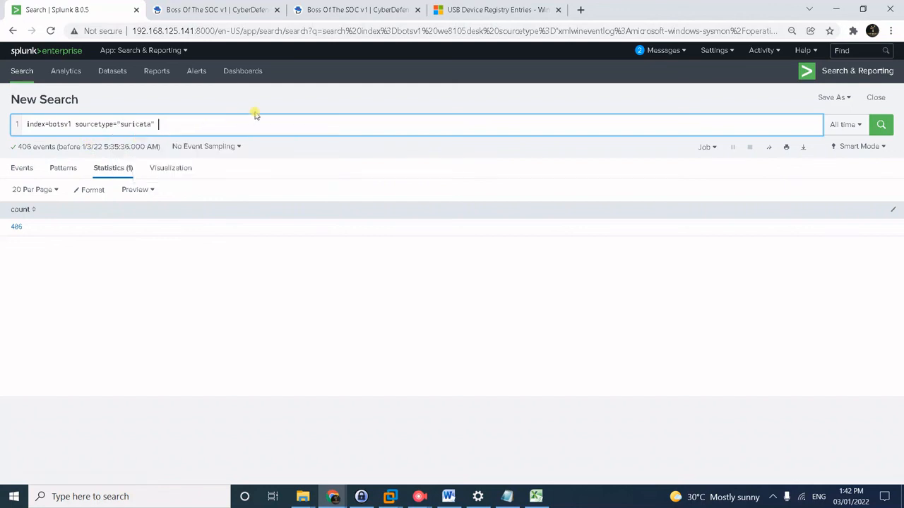
type("src")
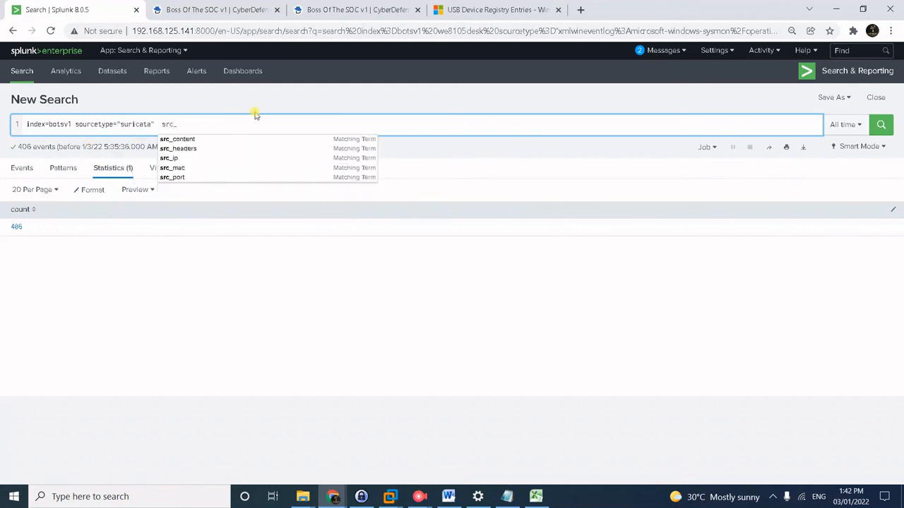
type("_ip")
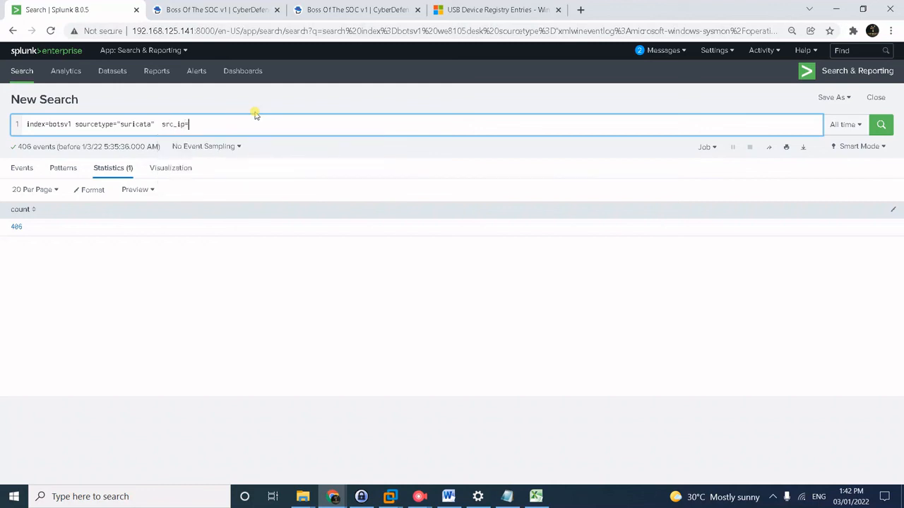
type("=\"192.168.250.100")
Copy the #24 answer solidaritedeproximite.org from the CyberDefenders questions and return to Splunk.
left_click(232, 6)
scroll(393, 288, "up", 5)
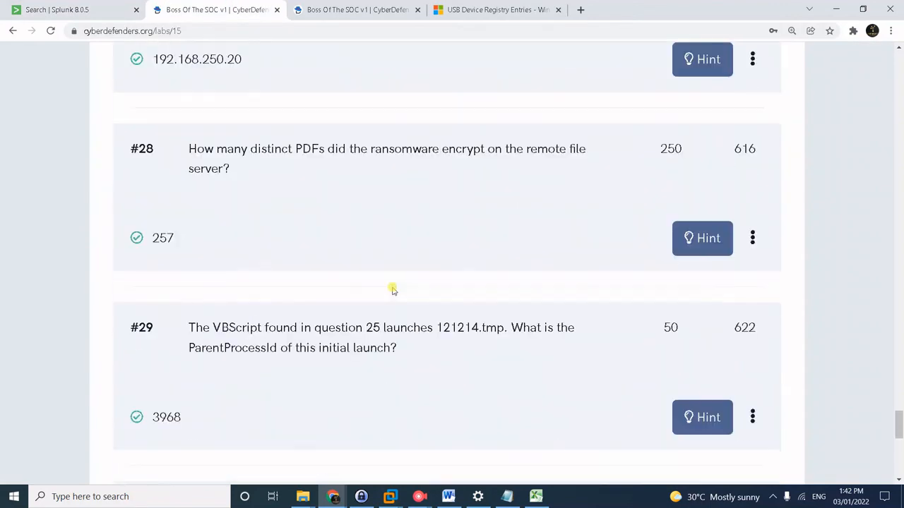
scroll(393, 290, "up", 2)
scroll(244, 248, "up", 1)
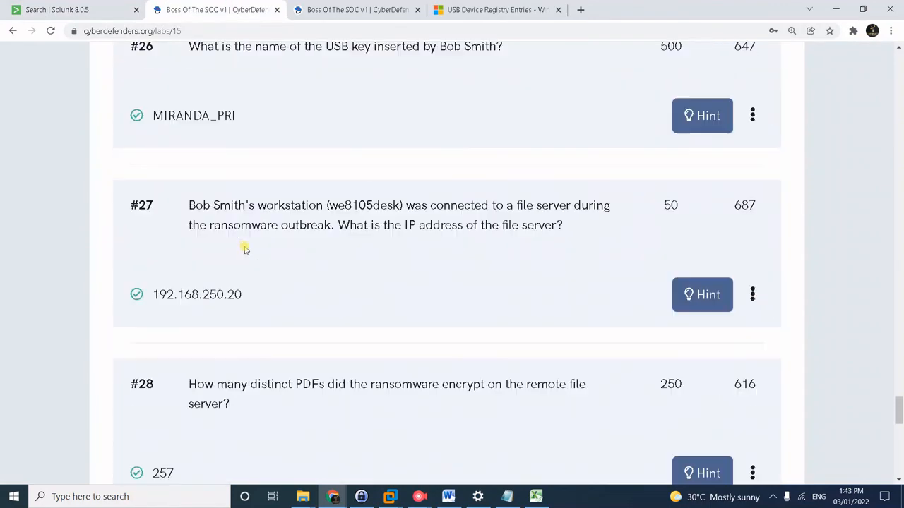
scroll(243, 248, "up", 5)
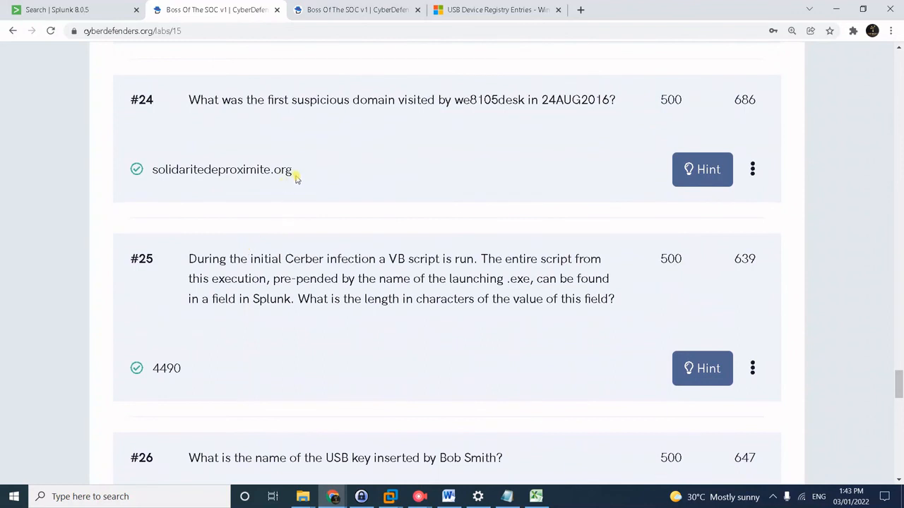
left_click_drag(295, 178, 143, 180)
key("ctrl+c")
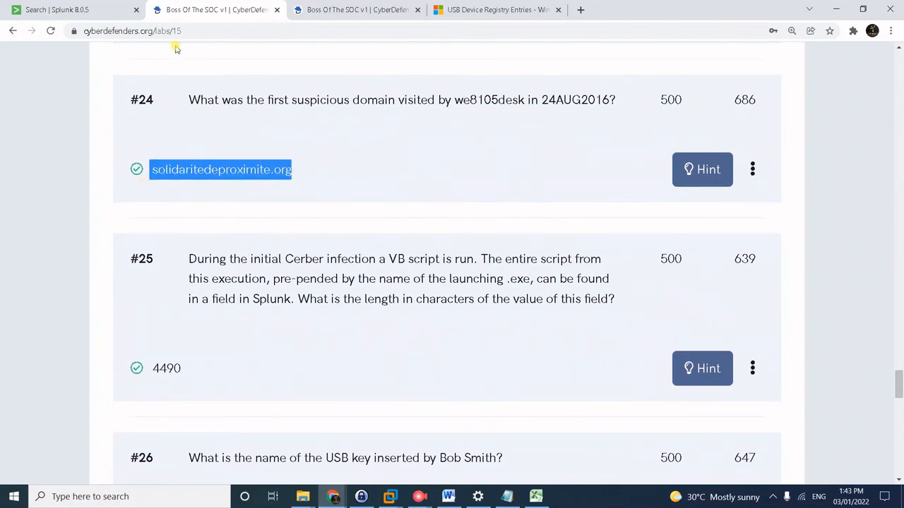
scroll(317, 282, "down", 9)
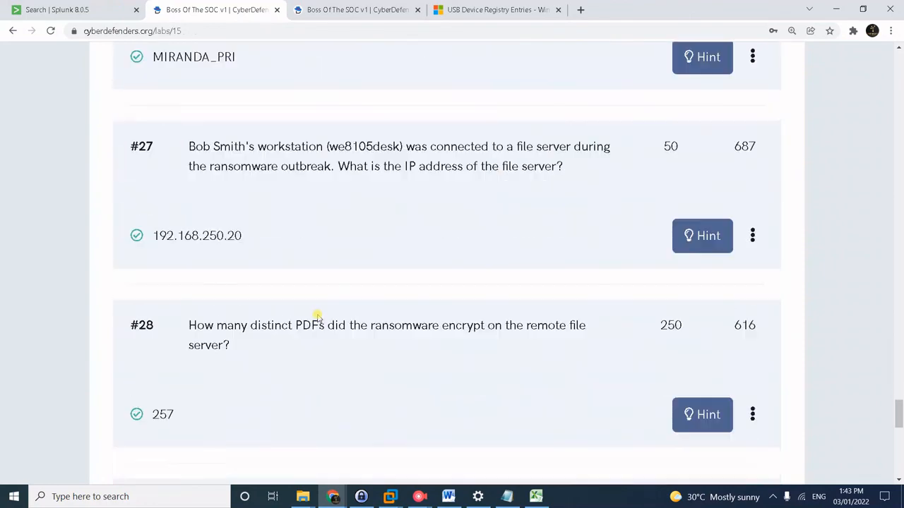
scroll(317, 318, "down", 3)
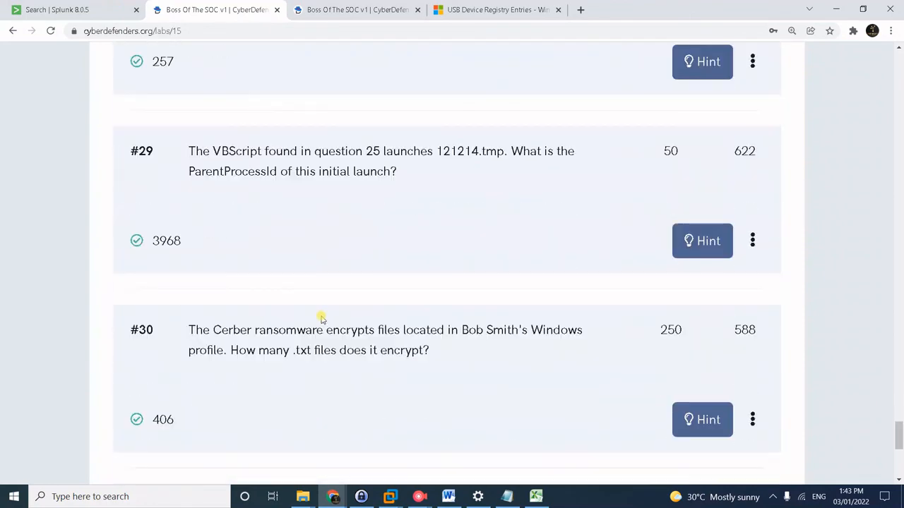
scroll(321, 319, "down", 3)
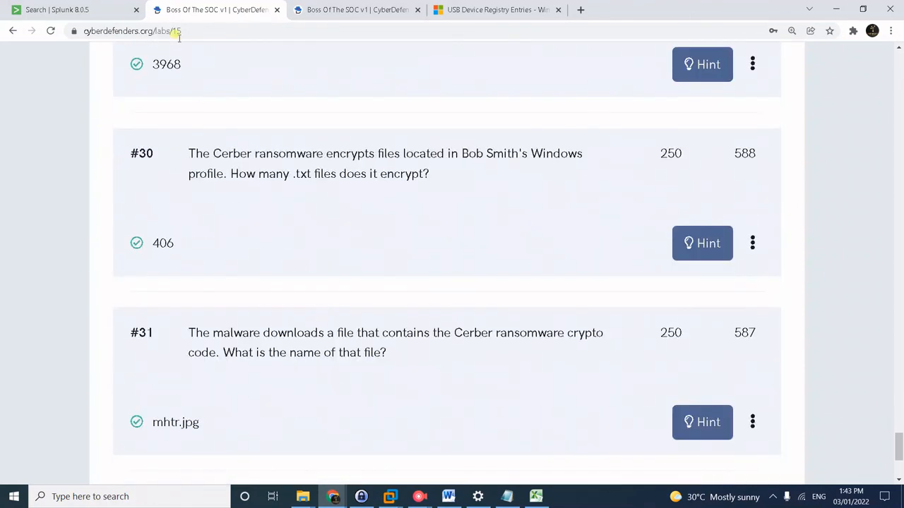
left_click(98, 8)
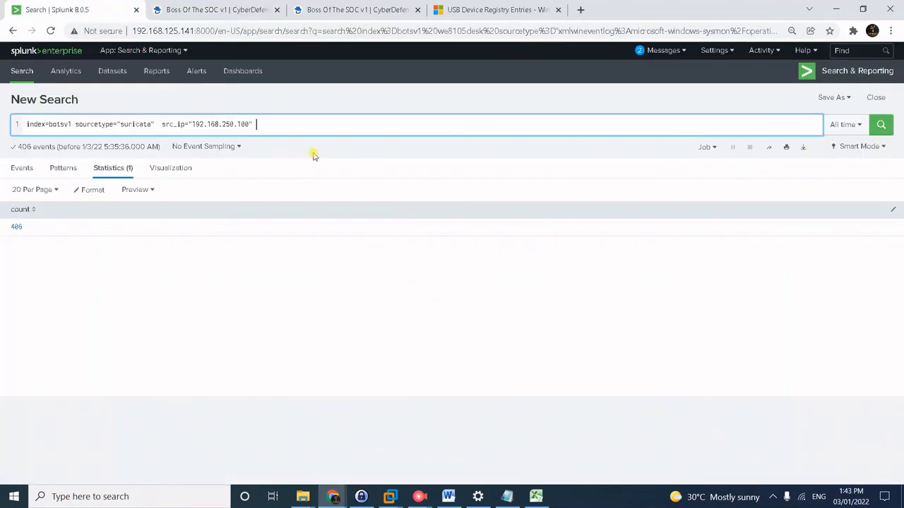
Add solidaritedeproximite.org to the Suricata search, run it, and list http.url values showing /mhtr.jpg.
key("ctrl+v")
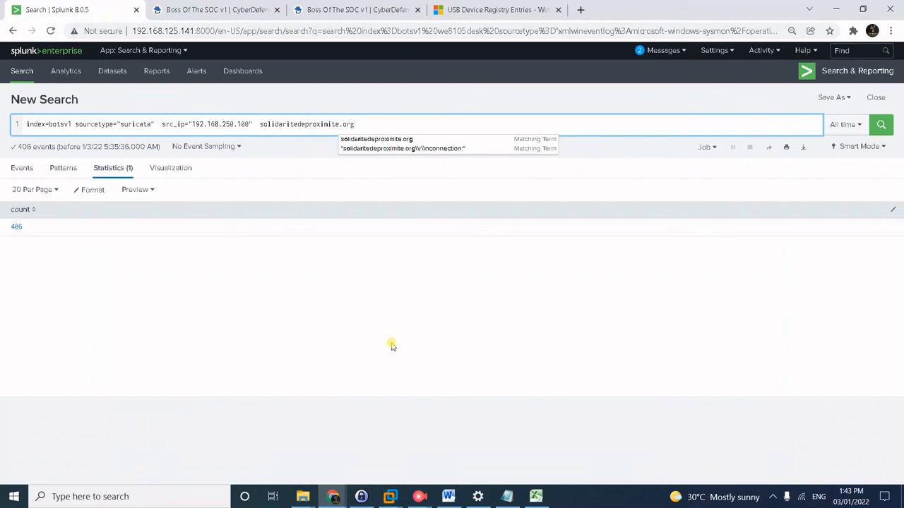
key("Return")
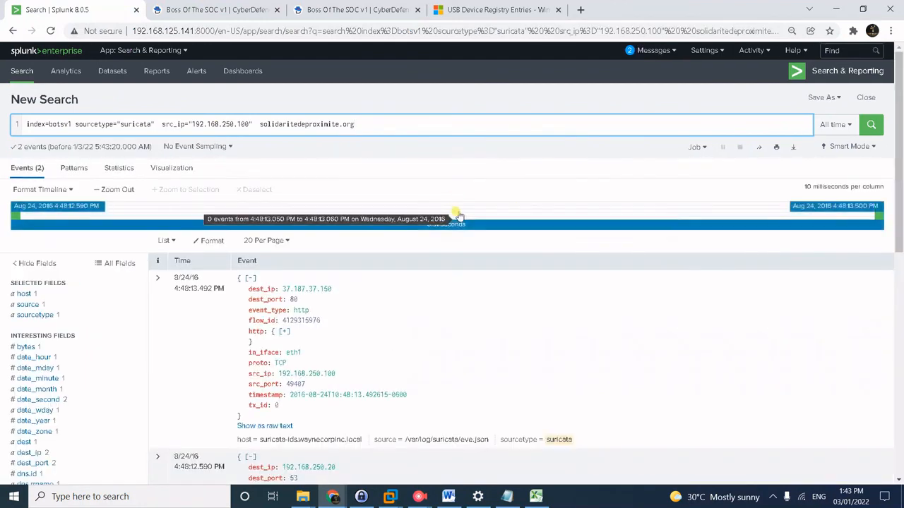
scroll(381, 365, "down", 1)
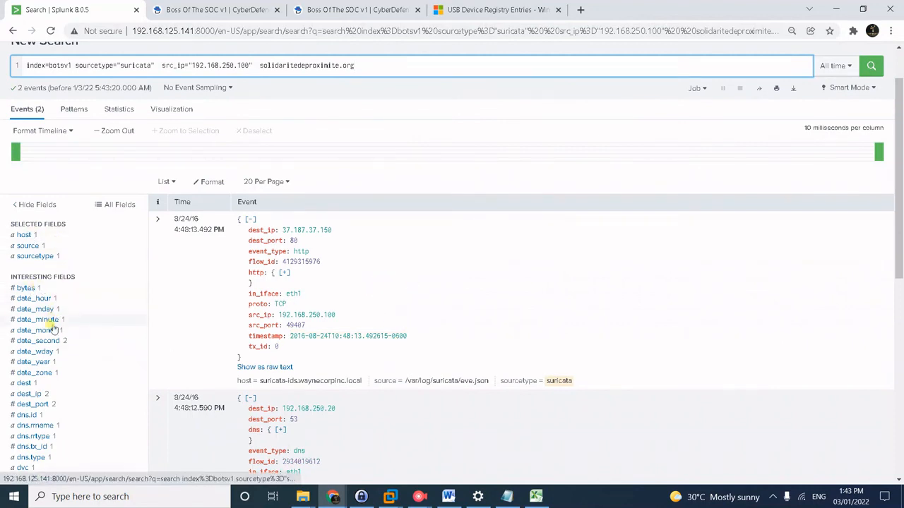
scroll(49, 337, "down", 3)
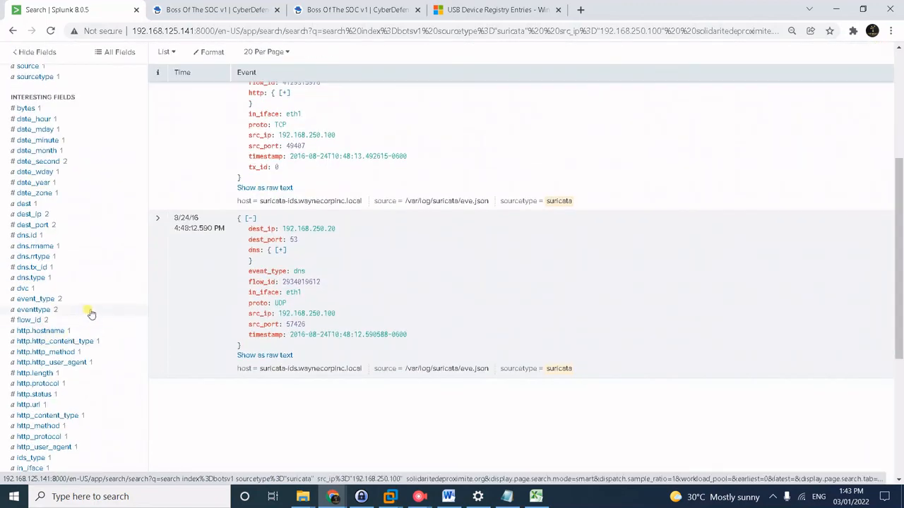
left_click(22, 406)
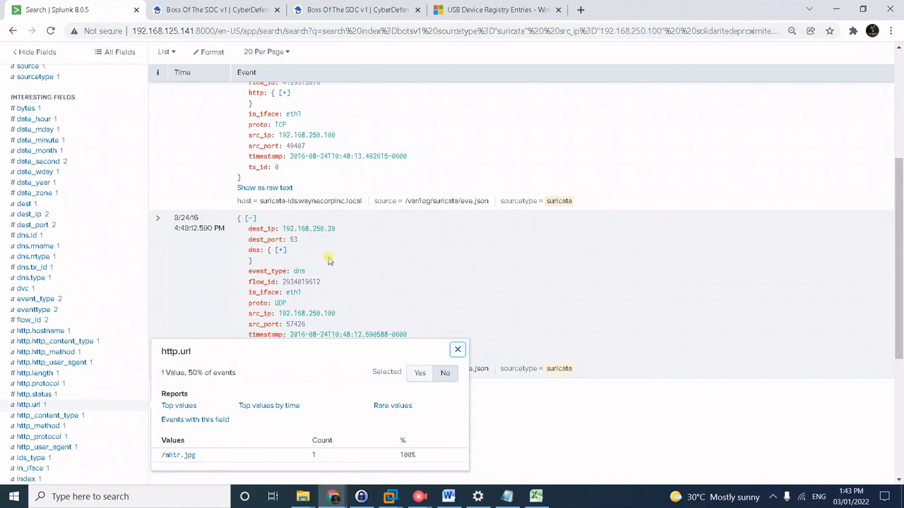
scroll(540, 181, "up", 3)
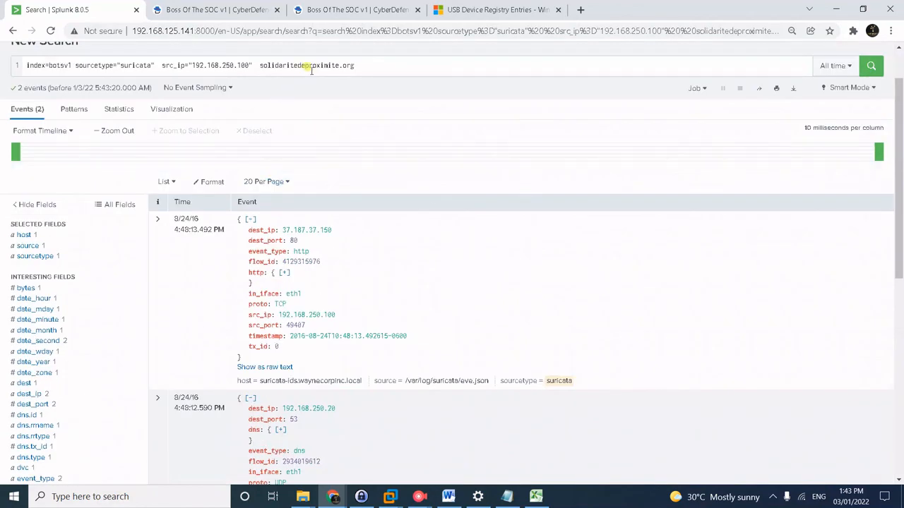
scroll(318, 182, "down", 4)
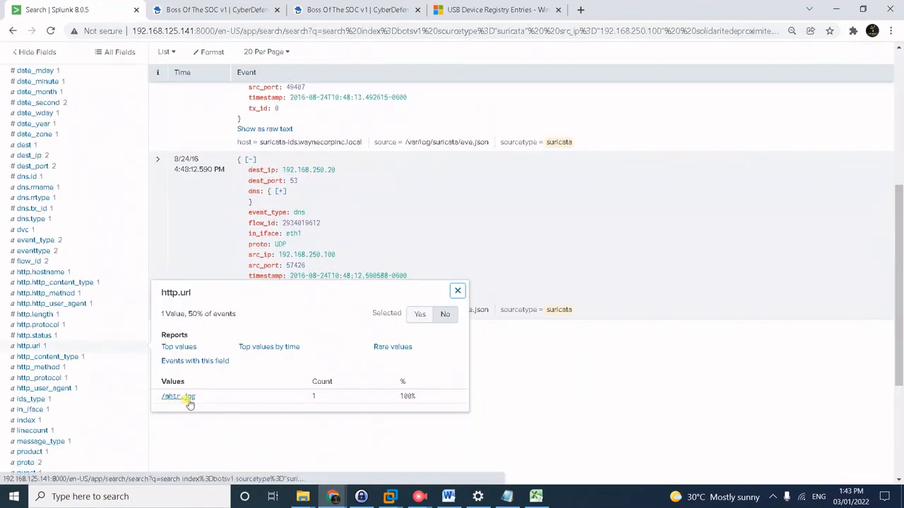
Scroll to the bottom of the CyberDefenders questions and highlight the mhtr.jpg and steganography answers.
left_click(220, 17)
scroll(387, 292, "down", 3)
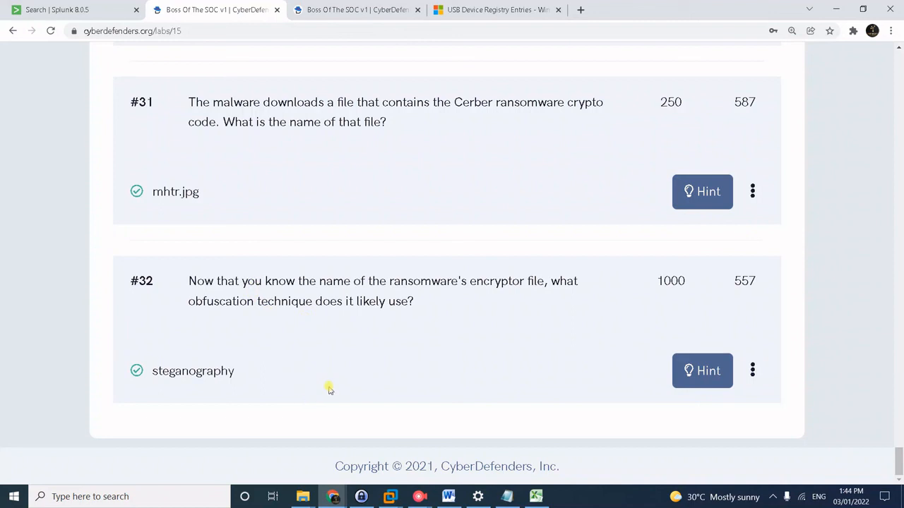
left_click_drag(212, 195, 186, 225)
left_click(186, 225)
left_click_drag(149, 377, 238, 380)
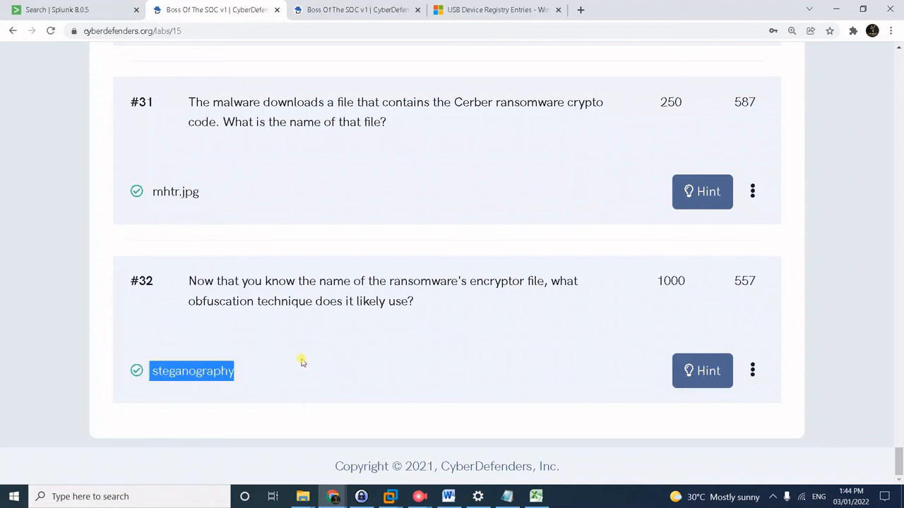
left_click(324, 342)
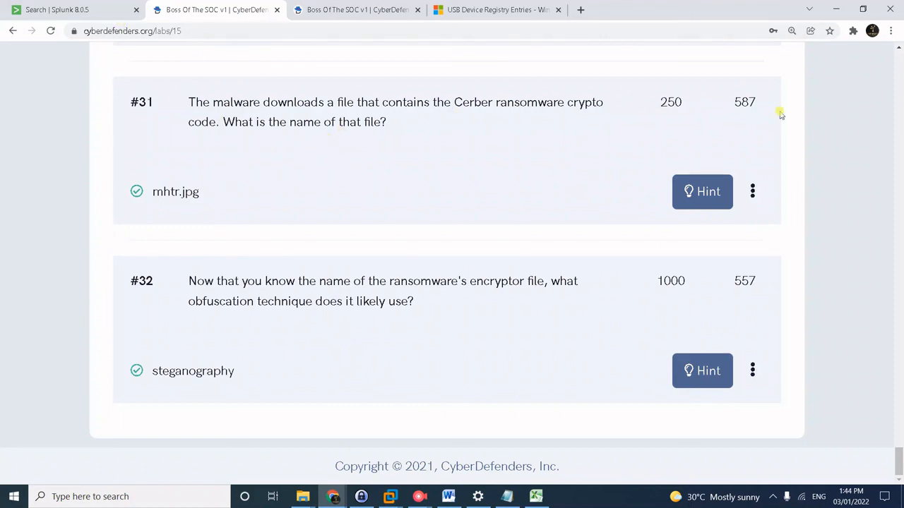
key("alt+Tab")
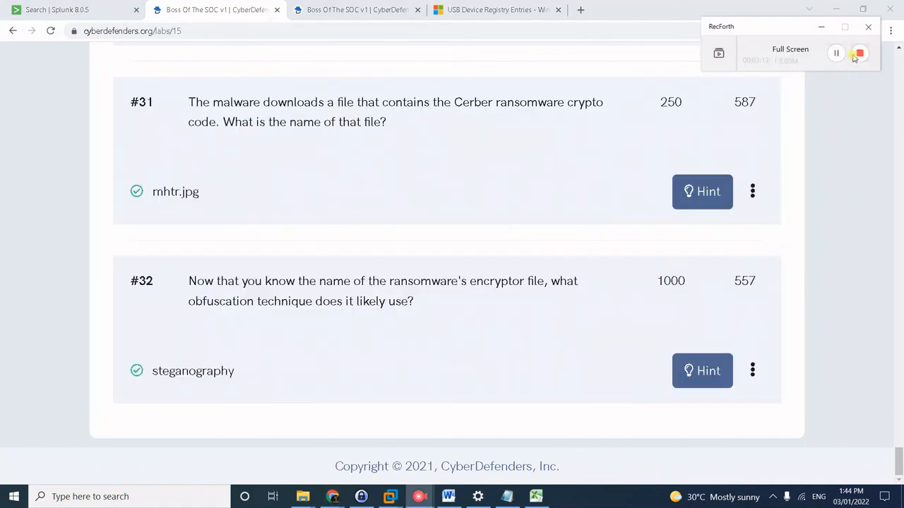